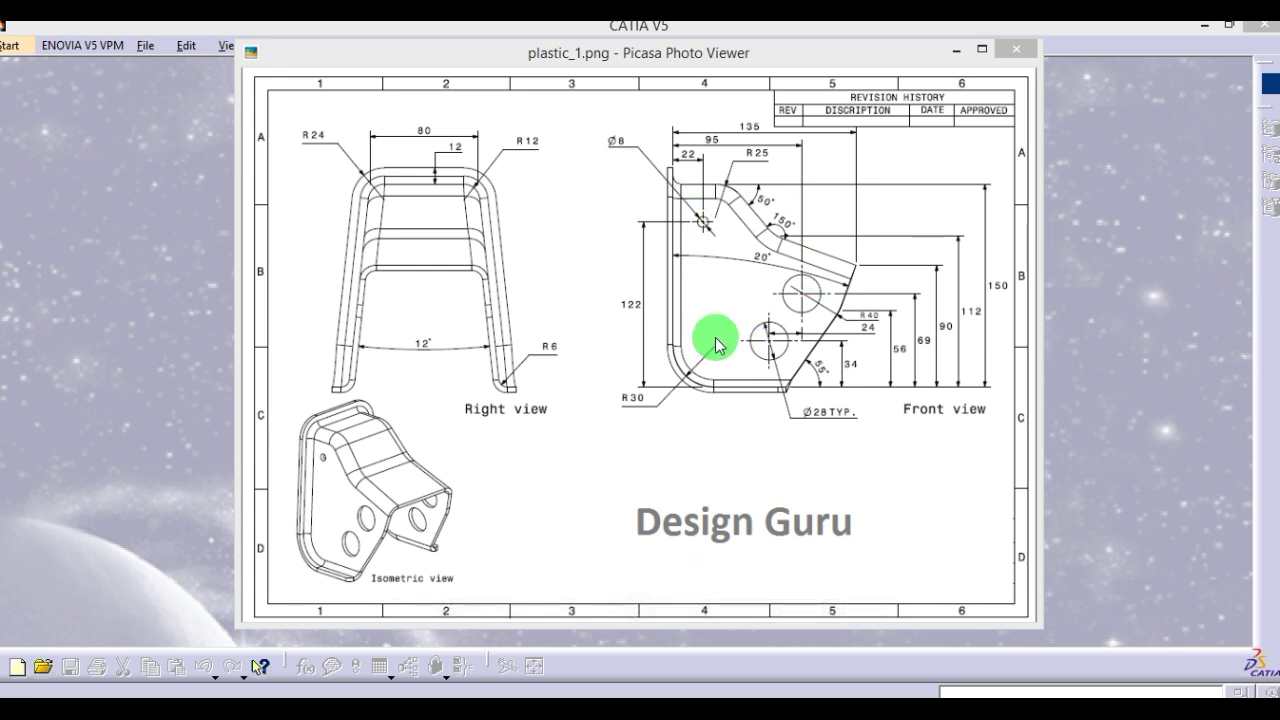
Step: Minimize the plastic_1.png bracket drawing in Picasa to reveal the CATIA window
{"action": "left_click", "coordinate": [955, 50]}
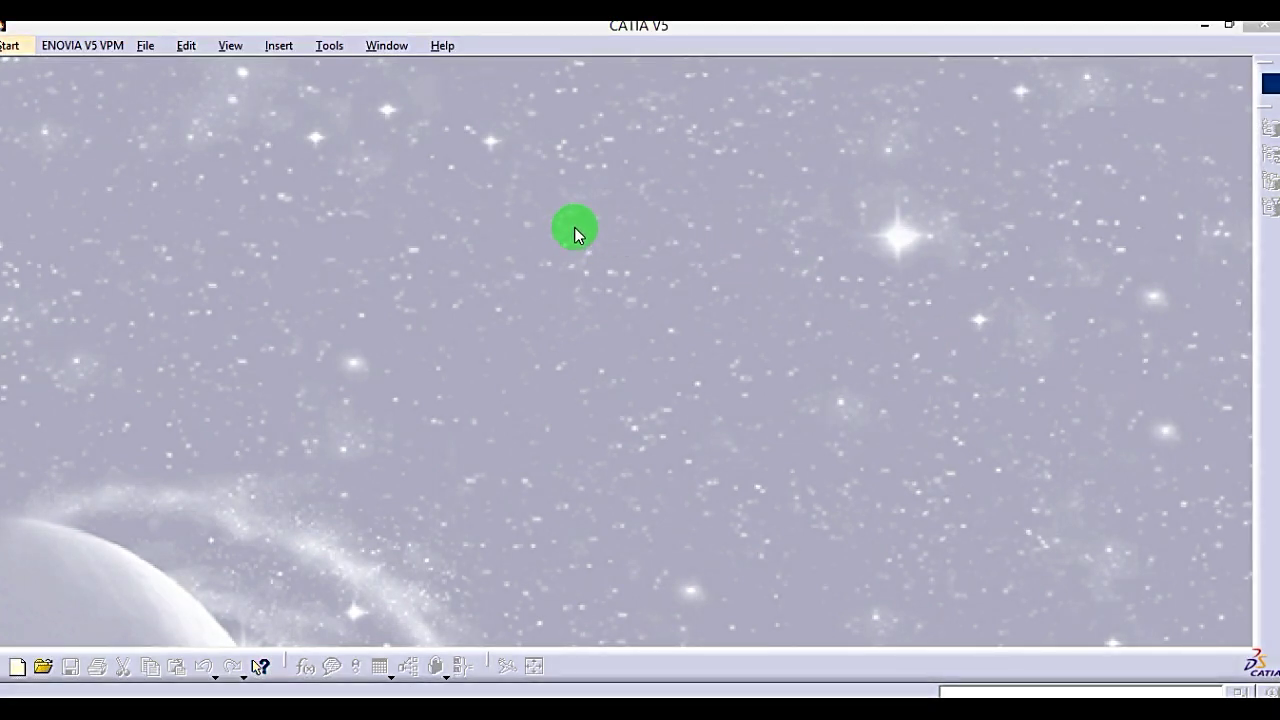
Step: Start a new Generative Shape Design part named 'plastic' from Start > Shape
{"action": "left_click", "coordinate": [25, 52]}
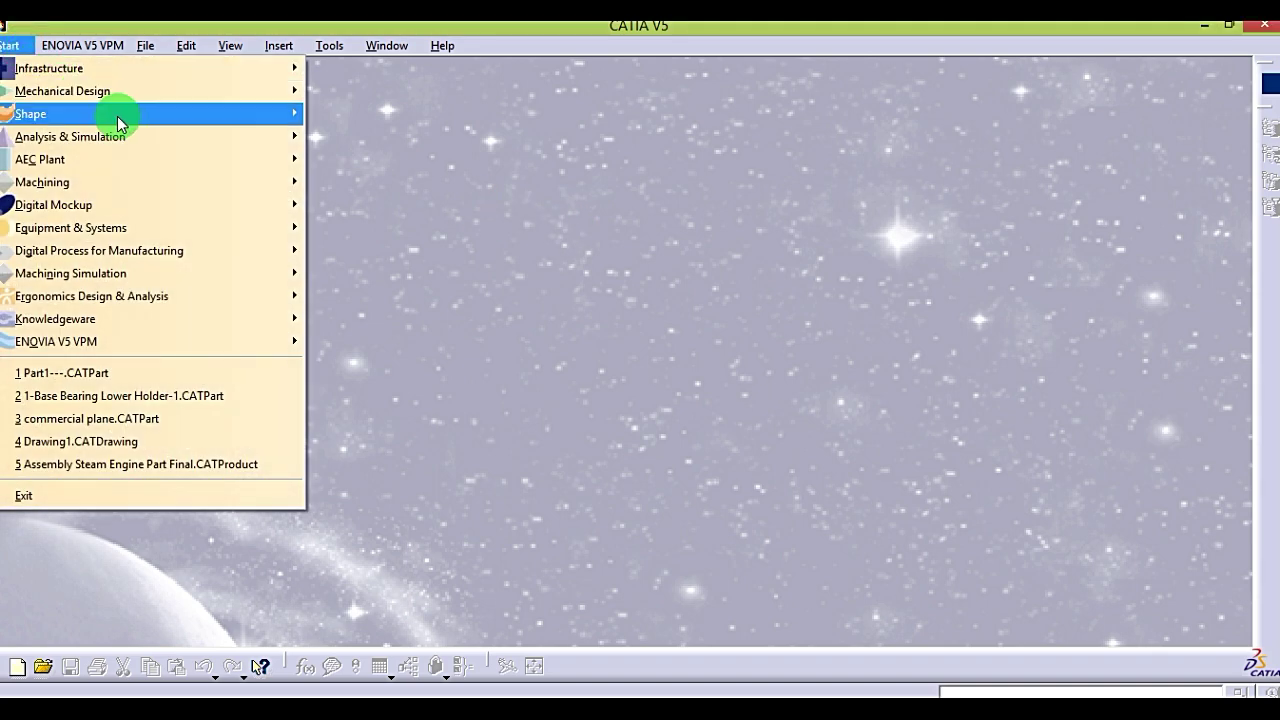
{"action": "mouse_move", "coordinate": [123, 112]}
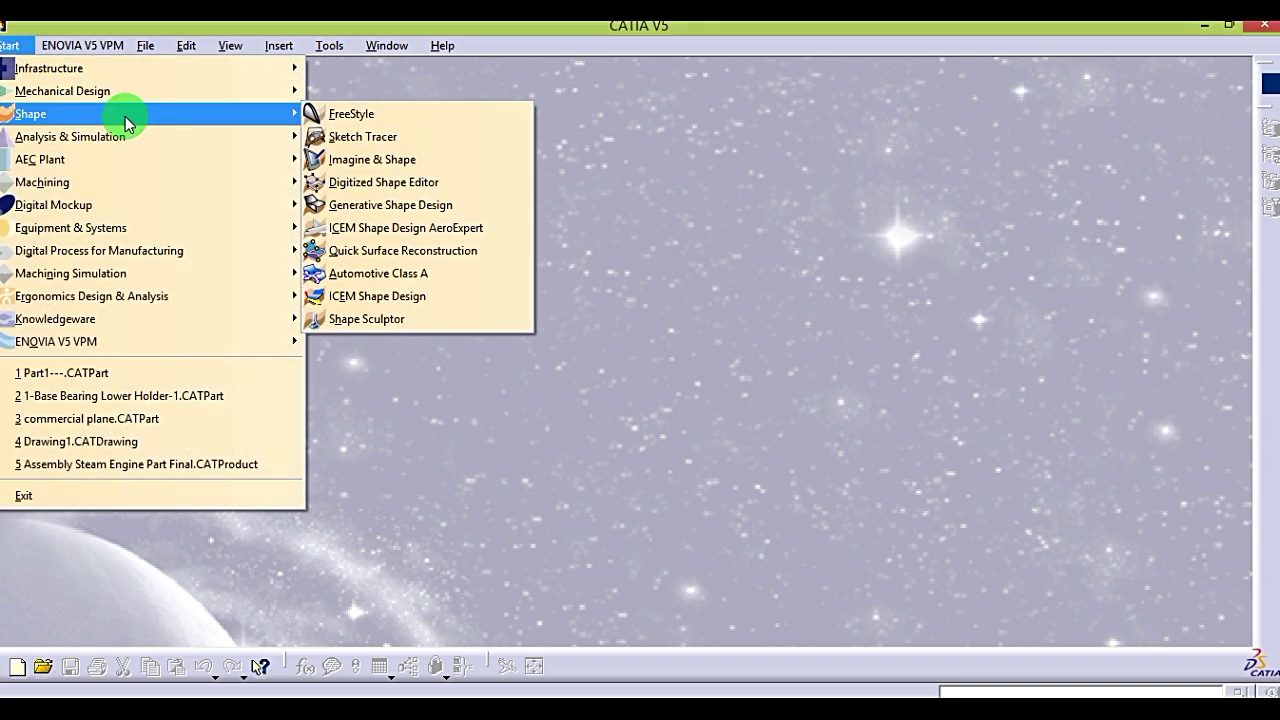
{"action": "left_click", "coordinate": [458, 213]}
{"action": "left_click_drag", "start_coordinate": [1169, 440], "coordinate": [951, 364]}
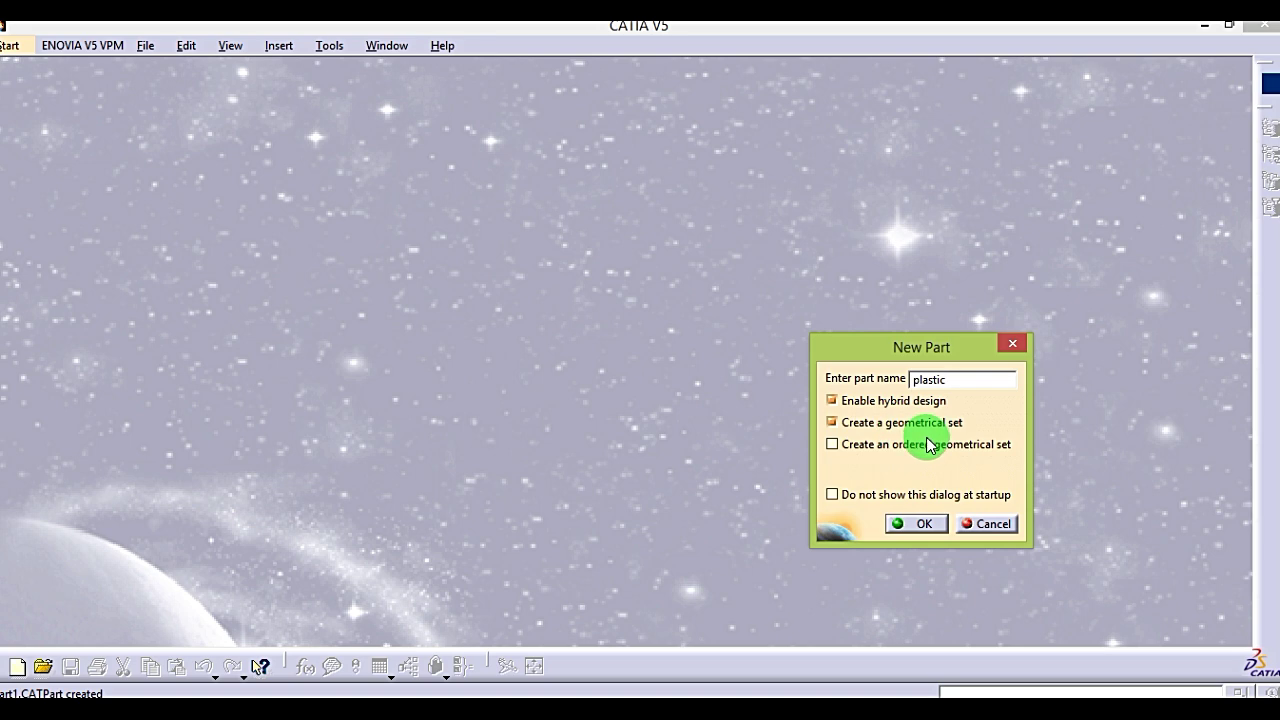
{"action": "left_click", "coordinate": [924, 524]}
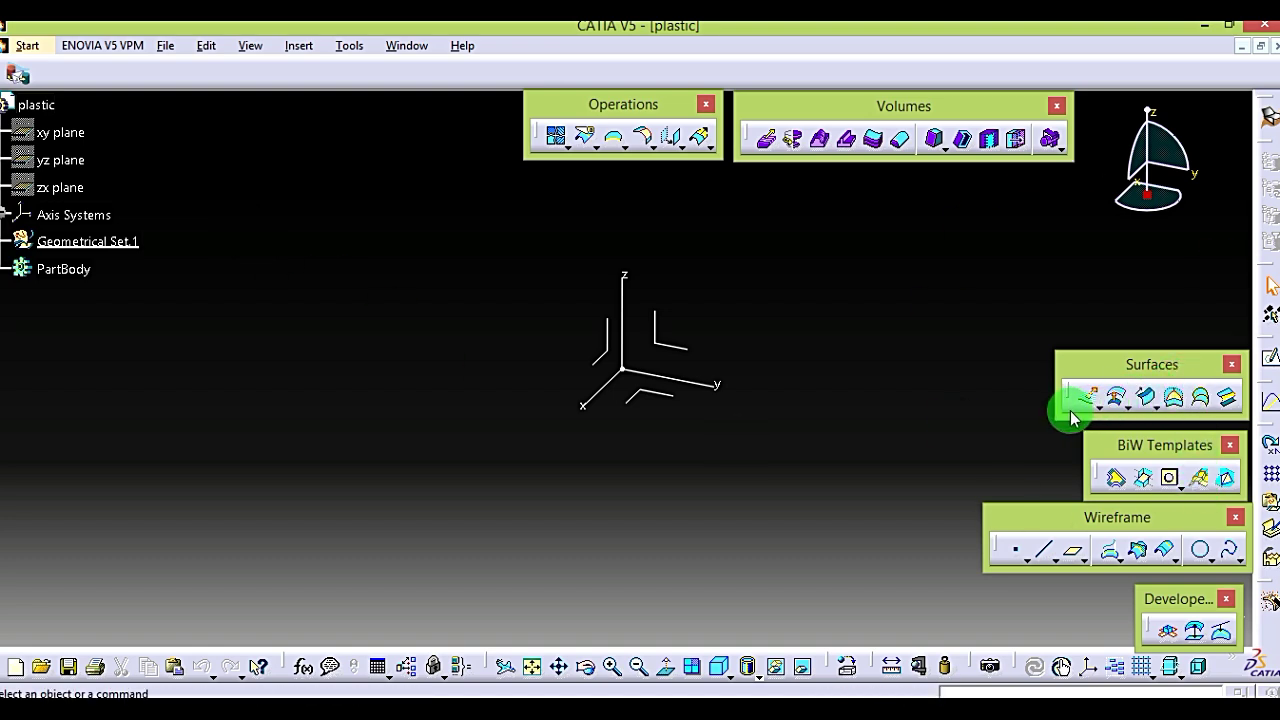
Step: Move the Surfaces and BiW Templates toolbars upward and bring back the plastic_1.png drawing
{"action": "left_click_drag", "start_coordinate": [1152, 362], "coordinate": [1158, 244]}
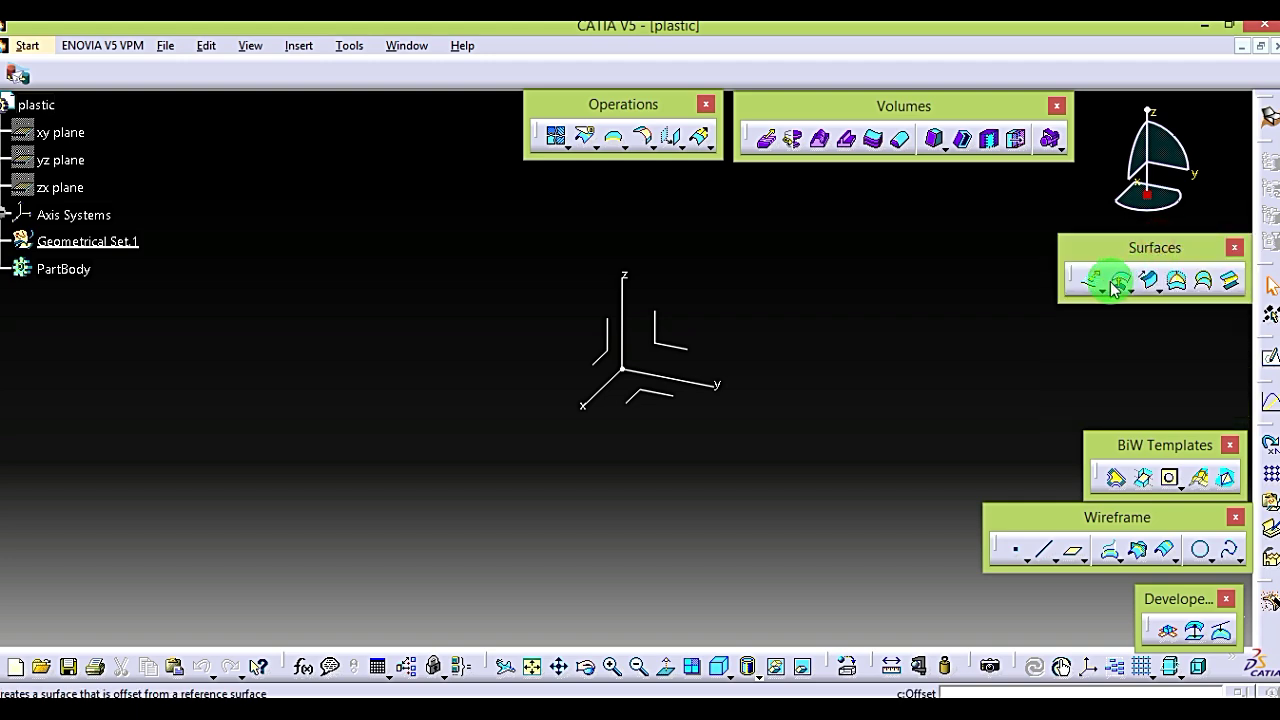
{"action": "left_click_drag", "start_coordinate": [1187, 444], "coordinate": [1183, 324]}
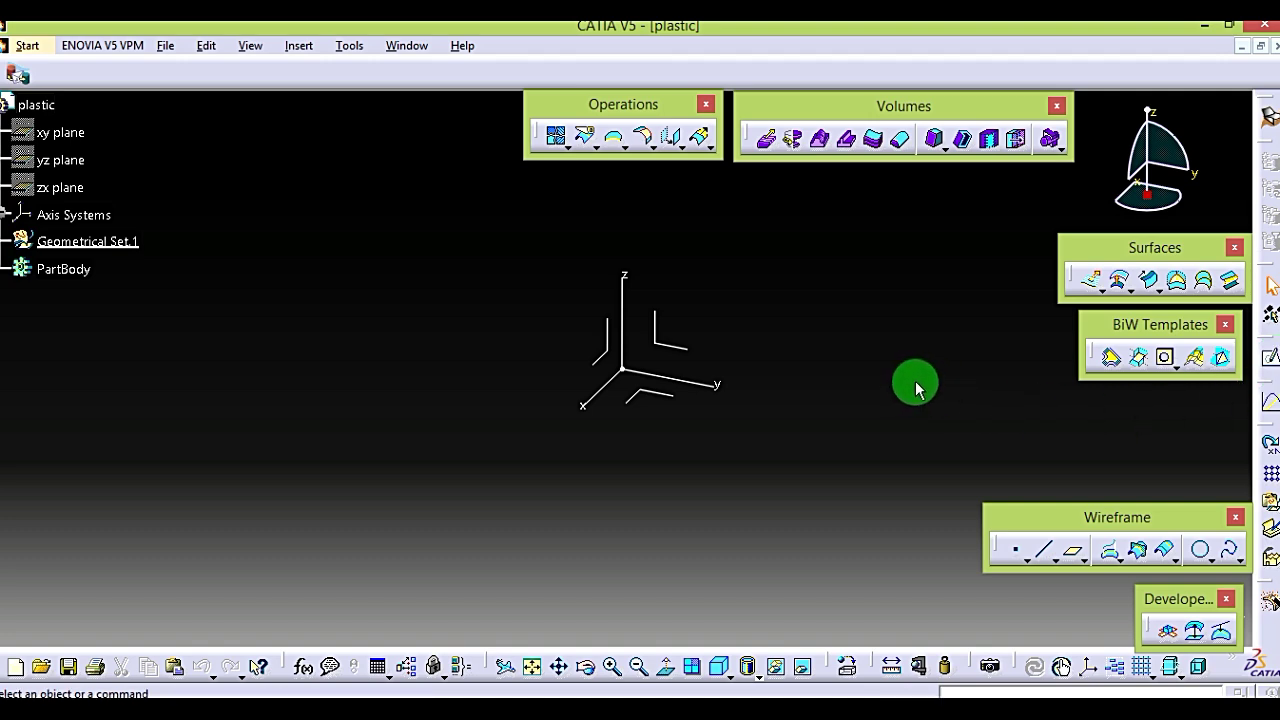
{"action": "left_click", "coordinate": [845, 670]}
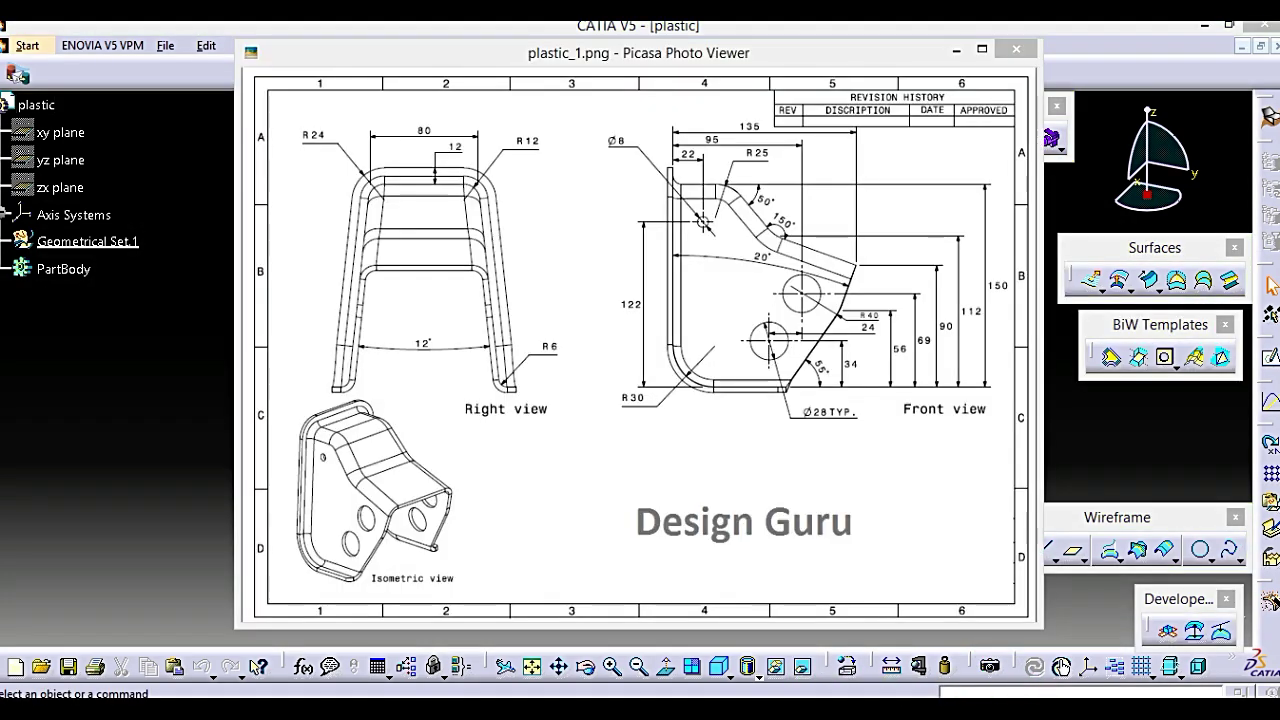
{"action": "left_click", "coordinate": [890, 255]}
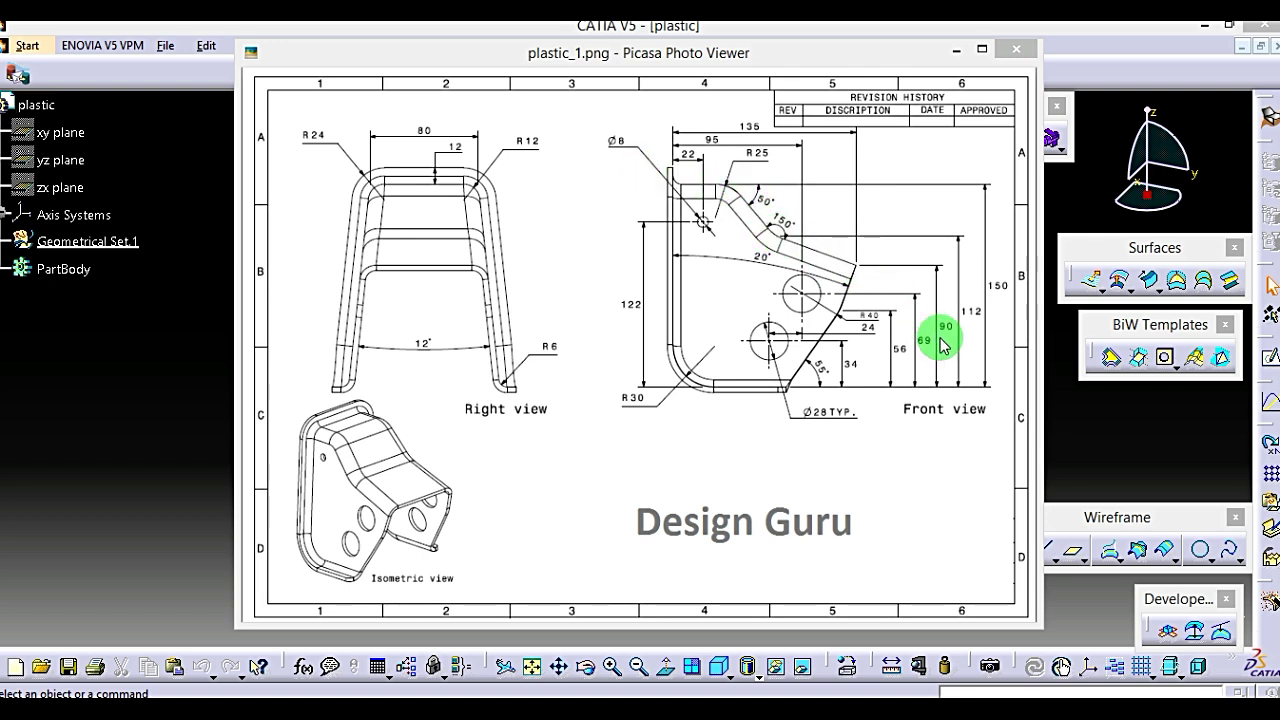
Step: Dismiss the plastic_1.png drawing after checking its front-view dimensions
{"action": "key", "text": "Escape"}
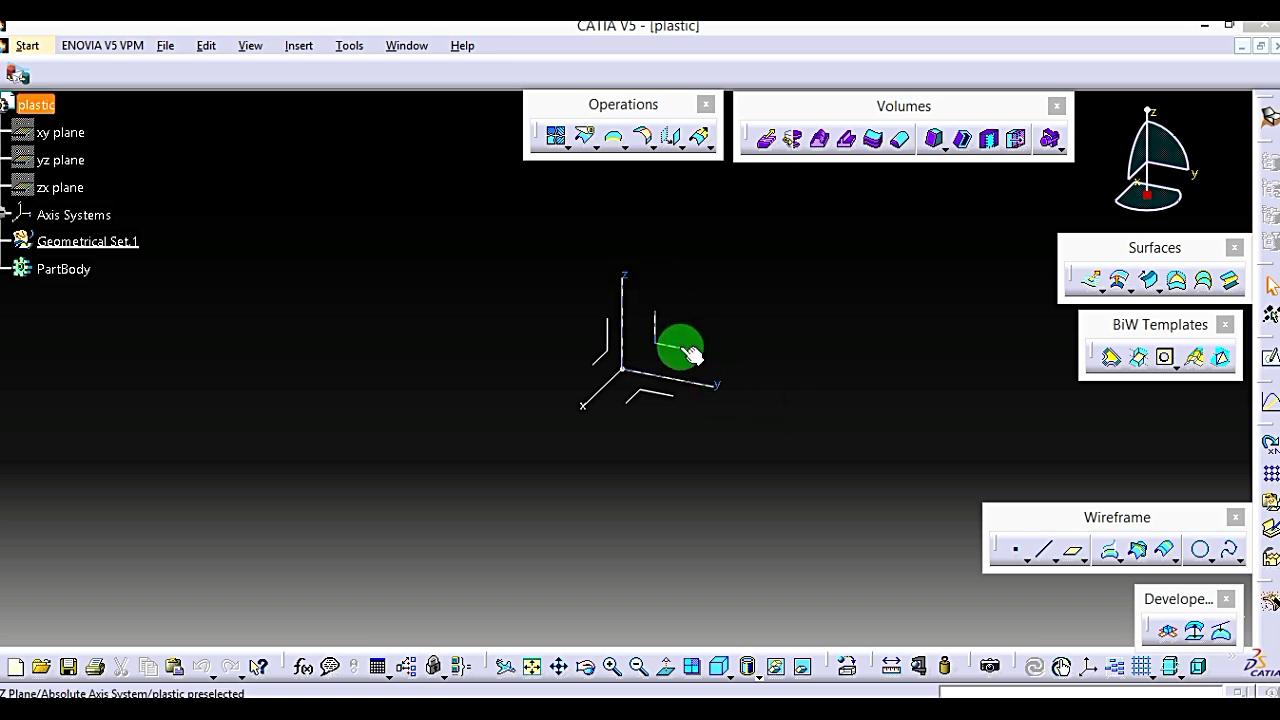
Step: Create Sketch.1 as a positioned sketch on the YZ plane with the default placement
{"action": "left_click", "coordinate": [688, 352]}
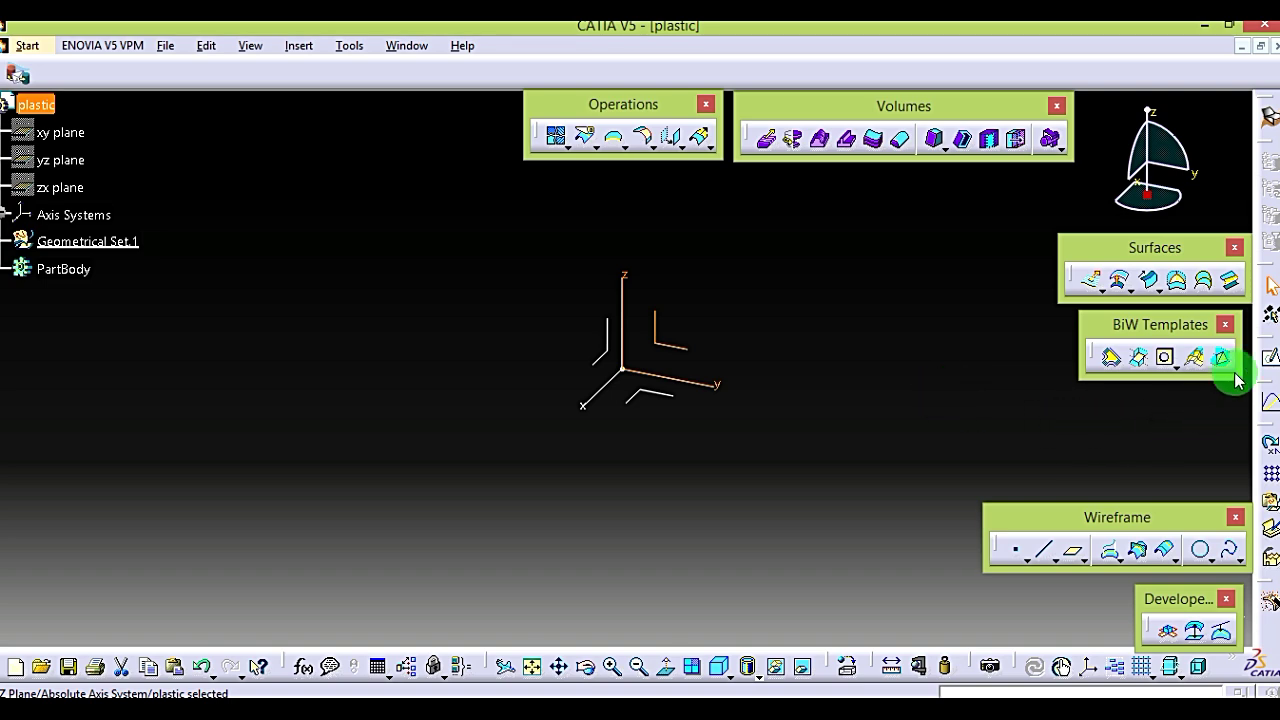
{"action": "left_click", "coordinate": [1272, 368]}
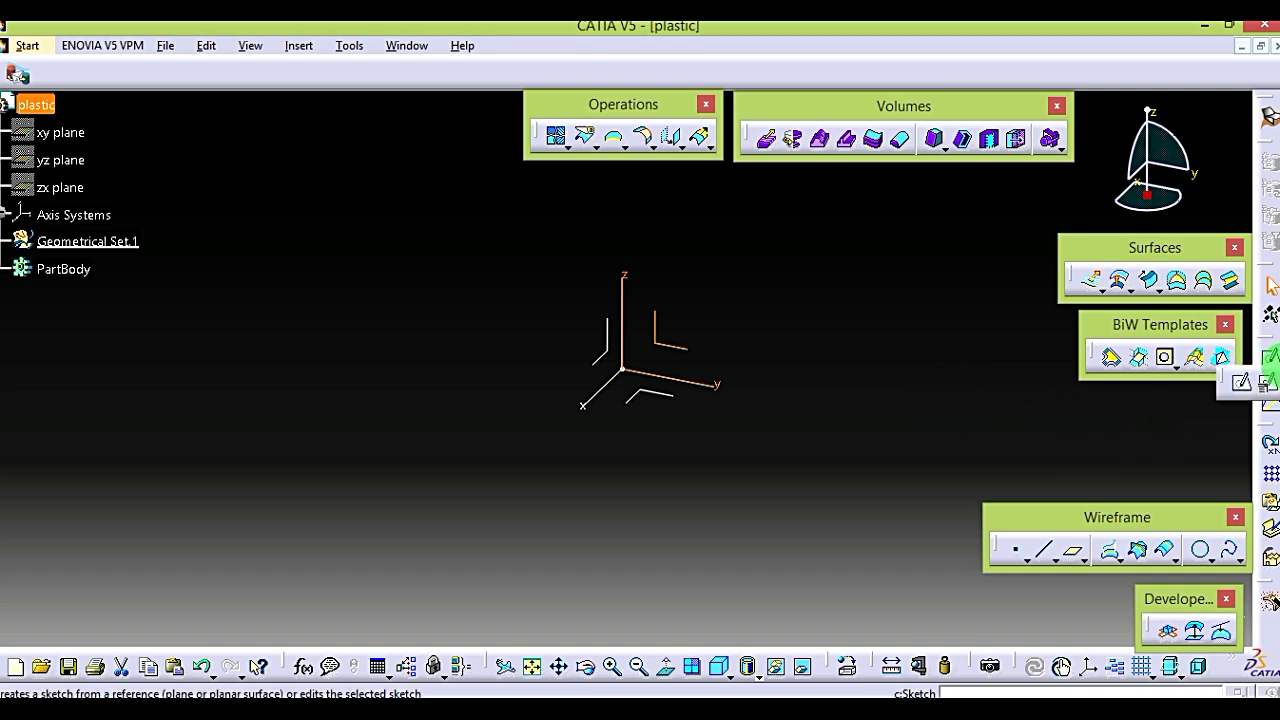
{"action": "left_click", "coordinate": [1270, 388]}
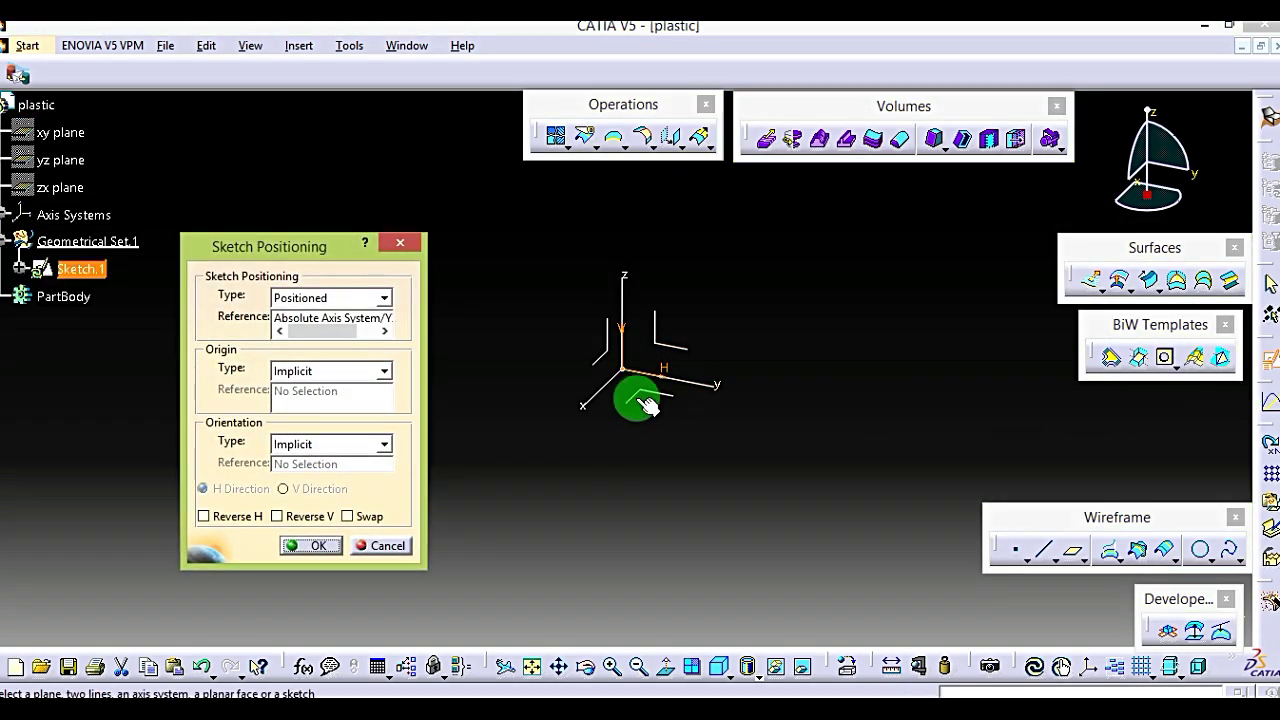
{"action": "left_click", "coordinate": [306, 545]}
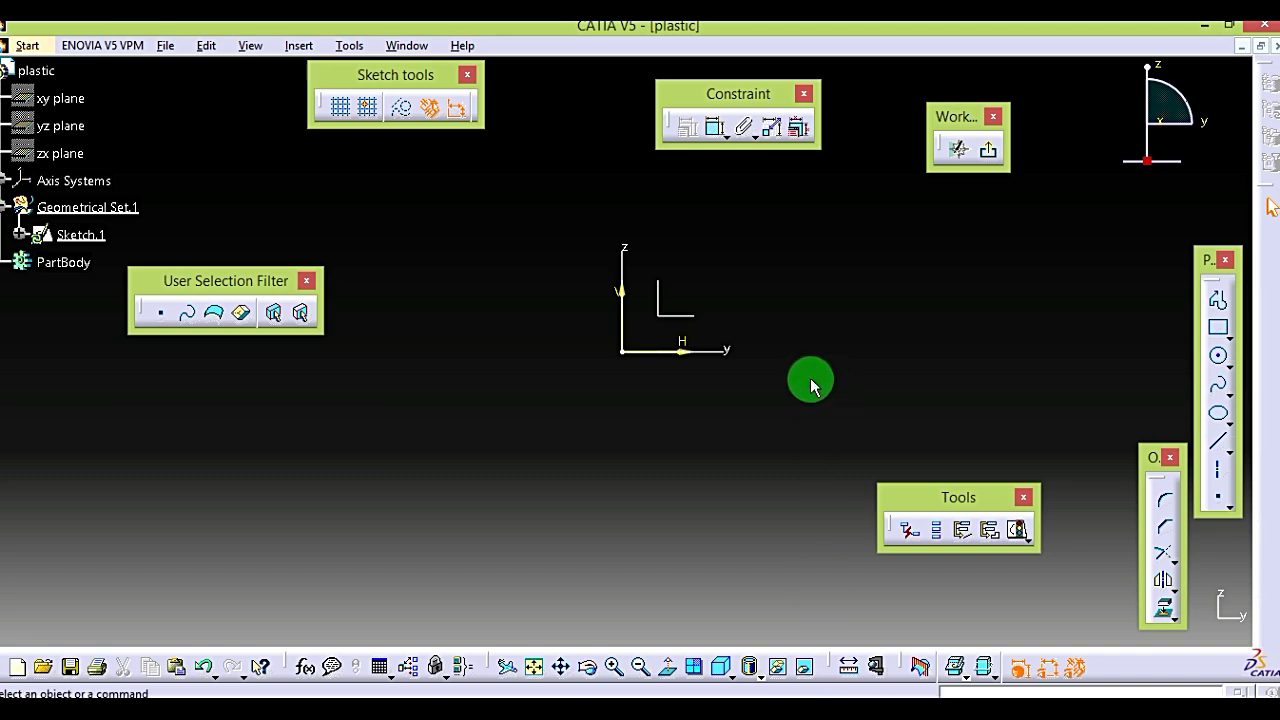
Step: Draw a short trial line above the origin, then delete it
{"action": "middle_click_drag", "start_coordinate": [768, 368], "coordinate": [766, 403]}
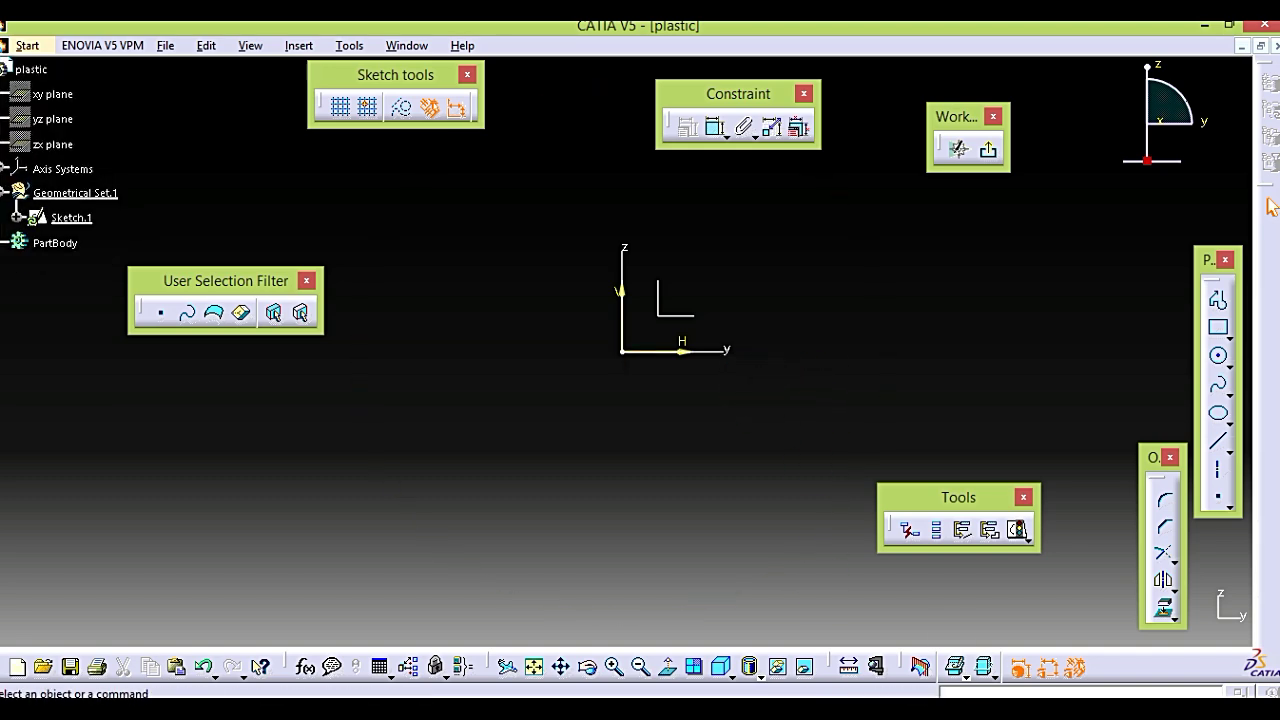
{"action": "left_click_drag", "start_coordinate": [1208, 259], "coordinate": [1188, 188]}
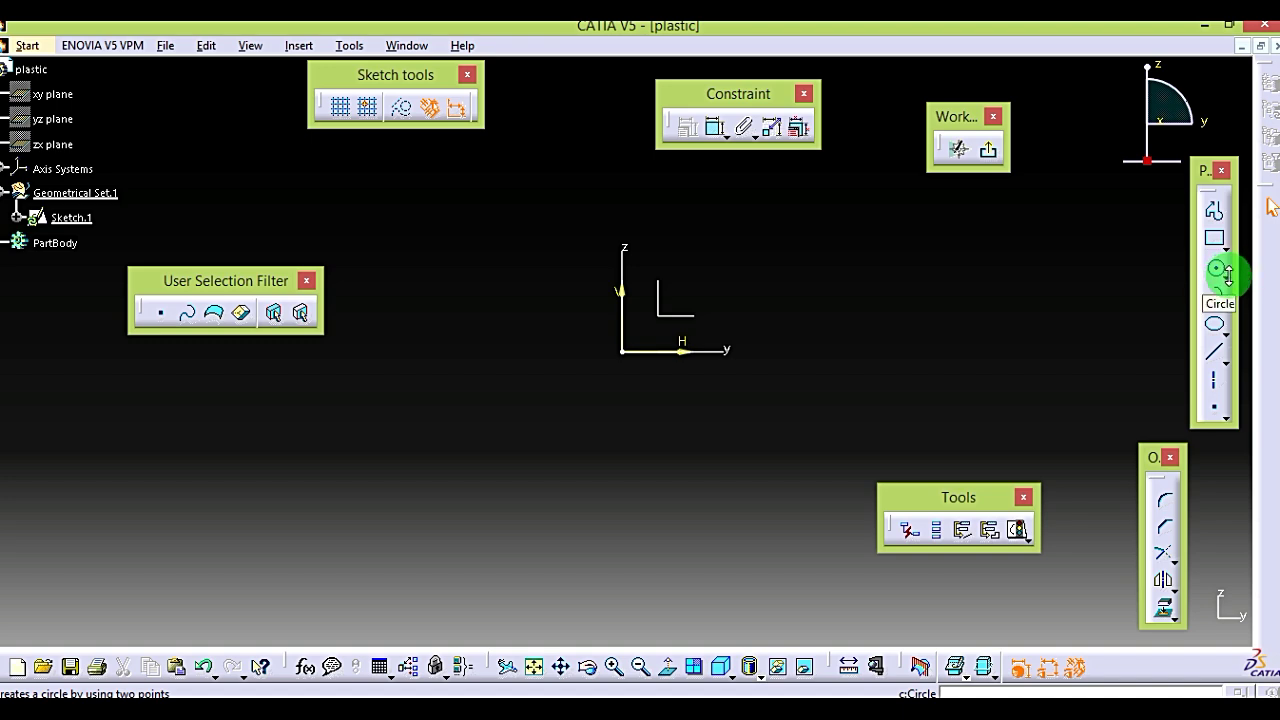
{"action": "left_click", "coordinate": [1216, 354]}
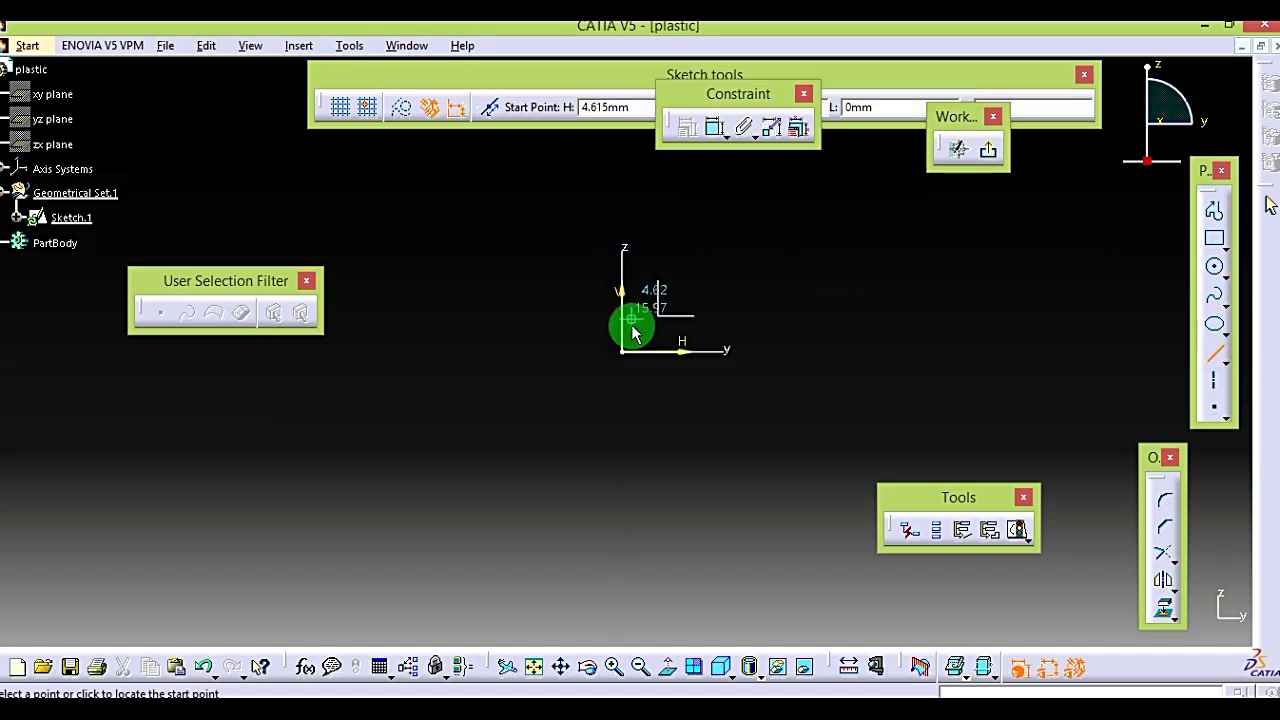
{"action": "left_click", "coordinate": [622, 204]}
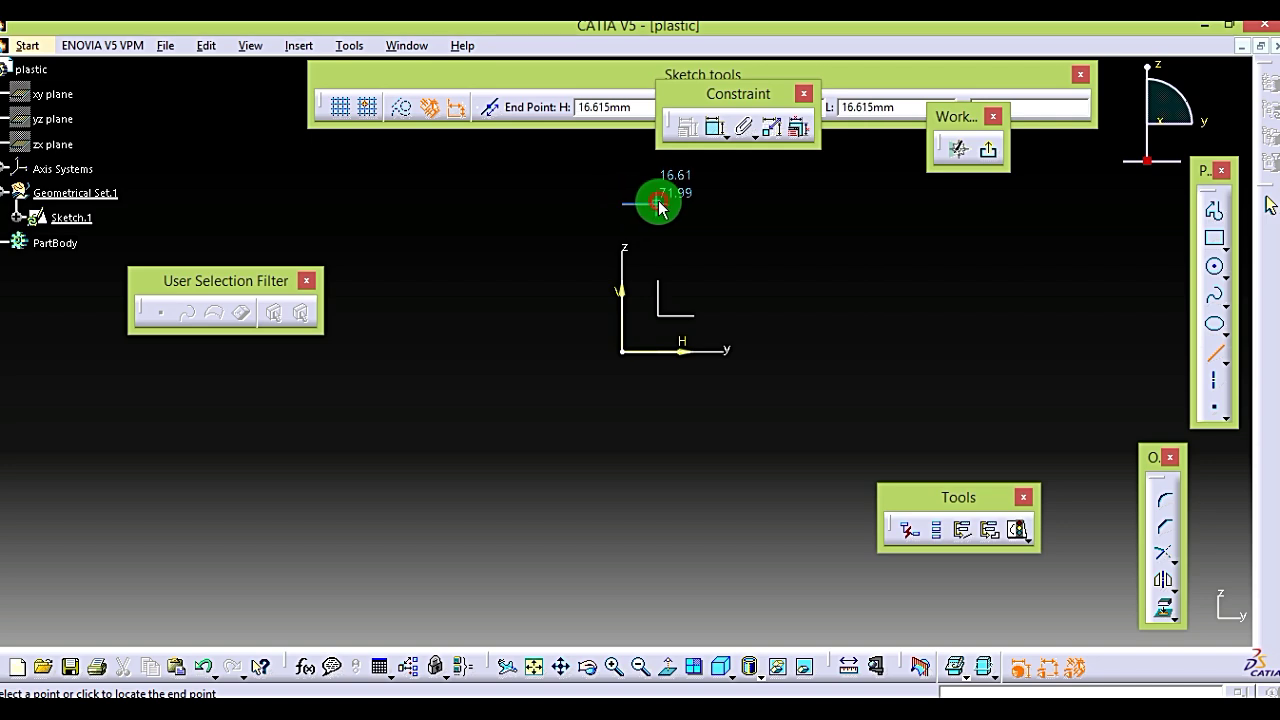
{"action": "left_click", "coordinate": [657, 204]}
{"action": "left_click_drag", "start_coordinate": [669, 222], "coordinate": [666, 160]}
{"action": "mouse_move", "coordinate": [675, 228]}
{"action": "middle_mouse_down"}
{"action": "mouse_move", "coordinate": [674, 206]}
{"action": "mouse_move", "coordinate": [700, 274]}
{"action": "mouse_move", "coordinate": [666, 357]}
{"action": "mouse_move", "coordinate": [646, 318]}
{"action": "middle_mouse_up"}
{"action": "left_click", "coordinate": [646, 318]}
{"action": "left_click", "coordinate": [617, 226]}
{"action": "left_click", "coordinate": [763, 366]}
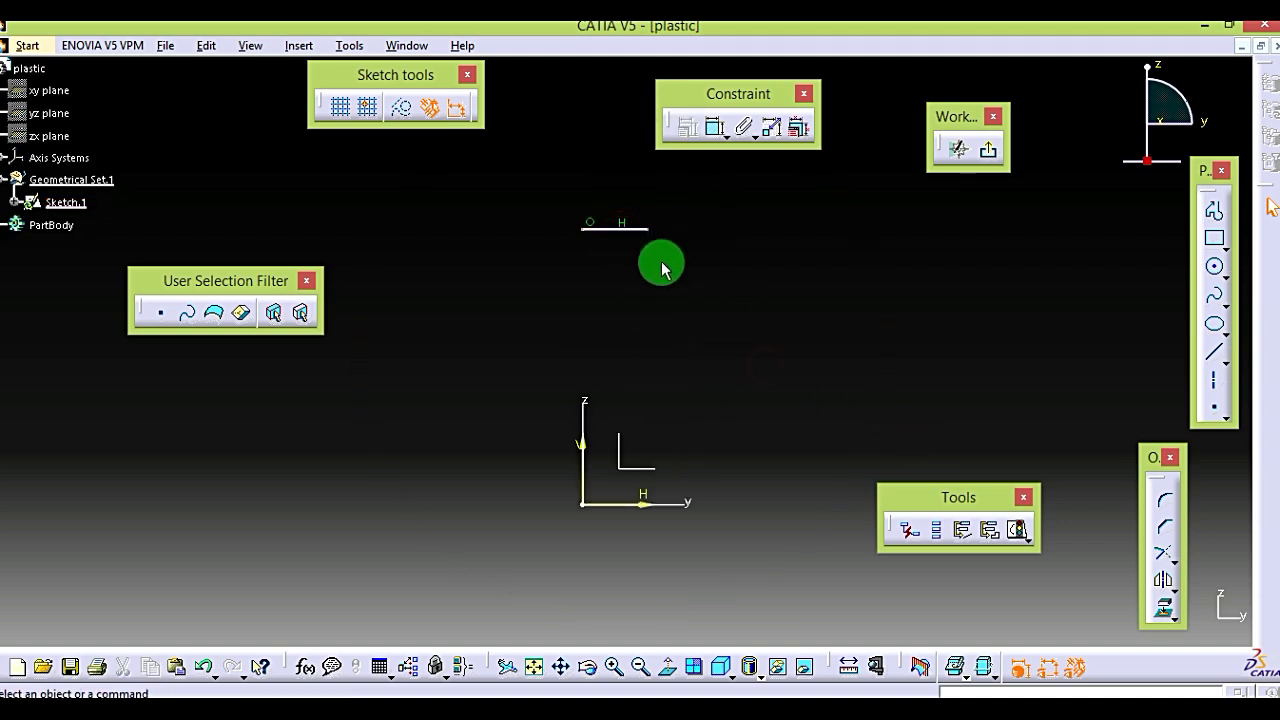
{"action": "left_click", "coordinate": [610, 232]}
{"action": "key", "text": "Delete"}
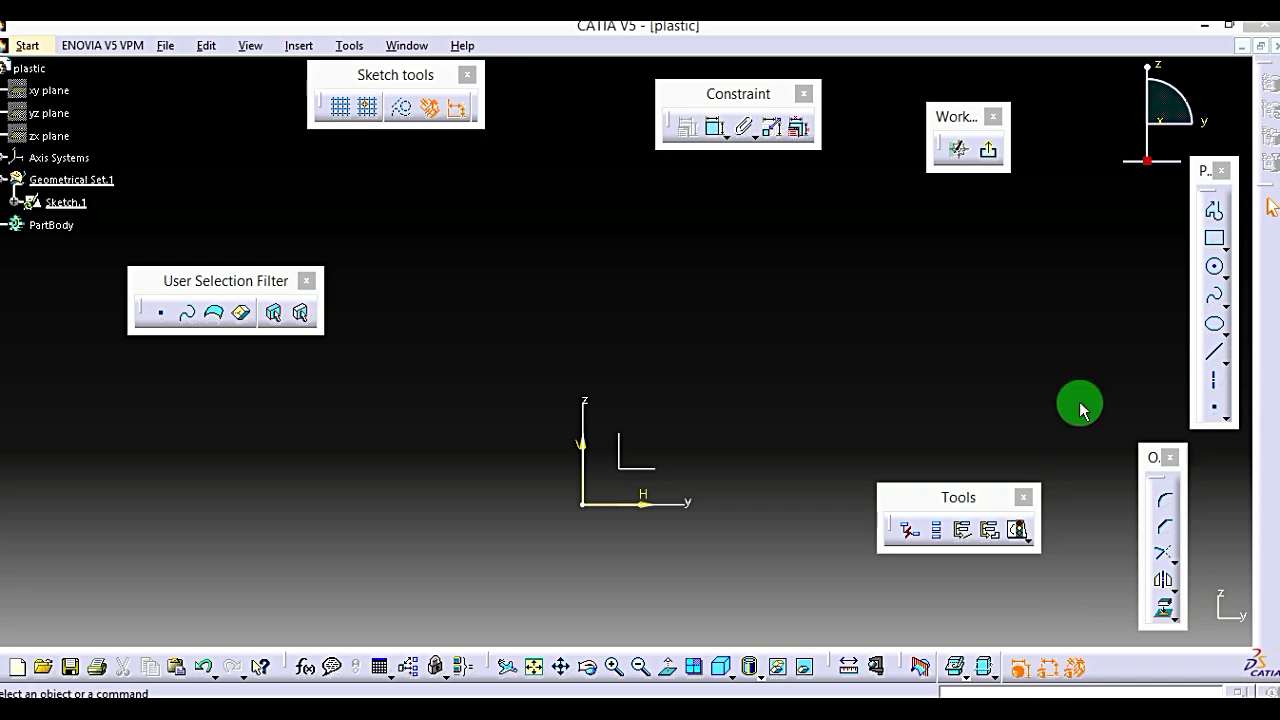
Step: Draw a horizontal line about 26.5 mm long starting on the vertical axis
{"action": "left_click_drag", "start_coordinate": [1200, 175], "coordinate": [1205, 167]}
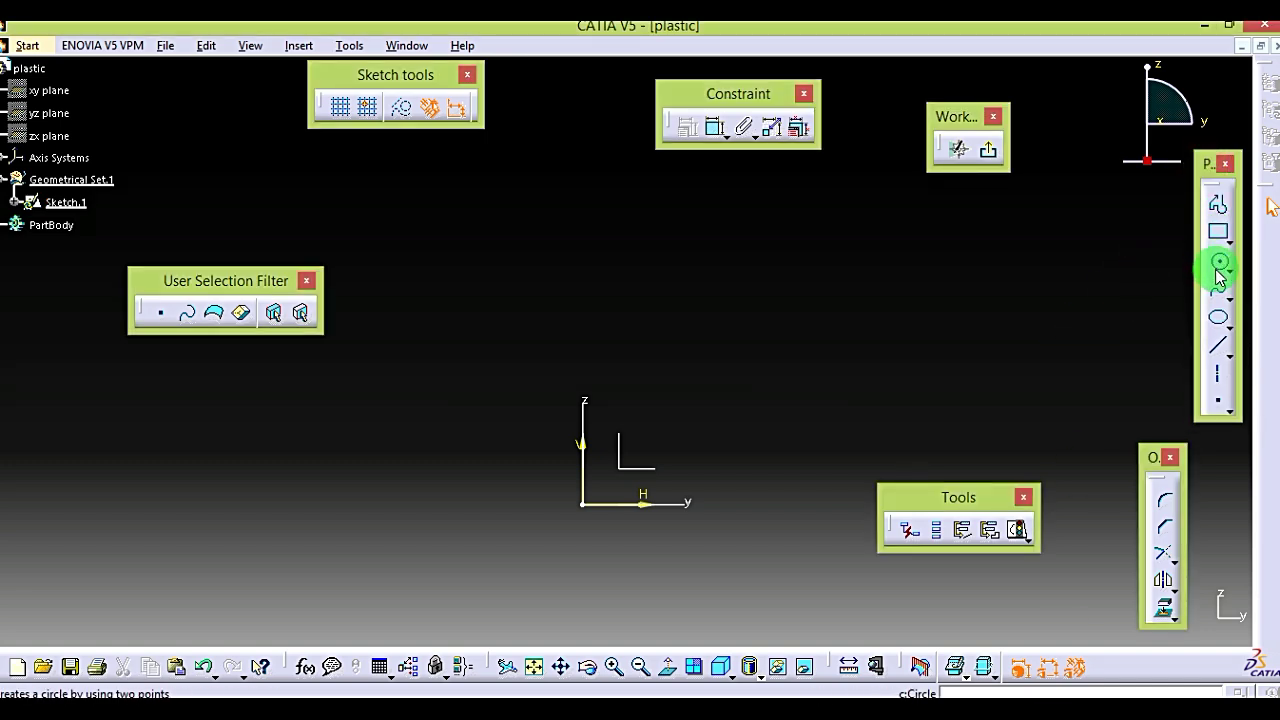
{"action": "left_click", "coordinate": [1232, 360]}
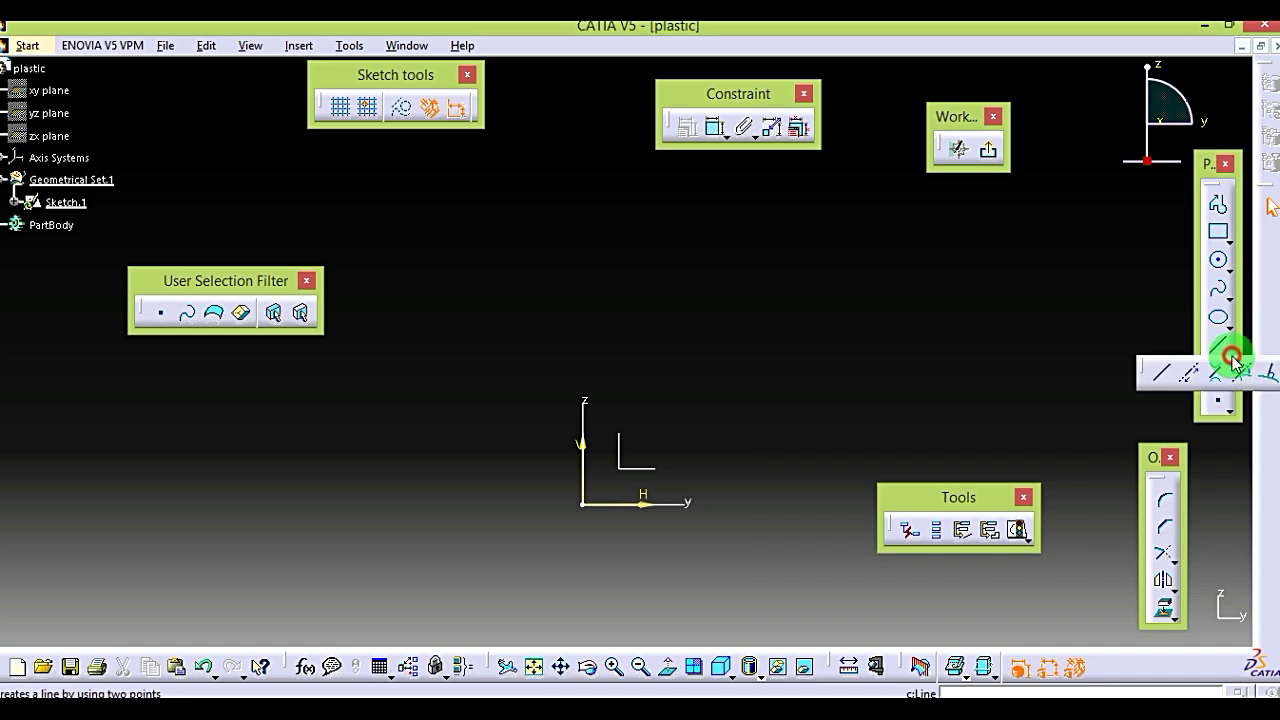
{"action": "left_click", "coordinate": [1163, 378]}
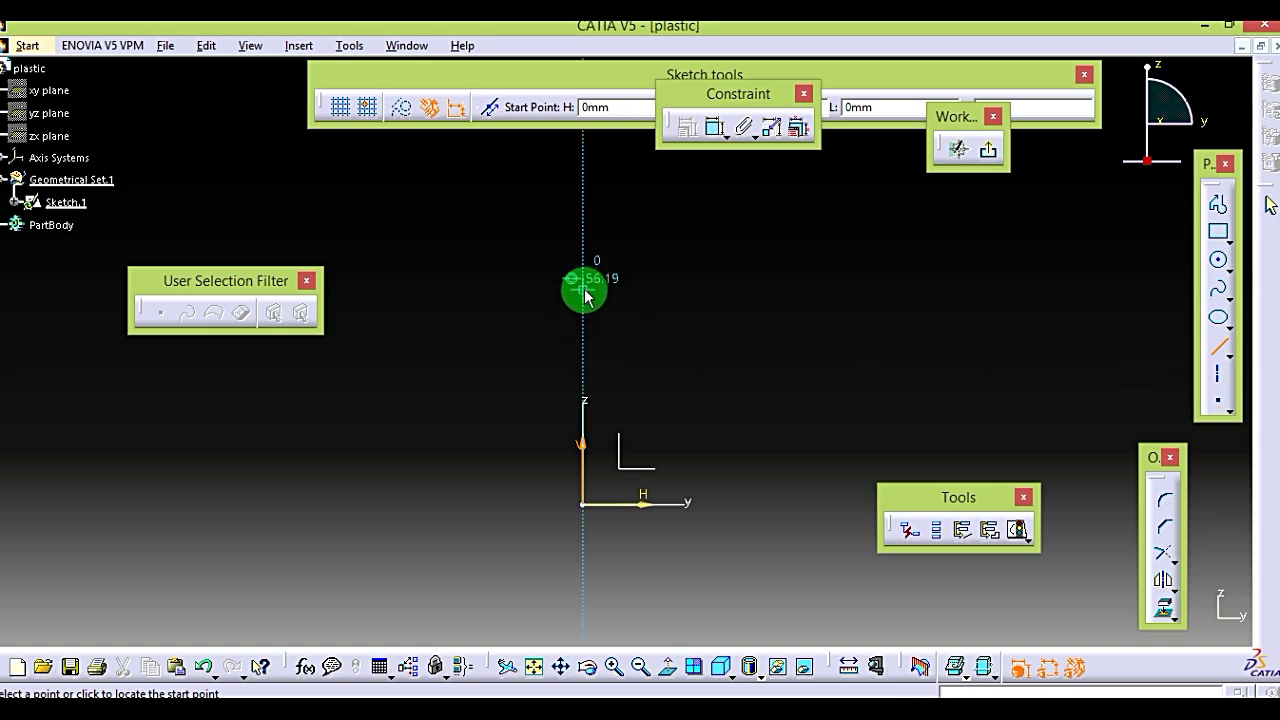
{"action": "left_click", "coordinate": [584, 290]}
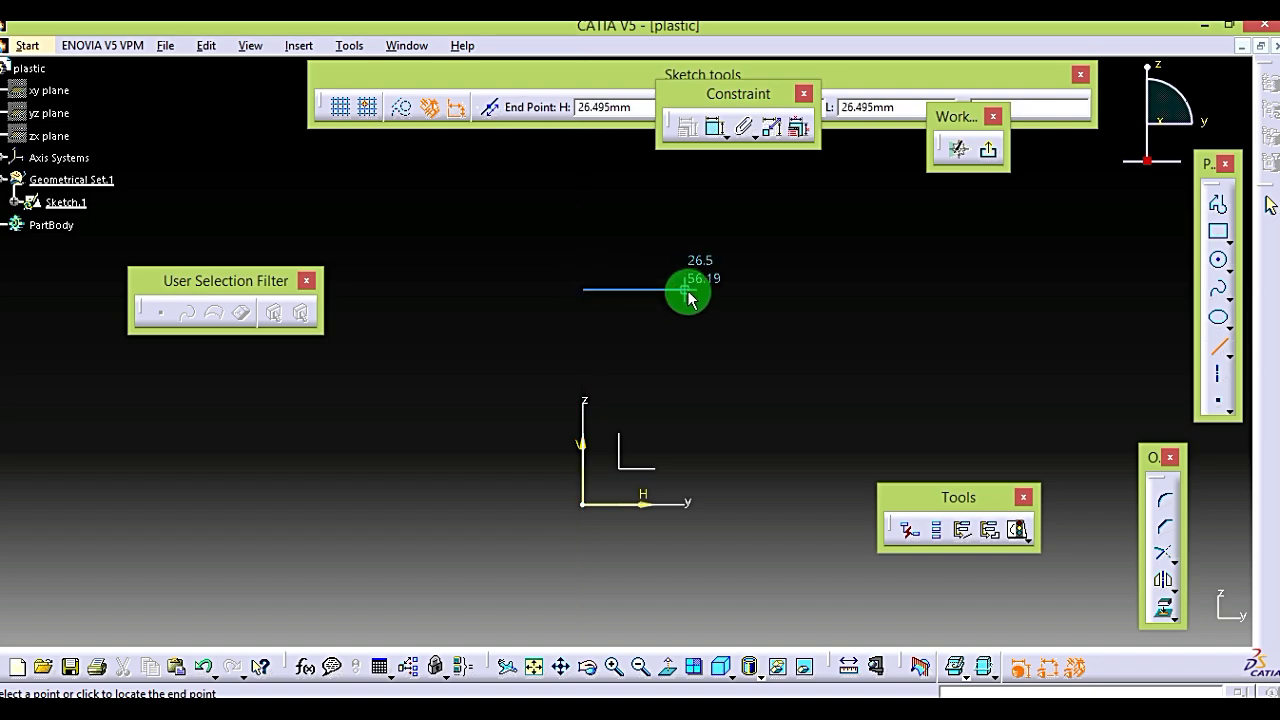
{"action": "left_click", "coordinate": [690, 290]}
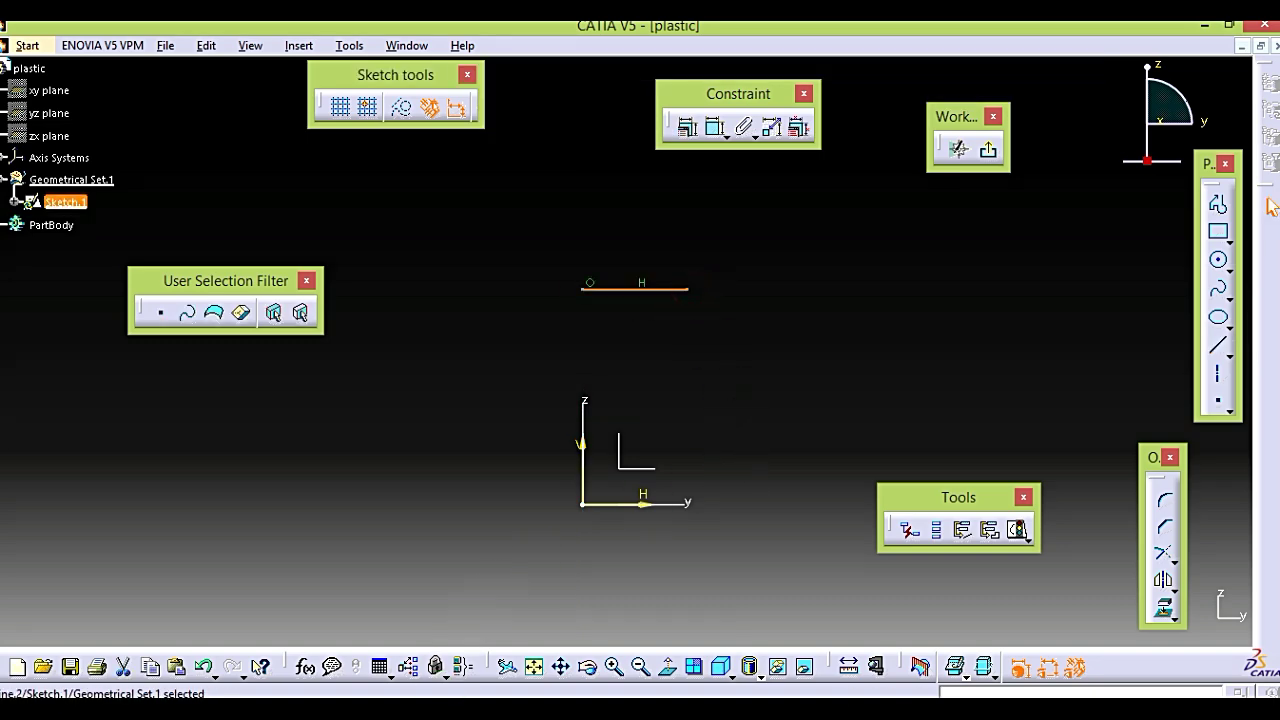
{"action": "key", "text": "alt+Tab"}
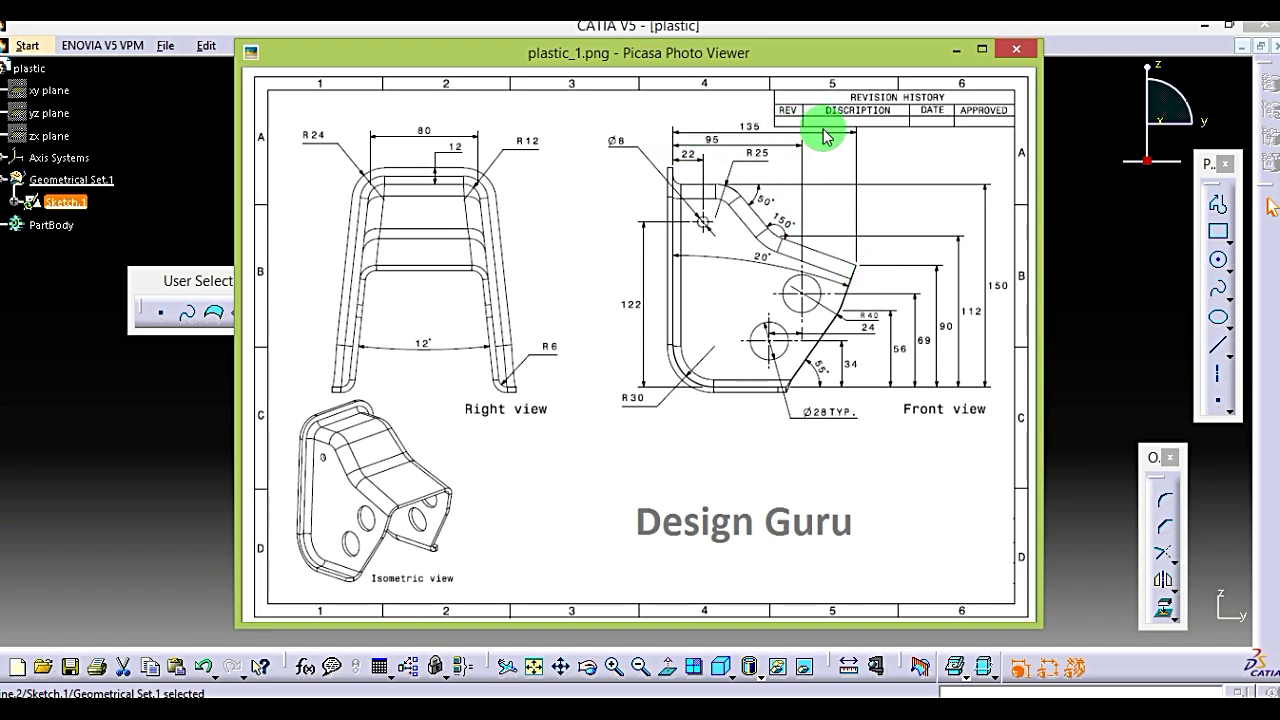
Step: Extend the profile with a slant down to about H 56.17 and a horizontal segment to about 81.15
{"action": "left_click", "coordinate": [955, 50]}
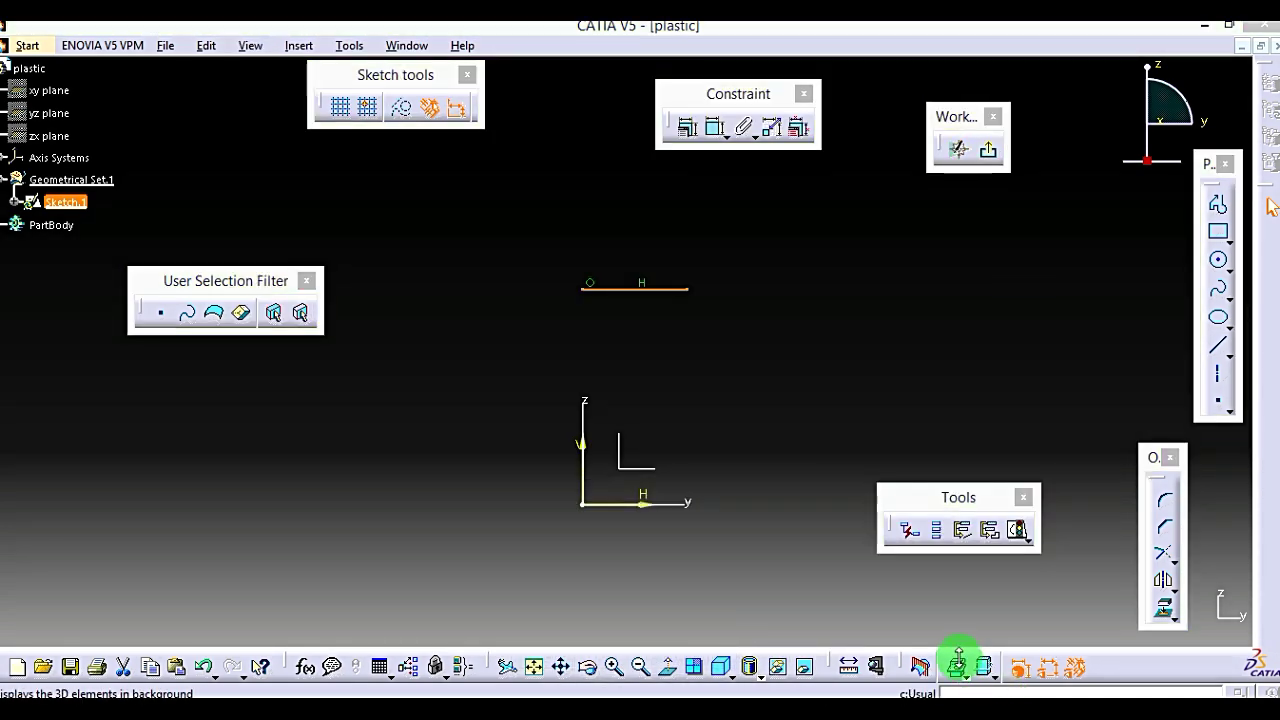
{"action": "left_click", "coordinate": [1219, 347]}
{"action": "left_click", "coordinate": [689, 290]}
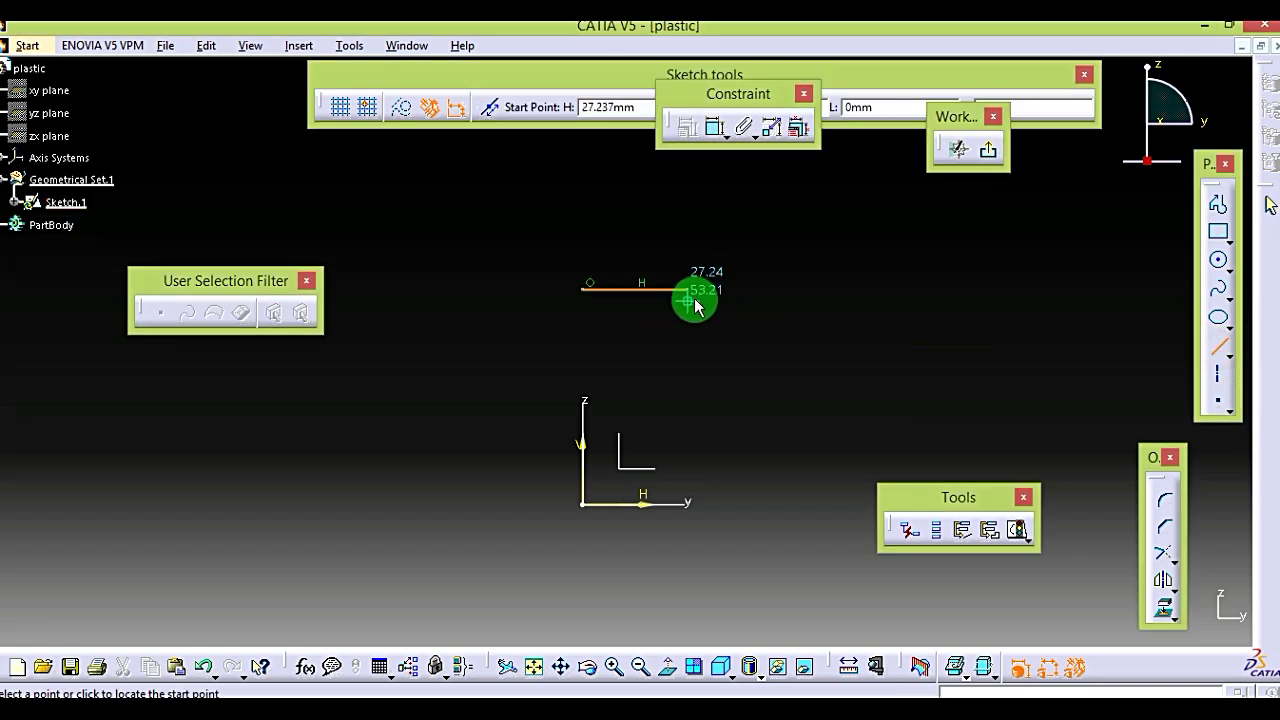
{"action": "left_click", "coordinate": [787, 371]}
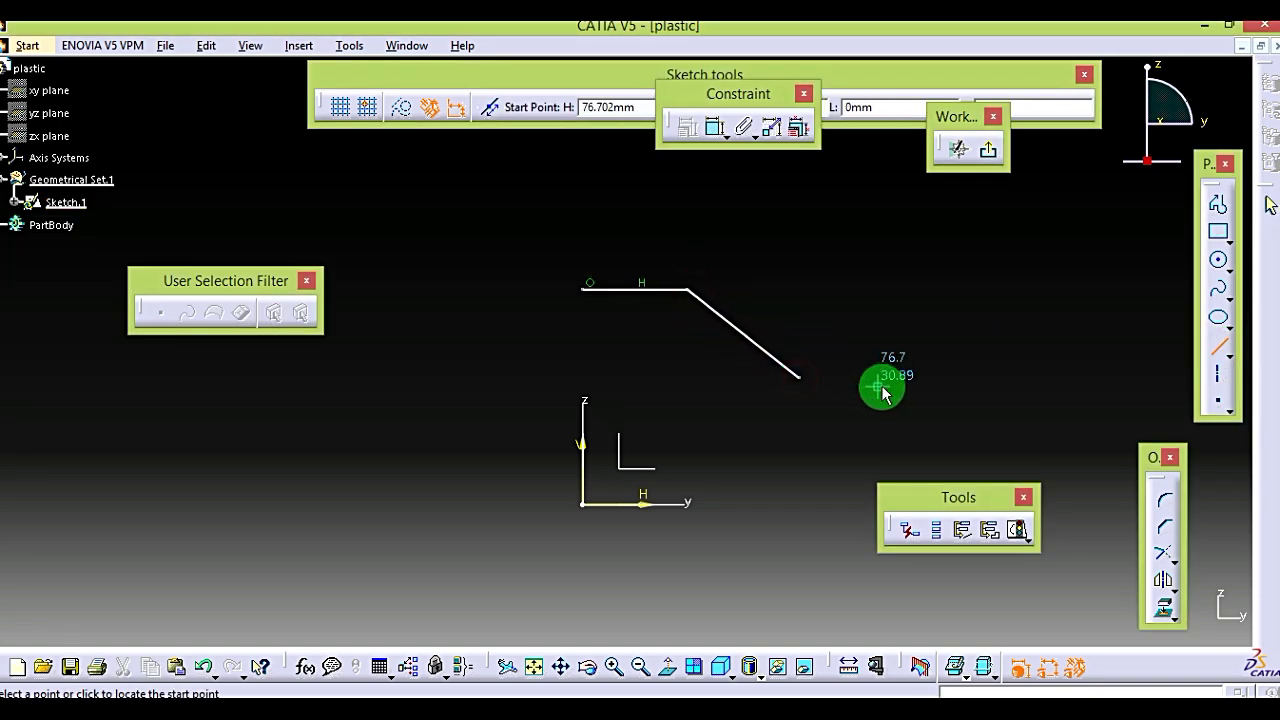
{"action": "left_click", "coordinate": [798, 377]}
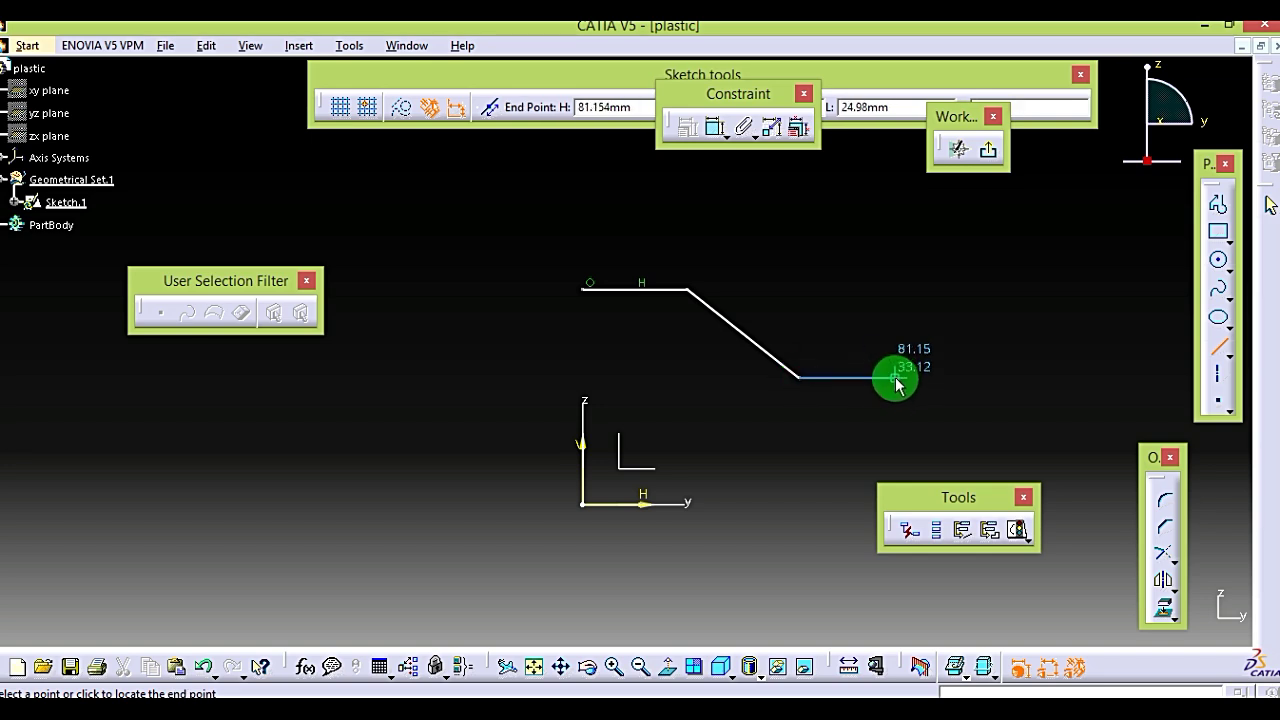
{"action": "left_click", "coordinate": [893, 382]}
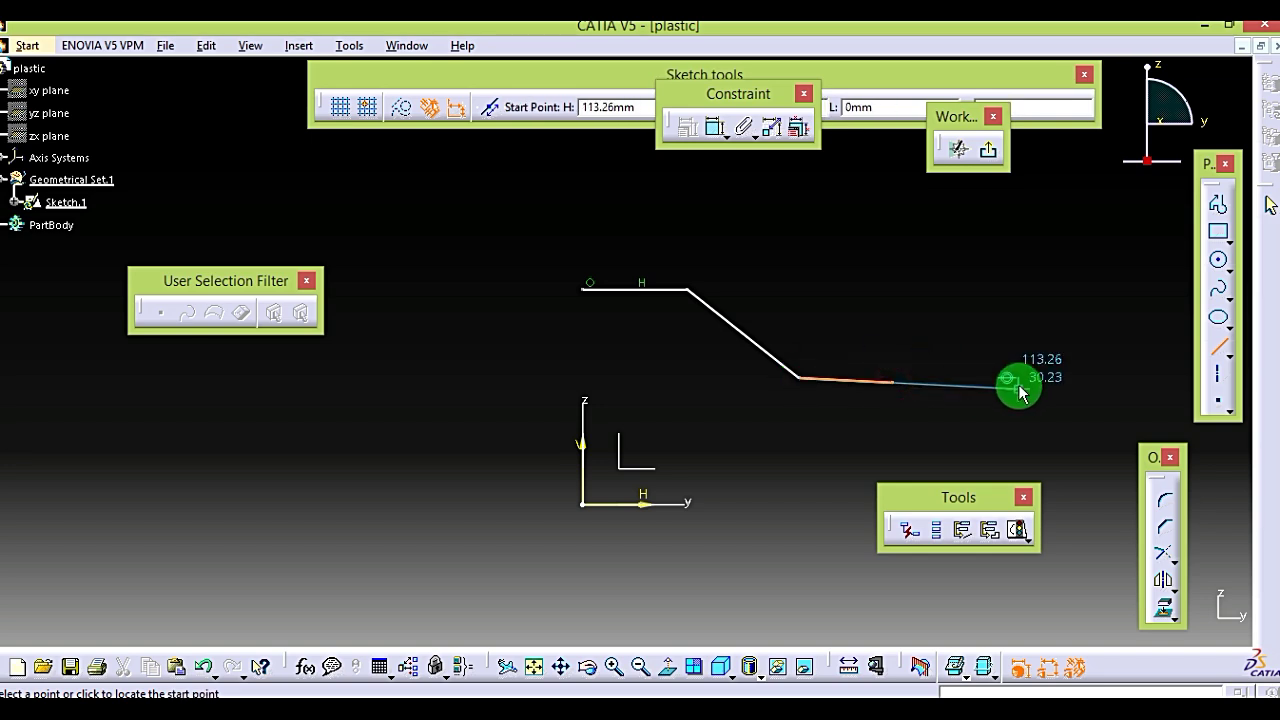
{"action": "key", "text": "Escape"}
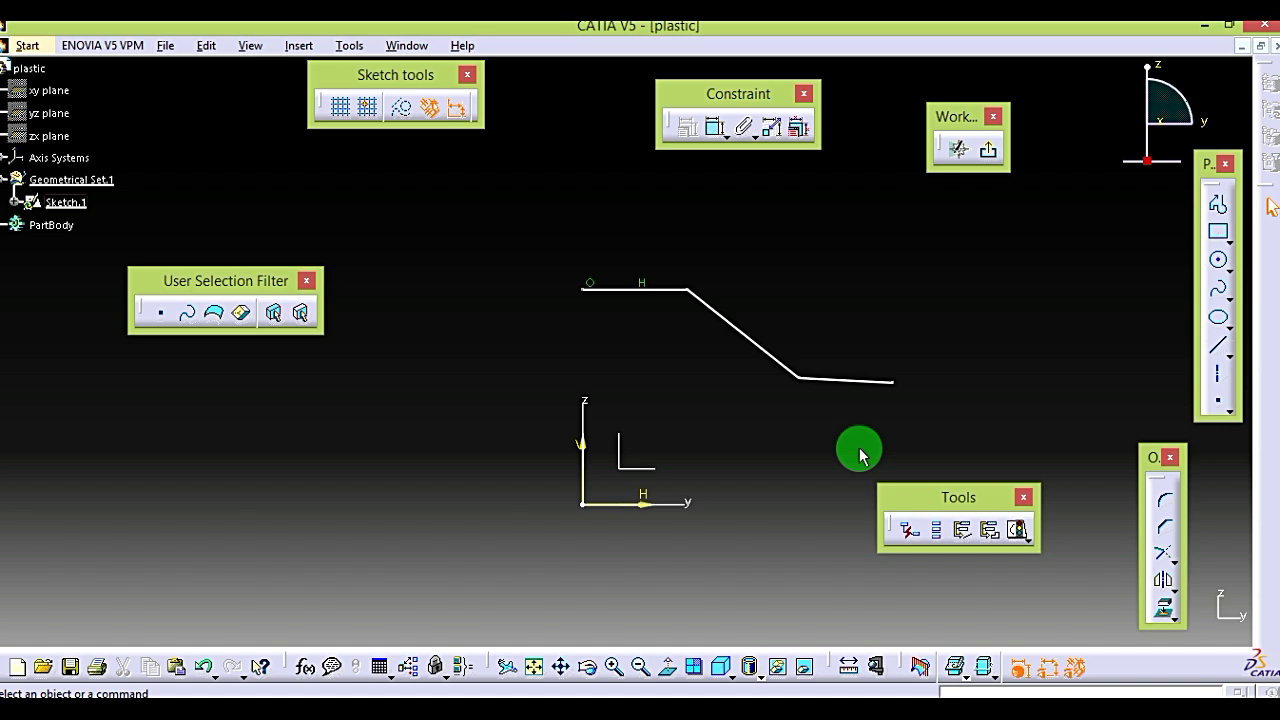
Step: Dimension the profile's end point from the vertical axis and set the overall length to 135
{"action": "left_click", "coordinate": [985, 668]}
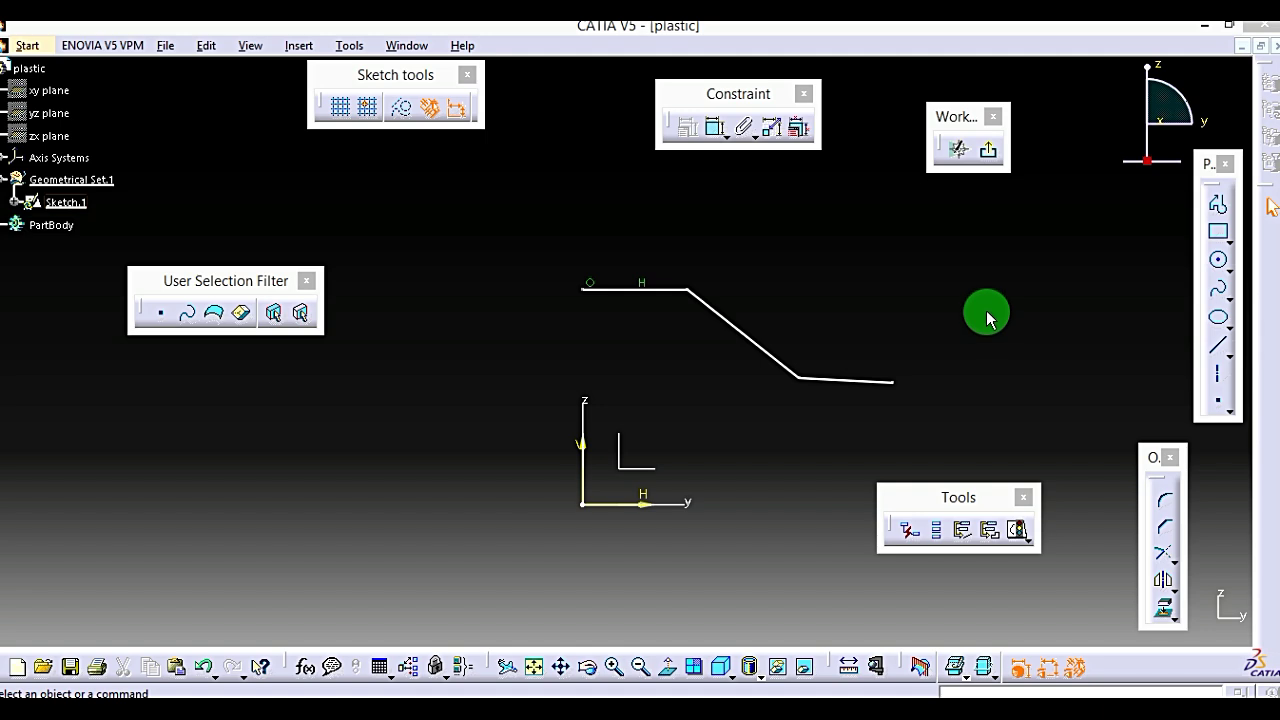
{"action": "left_click", "coordinate": [716, 128]}
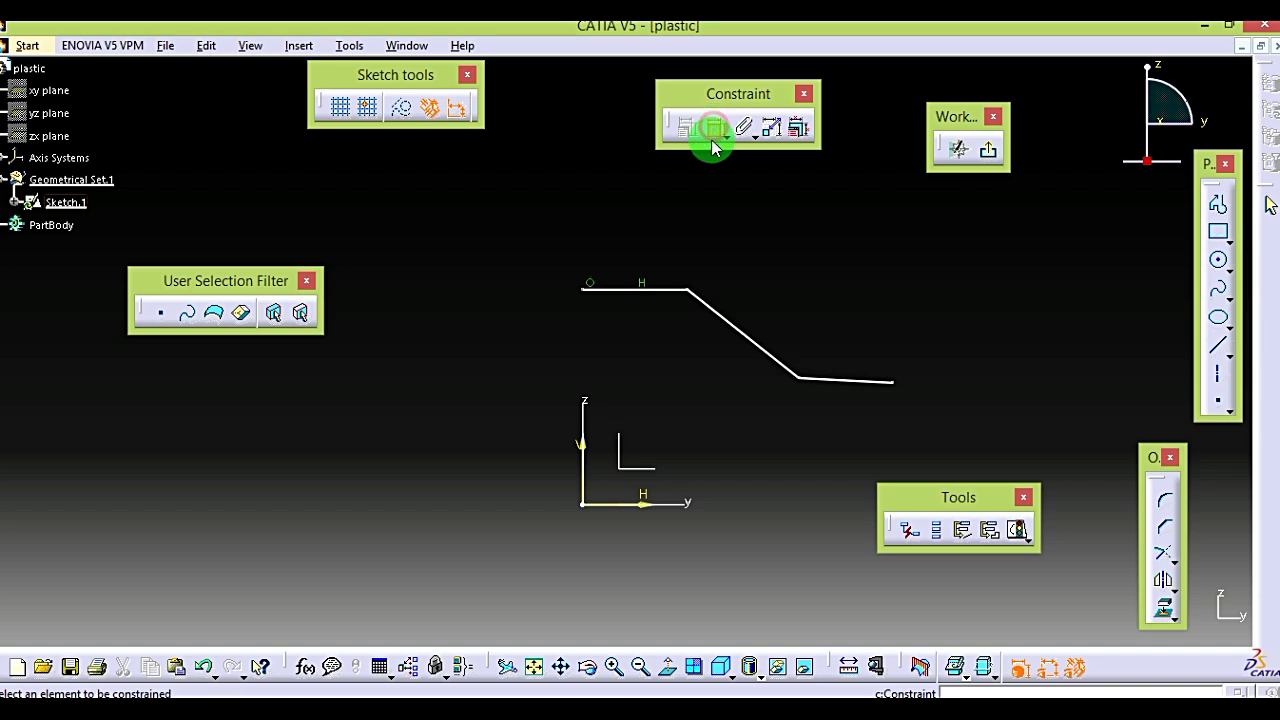
{"action": "left_click", "coordinate": [893, 381]}
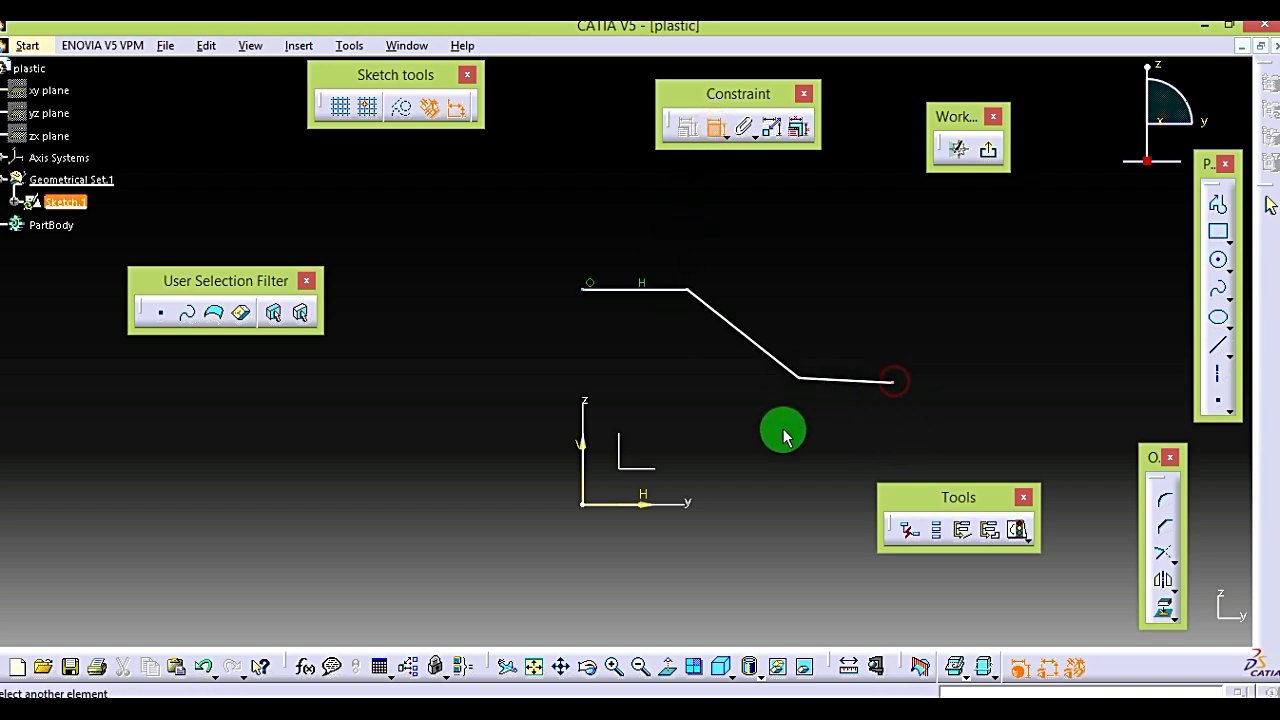
{"action": "left_click", "coordinate": [583, 455]}
{"action": "left_click", "coordinate": [637, 188]}
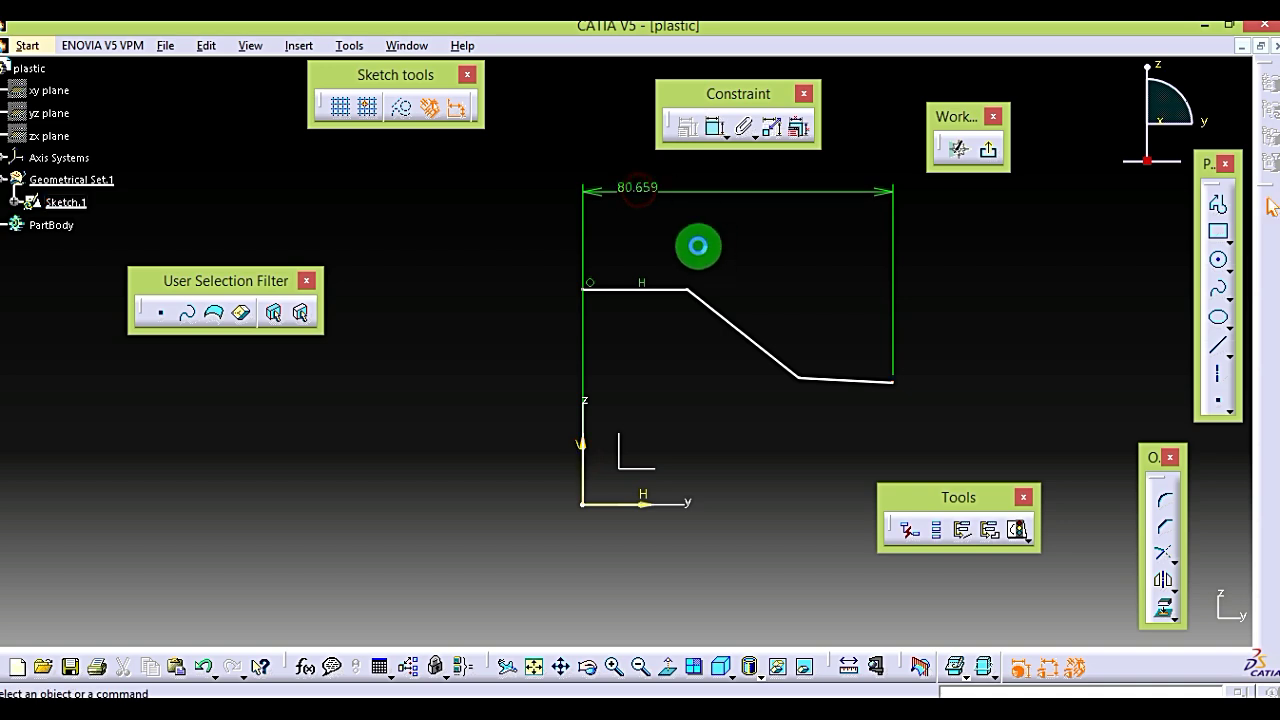
{"action": "double_click", "coordinate": [658, 192]}
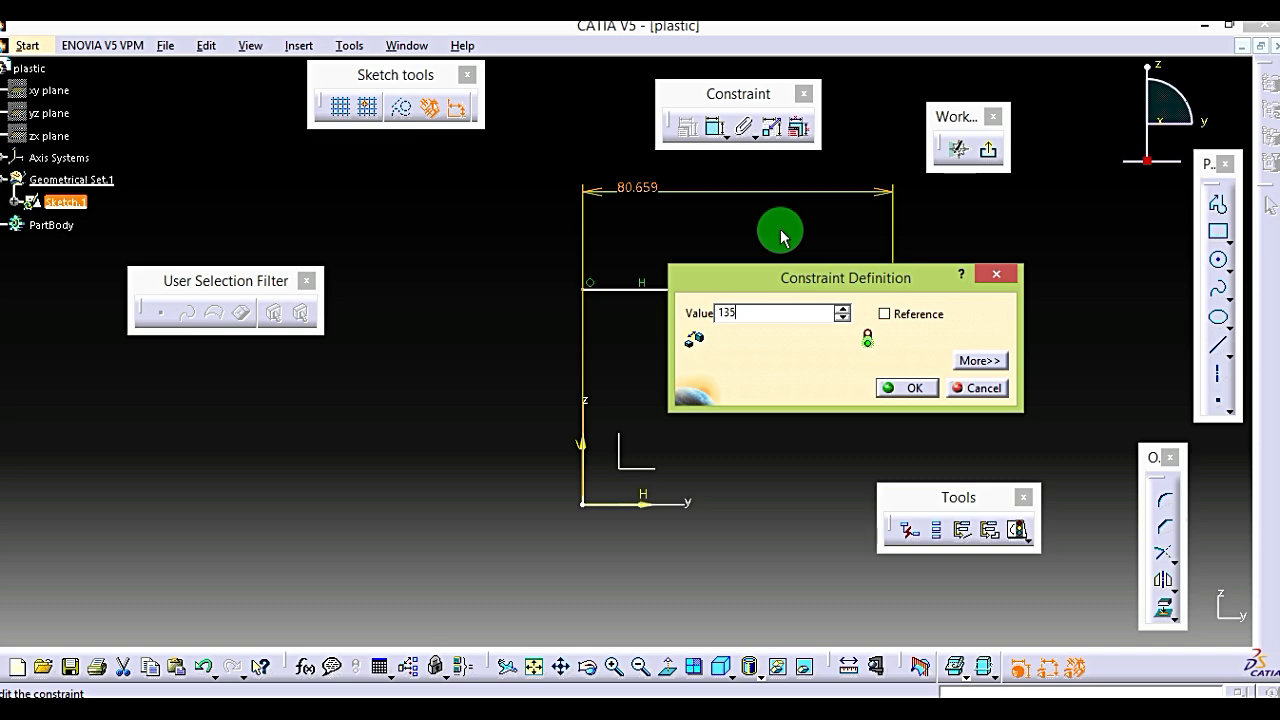
{"action": "key", "text": "Return"}
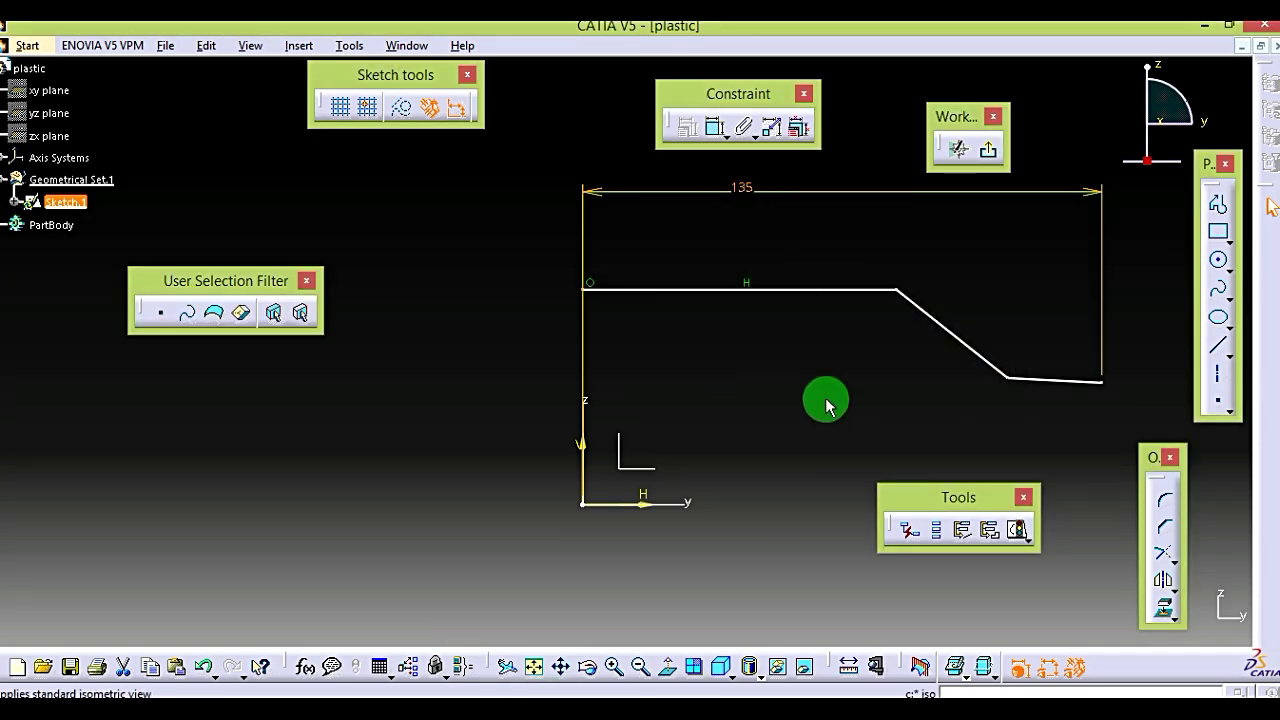
Step: Set the profile end's height above the horizontal axis to 90
{"action": "key", "text": "alt+Tab"}
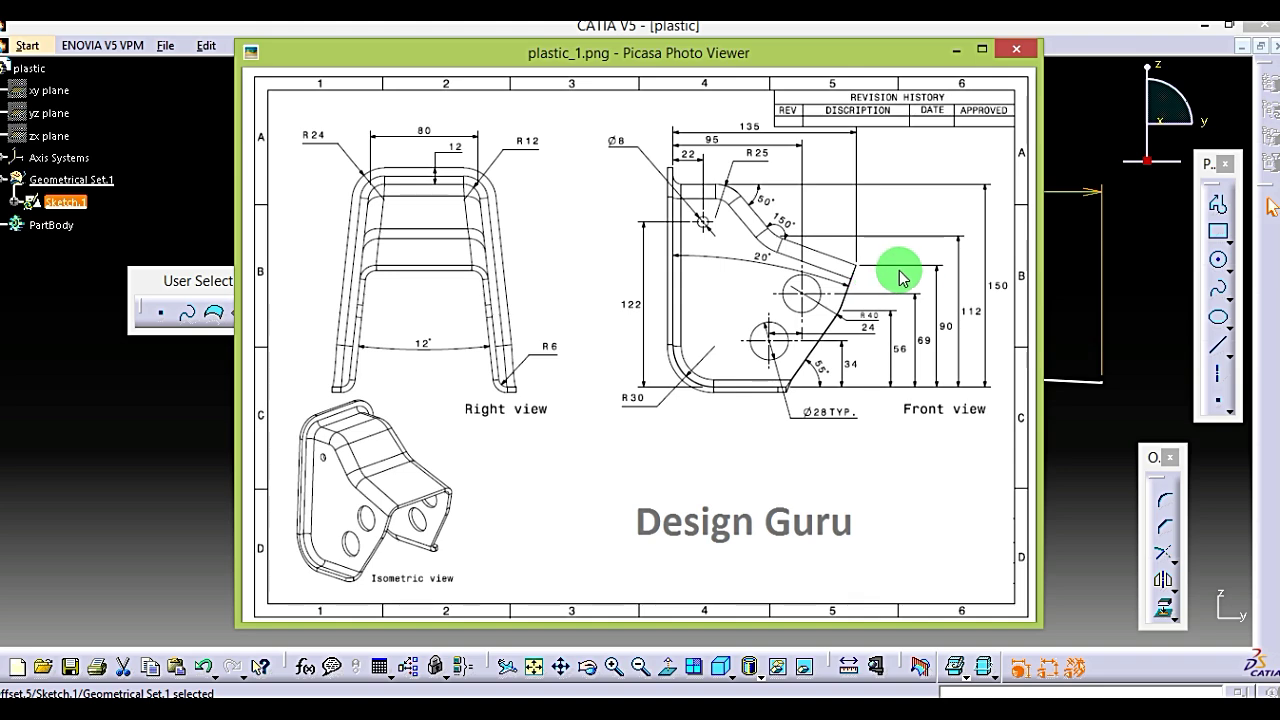
{"action": "left_click", "coordinate": [956, 48]}
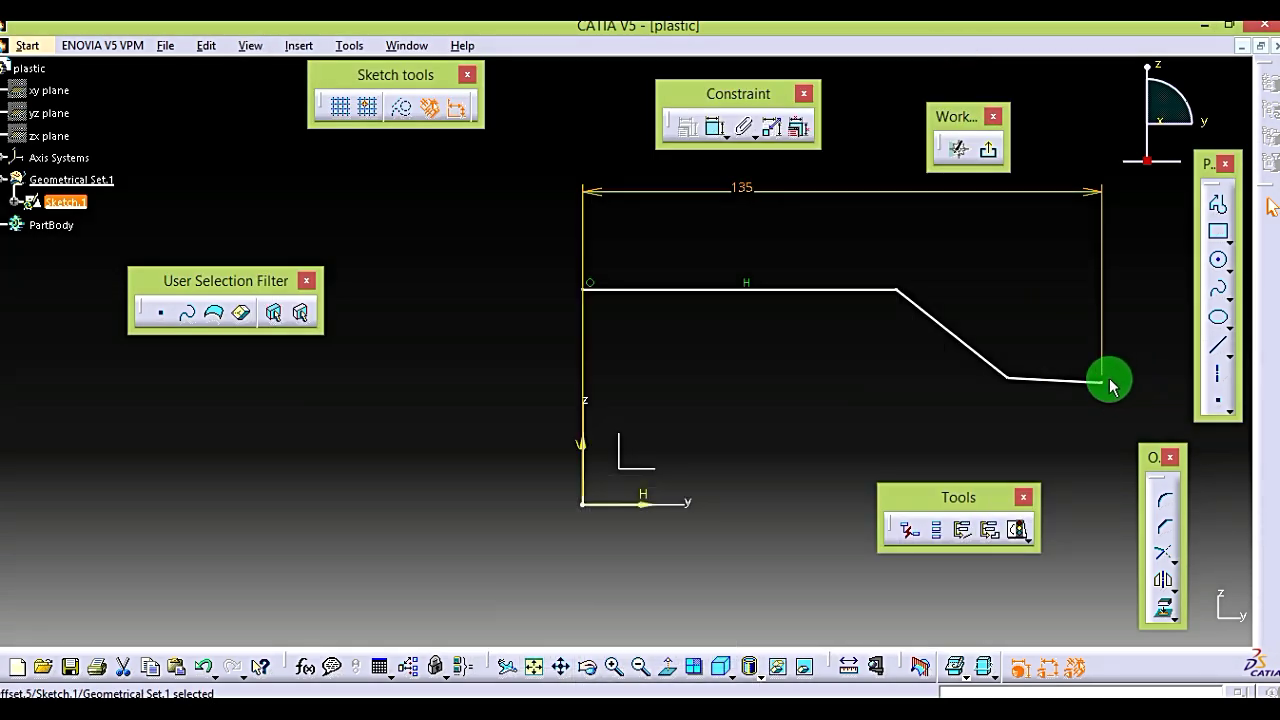
{"action": "left_click", "coordinate": [1101, 381]}
{"action": "left_click", "coordinate": [672, 503], "text": "ctrl"}
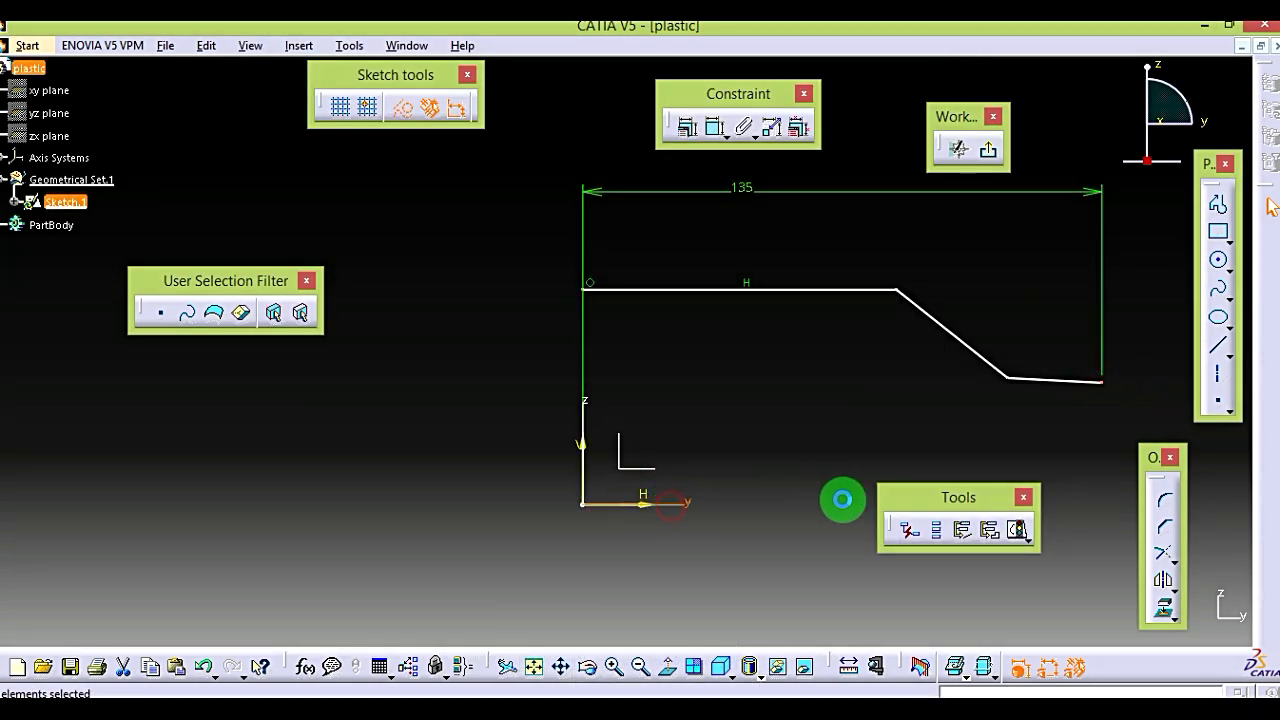
{"action": "key", "text": "ctrl+shift+c"}
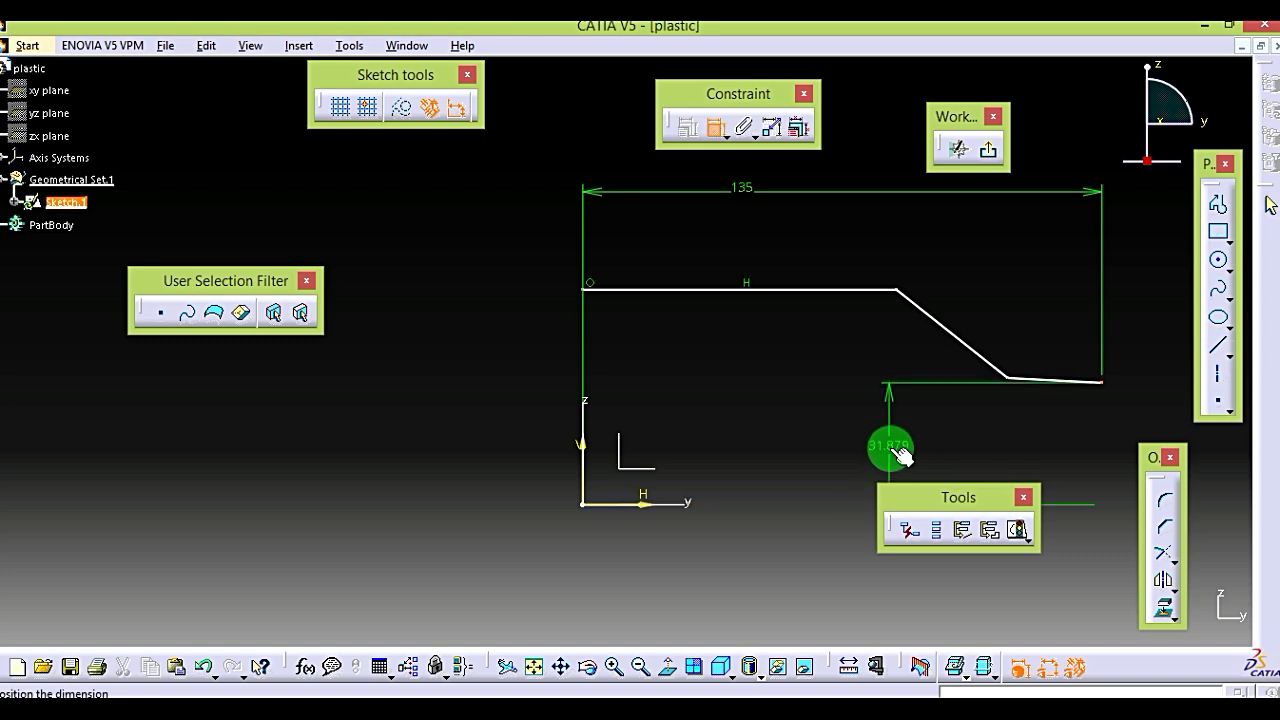
{"action": "left_click", "coordinate": [1118, 428]}
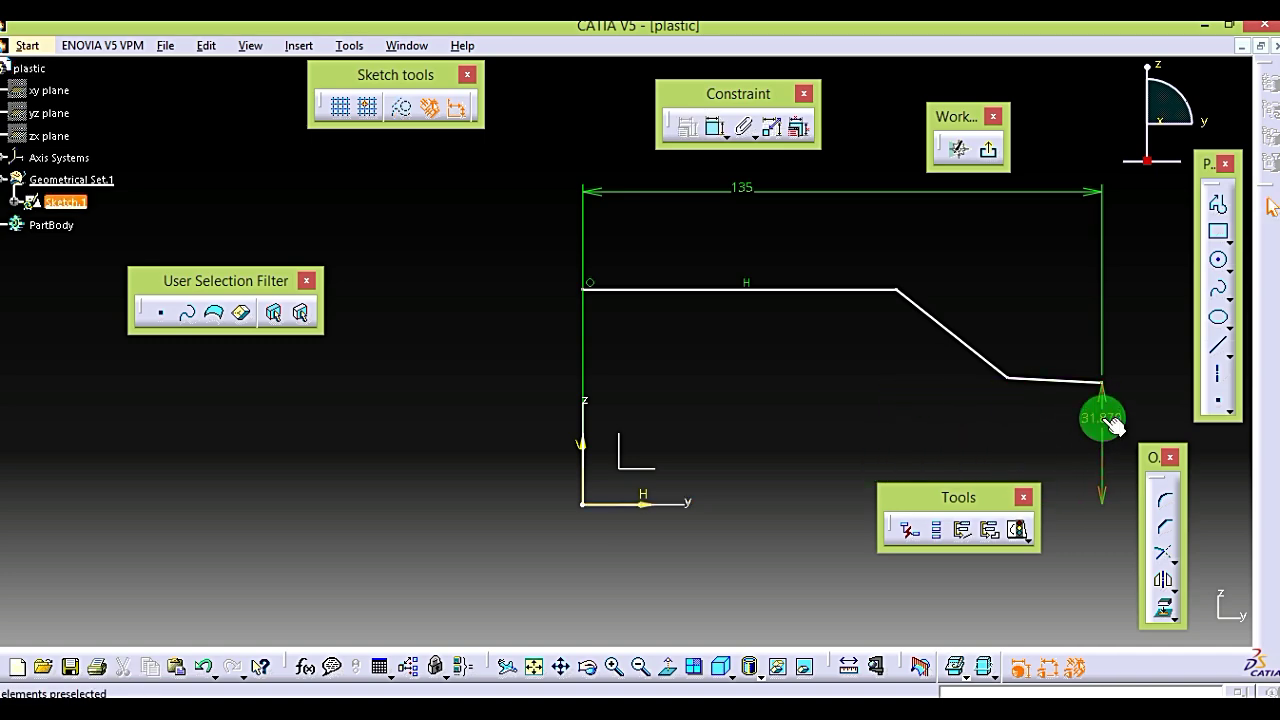
{"action": "double_click", "coordinate": [1106, 424]}
{"action": "type", "text": "90"}
{"action": "key", "text": "Return"}
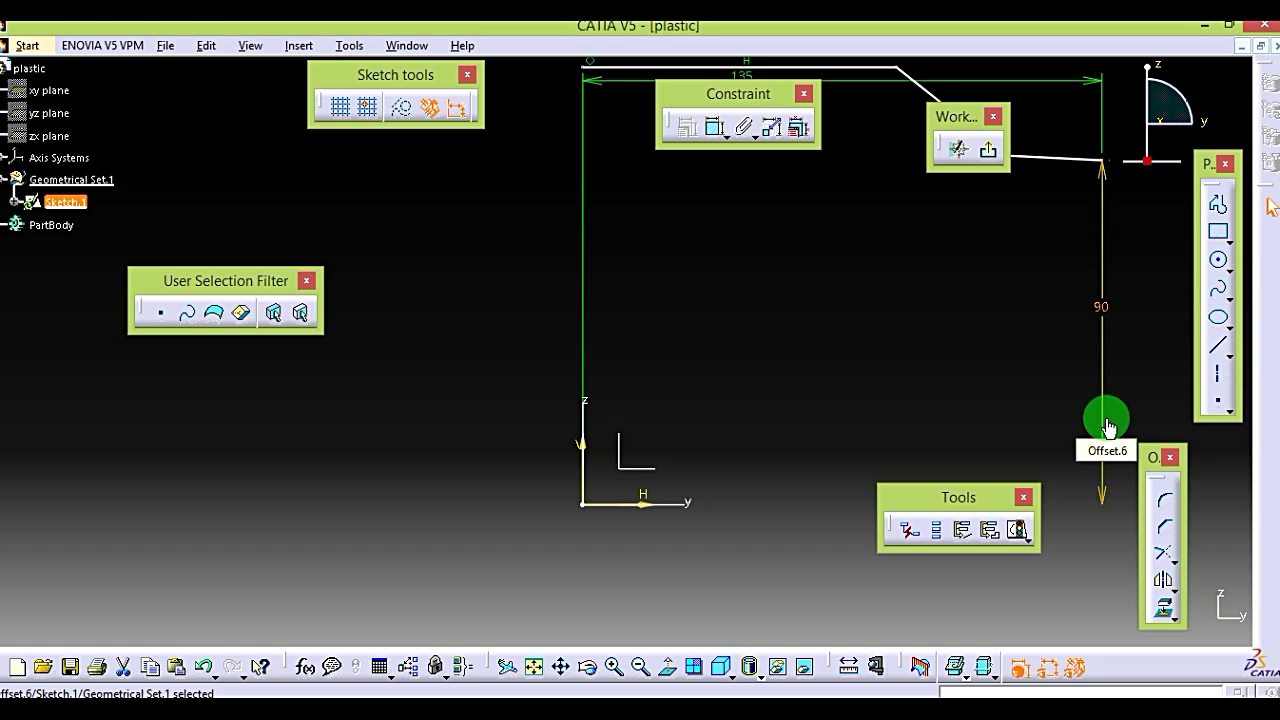
{"action": "mouse_move", "coordinate": [1015, 375]}
{"action": "middle_mouse_down"}
{"action": "mouse_move", "coordinate": [909, 343]}
{"action": "mouse_move", "coordinate": [909, 386]}
{"action": "mouse_move", "coordinate": [854, 283]}
{"action": "mouse_move", "coordinate": [856, 317]}
{"action": "mouse_move", "coordinate": [771, 360]}
{"action": "mouse_move", "coordinate": [757, 317]}
{"action": "mouse_move", "coordinate": [443, 677]}
{"action": "middle_mouse_up"}
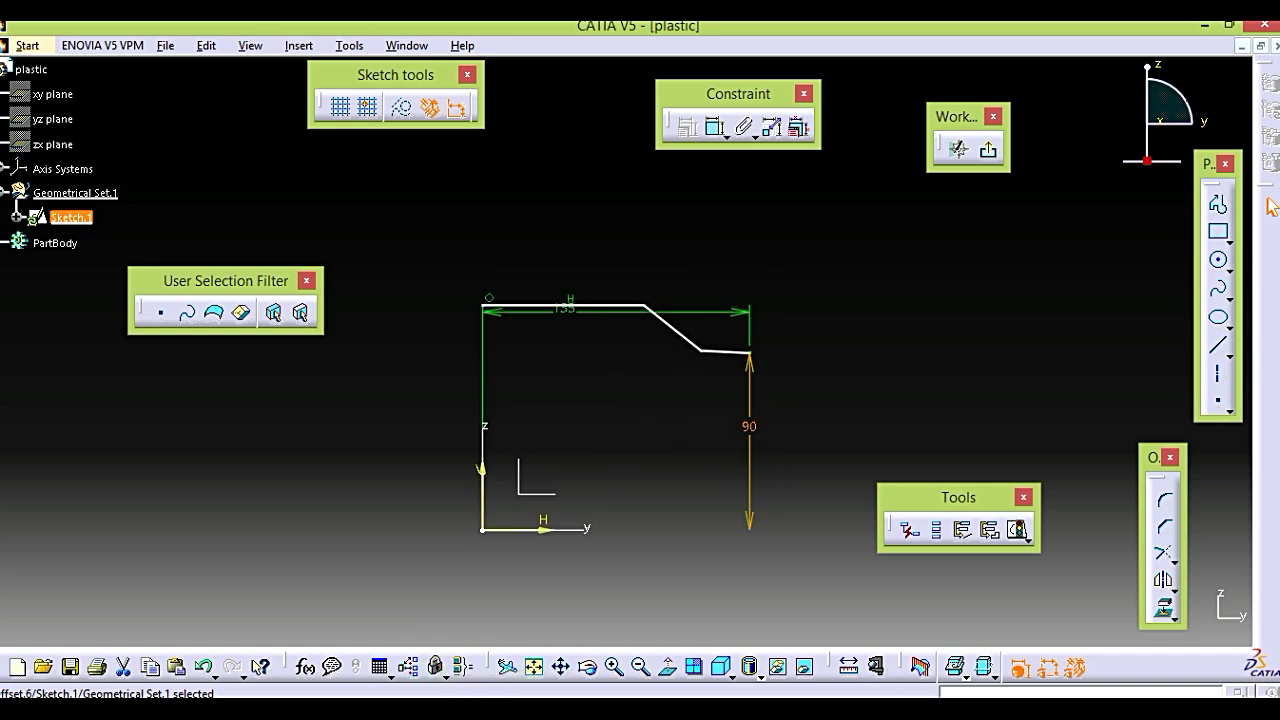
Step: Set the bend point's height above the horizontal axis to 112
{"action": "key", "text": "alt+Tab"}
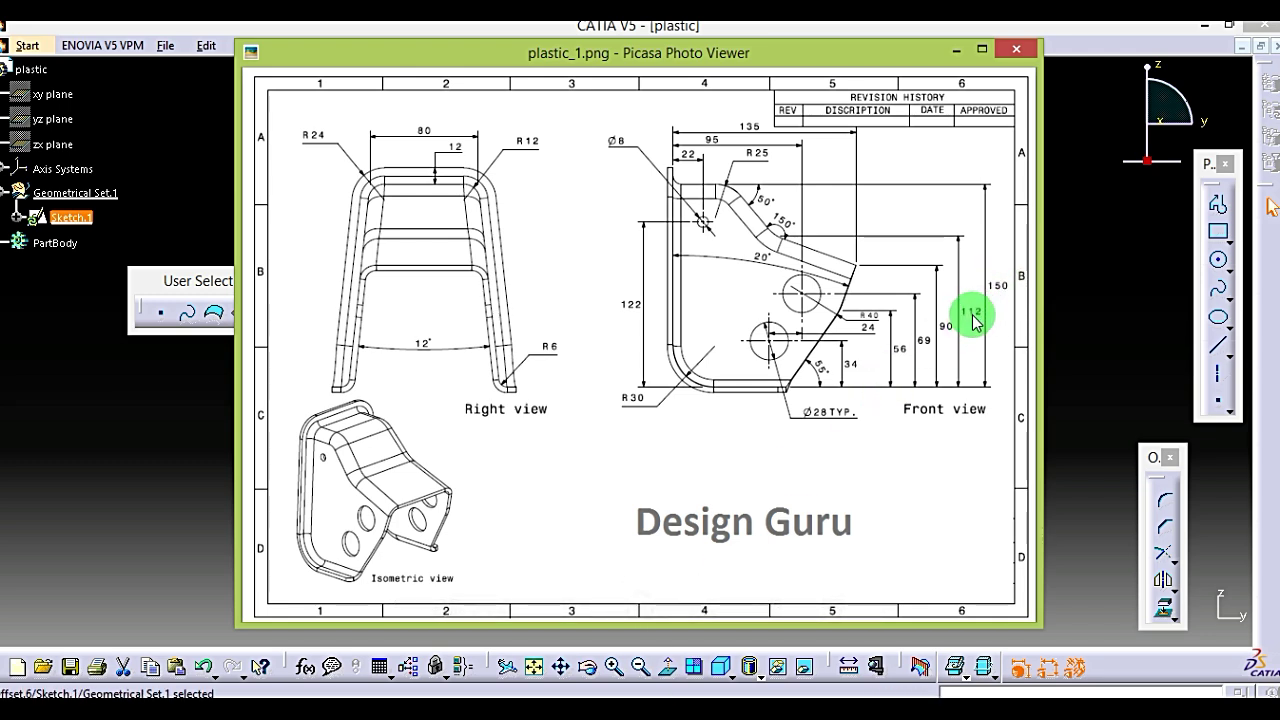
{"action": "left_click", "coordinate": [956, 48]}
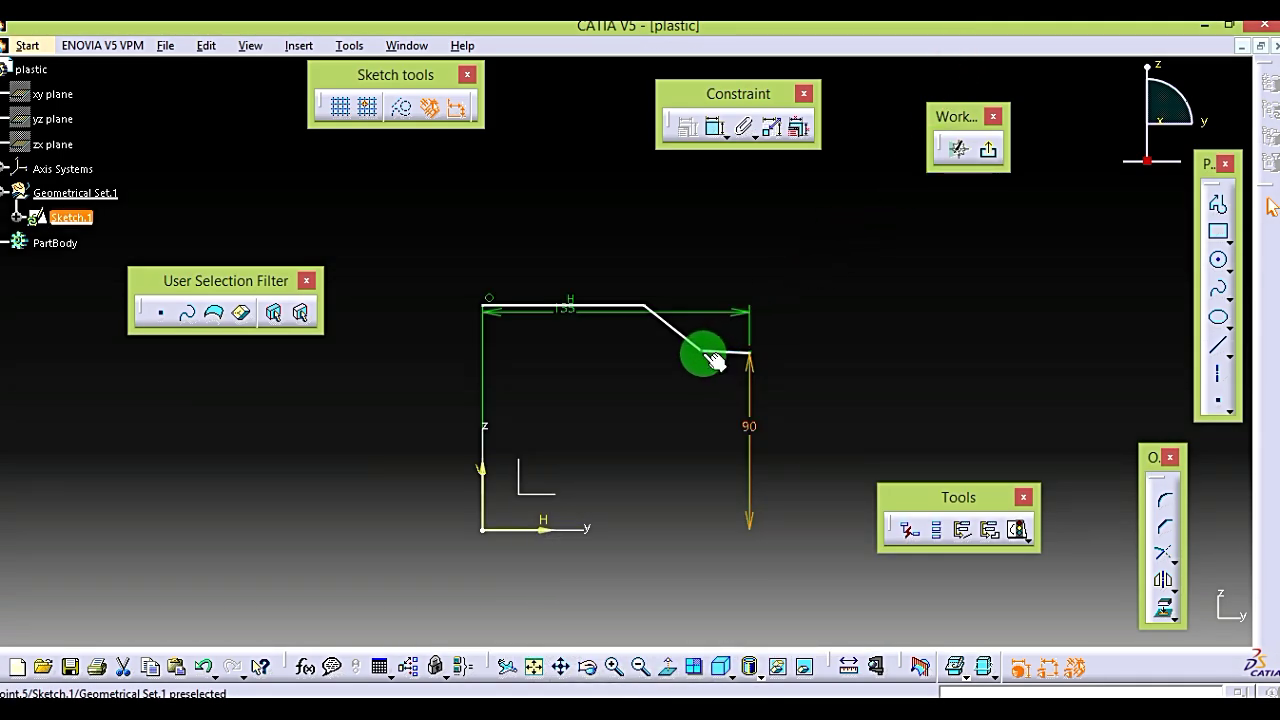
{"action": "left_click", "coordinate": [569, 531]}
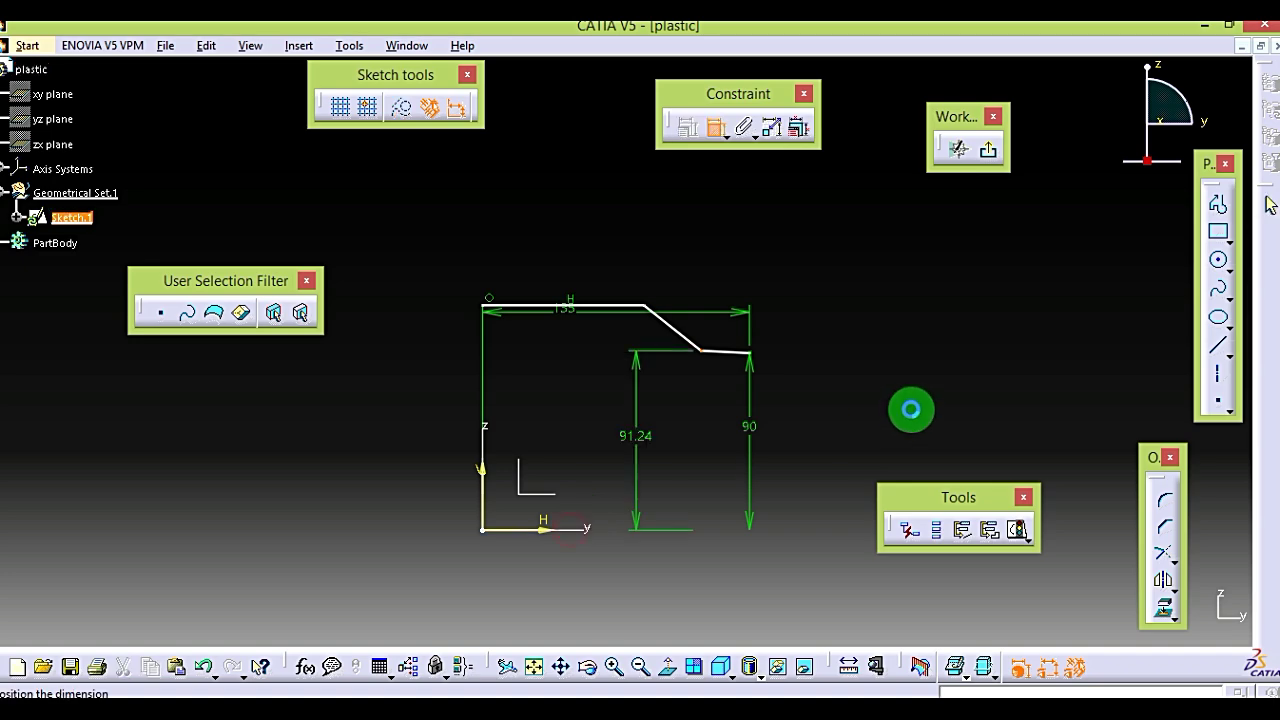
{"action": "left_click", "coordinate": [895, 417]}
{"action": "double_click", "coordinate": [890, 412]}
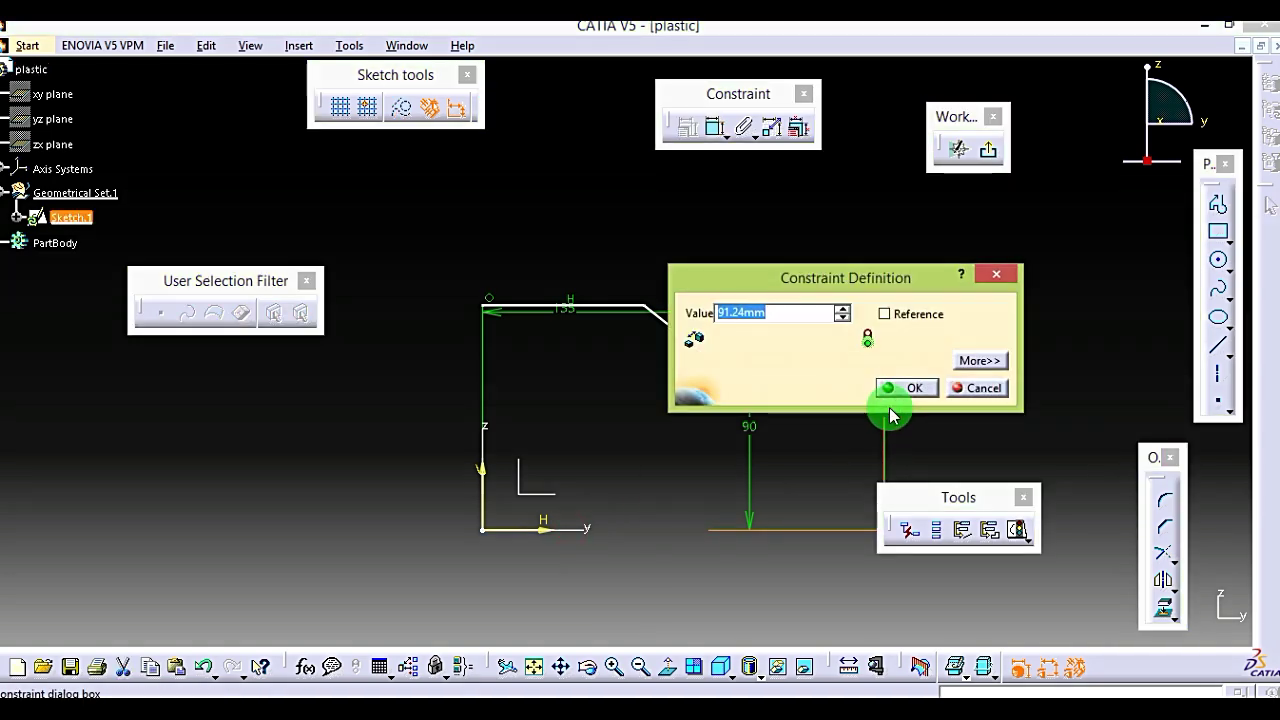
{"action": "key", "text": "Return"}
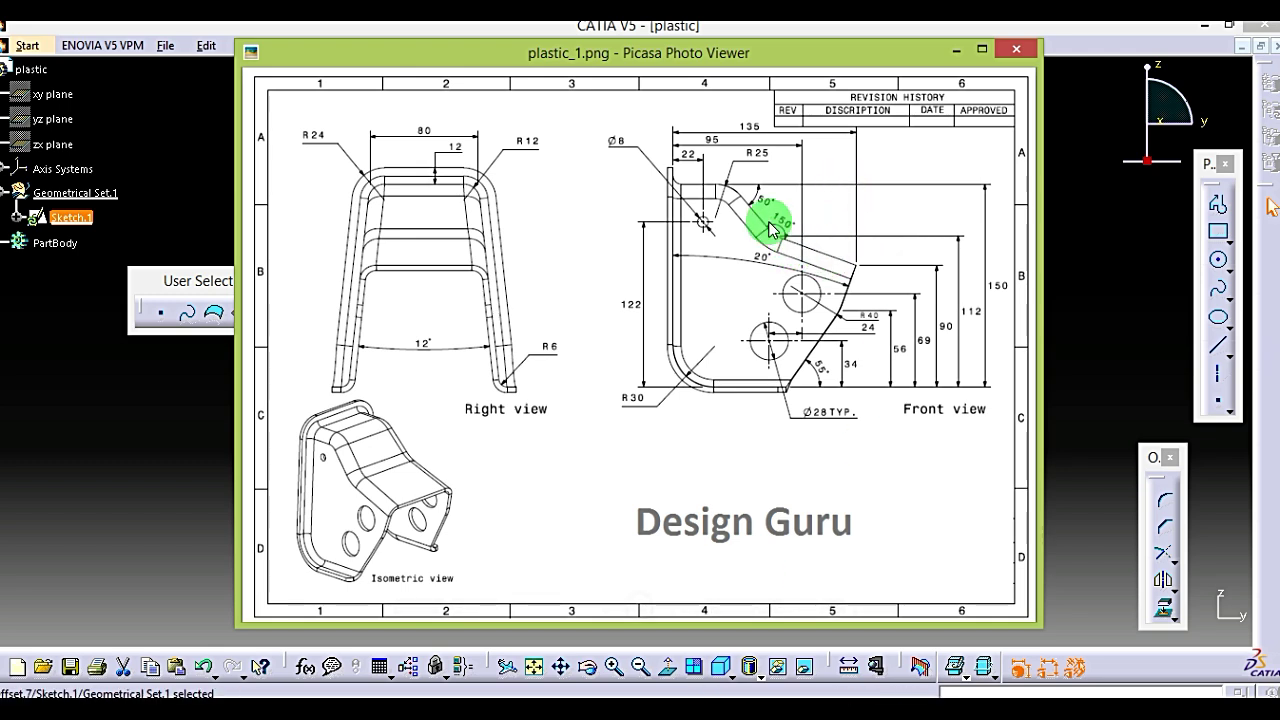
Step: Add a bend angle on the slanted line, entering 150° then correcting it to 210°
{"action": "left_click", "coordinate": [956, 48]}
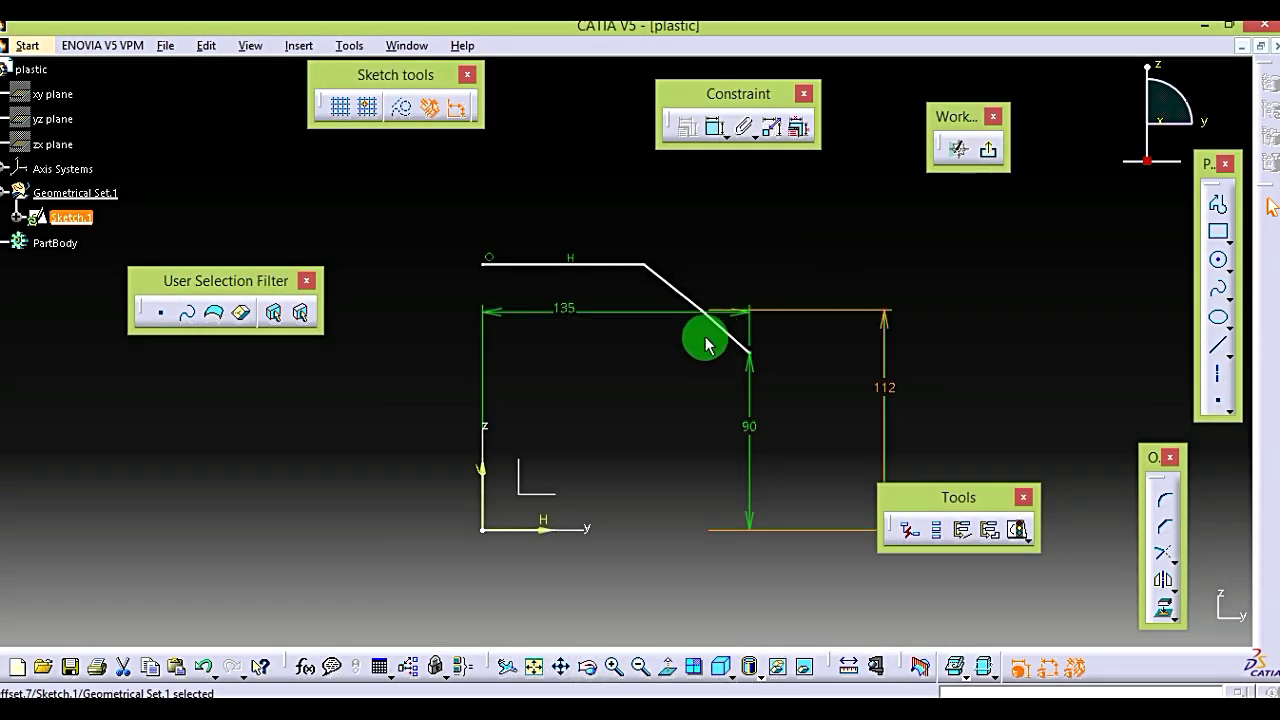
{"action": "left_click", "coordinate": [735, 338]}
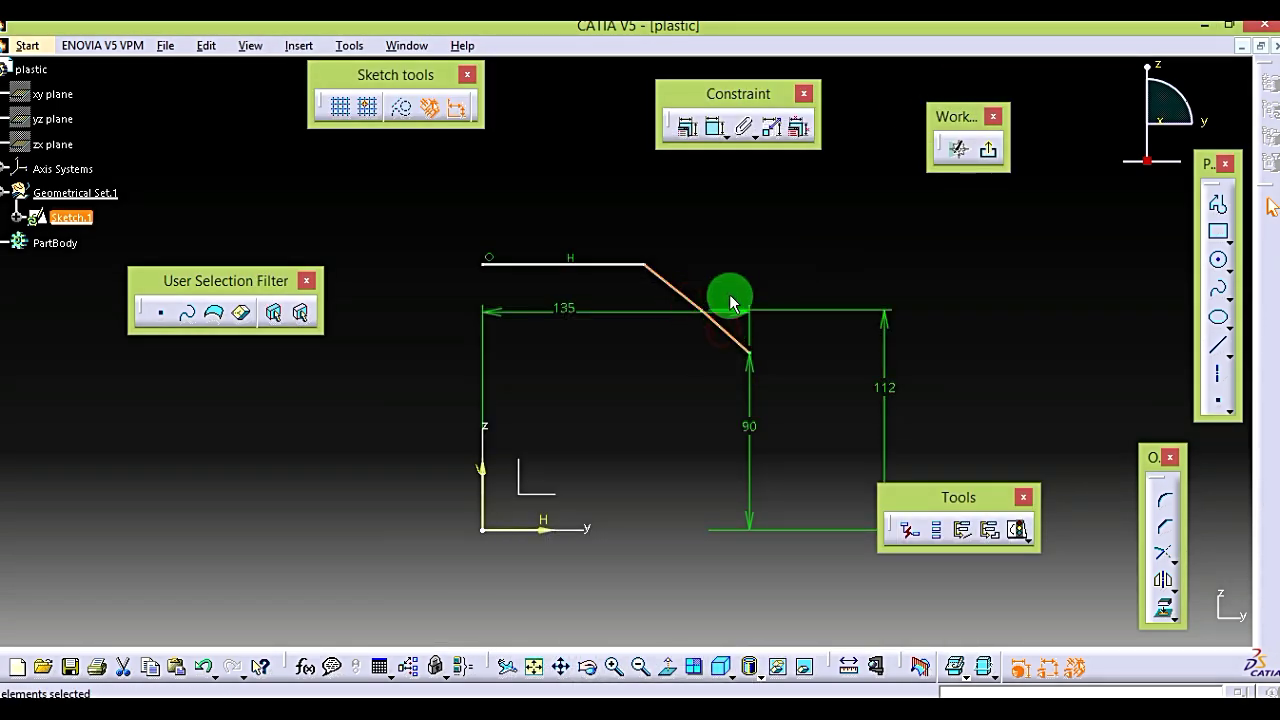
{"action": "left_click", "coordinate": [740, 291]}
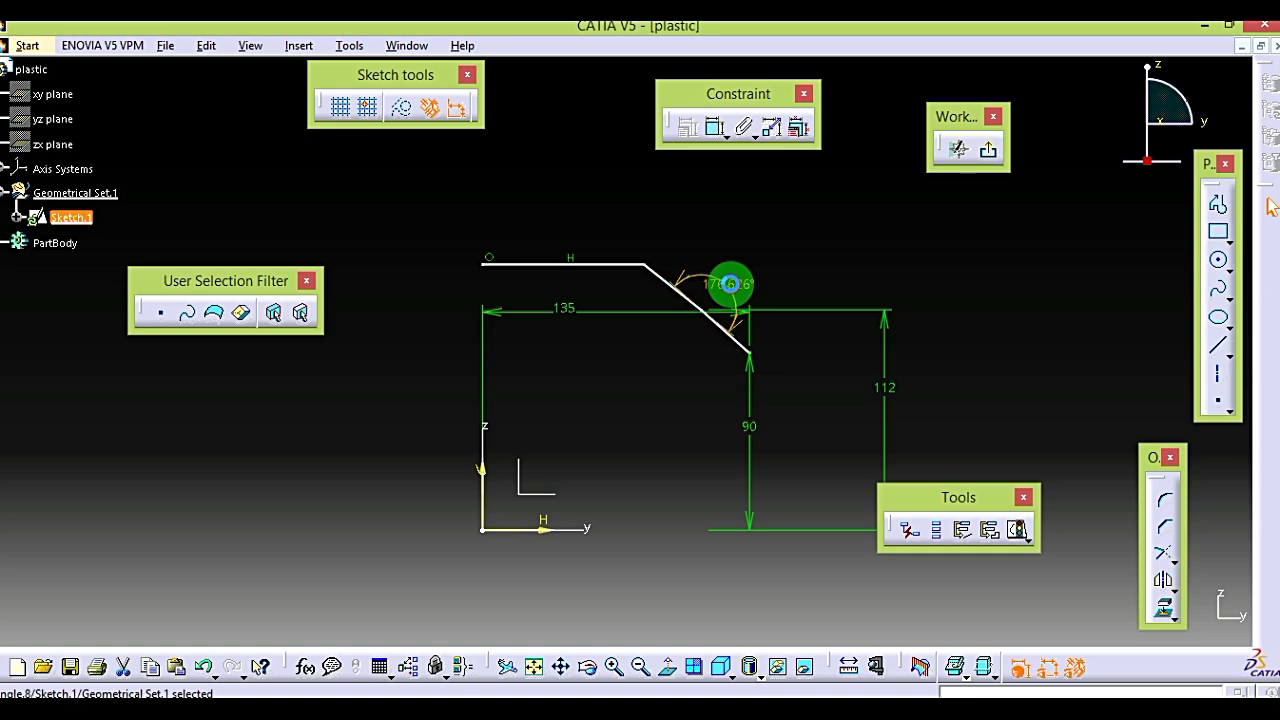
{"action": "double_click", "coordinate": [735, 290]}
{"action": "type", "text": "150"}
{"action": "key", "text": "Return"}
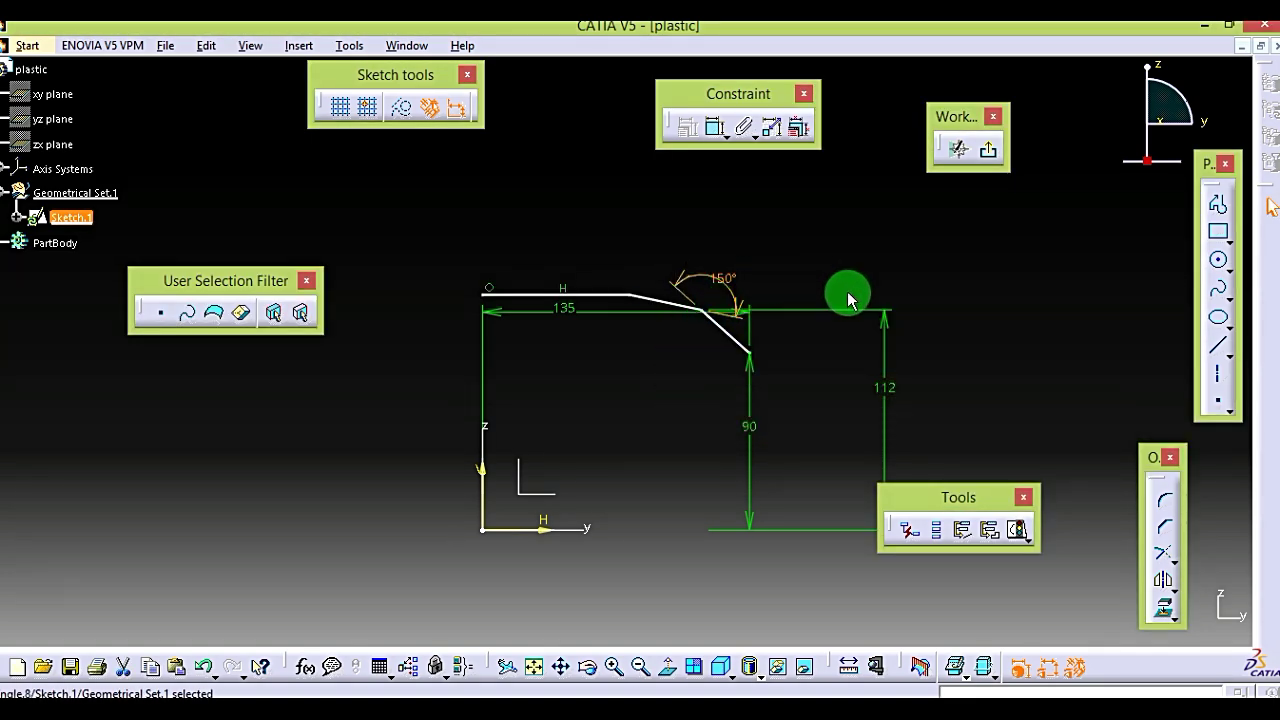
{"action": "left_click", "coordinate": [587, 667]}
{"action": "key", "text": "alt+Tab"}
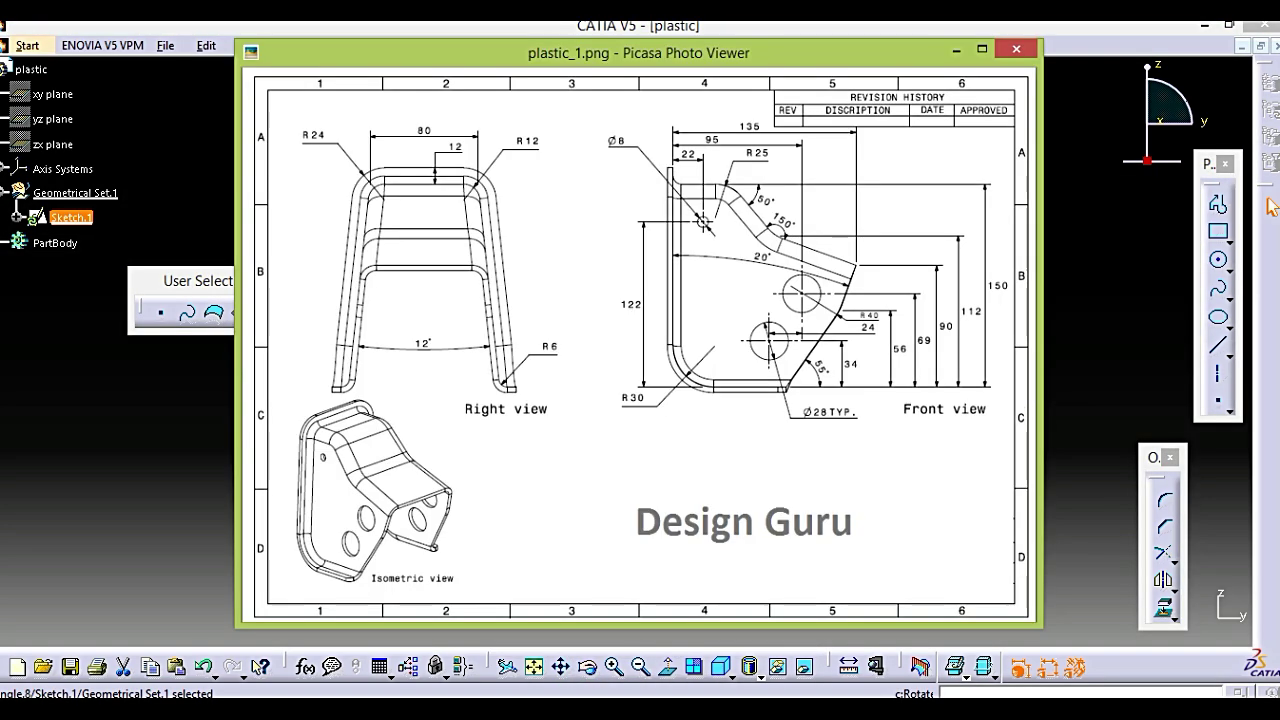
{"action": "key", "text": "alt+Tab"}
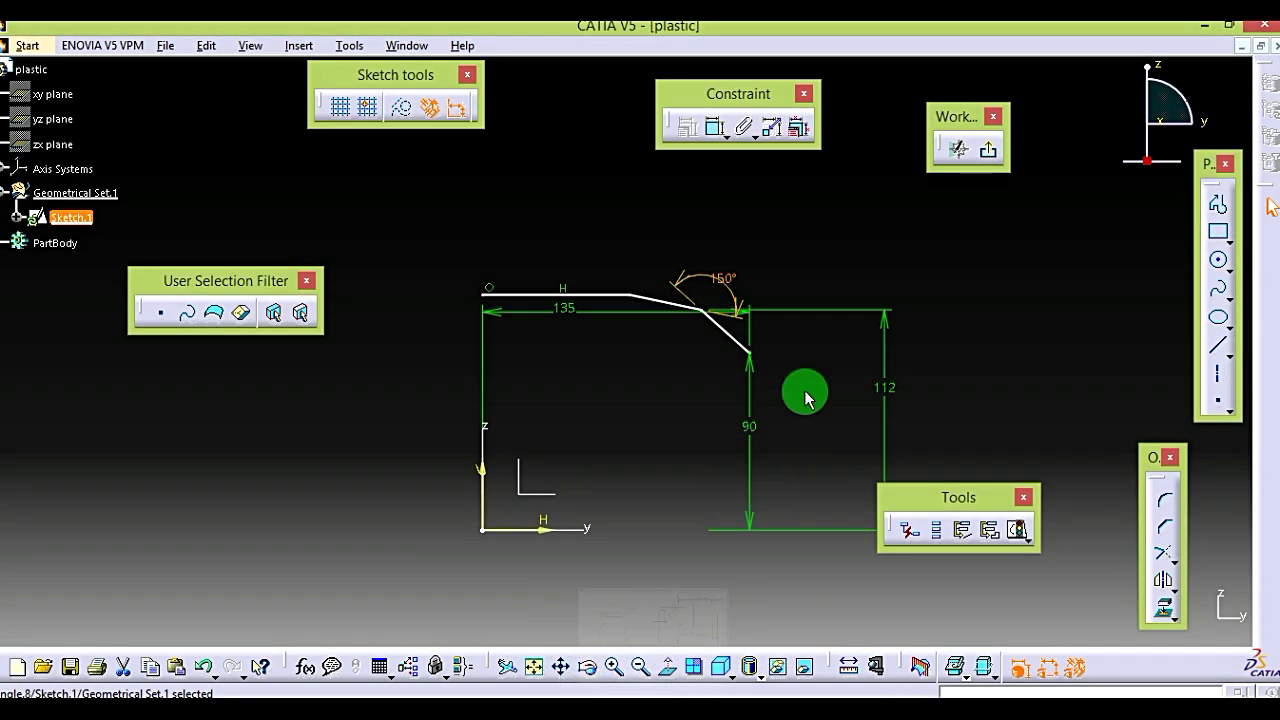
{"action": "double_click", "coordinate": [736, 284]}
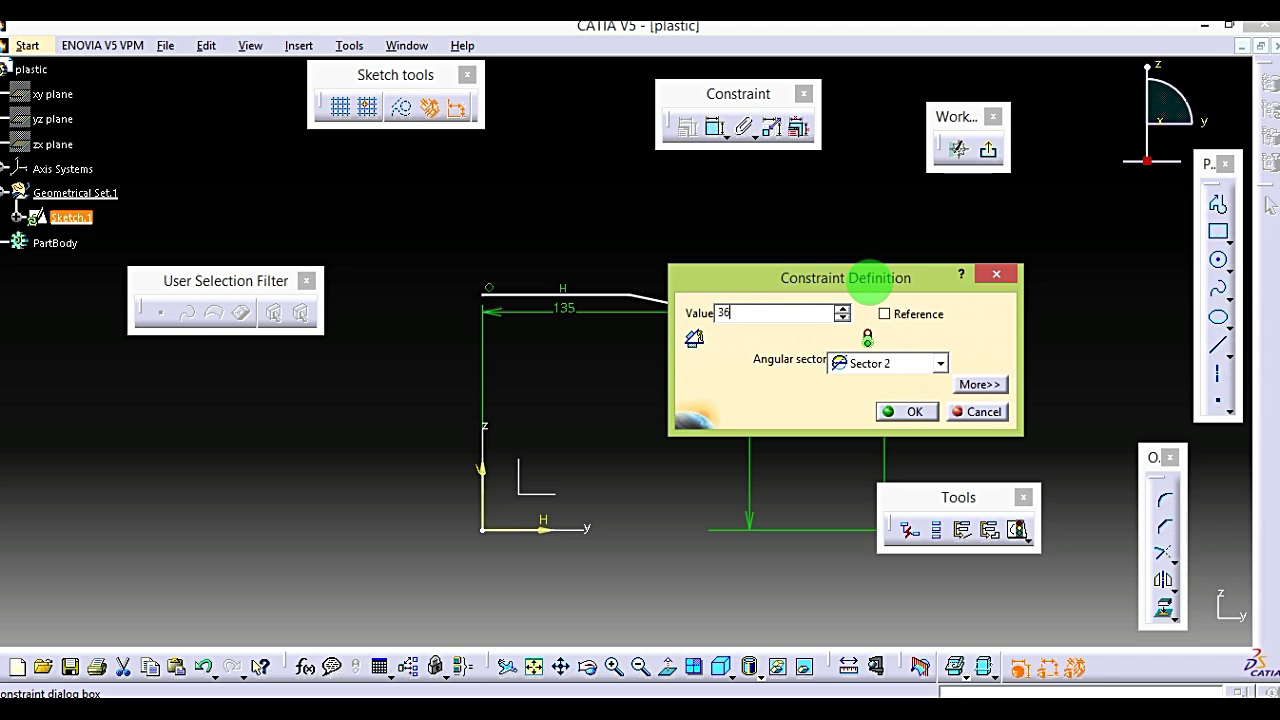
{"action": "key", "text": "Return"}
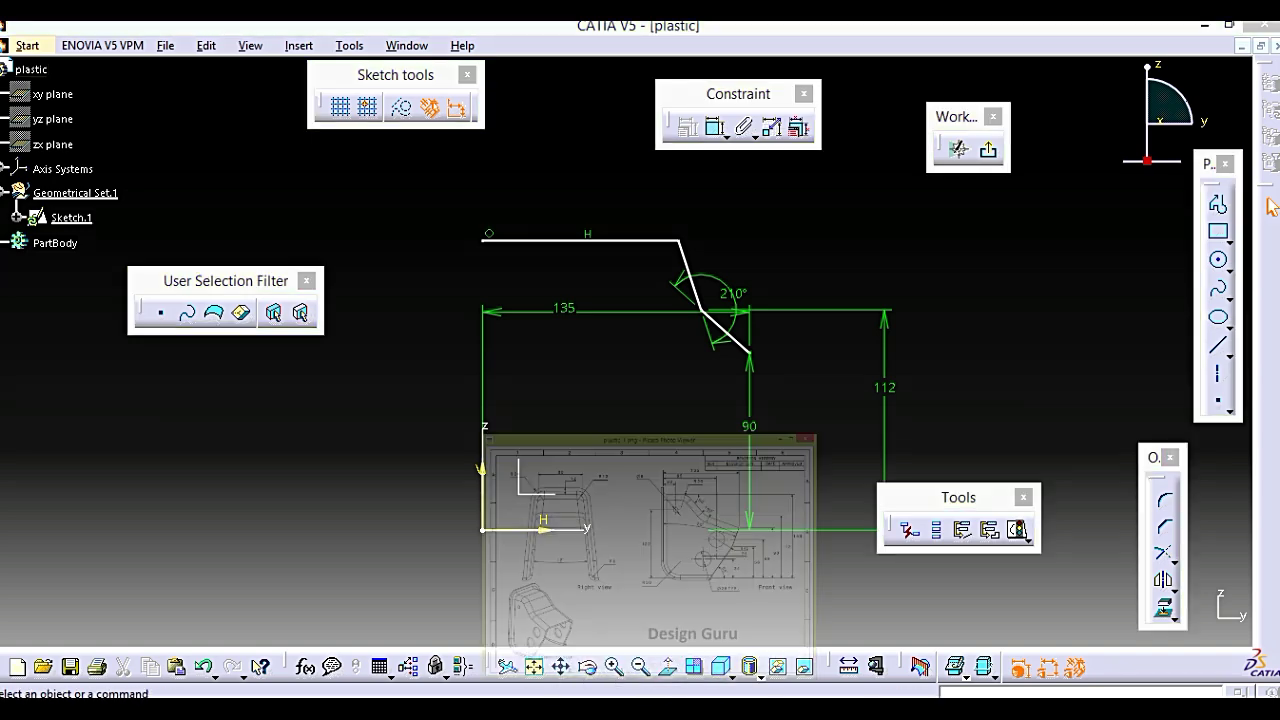
{"action": "left_click", "coordinate": [652, 600]}
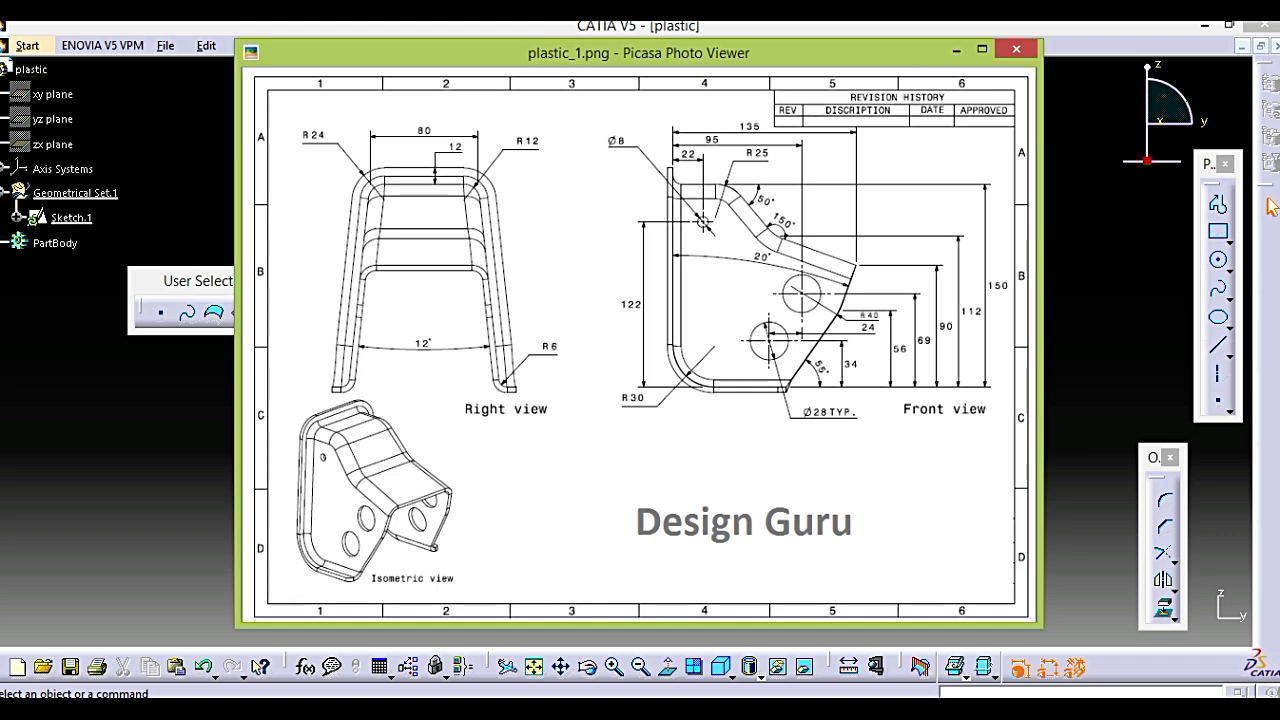
{"action": "key", "text": "alt+Tab"}
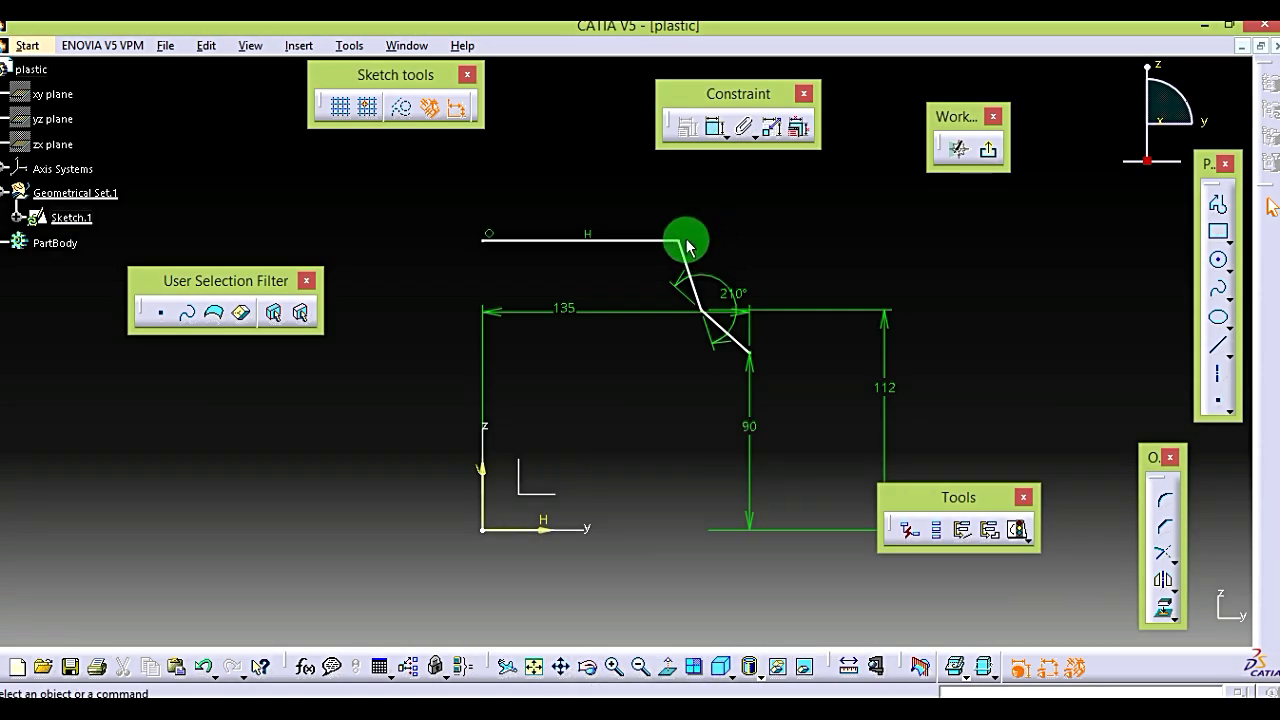
Step: Dimension the top line's end point 150 above the H axis
{"action": "left_click", "coordinate": [678, 240]}
{"action": "left_click", "coordinate": [580, 530], "text": "ctrl"}
{"action": "left_click", "coordinate": [1016, 386]}
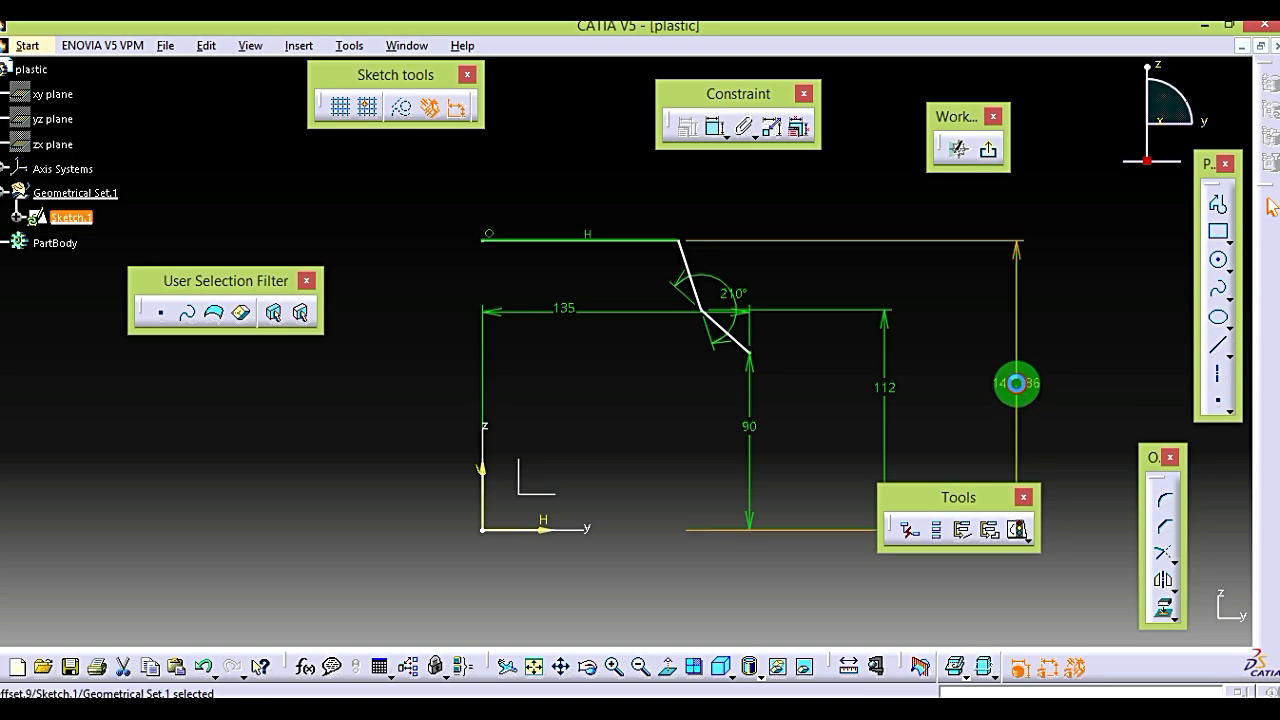
{"action": "double_click", "coordinate": [1017, 388]}
{"action": "key", "text": "Return"}
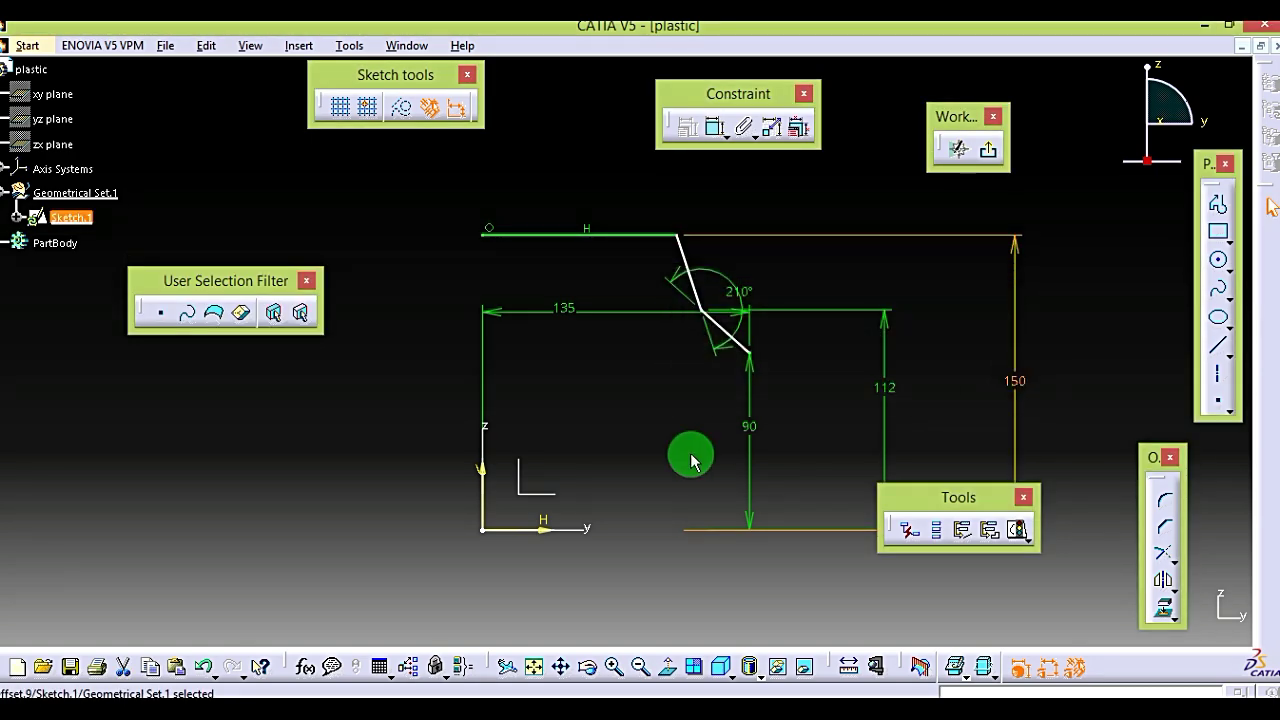
{"action": "key", "text": "alt+Tab"}
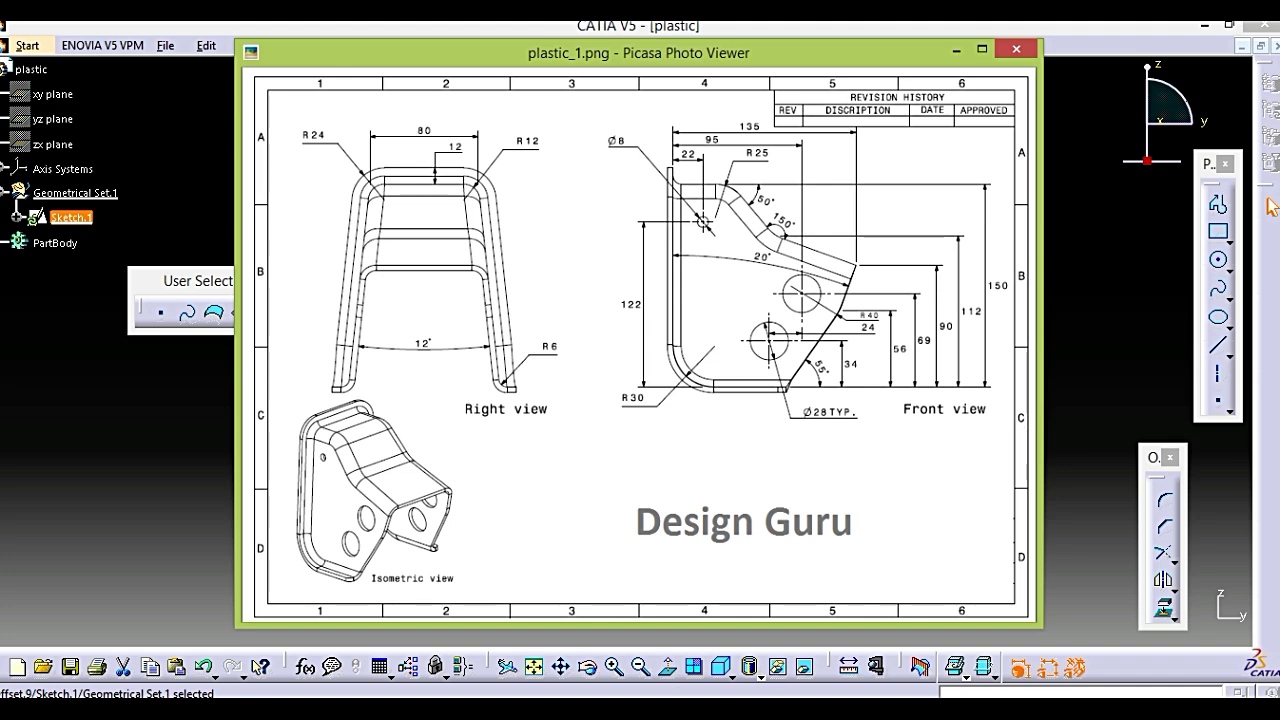
{"action": "key", "text": "Escape"}
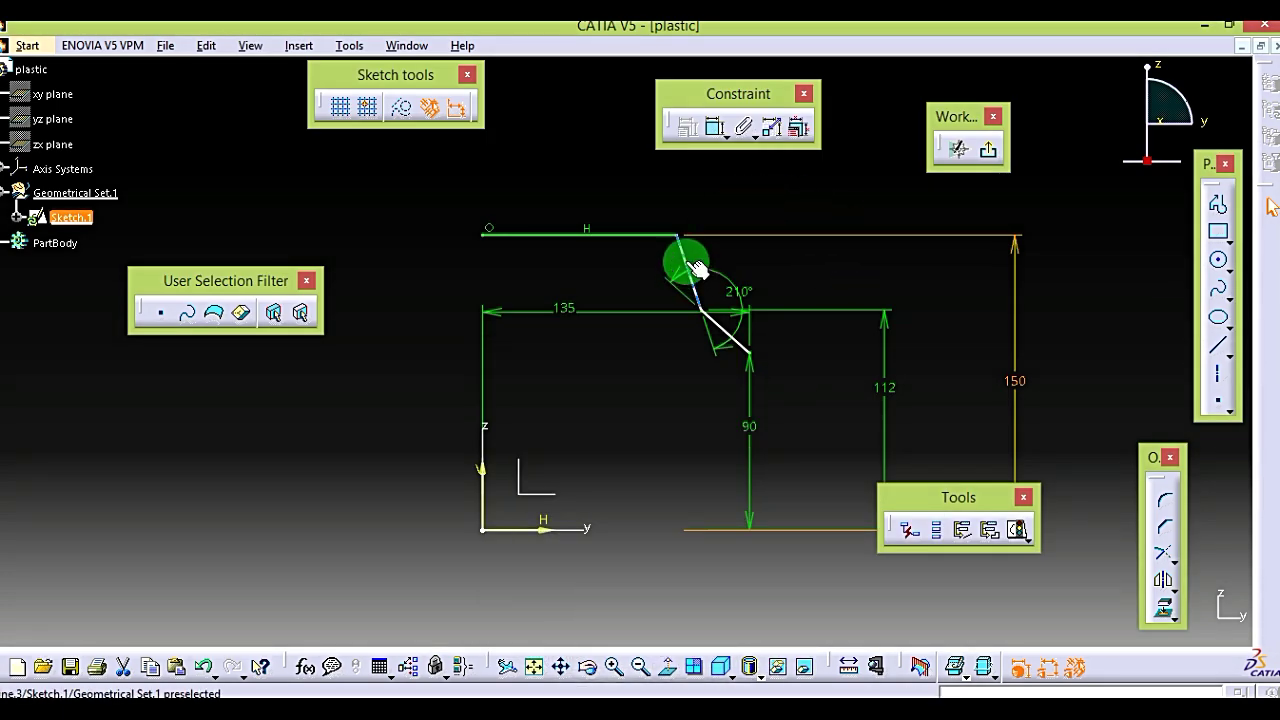
{"action": "left_click", "coordinate": [894, 257]}
Step: Add a 50° angle between the slanted line and the top horizontal line, then recheck the drawing
{"action": "left_click", "coordinate": [715, 130]}
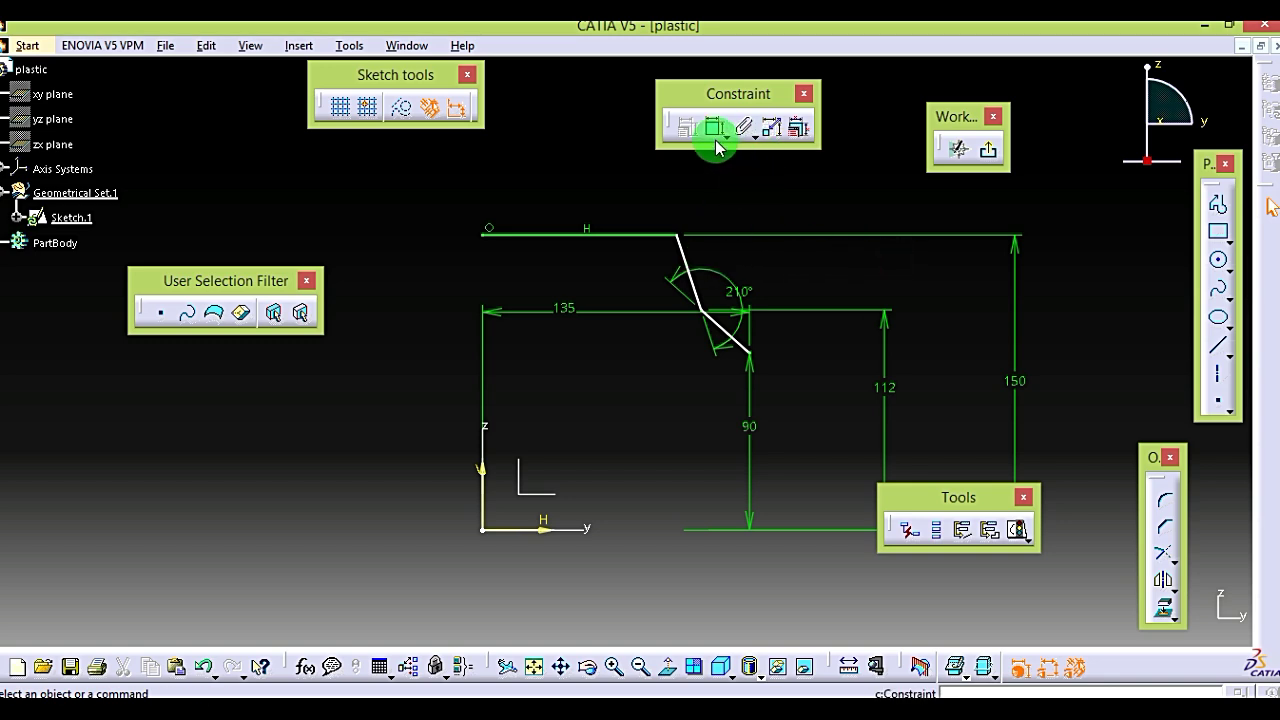
{"action": "left_click", "coordinate": [688, 271]}
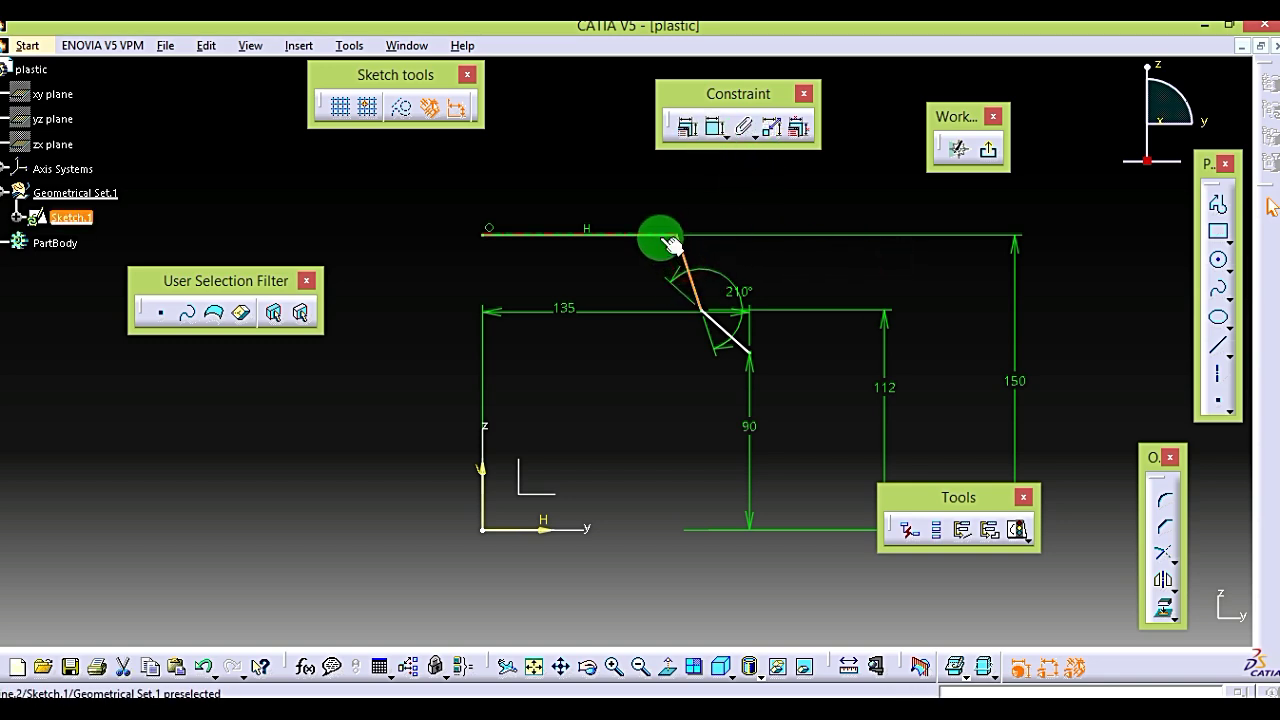
{"action": "left_click", "coordinate": [670, 243]}
{"action": "left_click", "coordinate": [736, 258]}
{"action": "double_click", "coordinate": [733, 256]}
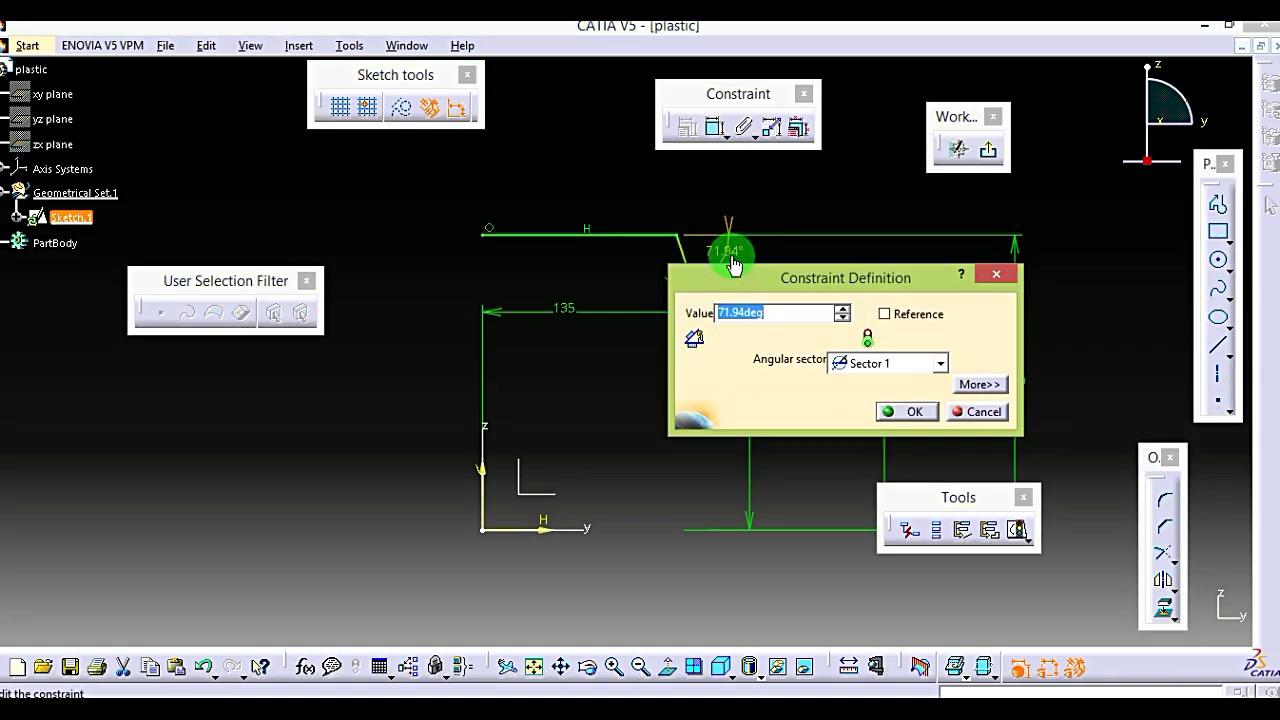
{"action": "type", "text": "50"}
{"action": "key", "text": "Return"}
{"action": "key", "text": "Return"}
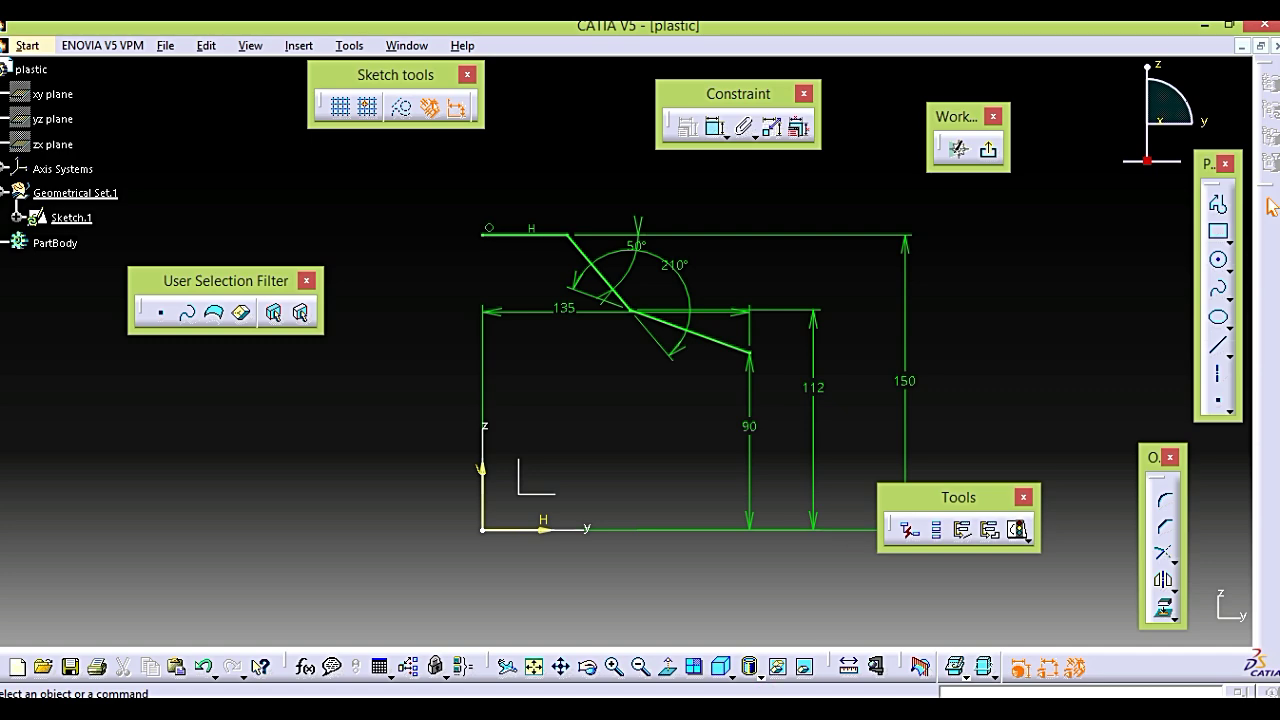
{"action": "key", "text": "alt+Tab"}
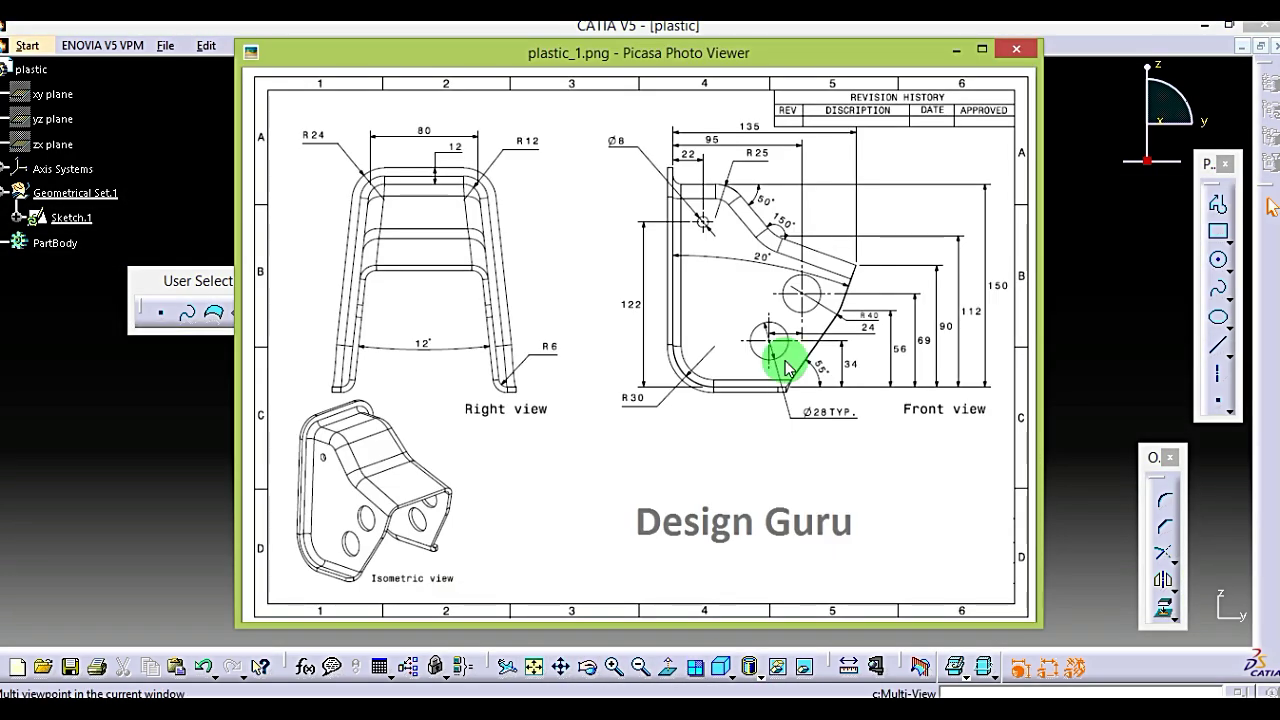
{"action": "left_click", "coordinate": [956, 48]}
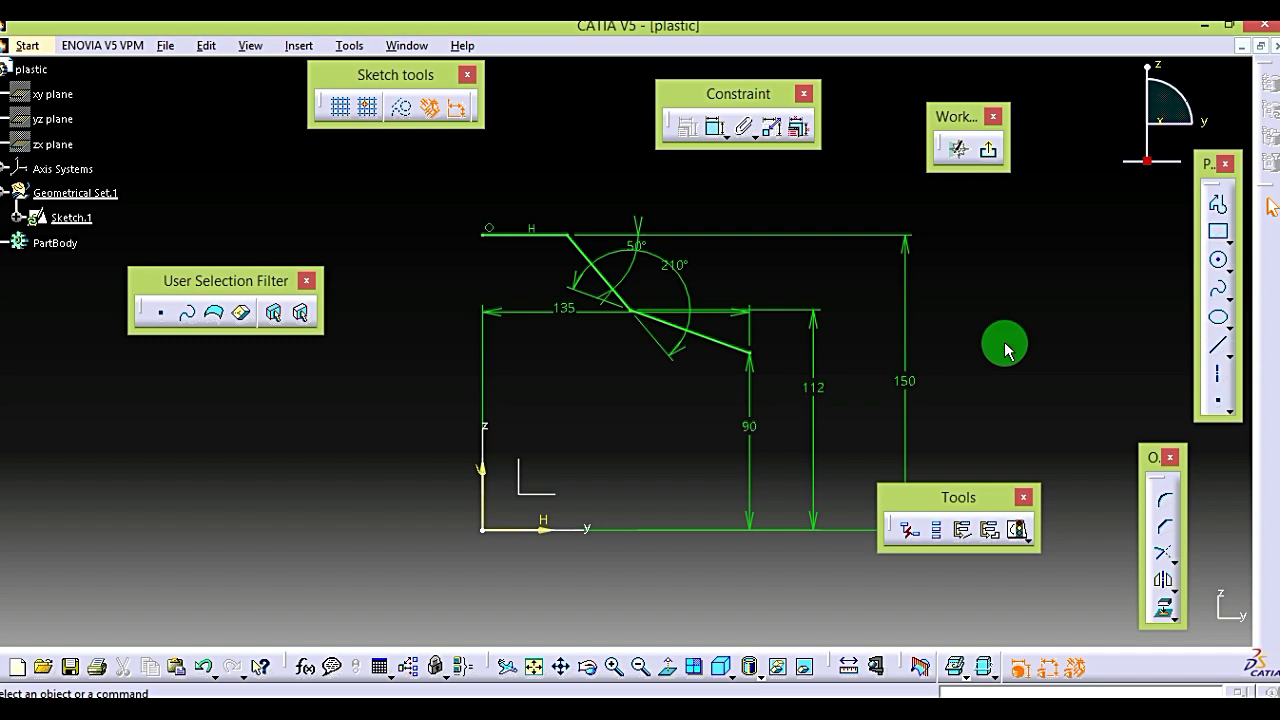
{"action": "left_click", "coordinate": [648, 716]}
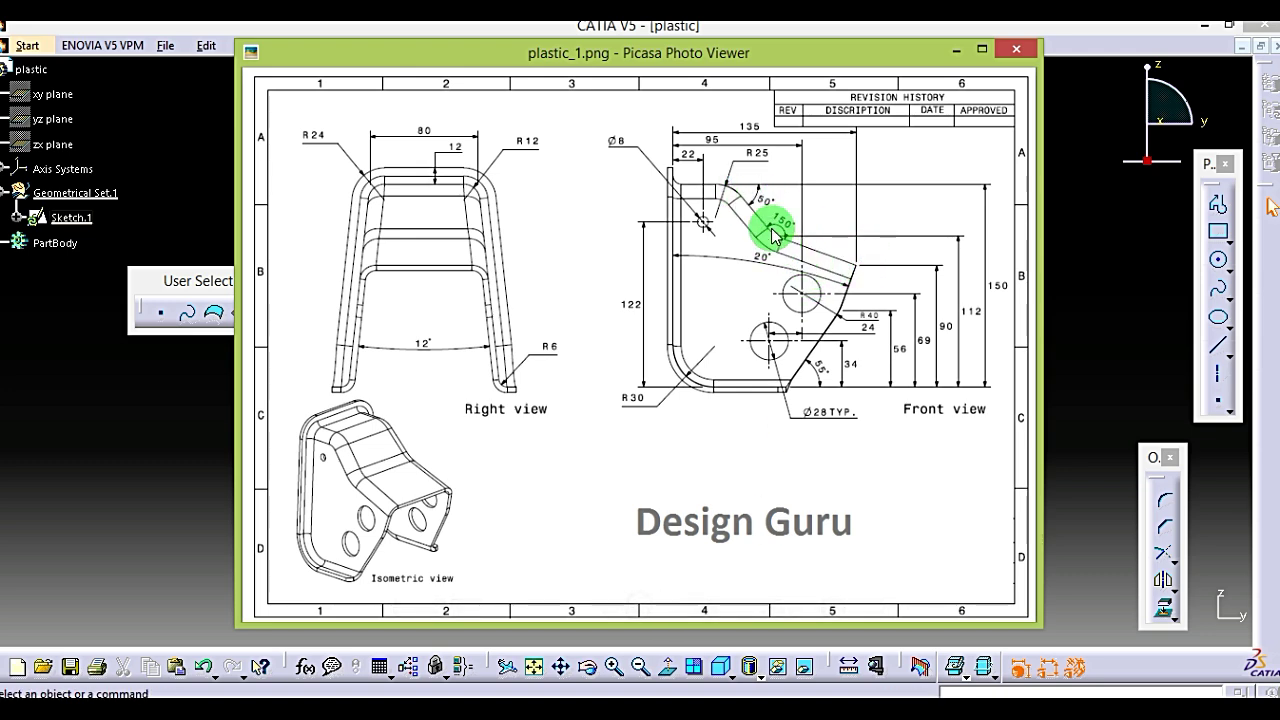
Step: Extrude Sketch.1 into surface Extrude.1, 60 mm each side with Mirrored Extent
{"action": "left_click", "coordinate": [950, 52]}
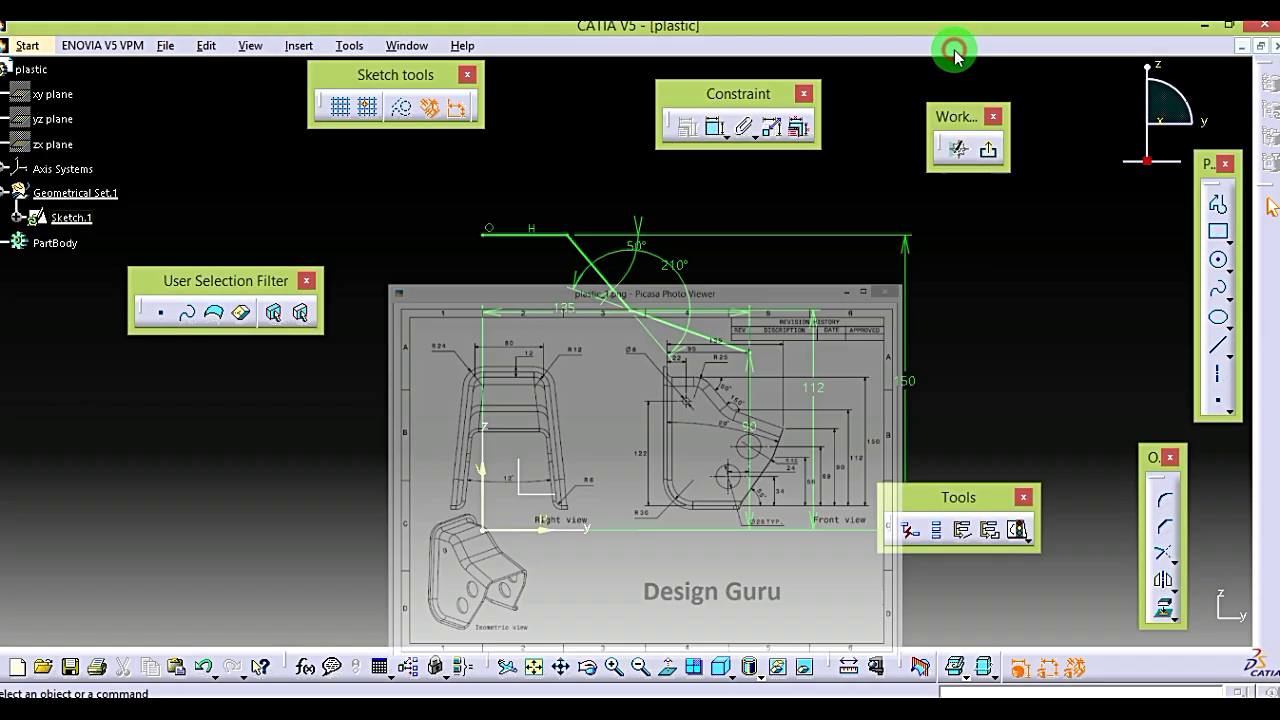
{"action": "left_click", "coordinate": [990, 155]}
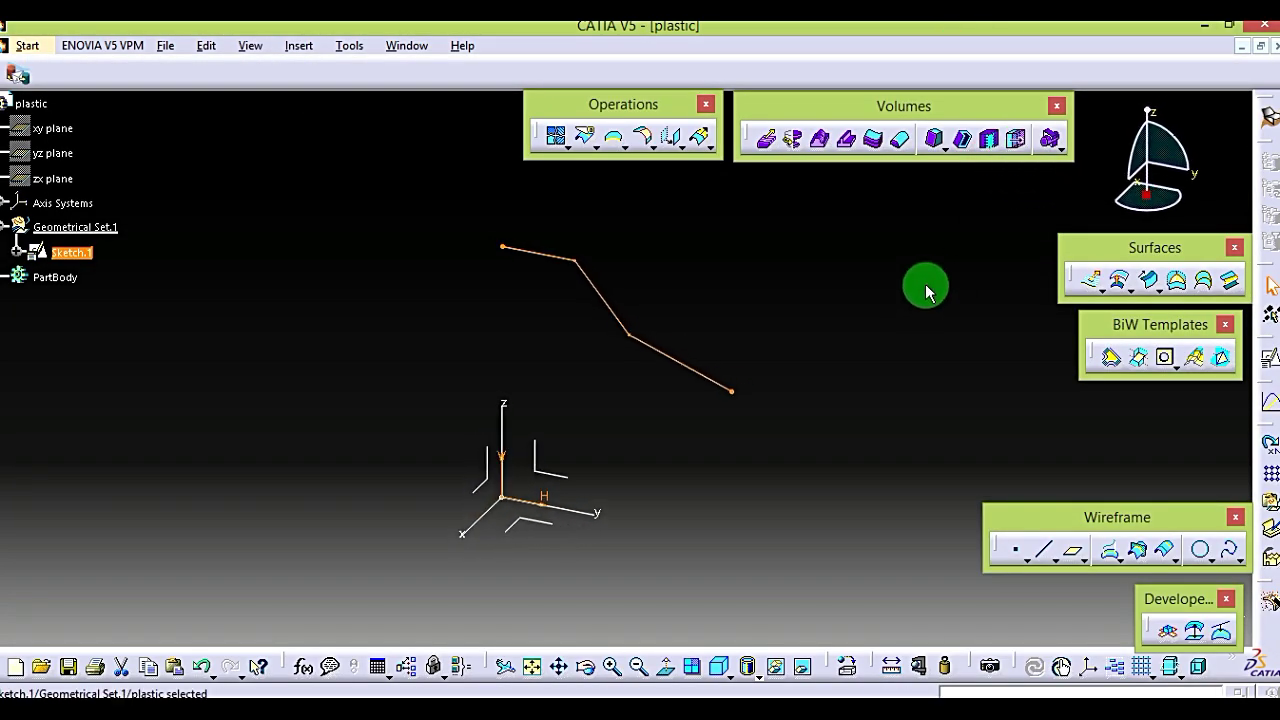
{"action": "left_click", "coordinate": [1094, 285]}
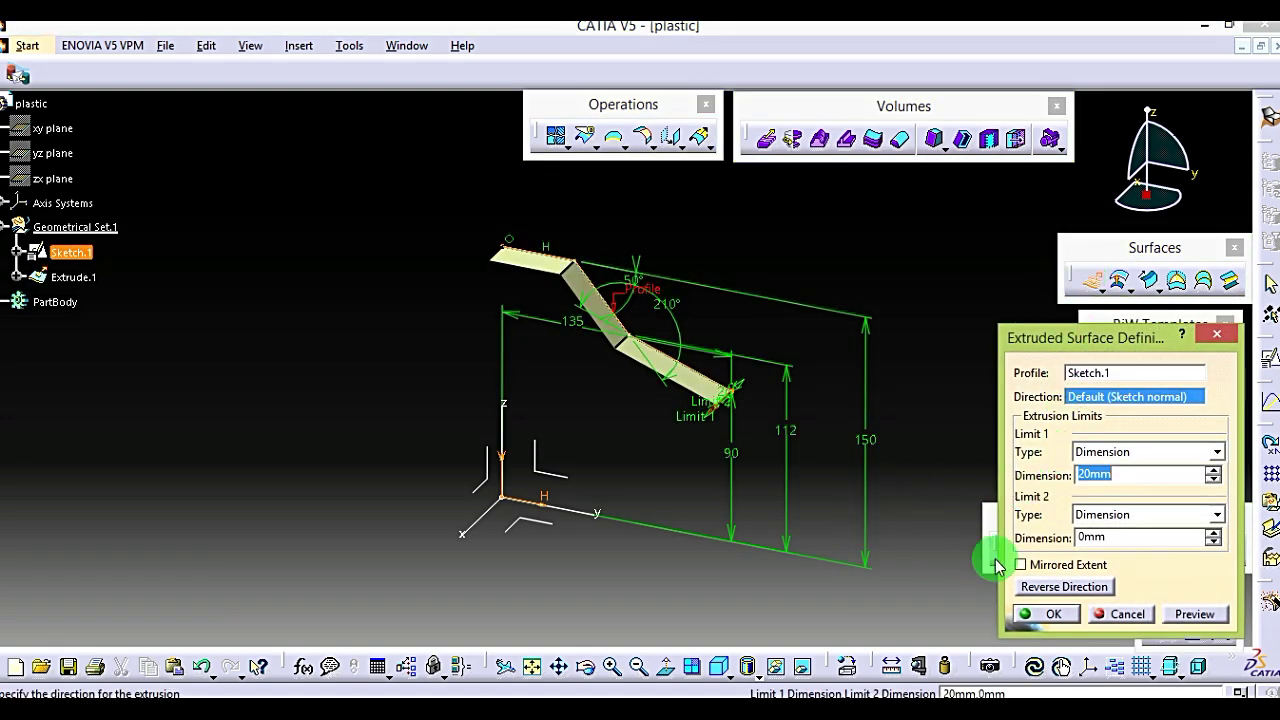
{"action": "left_click", "coordinate": [651, 600]}
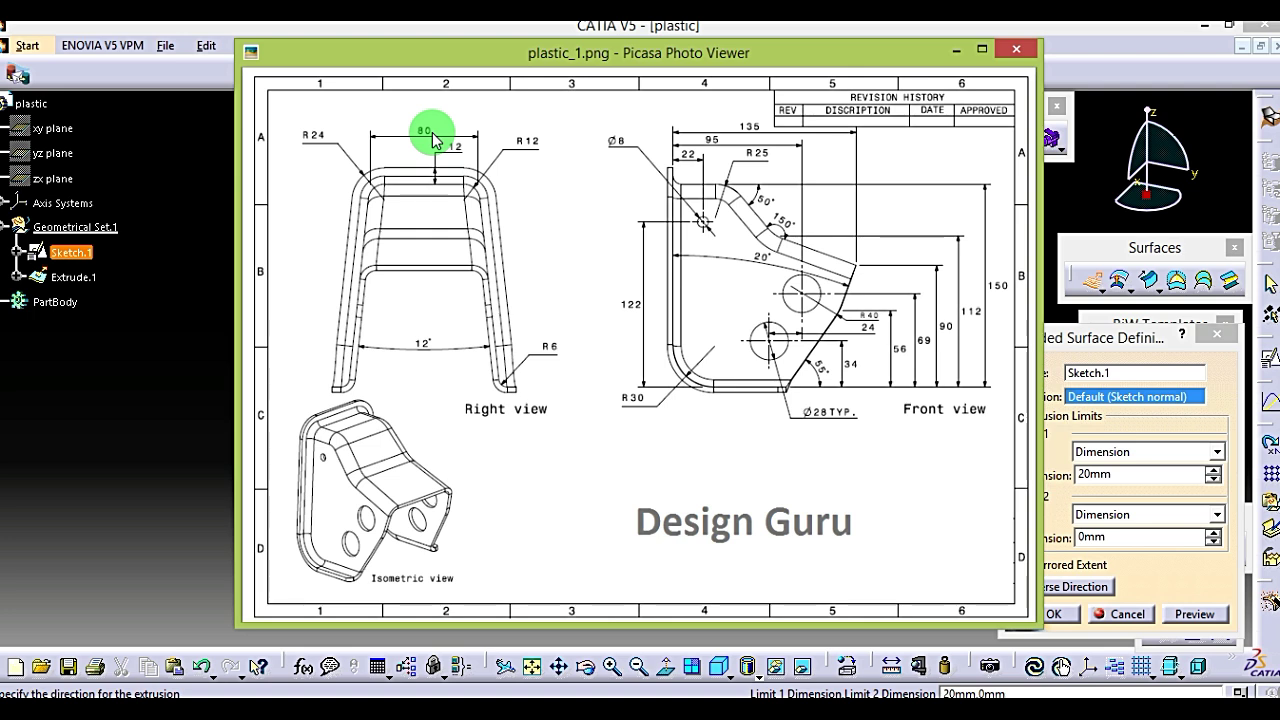
{"action": "left_click", "coordinate": [960, 49]}
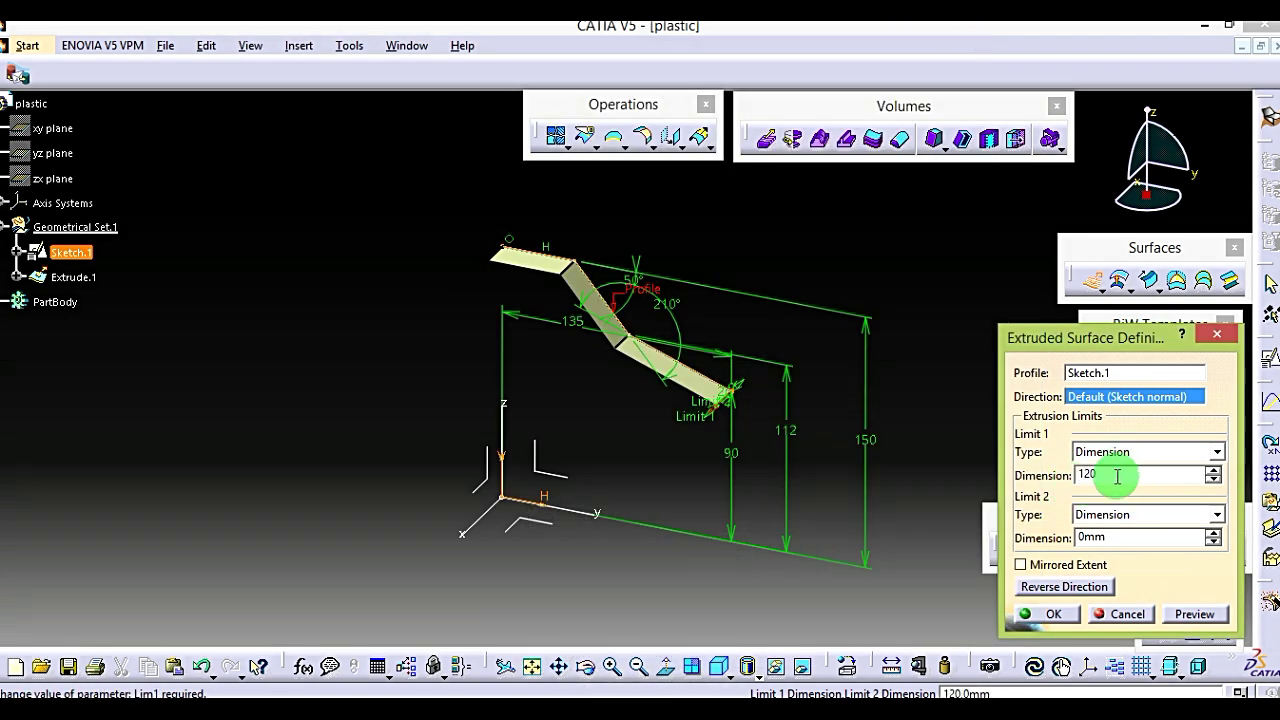
{"action": "left_click", "coordinate": [1021, 565]}
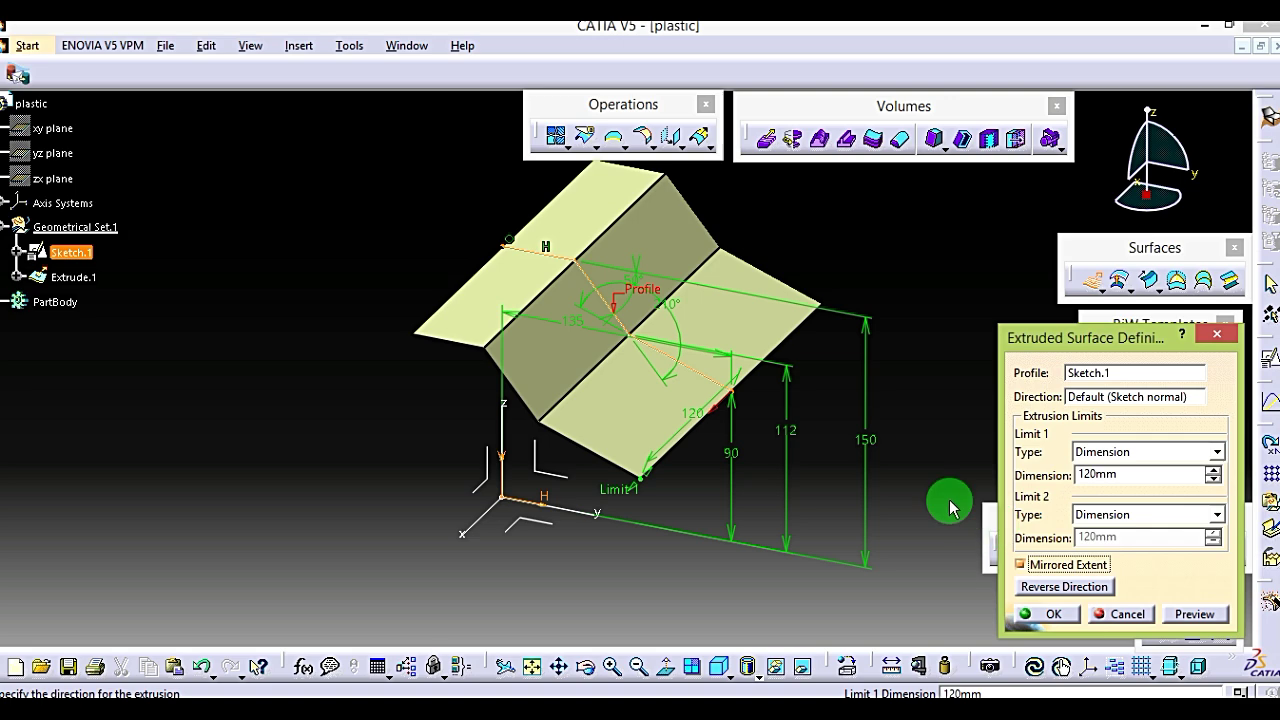
{"action": "middle_click_drag", "start_coordinate": [306, 451], "coordinate": [877, 529]}
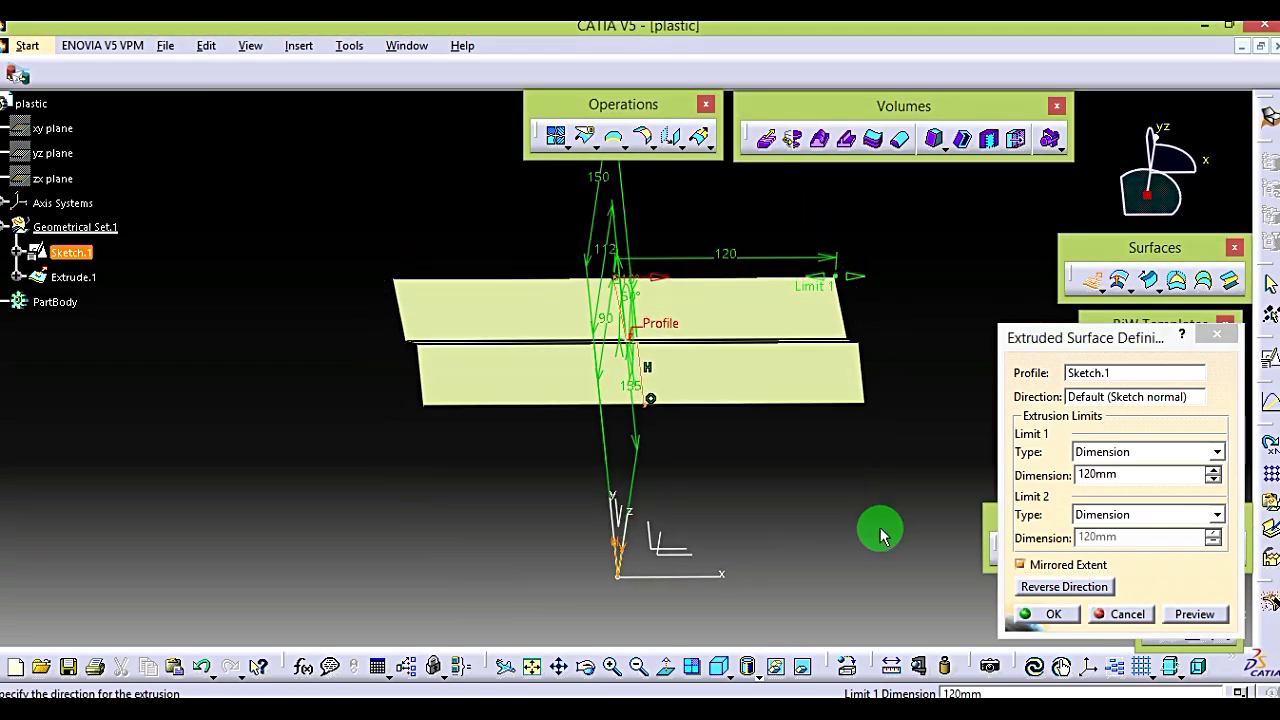
{"action": "double_click", "coordinate": [1145, 476]}
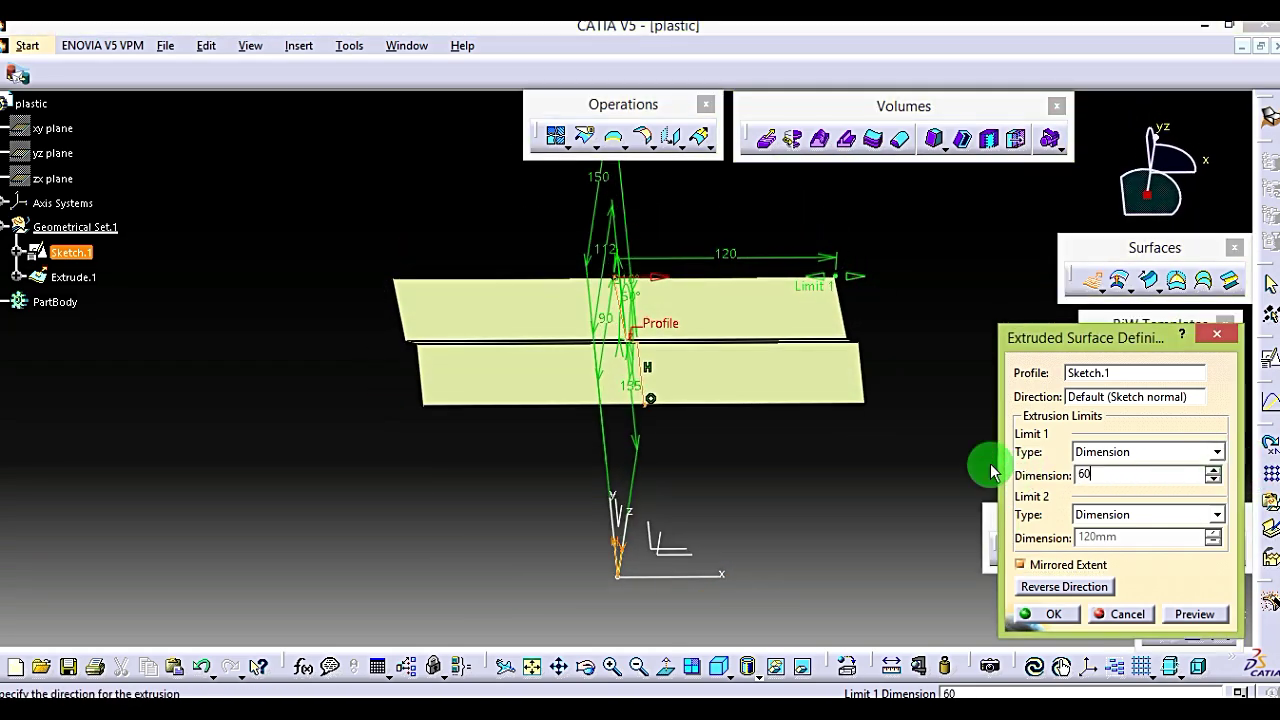
{"action": "left_click", "coordinate": [1193, 614]}
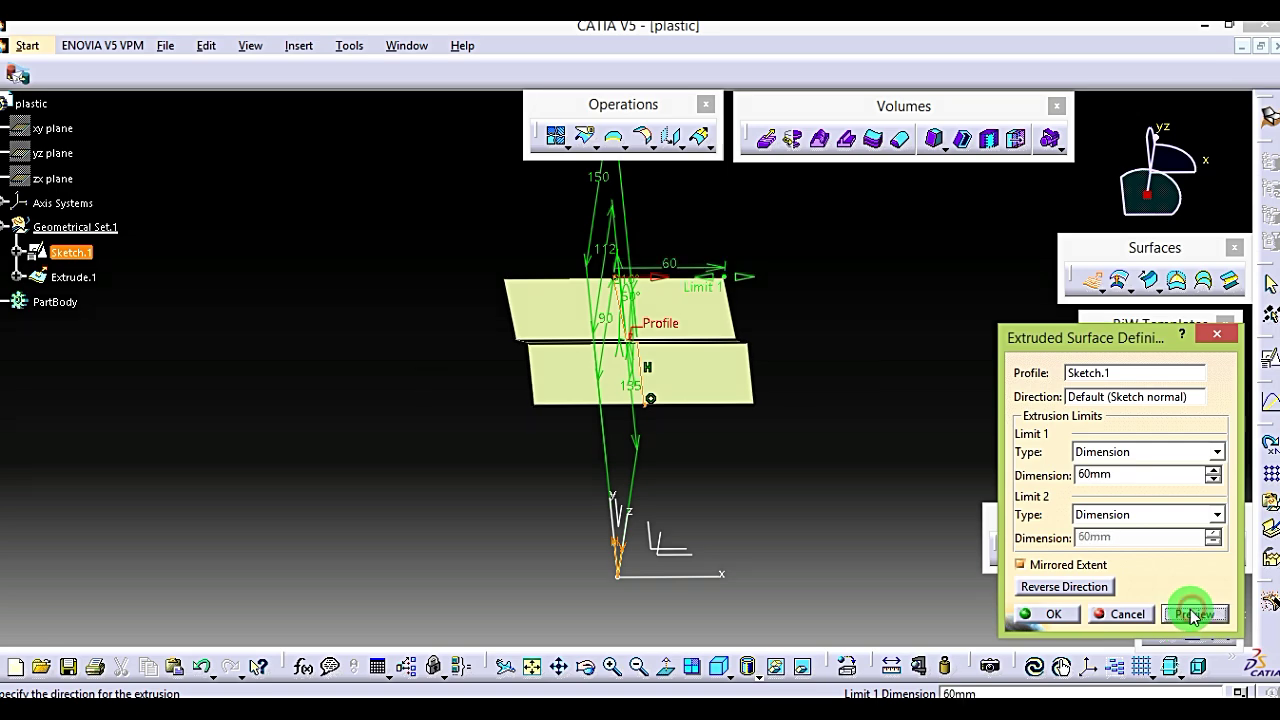
{"action": "left_click", "coordinate": [1062, 619]}
{"action": "middle_click_drag", "start_coordinate": [749, 551], "coordinate": [475, 372]}
Step: After checking the reference drawing, orbit until the bent Extrude.1 surface is edge-on
{"action": "key", "text": "alt+Tab"}
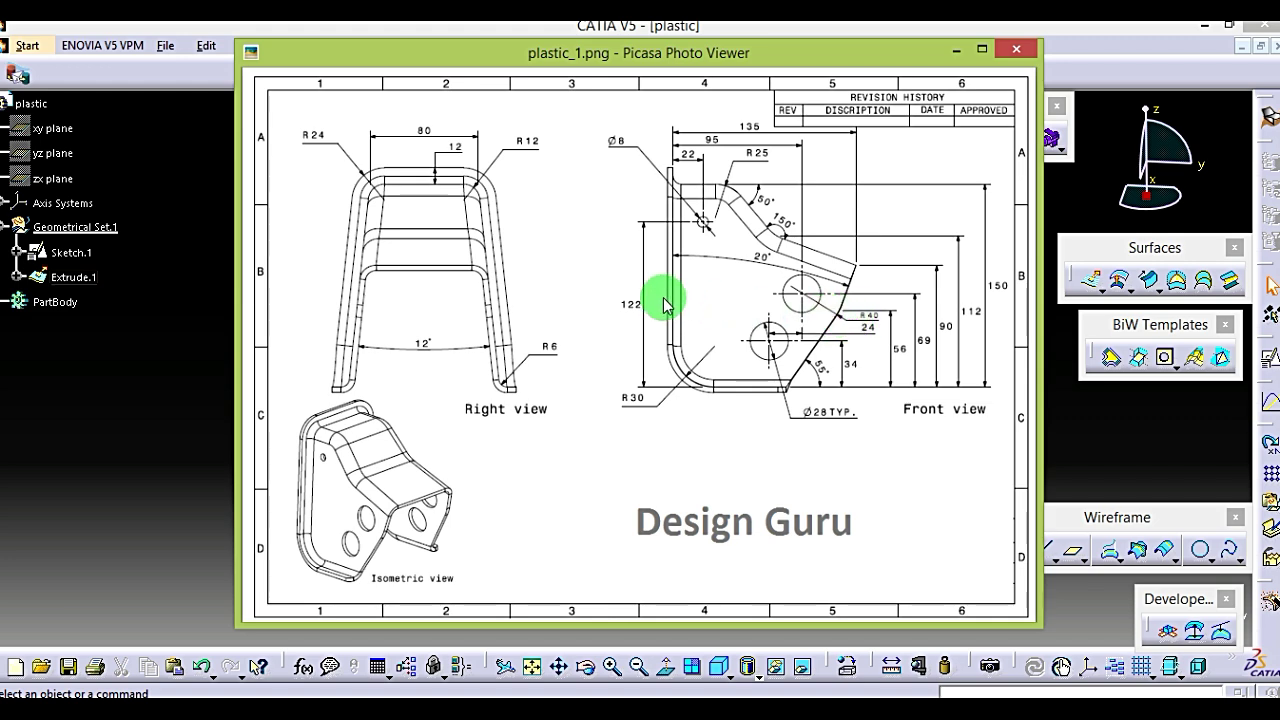
{"action": "left_click", "coordinate": [963, 49]}
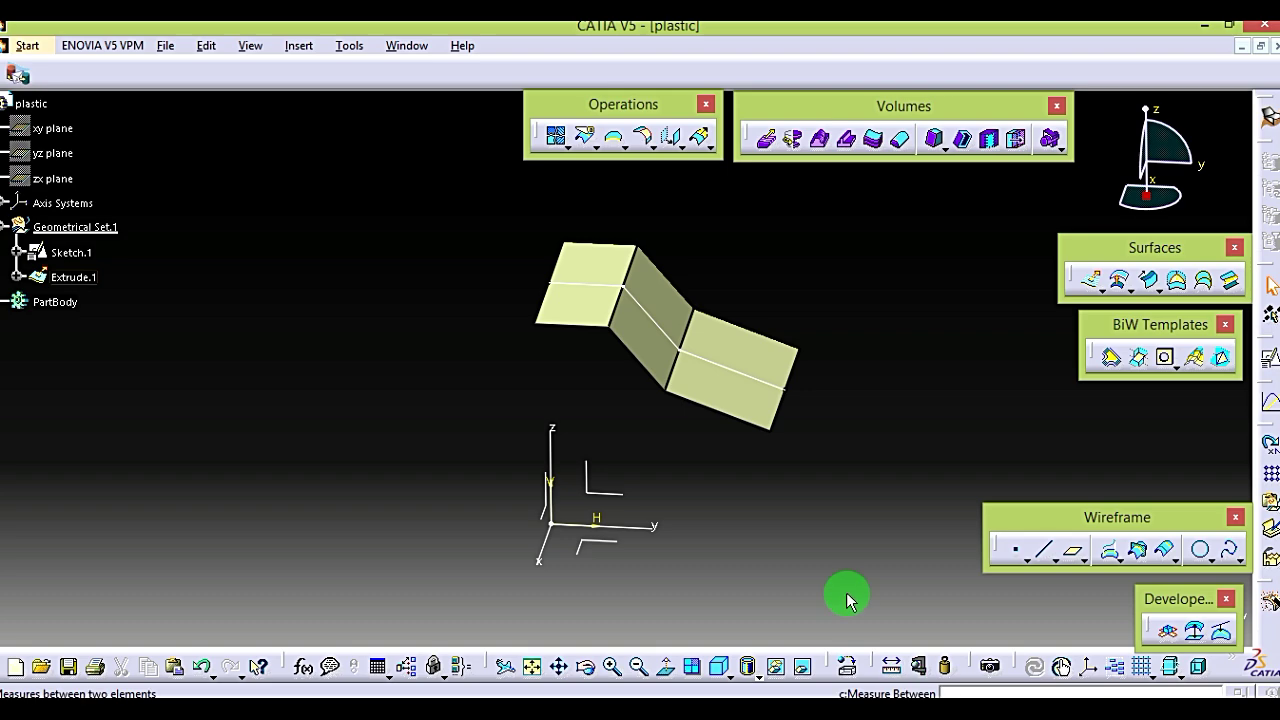
{"action": "middle_click_drag", "start_coordinate": [700, 405], "coordinate": [860, 440]}
{"action": "middle_click_drag", "start_coordinate": [163, 556], "coordinate": [400, 395]}
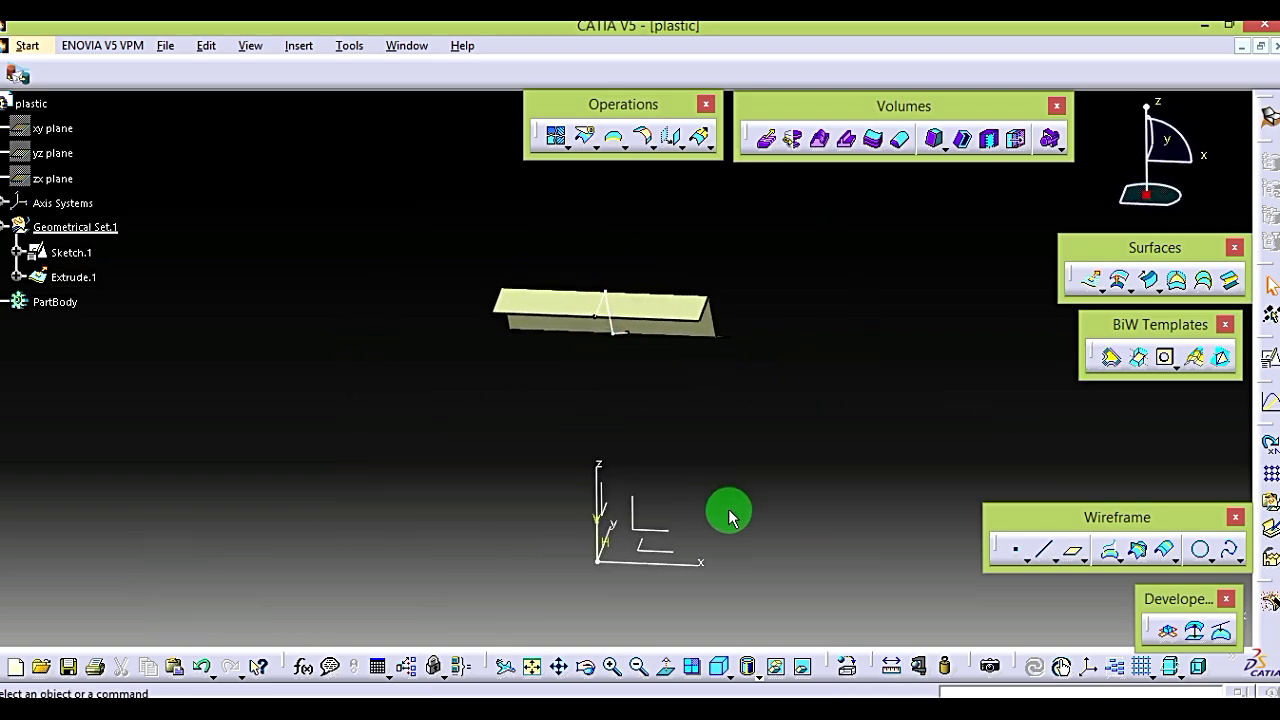
{"action": "left_click", "coordinate": [650, 533]}
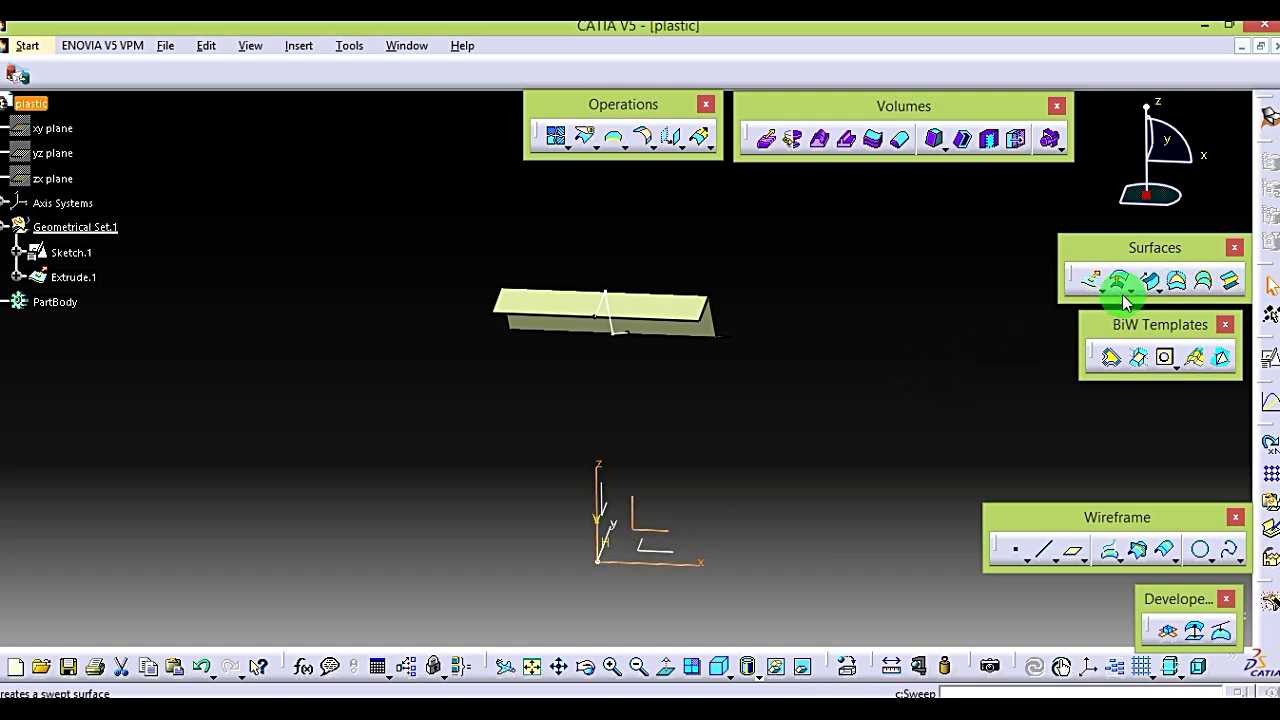
Step: Start Sketch.2 on the axis-system plane with H/V swapped and draw a horizontal top line
{"action": "left_click", "coordinate": [1270, 365]}
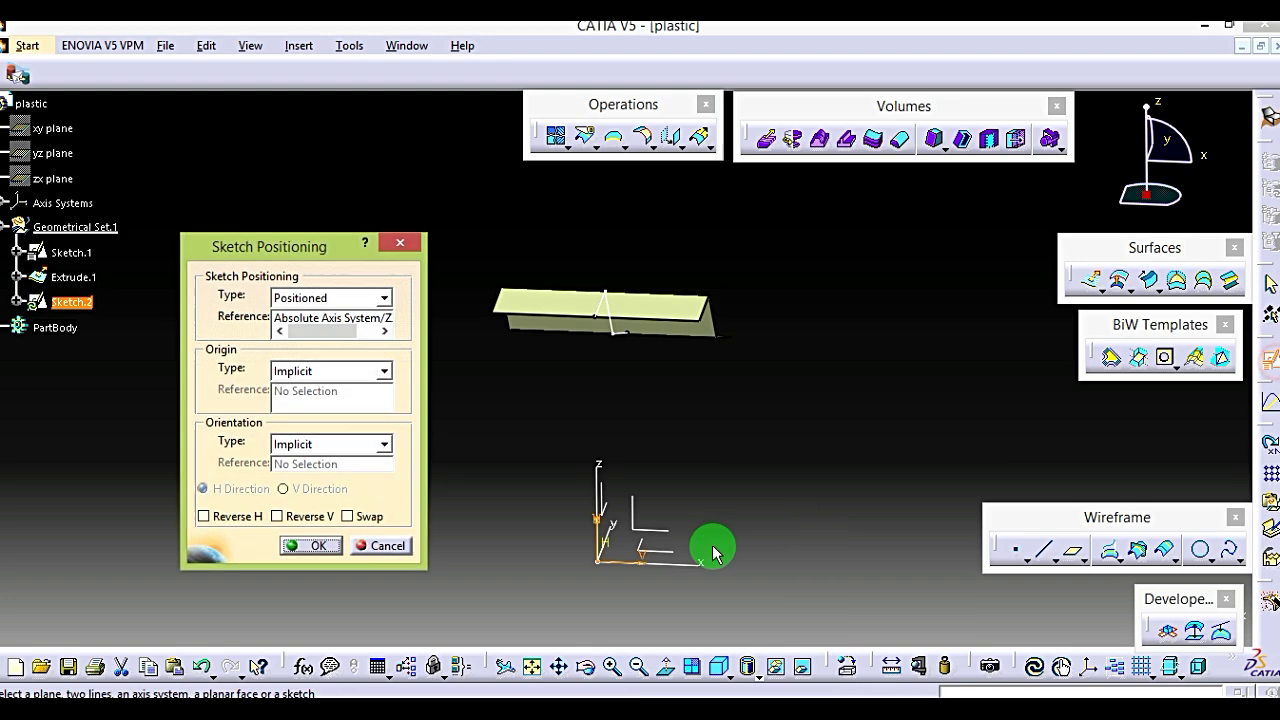
{"action": "left_click", "coordinate": [352, 519]}
{"action": "left_click", "coordinate": [310, 546]}
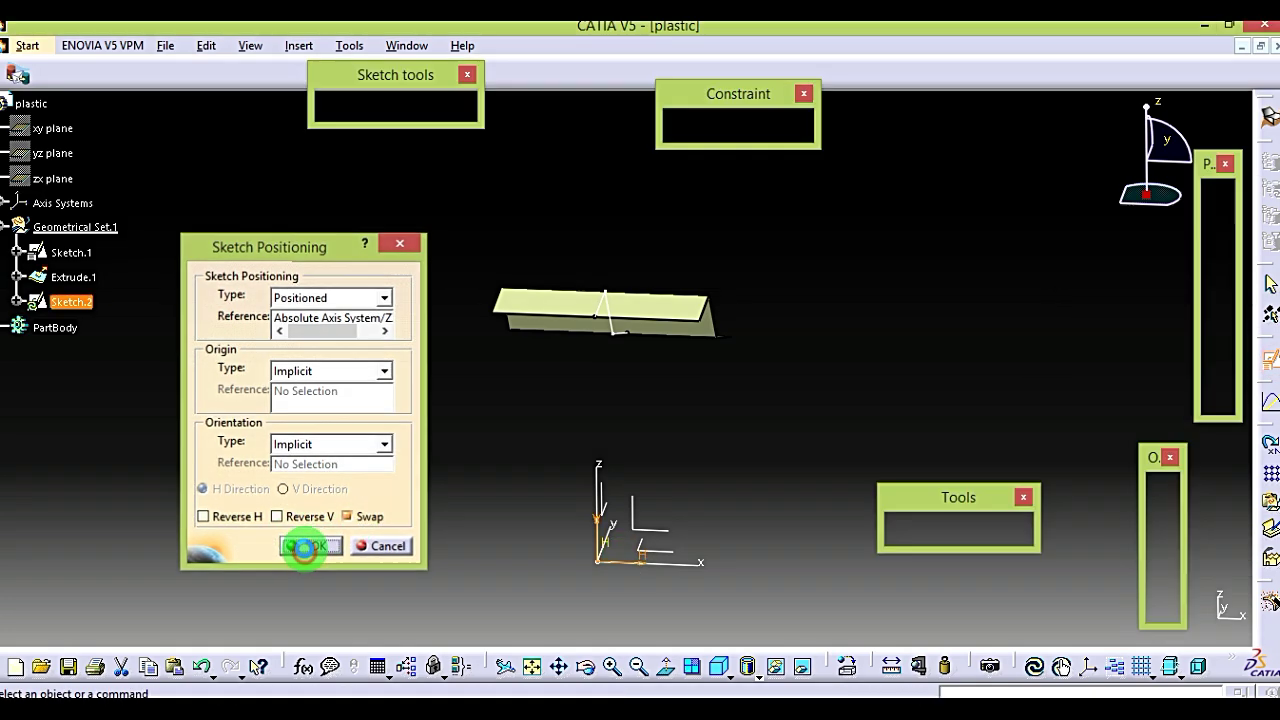
{"action": "mouse_move", "coordinate": [710, 473]}
{"action": "middle_mouse_down"}
{"action": "mouse_move", "coordinate": [708, 443]}
{"action": "mouse_move", "coordinate": [726, 443]}
{"action": "mouse_move", "coordinate": [723, 460]}
{"action": "mouse_move", "coordinate": [776, 424]}
{"action": "middle_mouse_up"}
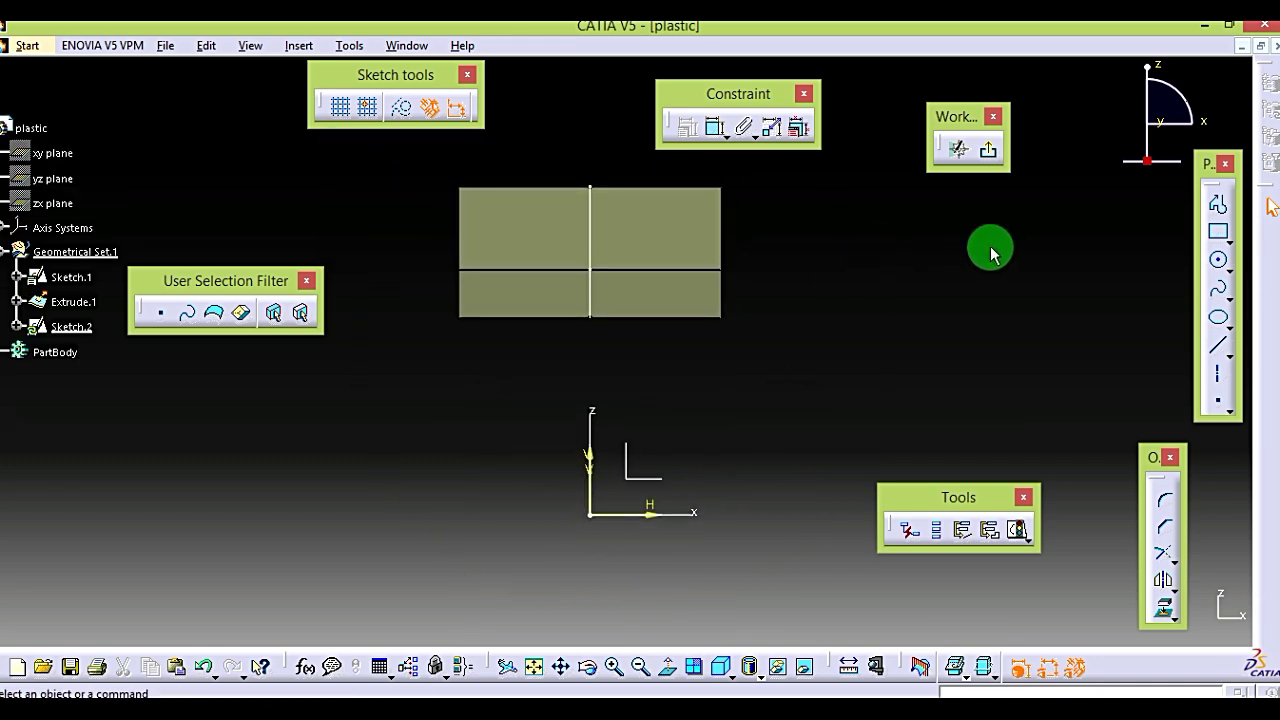
{"action": "left_click", "coordinate": [1219, 349]}
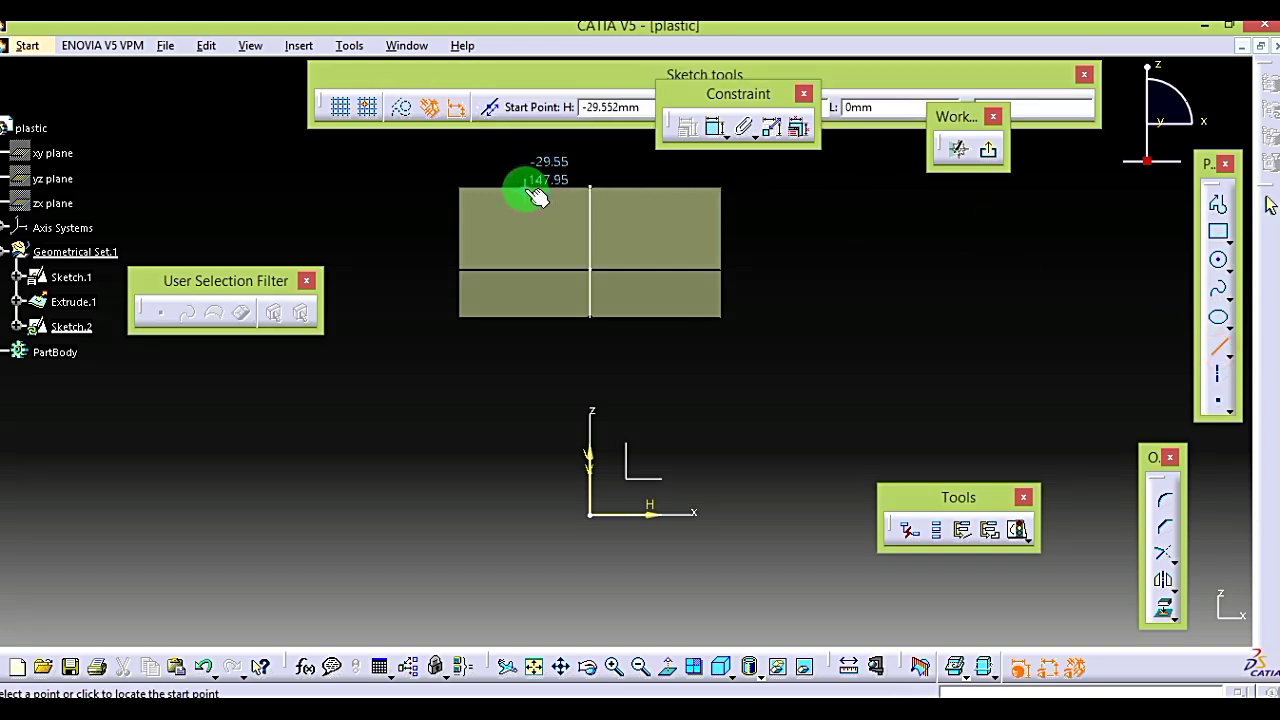
{"action": "left_click", "coordinate": [516, 268]}
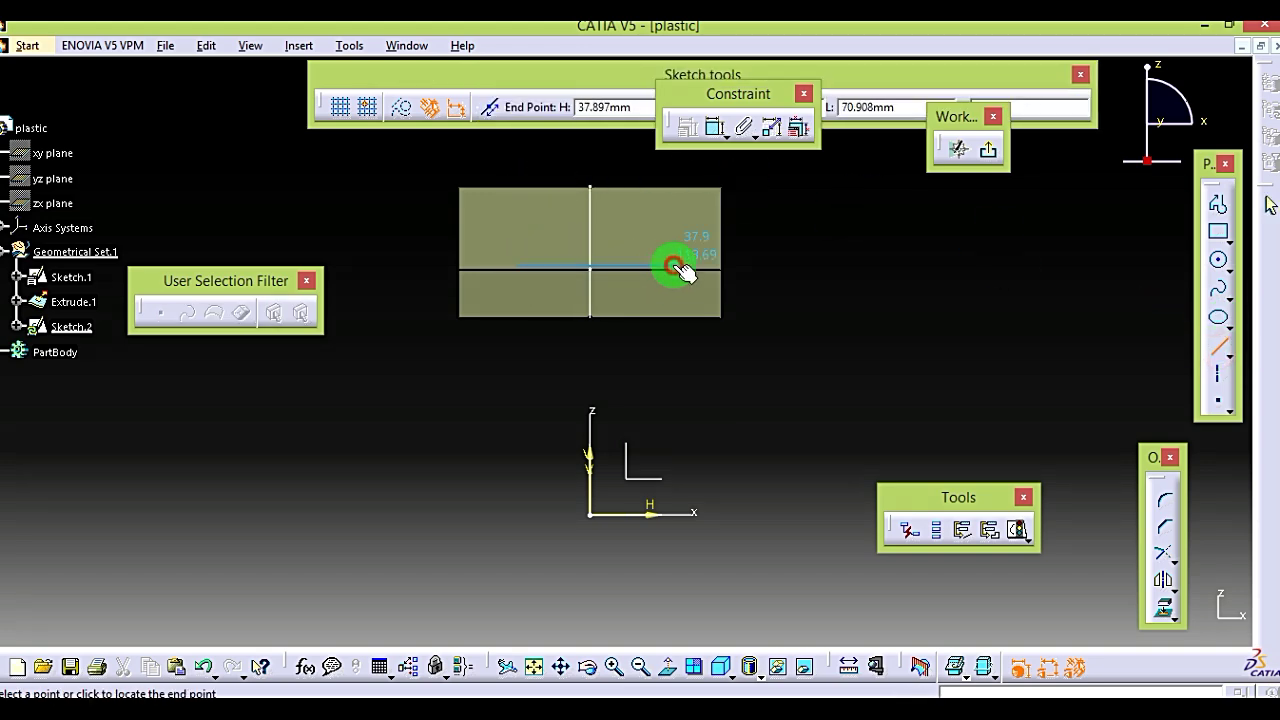
{"action": "left_click", "coordinate": [672, 267]}
Step: Make the line's endpoints symmetric about the vertical axis, then bring up plastic_1.png
{"action": "left_click", "coordinate": [953, 312]}
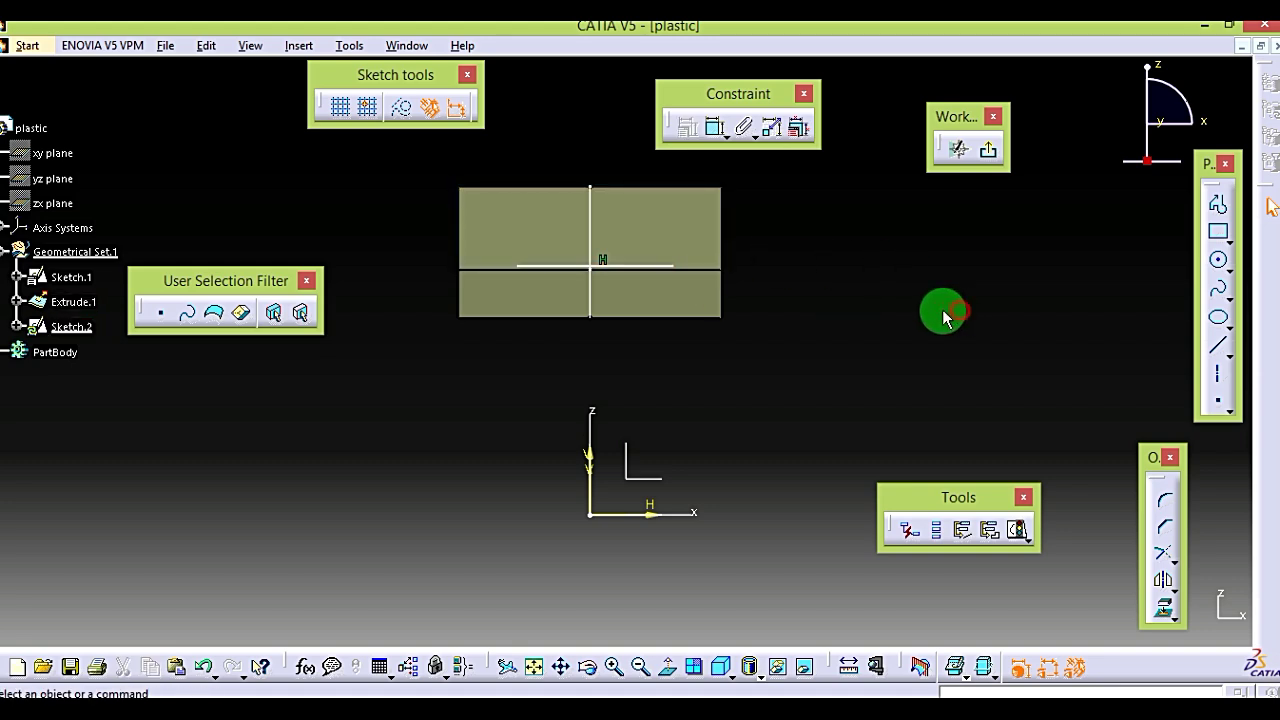
{"action": "left_click", "coordinate": [675, 268]}
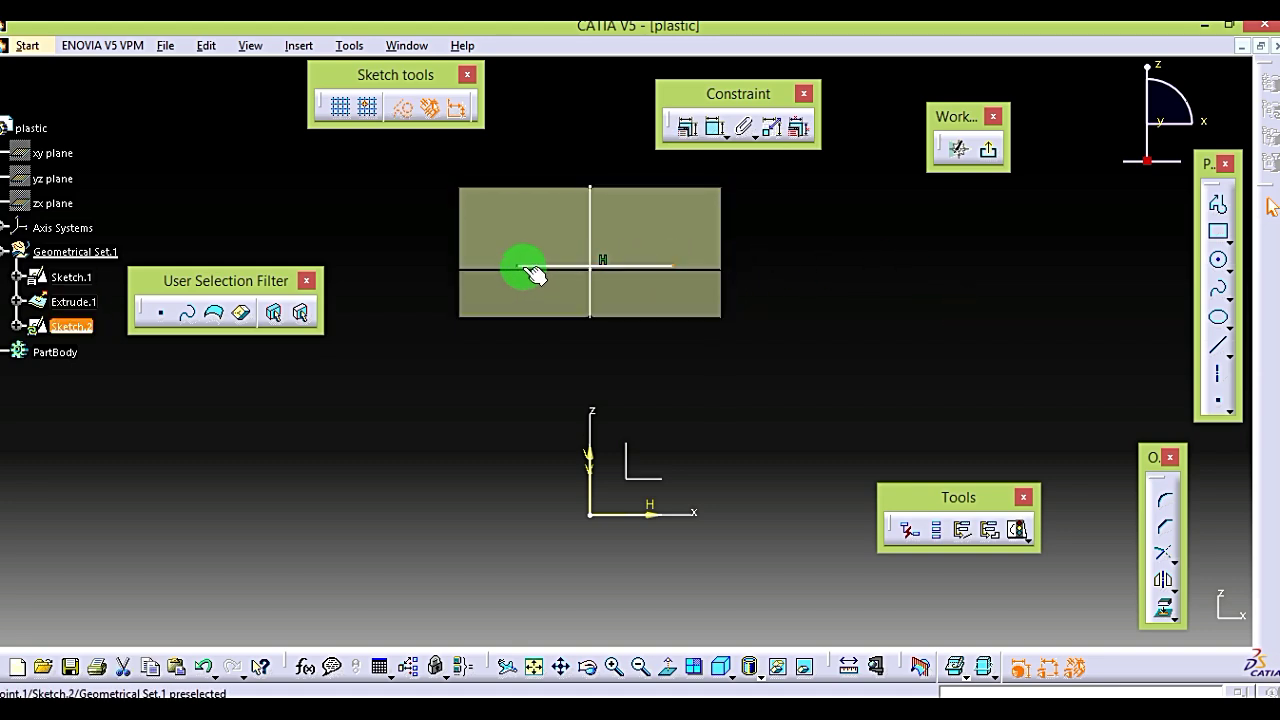
{"action": "left_click", "coordinate": [516, 266], "text": "ctrl"}
{"action": "left_click", "coordinate": [623, 367]}
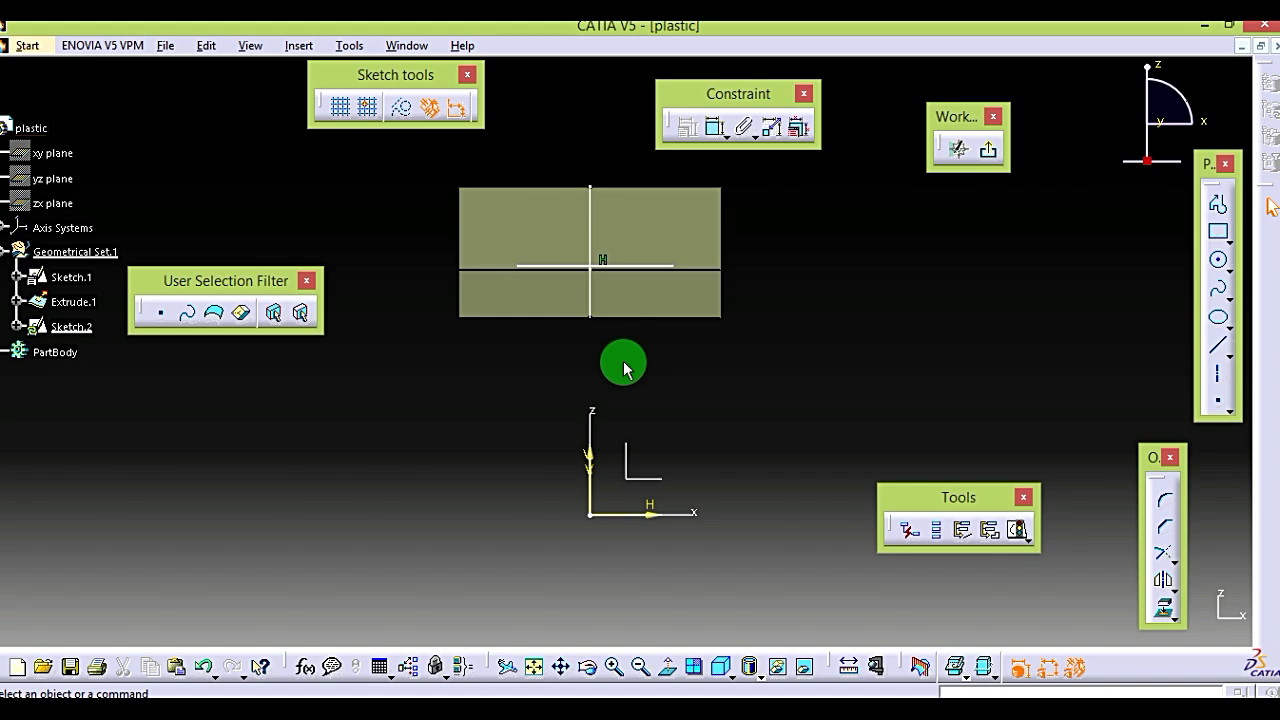
{"action": "left_click", "coordinate": [518, 268]}
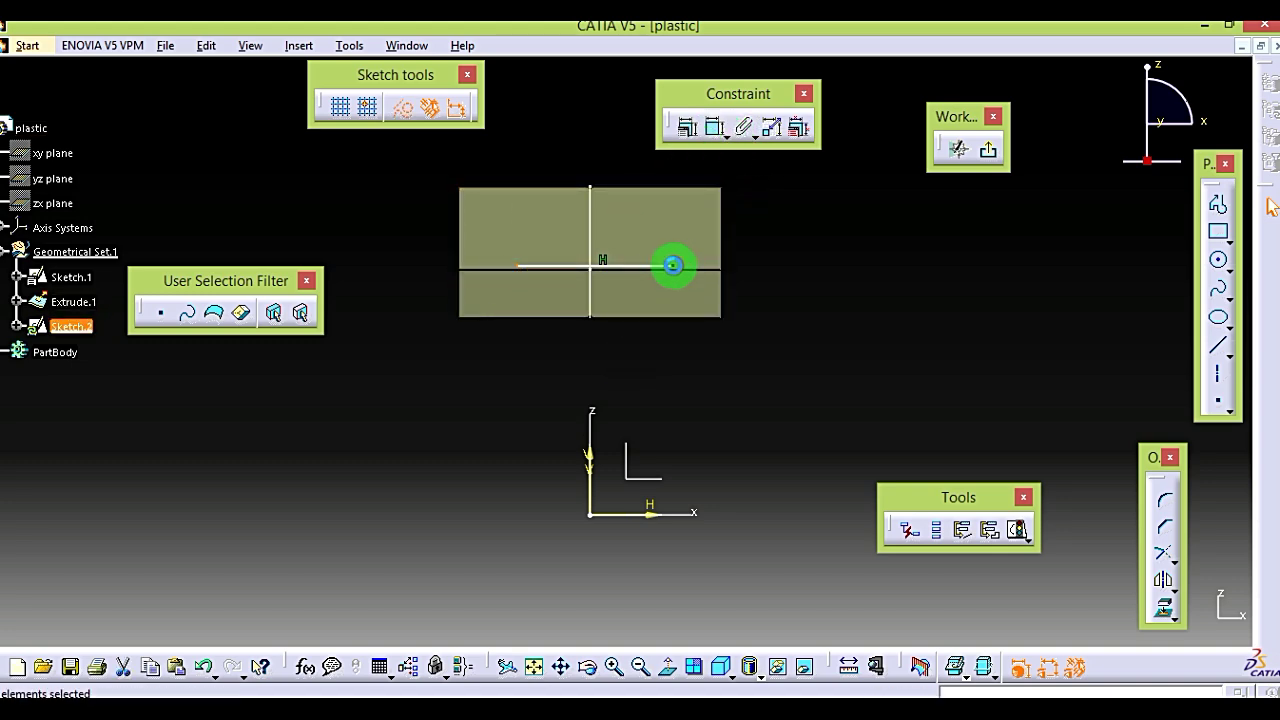
{"action": "left_click", "coordinate": [673, 265], "text": "ctrl"}
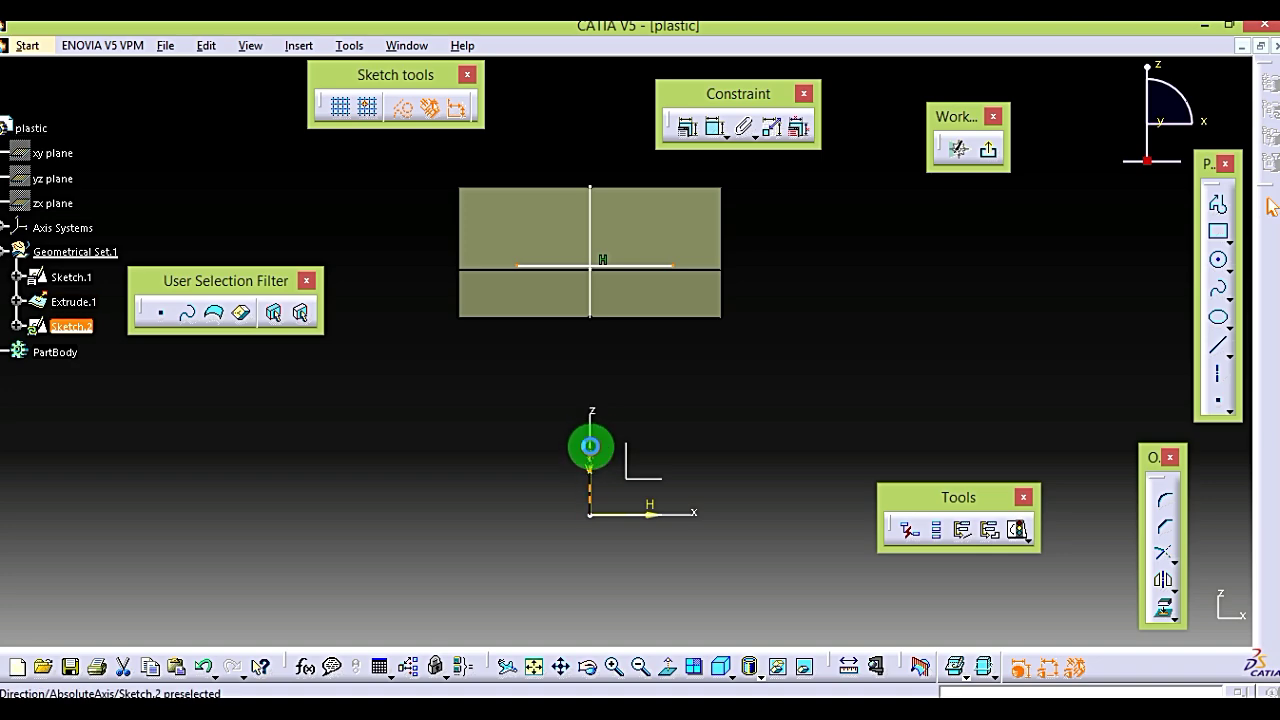
{"action": "left_click", "coordinate": [590, 446], "text": "ctrl"}
{"action": "left_click", "coordinate": [687, 126]}
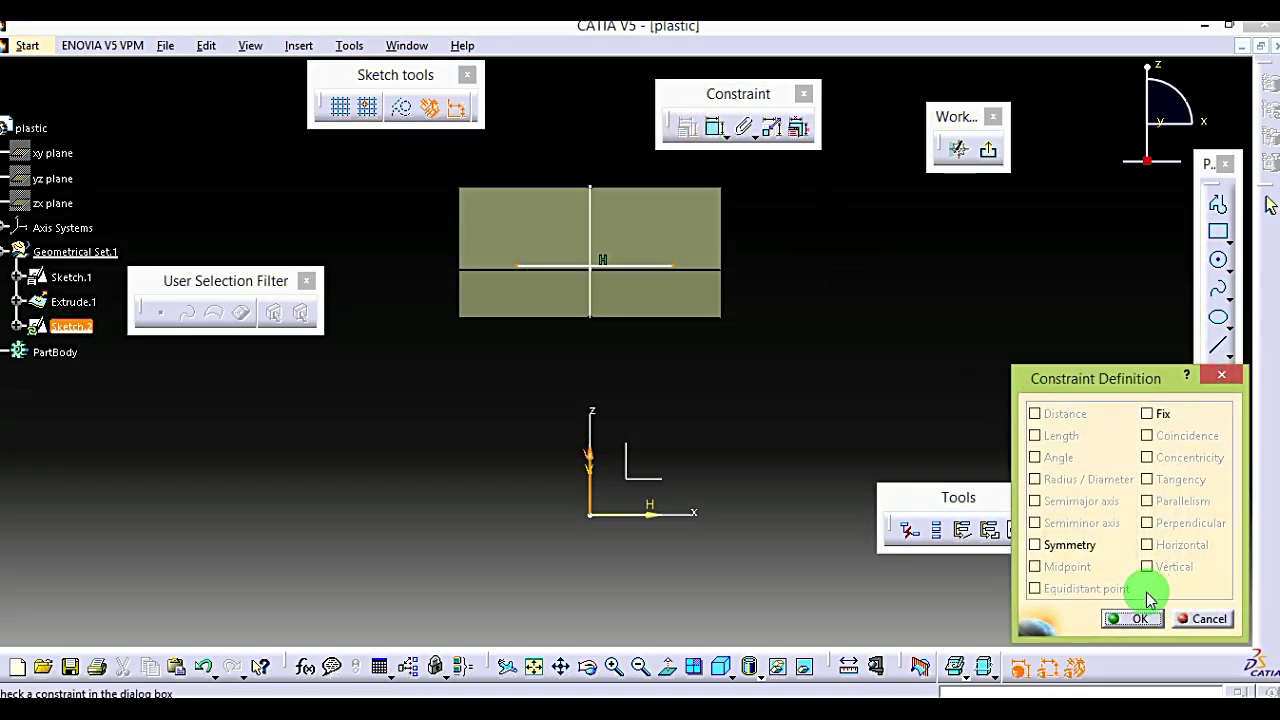
{"action": "left_click", "coordinate": [1078, 546]}
{"action": "left_click", "coordinate": [1131, 618]}
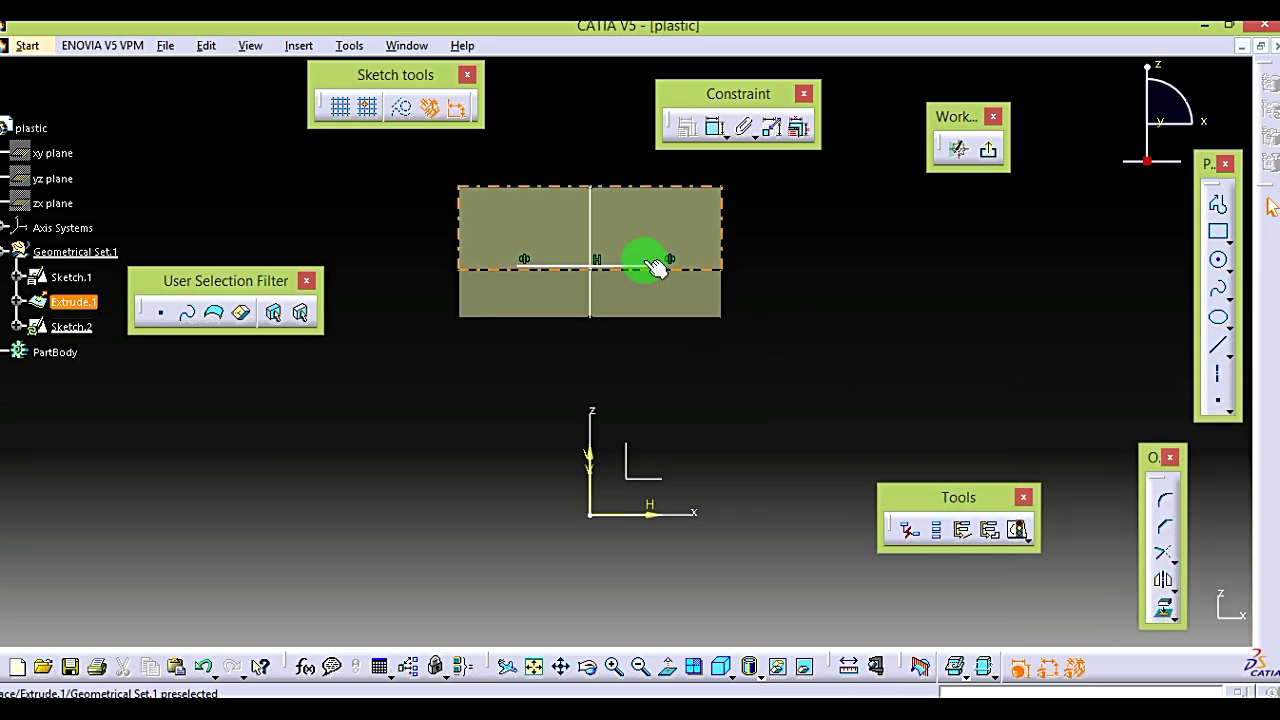
{"action": "key", "text": "alt+Tab"}
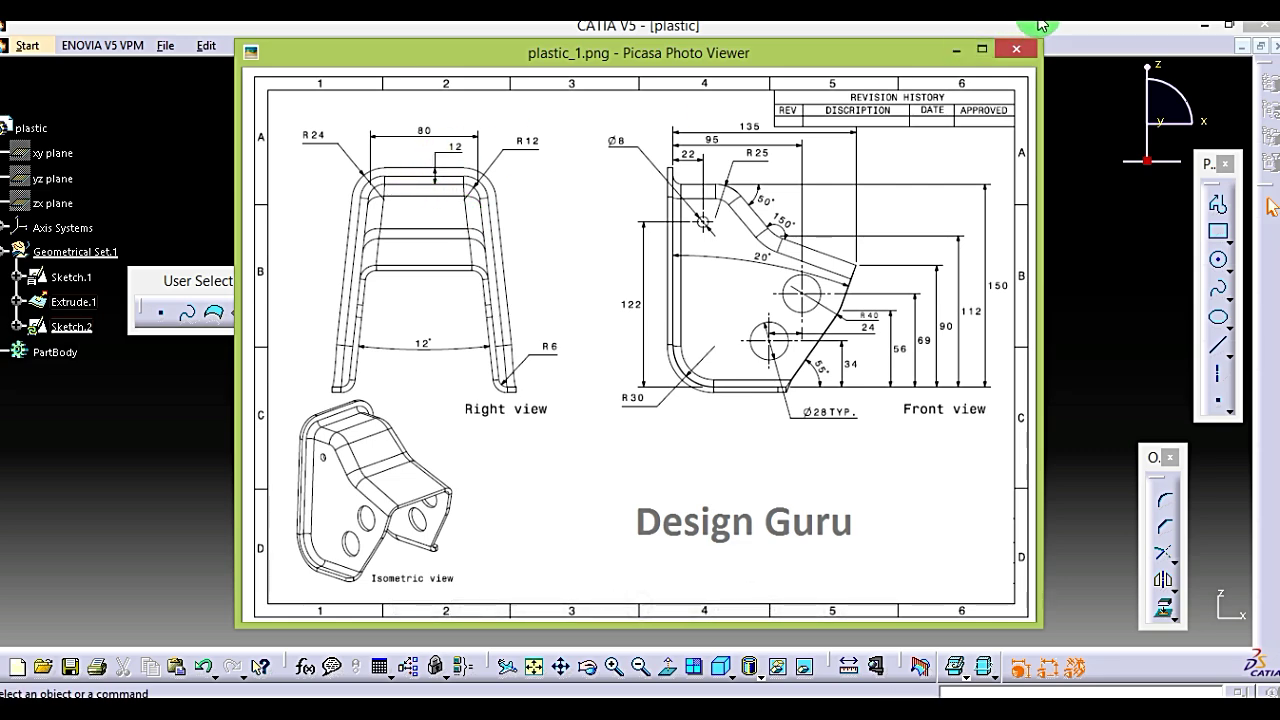
Step: Dimension the top line's length to 80 mm
{"action": "left_click", "coordinate": [953, 50]}
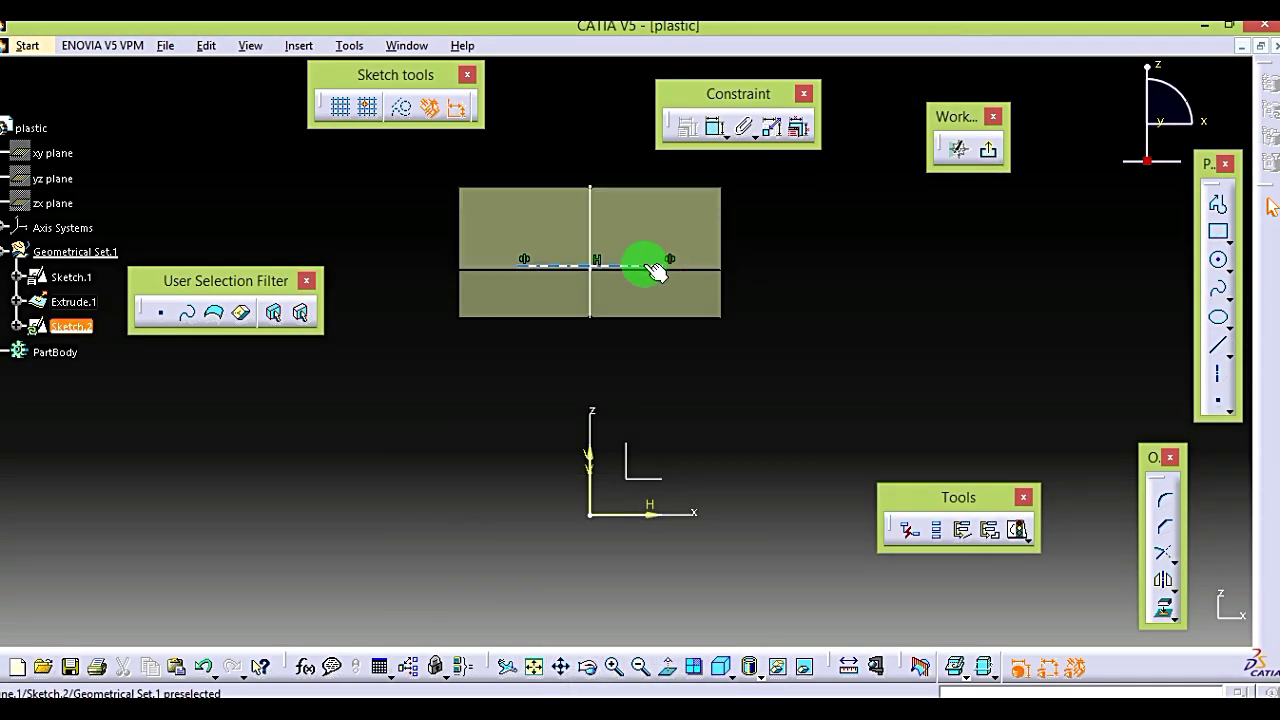
{"action": "left_click", "coordinate": [665, 232]}
{"action": "left_click", "coordinate": [619, 145]}
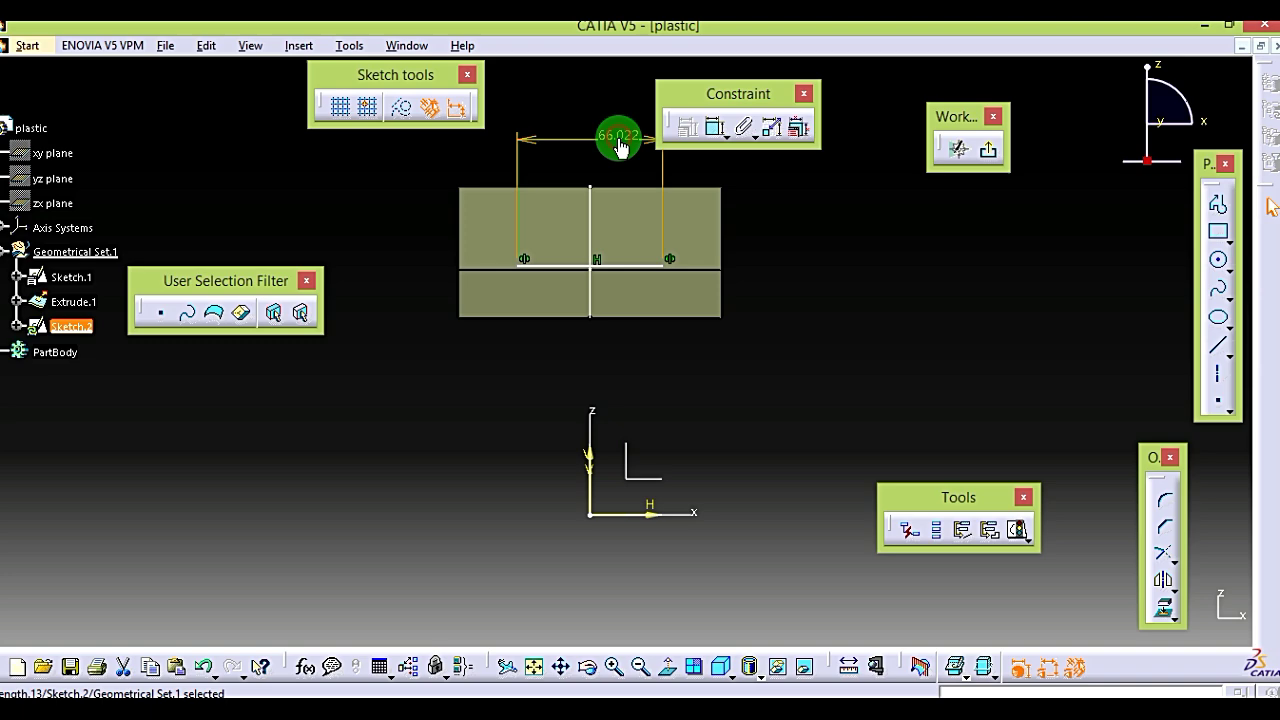
{"action": "double_click", "coordinate": [621, 145]}
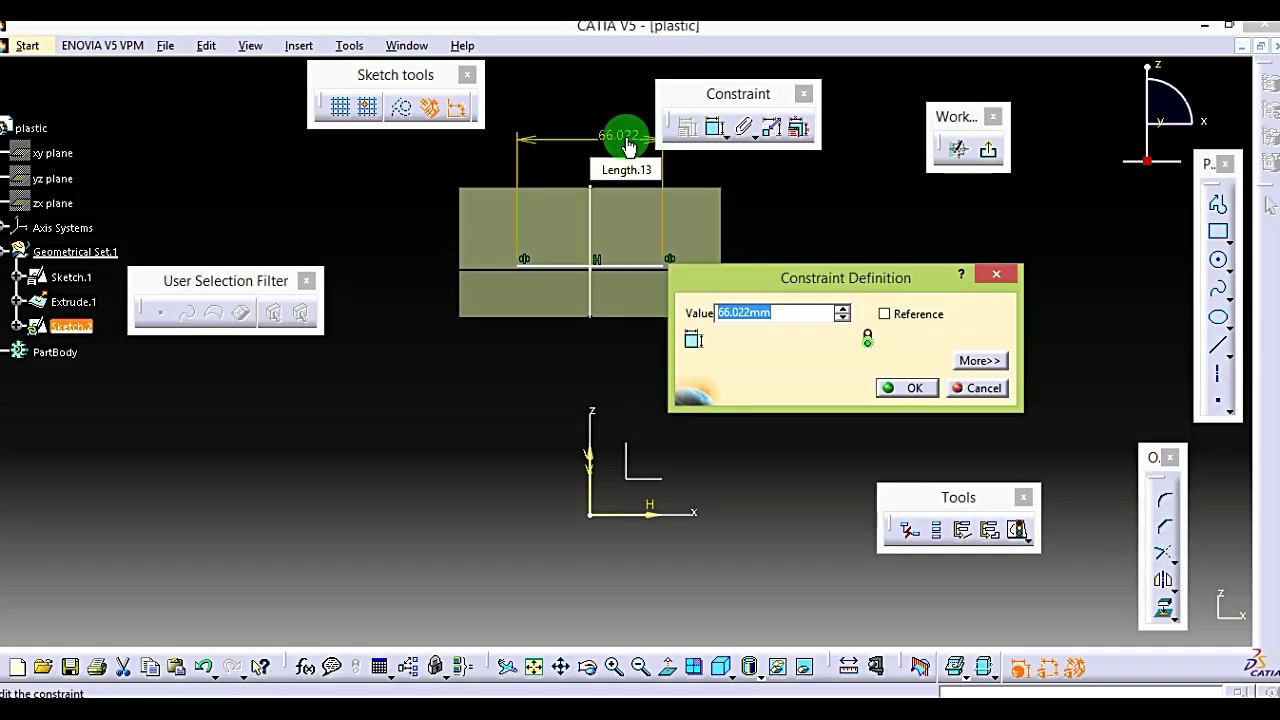
{"action": "key", "text": "Return"}
{"action": "left_click", "coordinate": [823, 229]}
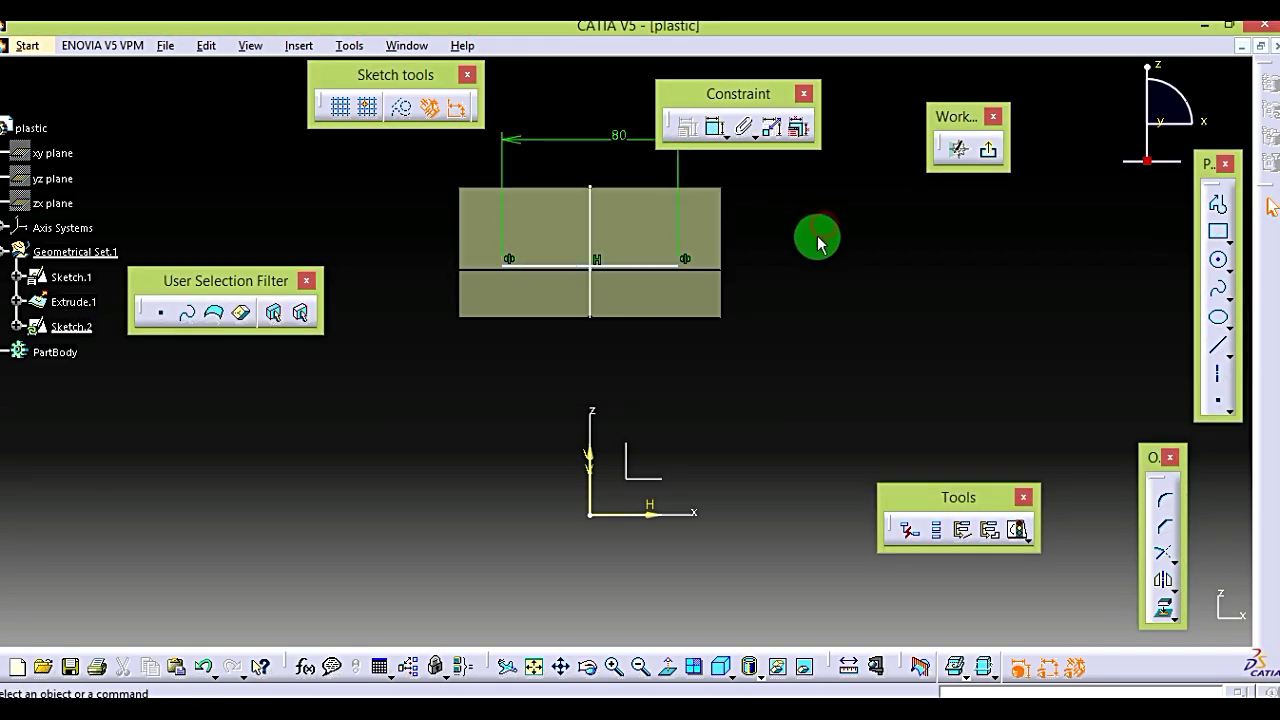
{"action": "key", "text": "alt+Tab"}
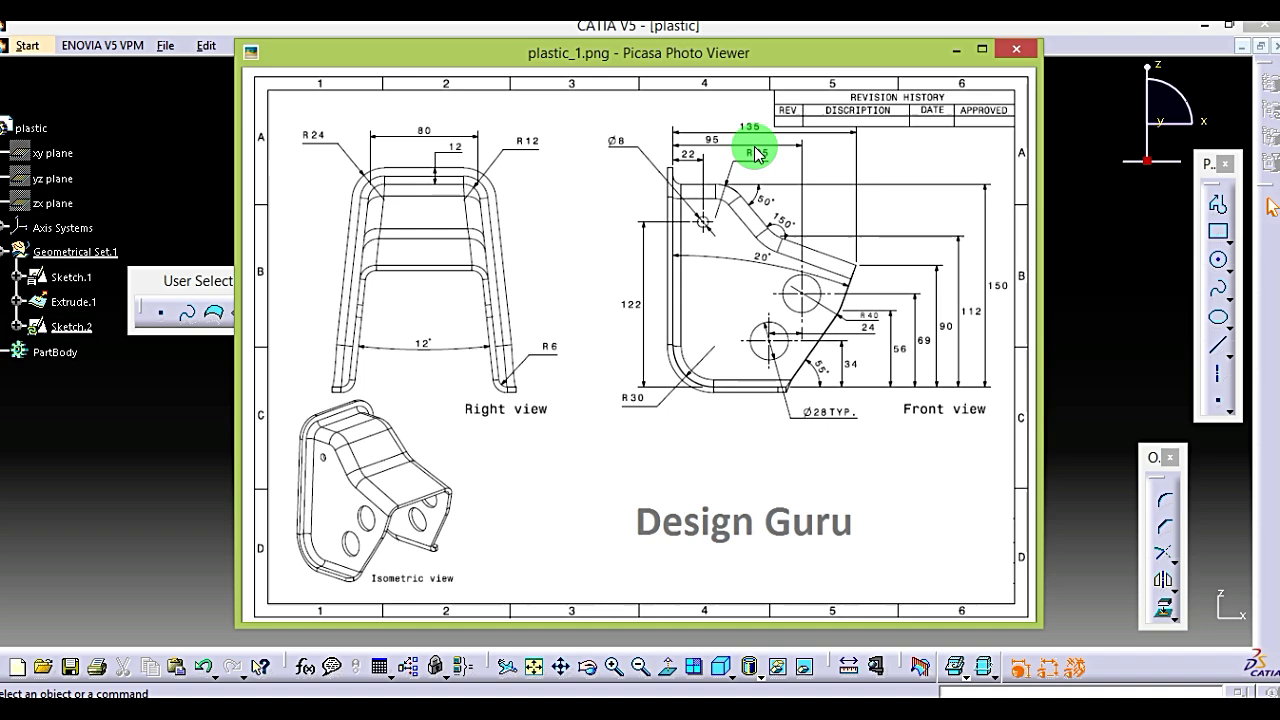
Step: Set the top line's distance from the horizontal axis to 150 mm
{"action": "left_click", "coordinate": [963, 53]}
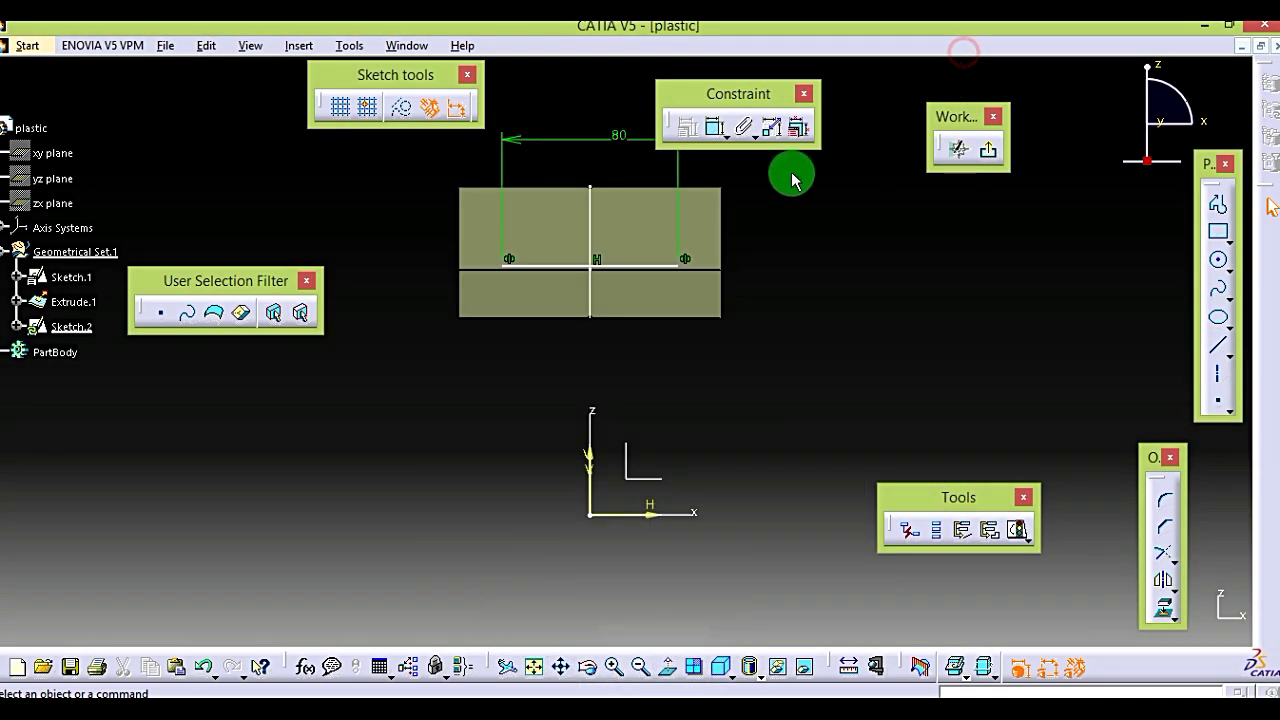
{"action": "left_click", "coordinate": [650, 266]}
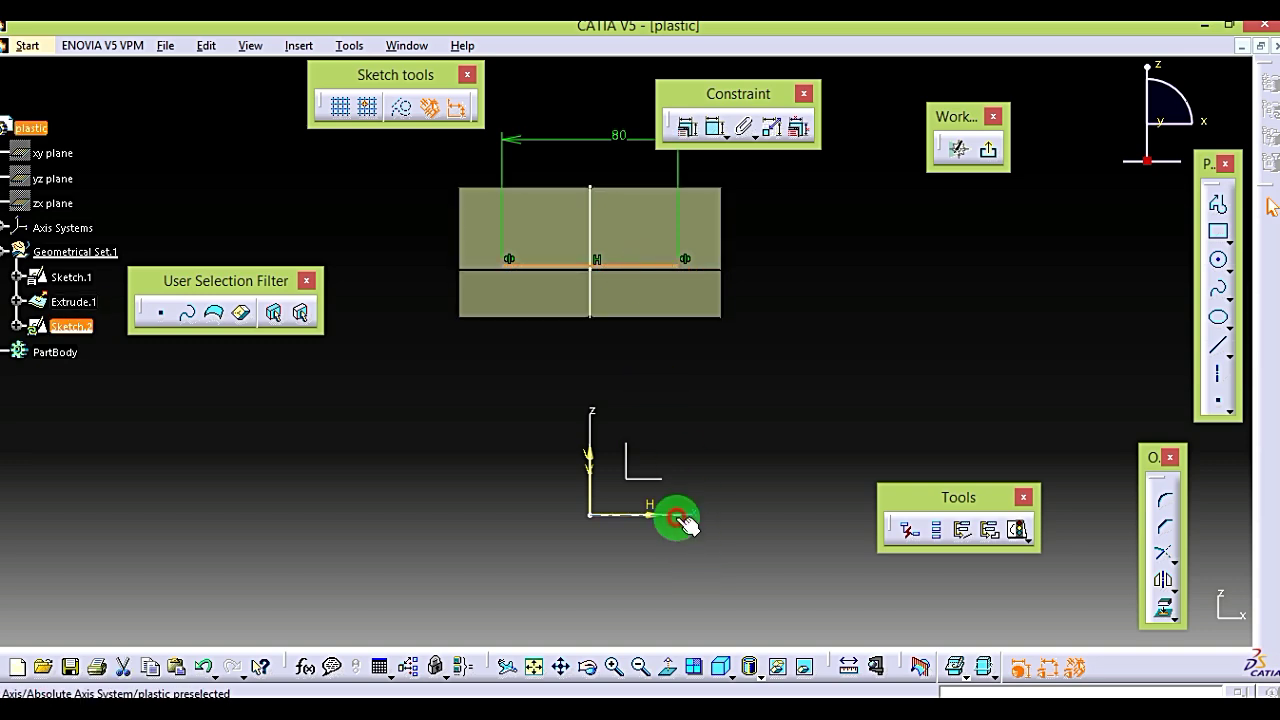
{"action": "left_click", "coordinate": [674, 514]}
{"action": "double_click", "coordinate": [870, 352]}
{"action": "type", "text": "150"}
{"action": "key", "text": "Return"}
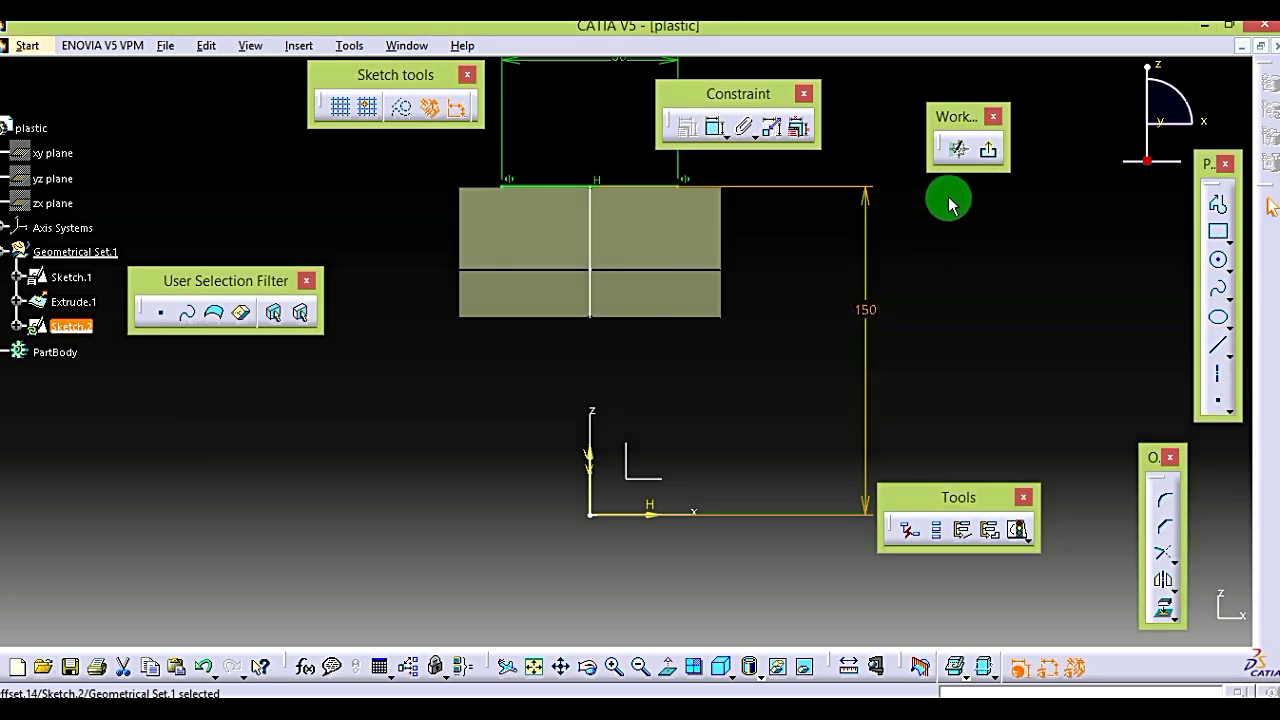
{"action": "left_click", "coordinate": [945, 195]}
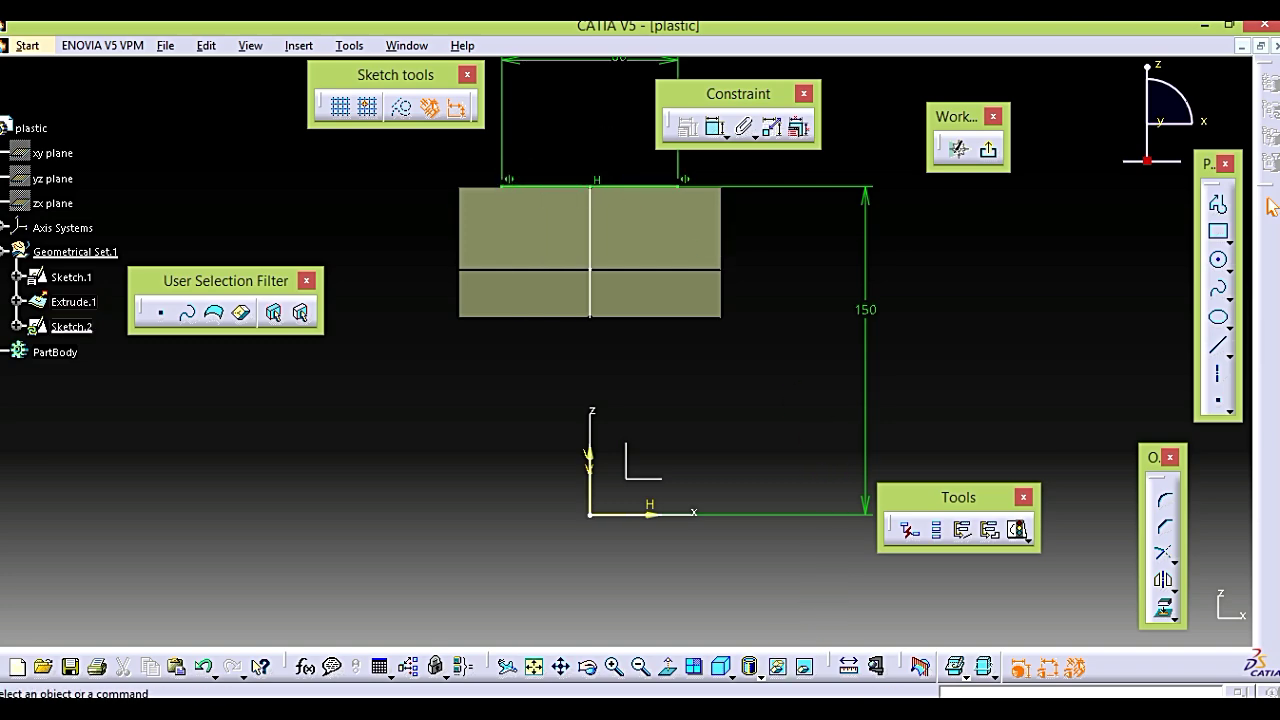
{"action": "key", "text": "alt+Tab"}
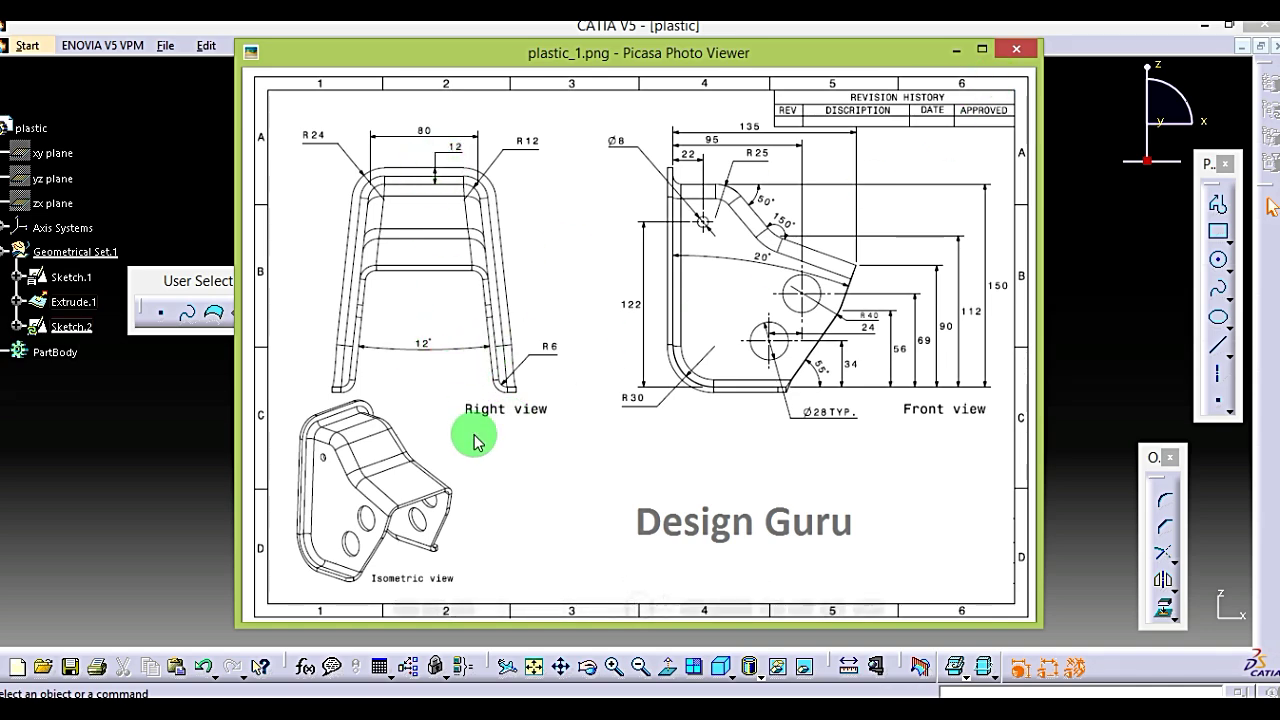
{"action": "left_click", "coordinate": [956, 49]}
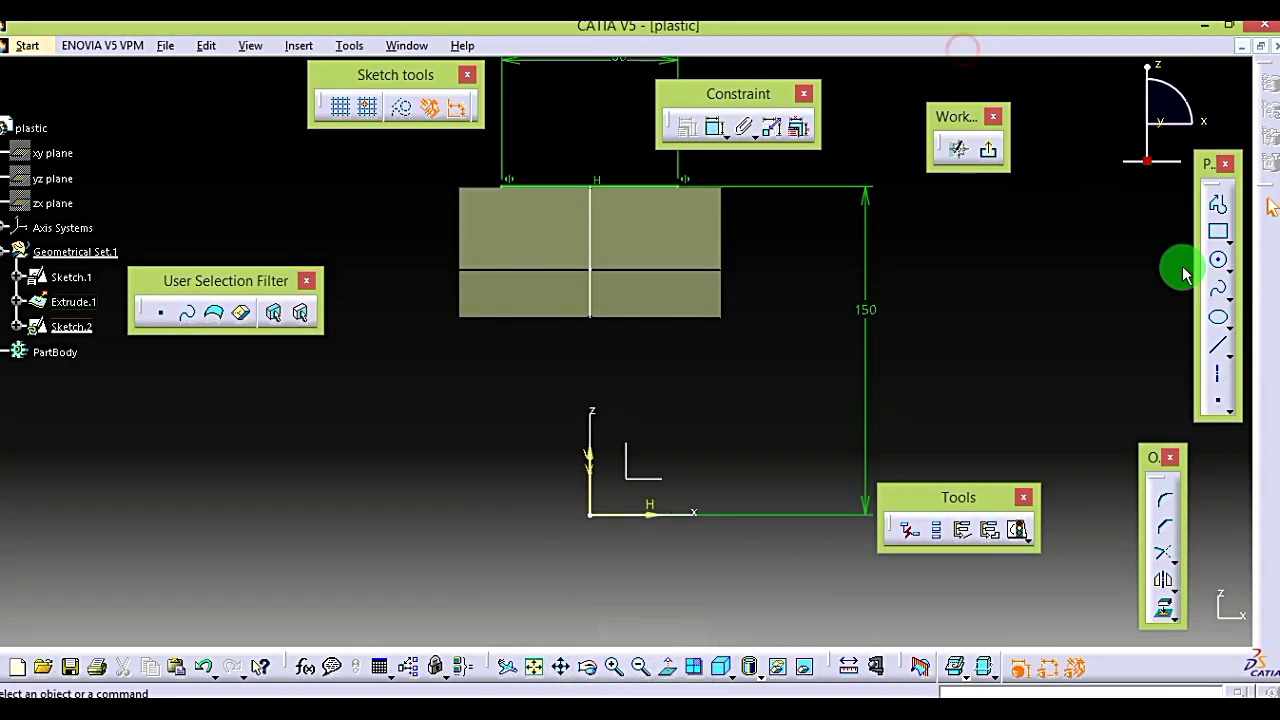
Step: Draw a slanted axis from the top line's right end to the H axis, angled 96°
{"action": "left_click", "coordinate": [1217, 372]}
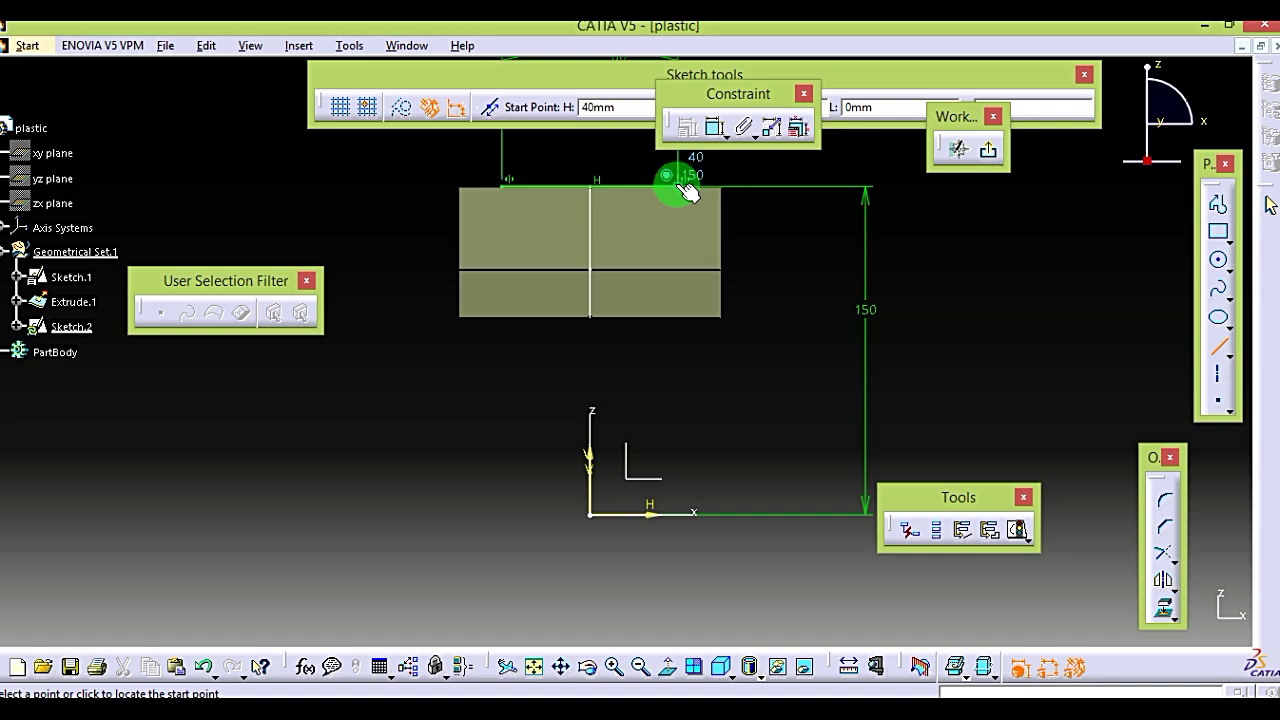
{"action": "left_click", "coordinate": [679, 186]}
{"action": "left_click", "coordinate": [772, 514]}
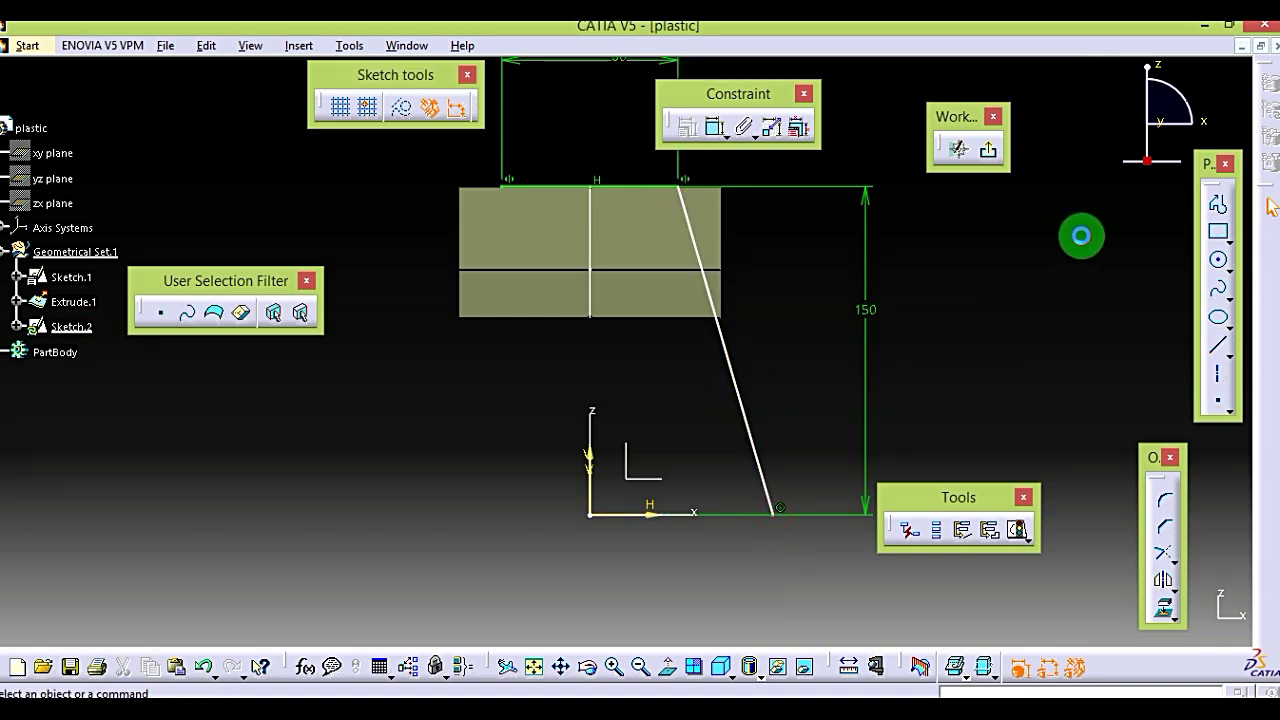
{"action": "left_click", "coordinate": [690, 210]}
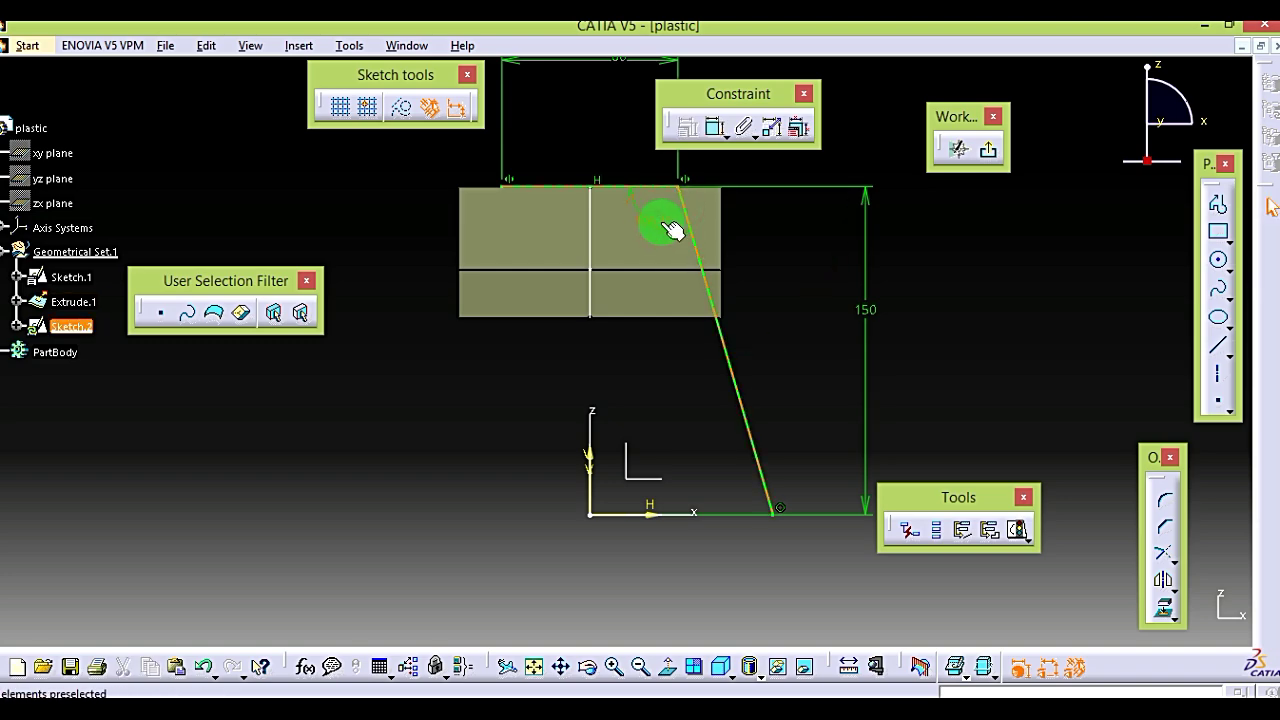
{"action": "double_click", "coordinate": [672, 230]}
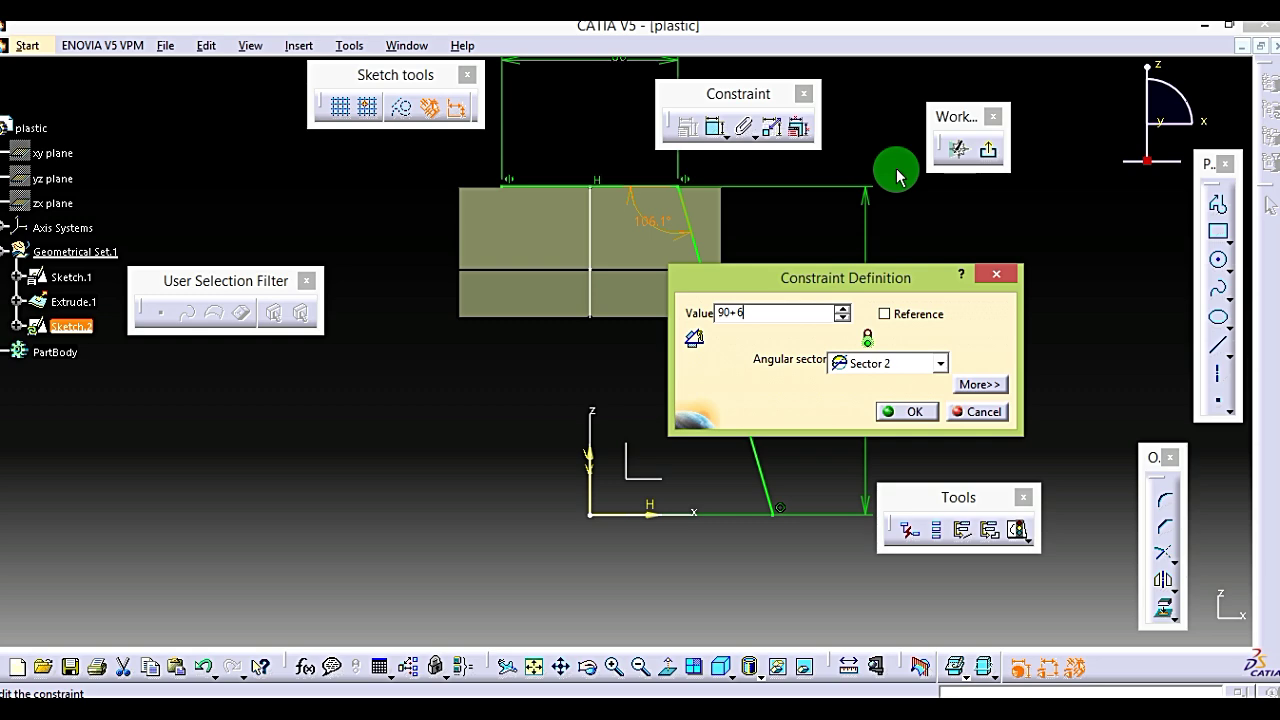
{"action": "key", "text": "Return"}
{"action": "left_click", "coordinate": [928, 231]}
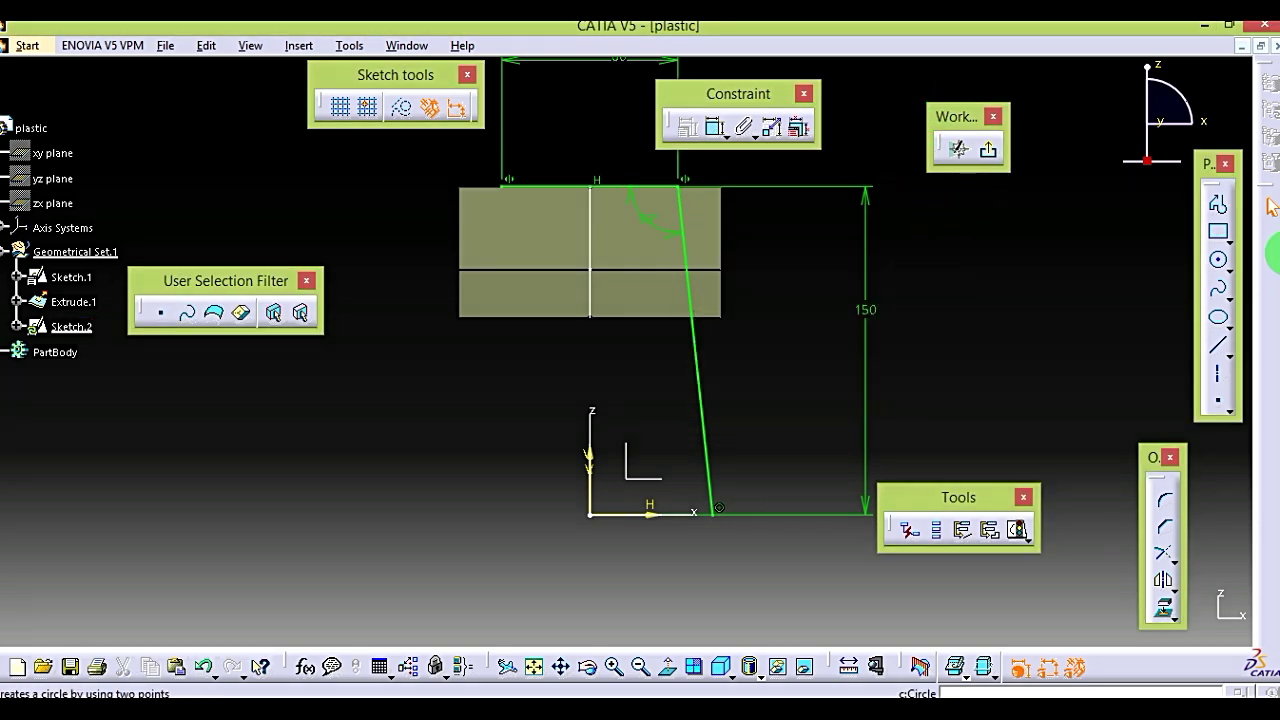
Step: Draw a line from the top line's left end to the H axis, angled 96°
{"action": "left_click", "coordinate": [1220, 346]}
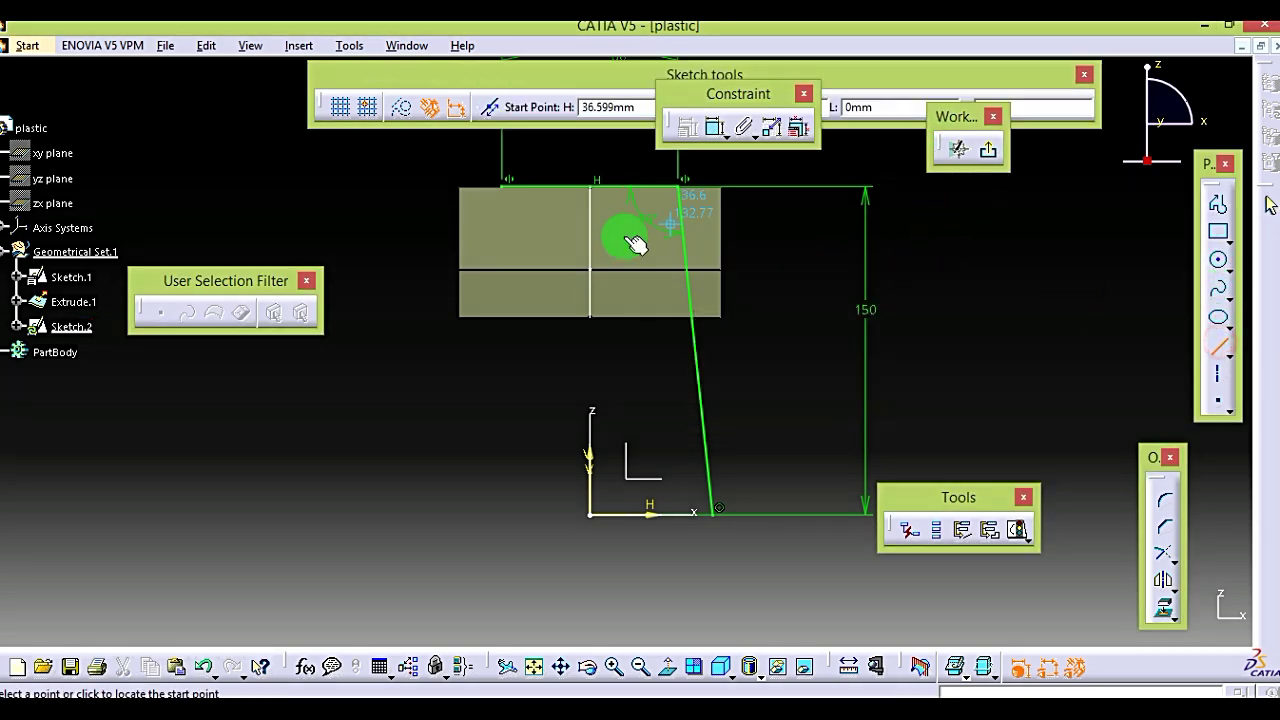
{"action": "left_click", "coordinate": [503, 187]}
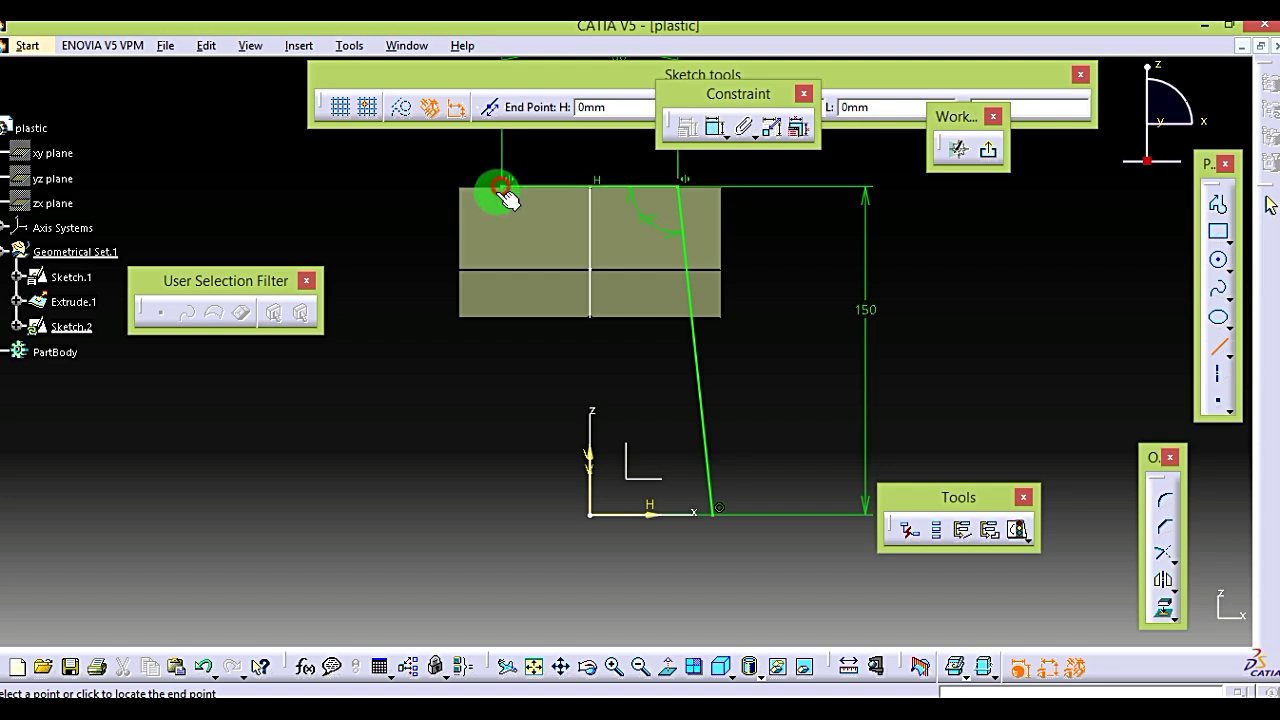
{"action": "left_click", "coordinate": [447, 518]}
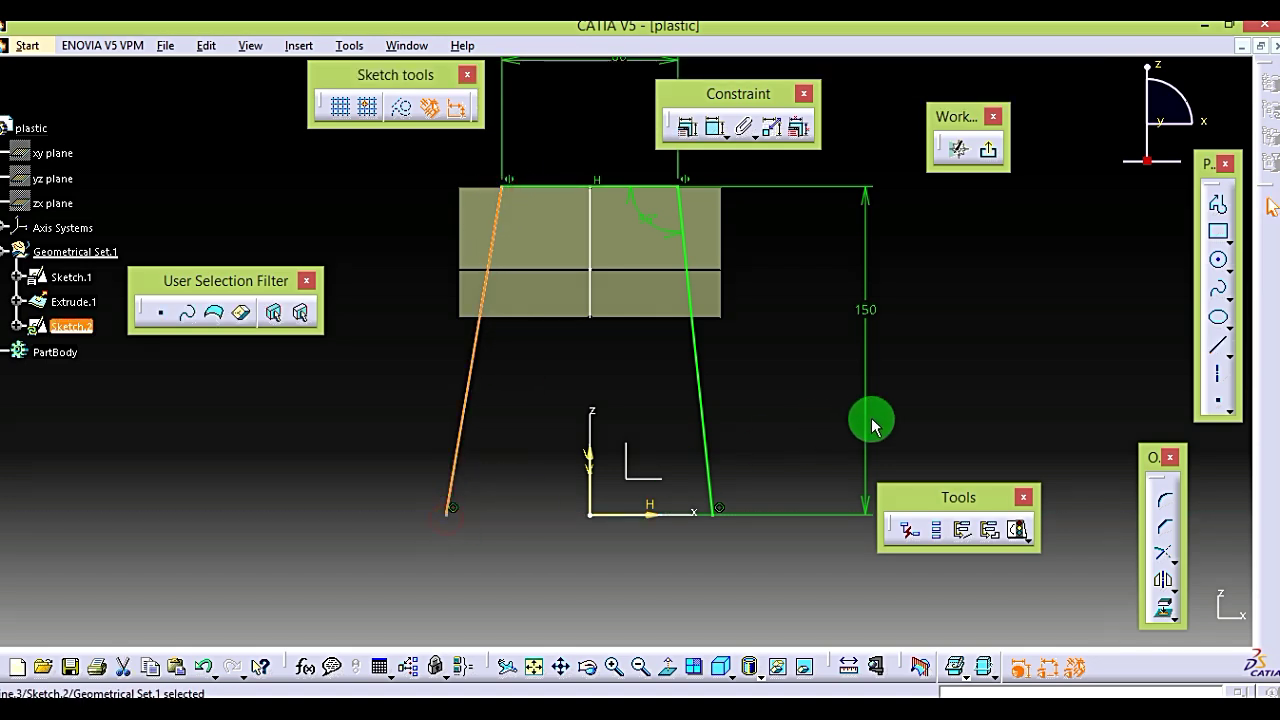
{"action": "left_click", "coordinate": [500, 214]}
{"action": "left_click", "coordinate": [531, 190], "text": "ctrl"}
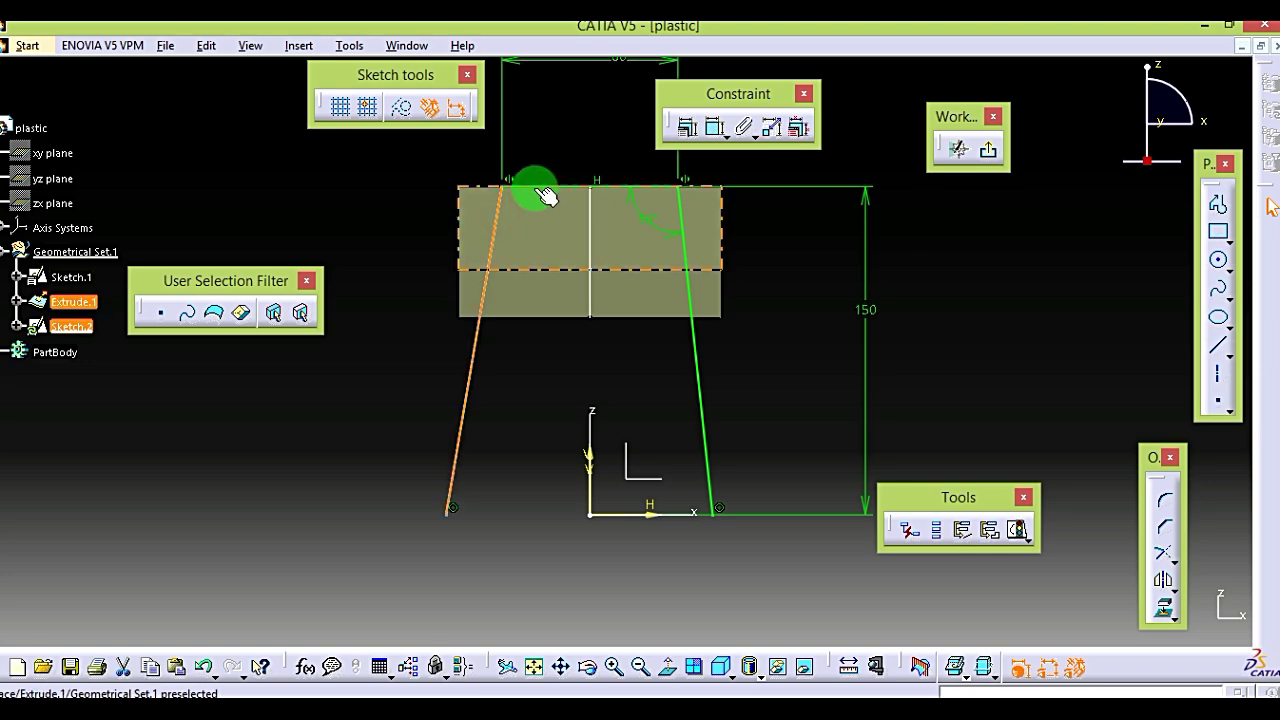
{"action": "left_click", "coordinate": [520, 234]}
{"action": "double_click", "coordinate": [539, 236]}
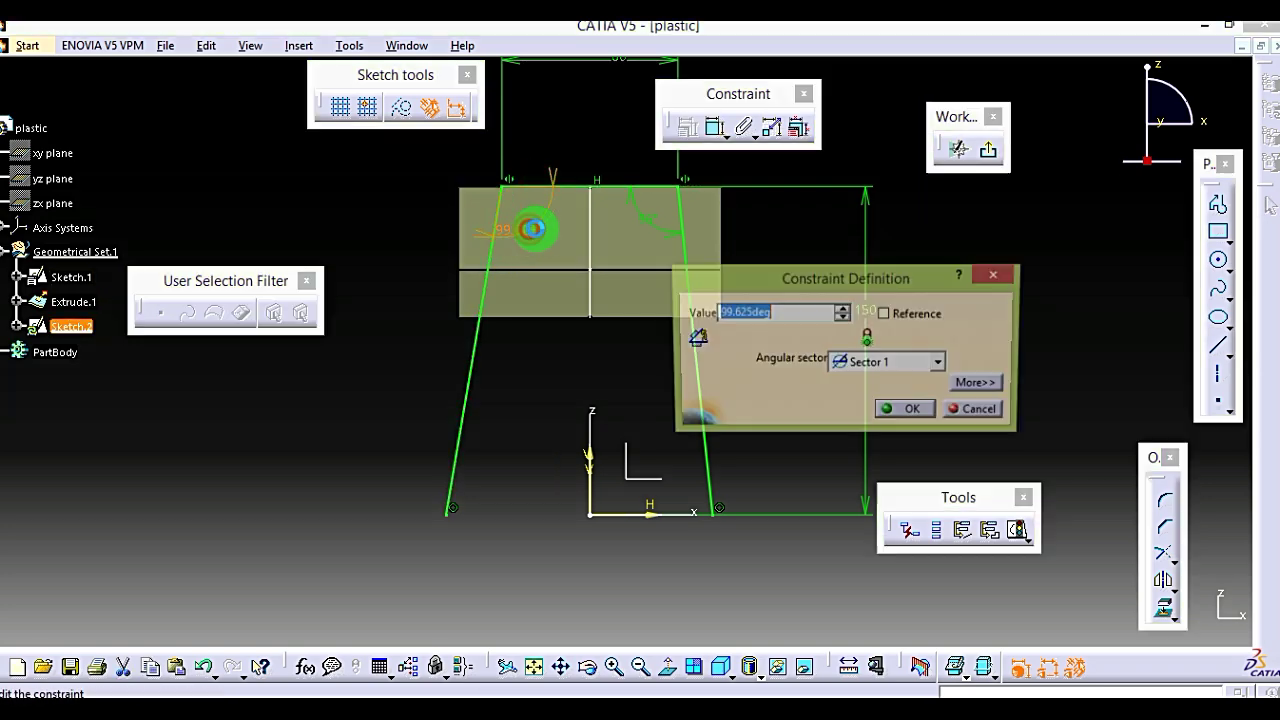
{"action": "key", "text": "Return"}
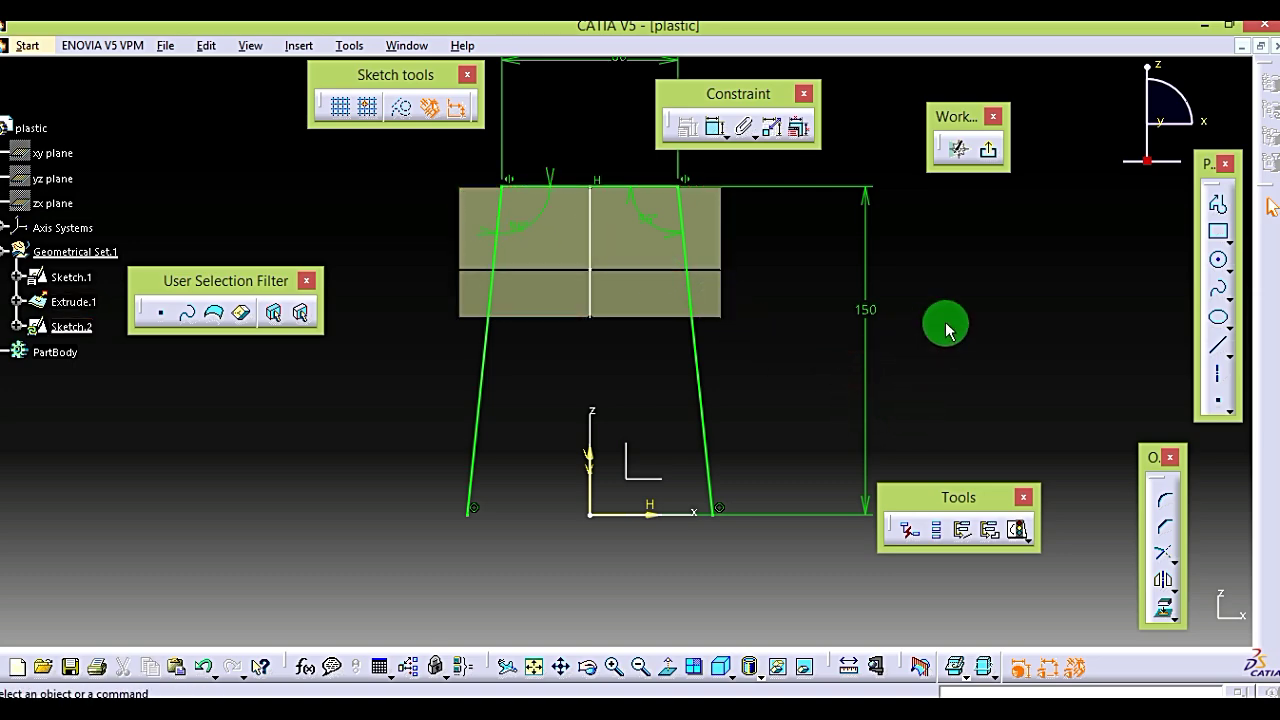
Step: Extrude Sketch.2 to one side only, direction reversed, and begin entering Limit 1 as 13
{"action": "left_click", "coordinate": [990, 152]}
{"action": "mouse_move", "coordinate": [706, 443]}
{"action": "middle_mouse_down"}
{"action": "mouse_move", "coordinate": [777, 363]}
{"action": "mouse_move", "coordinate": [660, 400]}
{"action": "middle_mouse_up"}
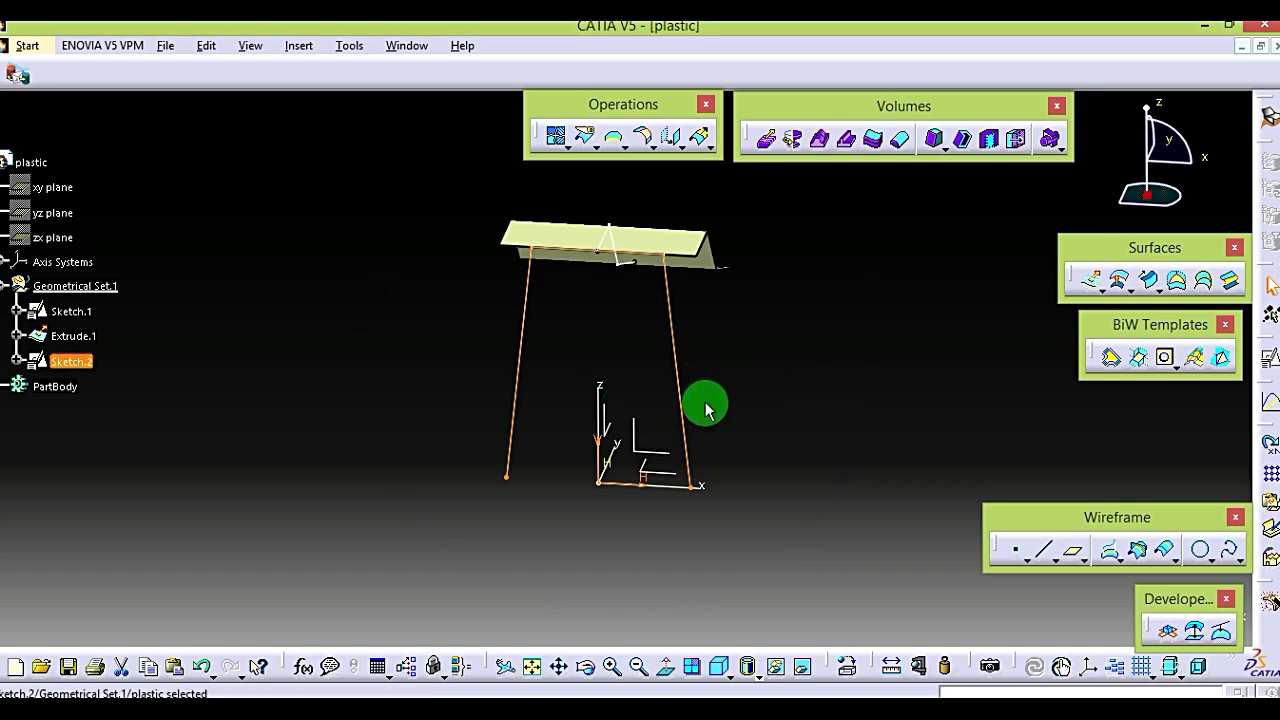
{"action": "middle_click_drag", "start_coordinate": [766, 423], "coordinate": [543, 418]}
{"action": "left_click", "coordinate": [1110, 287]}
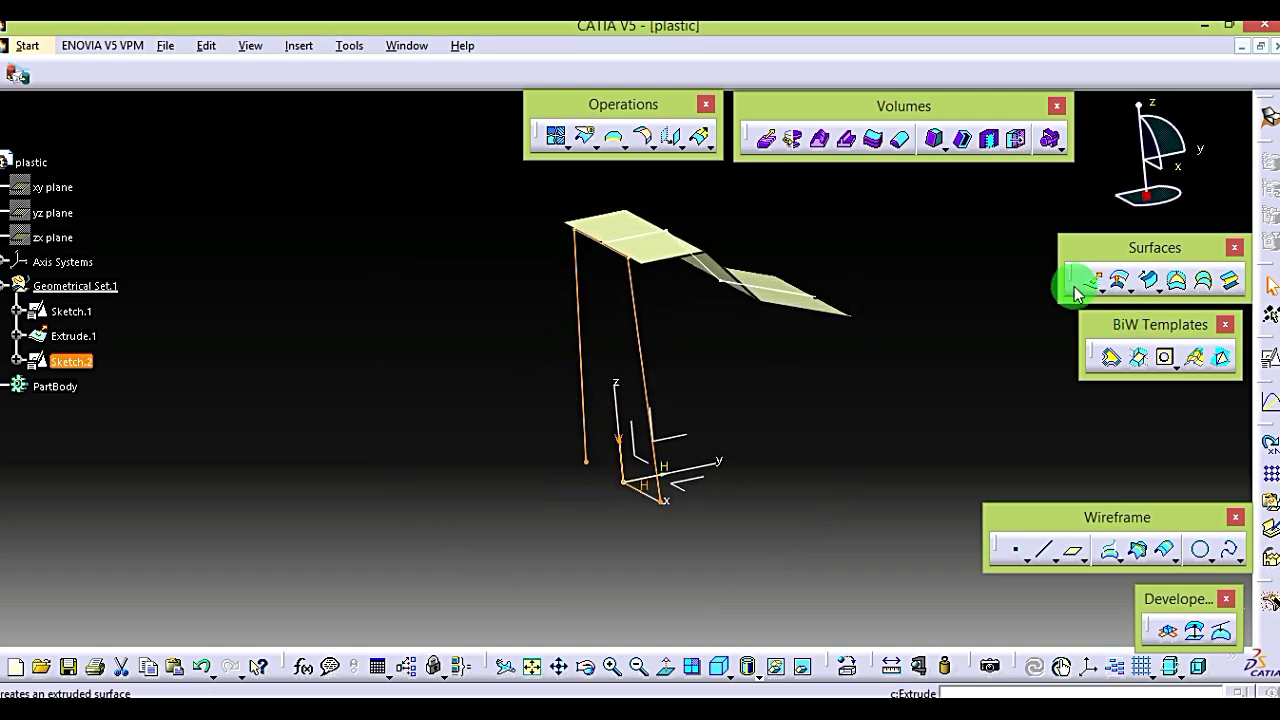
{"action": "mouse_move", "coordinate": [823, 443]}
{"action": "middle_mouse_down"}
{"action": "mouse_move", "coordinate": [806, 437]}
{"action": "mouse_move", "coordinate": [838, 453]}
{"action": "middle_mouse_up"}
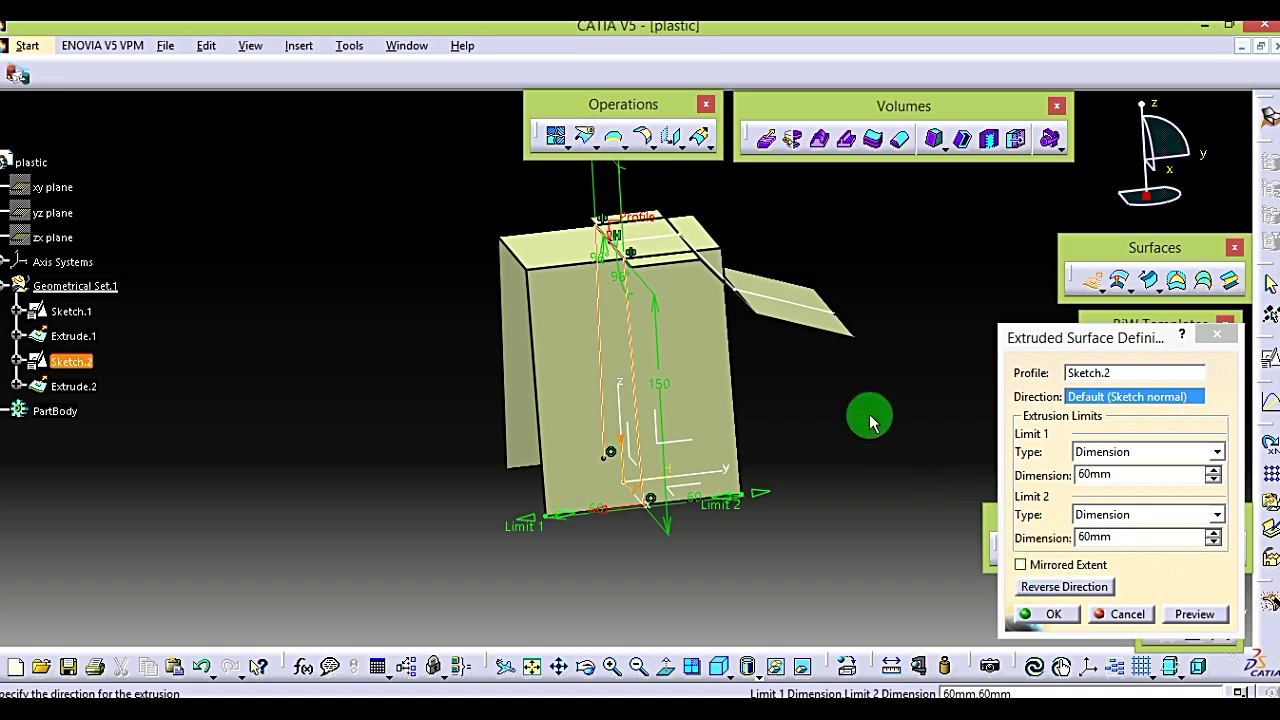
{"action": "left_click", "coordinate": [1066, 567]}
{"action": "left_click", "coordinate": [1066, 570]}
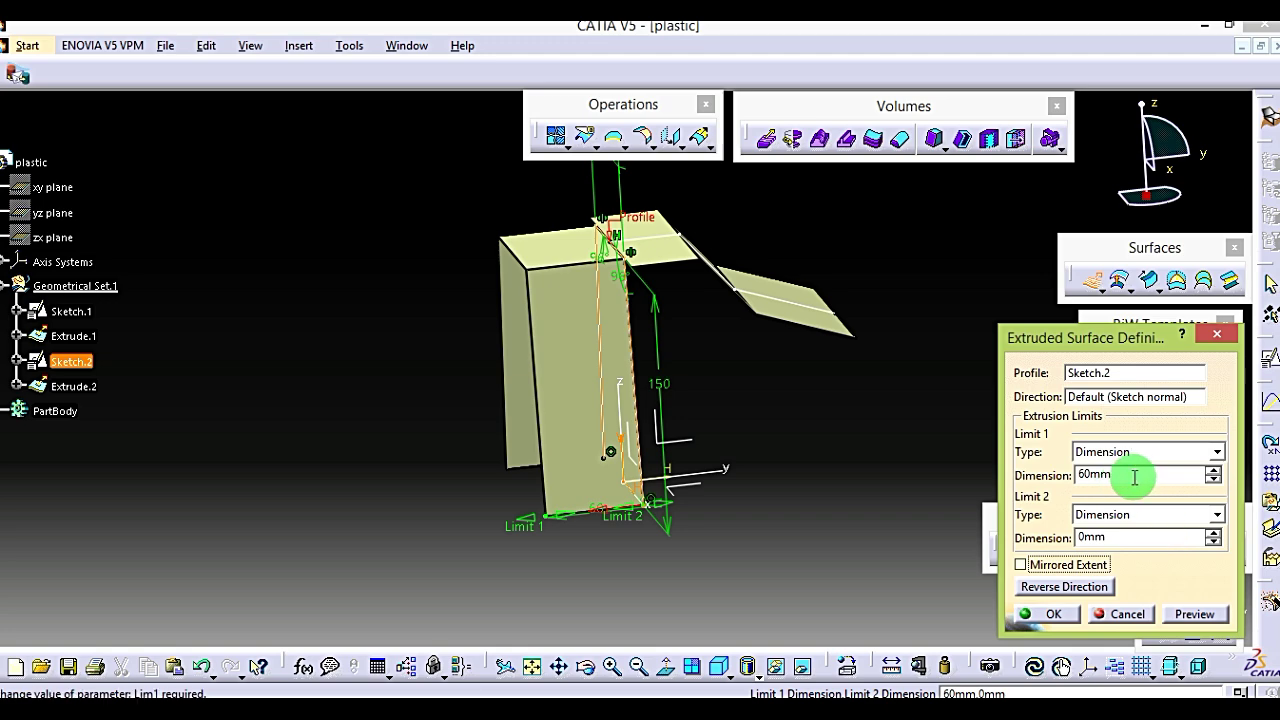
{"action": "left_click", "coordinate": [1071, 588]}
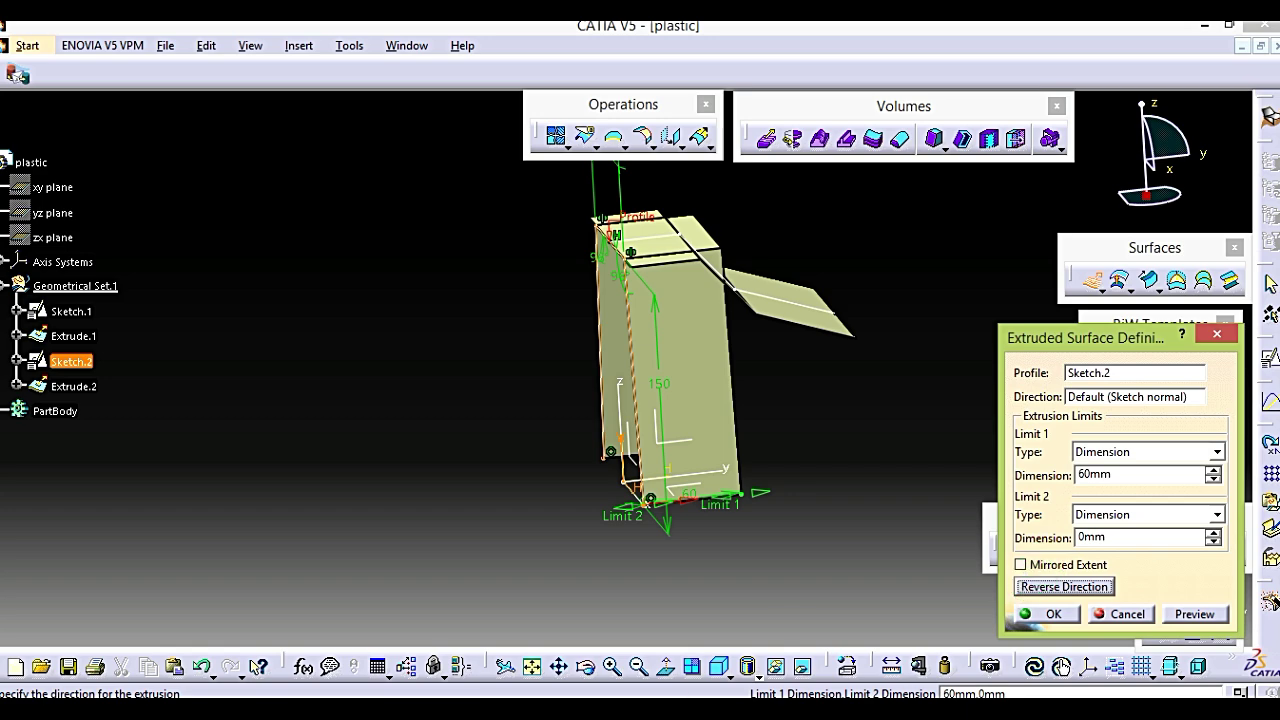
{"action": "key", "text": "alt+Tab"}
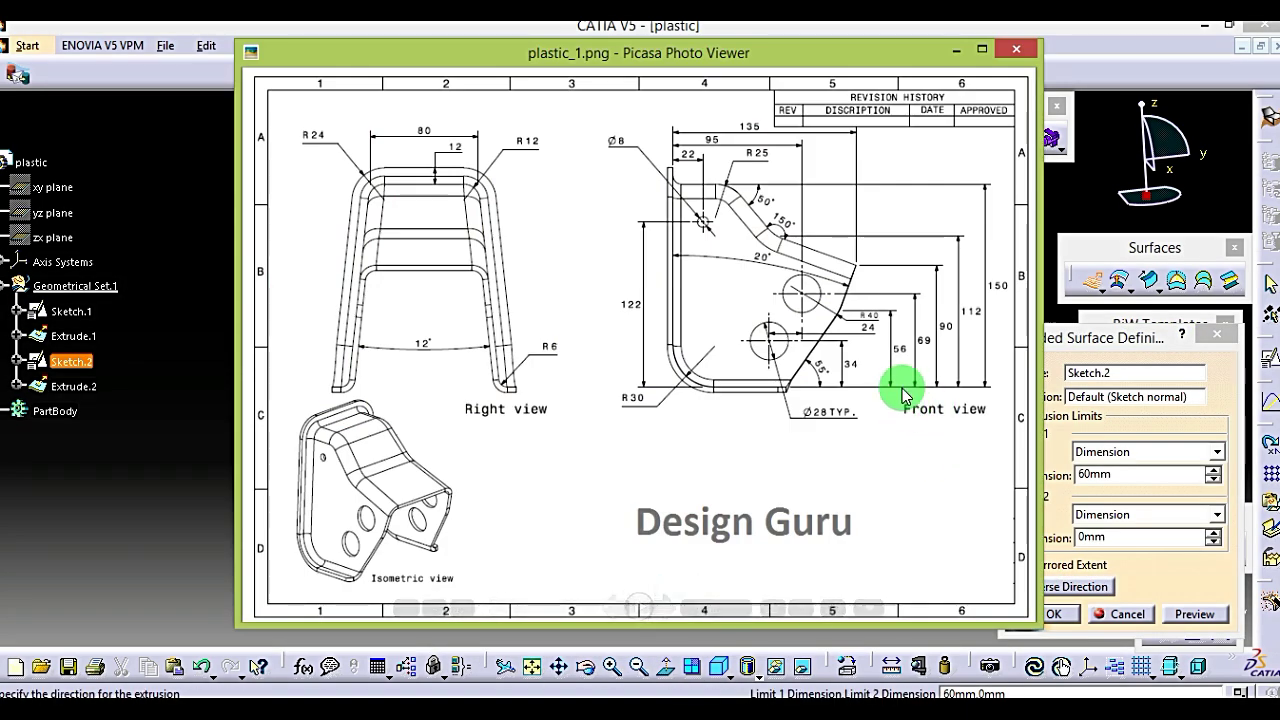
{"action": "left_click", "coordinate": [955, 52]}
{"action": "double_click", "coordinate": [1134, 474]}
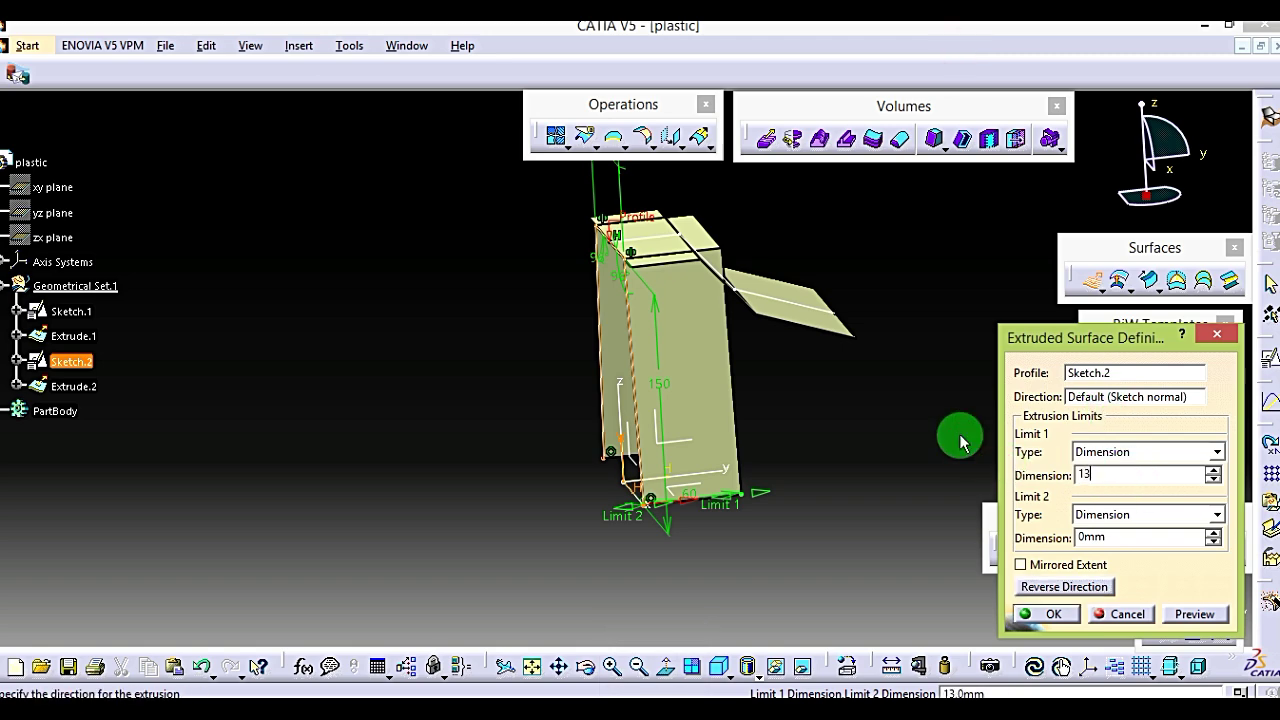
Step: Confirm Extrude.2 and tear the Trim/Split flyout off into a floating toolbar
{"action": "key", "text": "Return"}
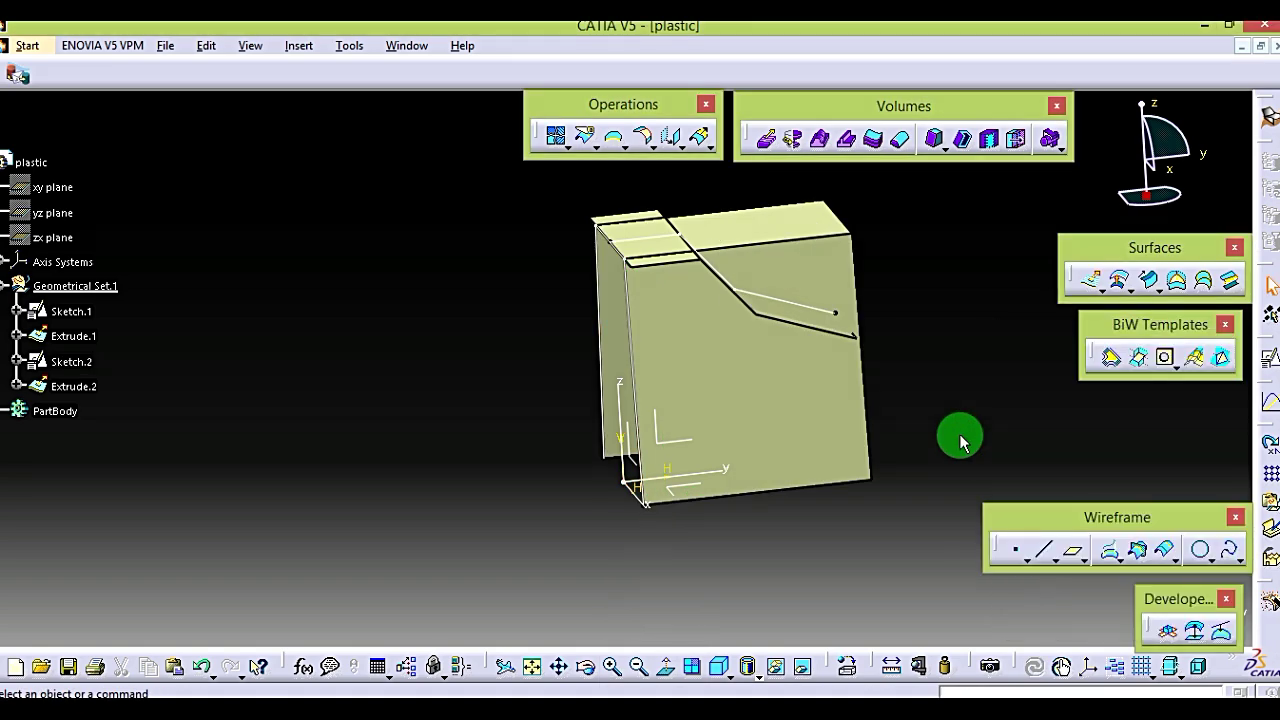
{"action": "middle_click_drag", "start_coordinate": [1014, 377], "coordinate": [817, 456]}
{"action": "middle_click_drag", "start_coordinate": [895, 468], "coordinate": [866, 403]}
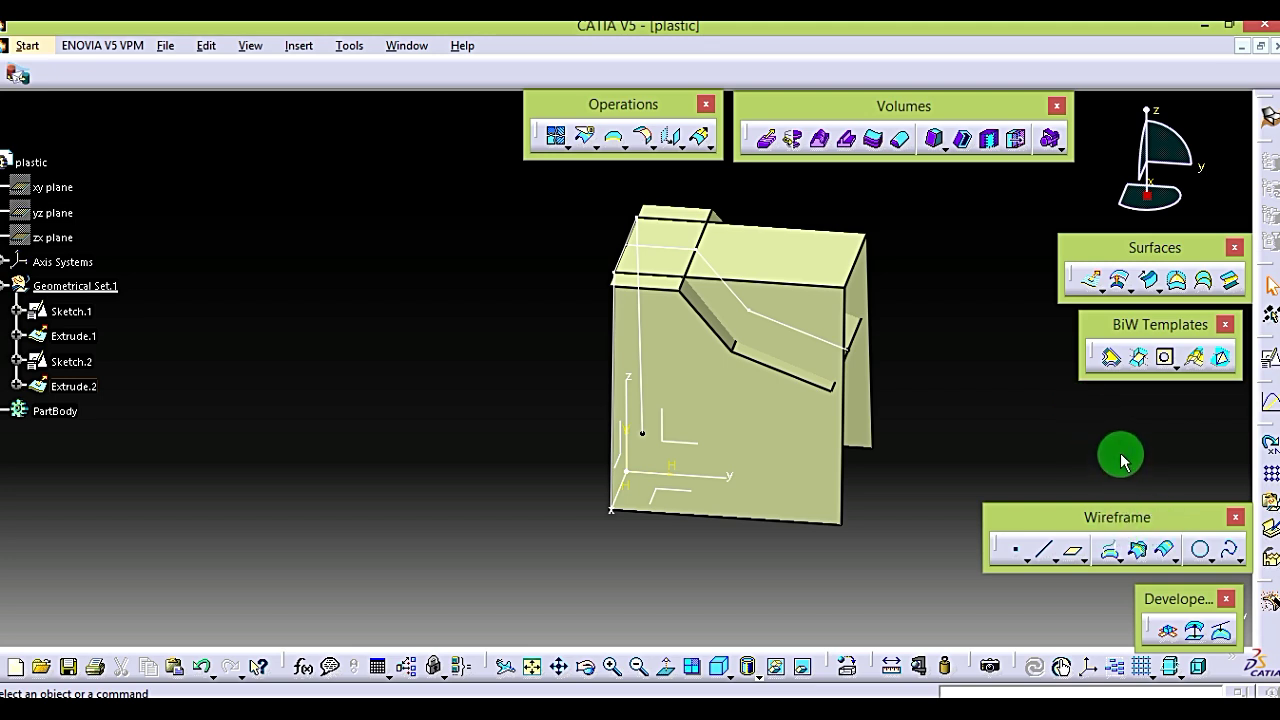
{"action": "left_click_drag", "start_coordinate": [646, 106], "coordinate": [603, 123]}
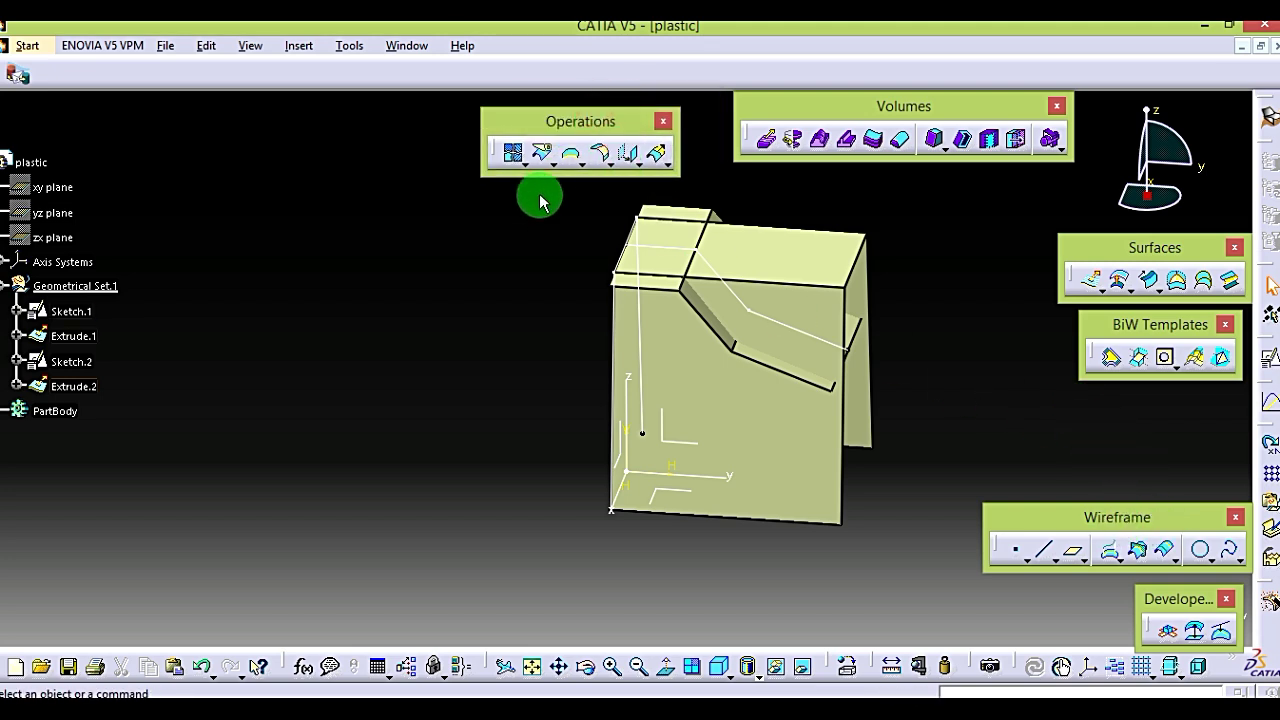
{"action": "left_click_drag", "start_coordinate": [558, 177], "coordinate": [409, 287]}
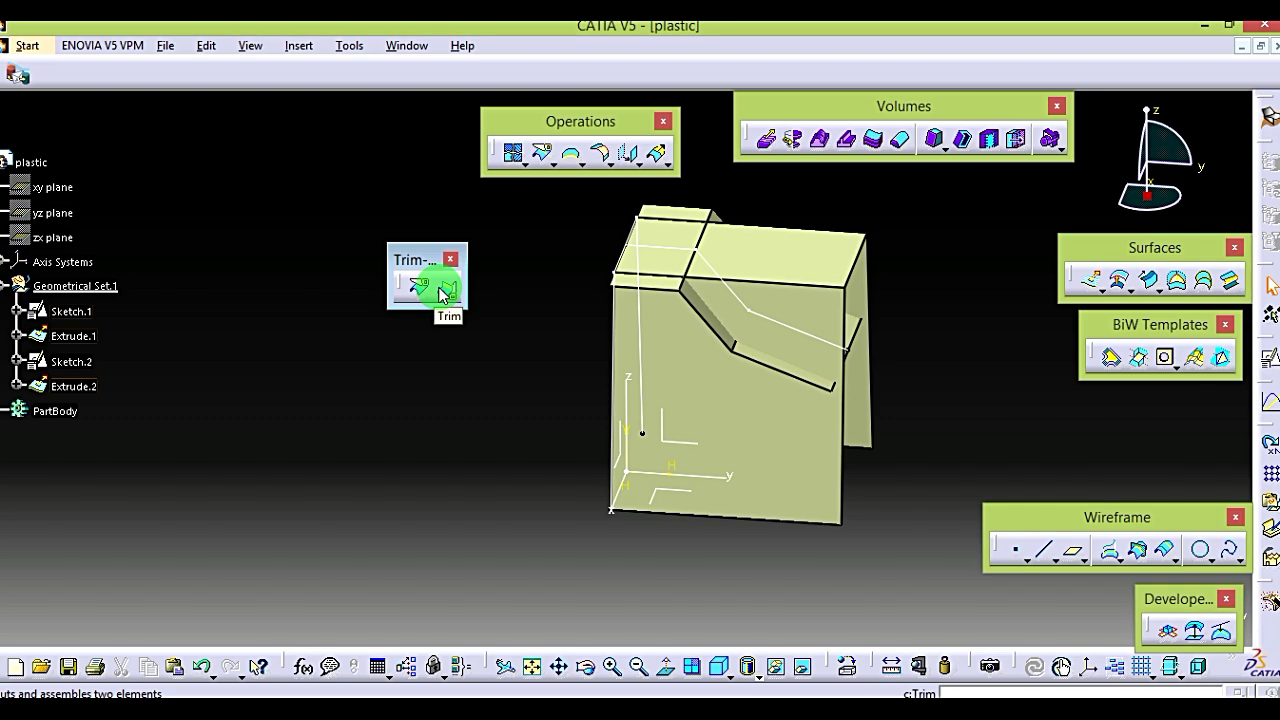
Step: Start a Trim with Extrude.2 and Extrude.1 as the two elements
{"action": "left_click", "coordinate": [447, 290]}
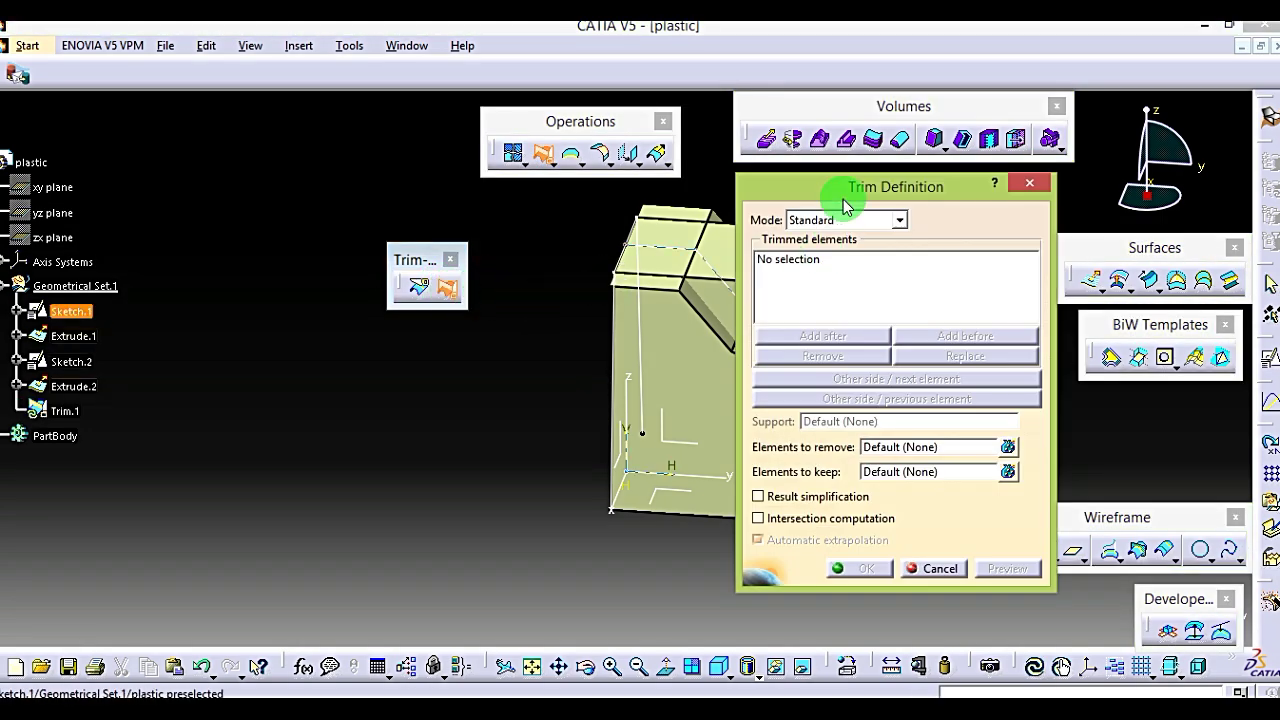
{"action": "left_click_drag", "start_coordinate": [847, 185], "coordinate": [250, 200]}
{"action": "left_click", "coordinate": [735, 398]}
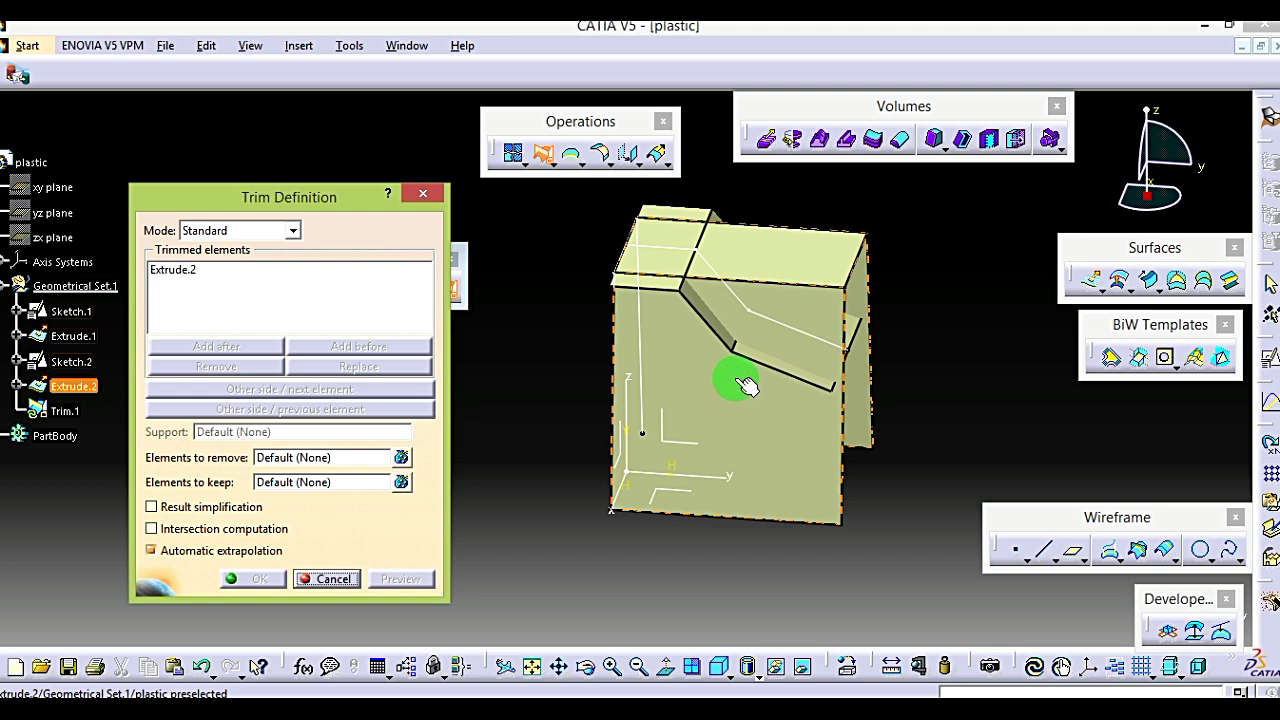
{"action": "left_click", "coordinate": [713, 316]}
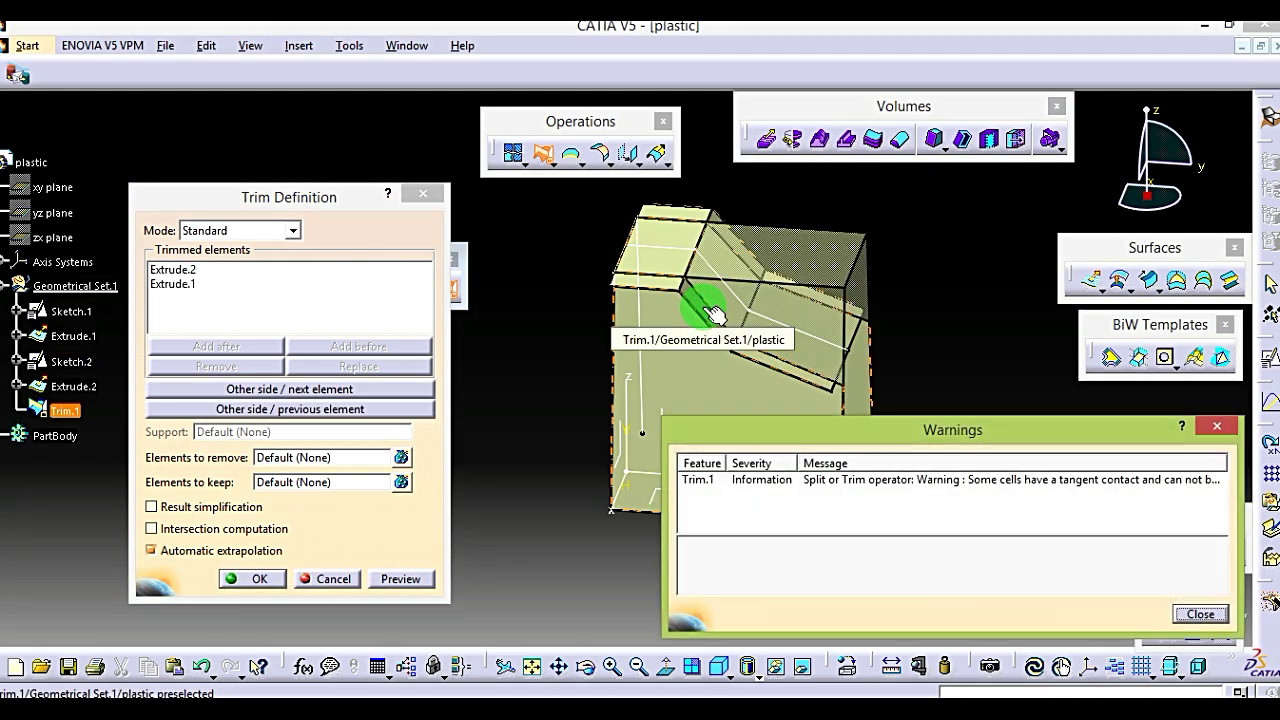
{"action": "left_click", "coordinate": [1218, 430]}
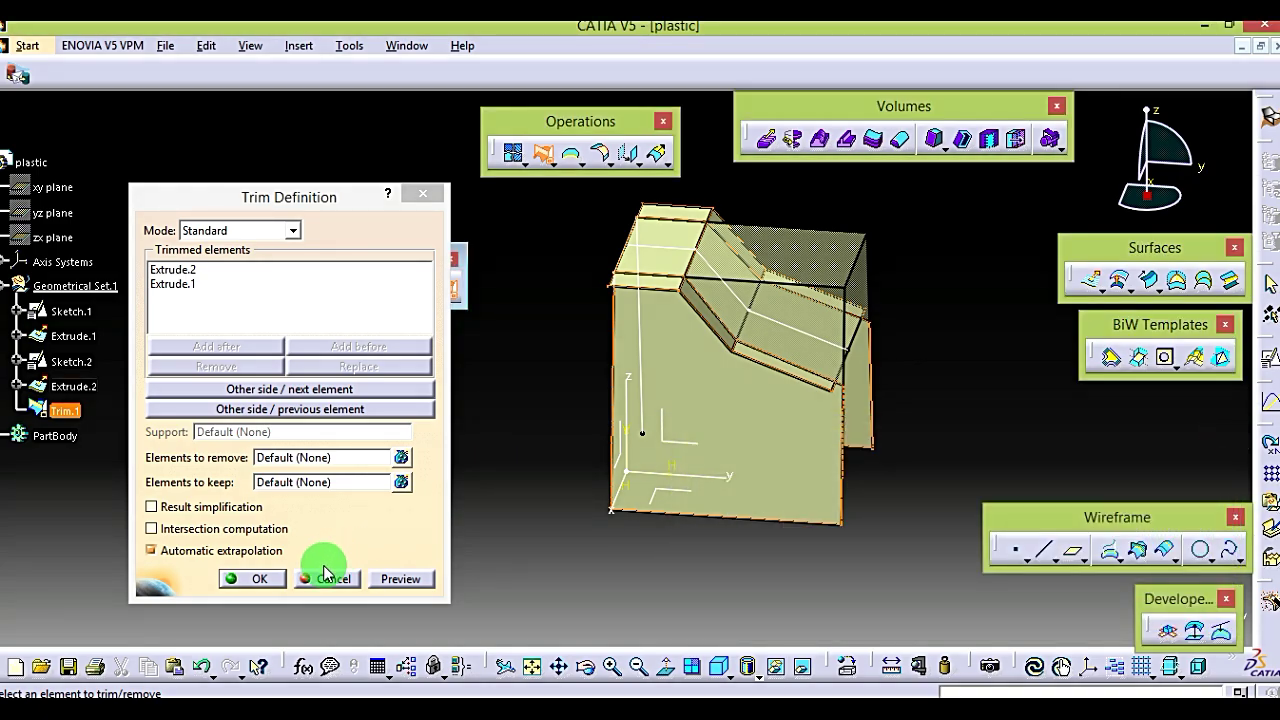
{"action": "middle_click_drag", "start_coordinate": [714, 463], "coordinate": [507, 432]}
Step: Cycle the kept sides until the hood-shaped bracket remains, then confirm Trim.1
{"action": "left_click", "coordinate": [386, 391]}
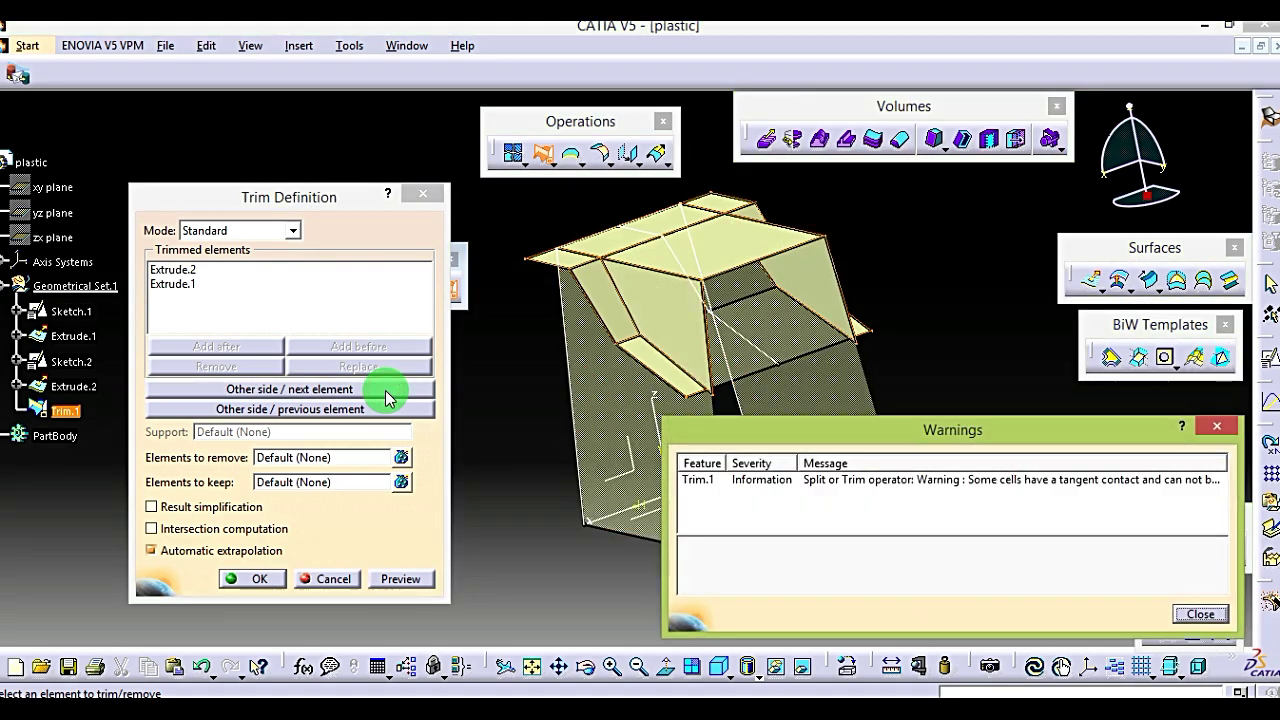
{"action": "left_click", "coordinate": [1201, 614]}
{"action": "left_click", "coordinate": [380, 394]}
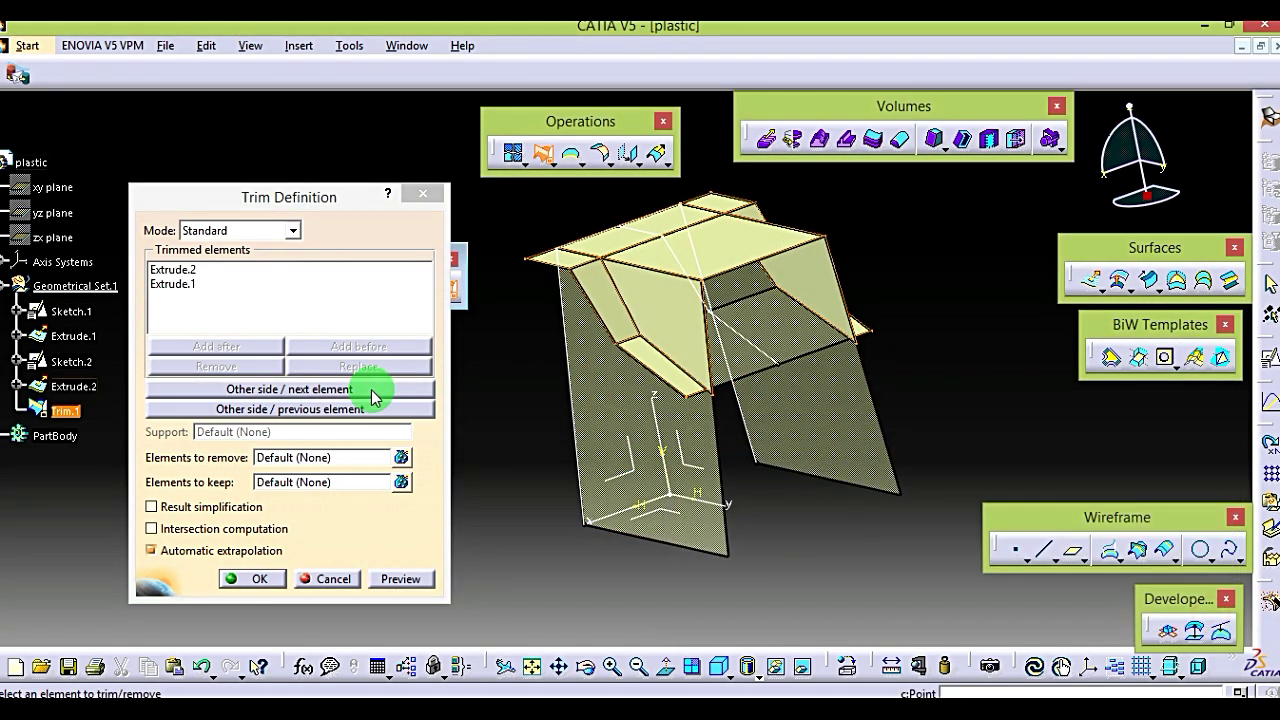
{"action": "left_click", "coordinate": [342, 390]}
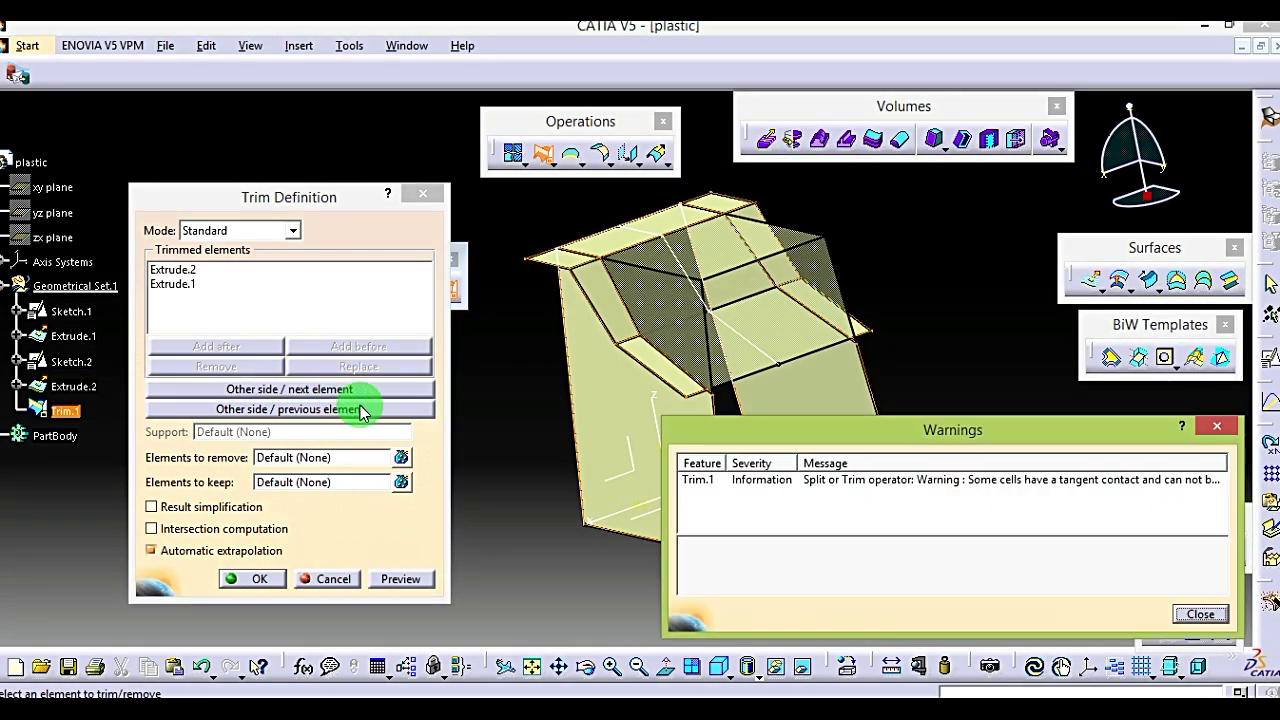
{"action": "left_click", "coordinate": [1212, 621]}
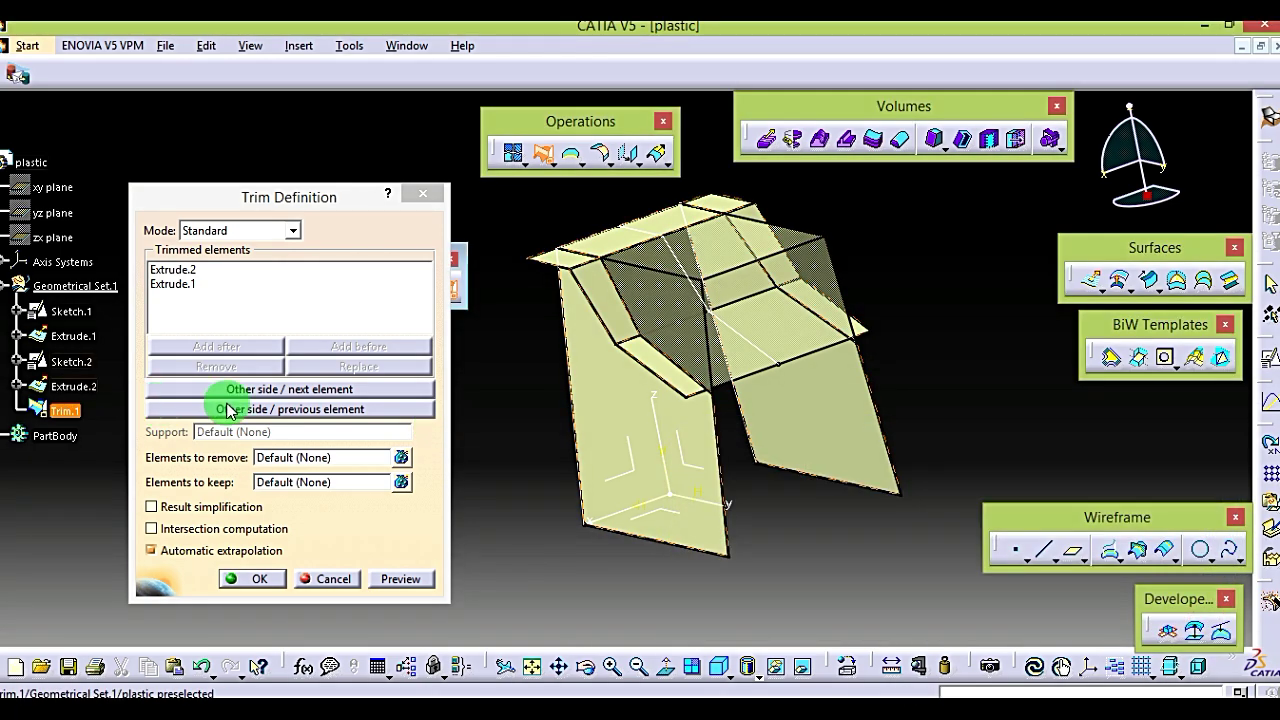
{"action": "left_click", "coordinate": [230, 409]}
{"action": "left_click", "coordinate": [1228, 620]}
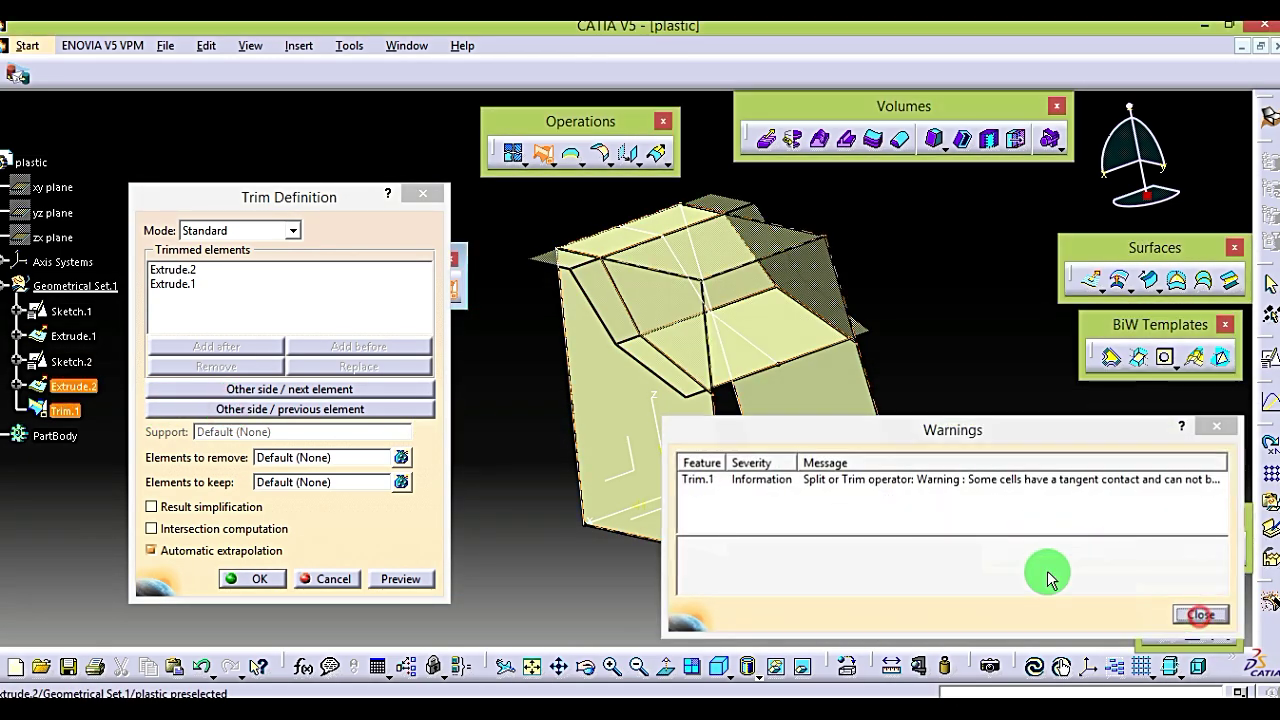
{"action": "middle_click_drag", "start_coordinate": [600, 474], "coordinate": [662, 508]}
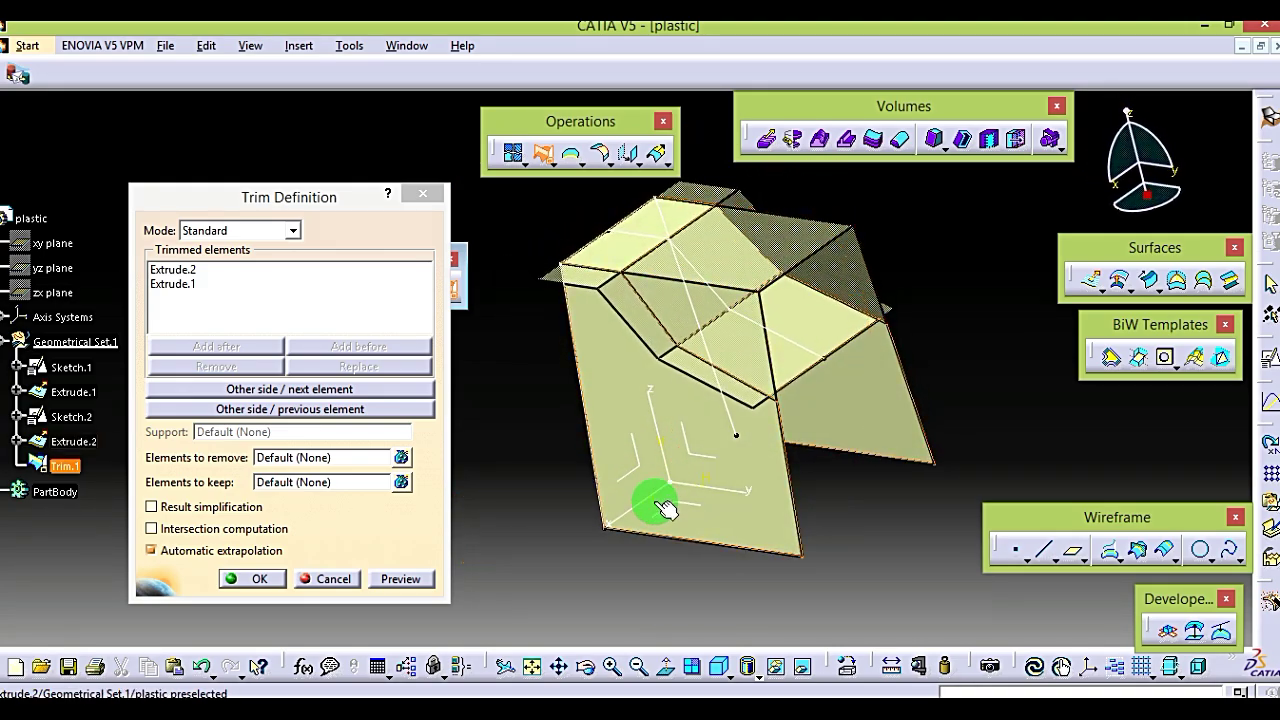
{"action": "left_click", "coordinate": [245, 578]}
{"action": "middle_click_drag", "start_coordinate": [560, 508], "coordinate": [516, 452]}
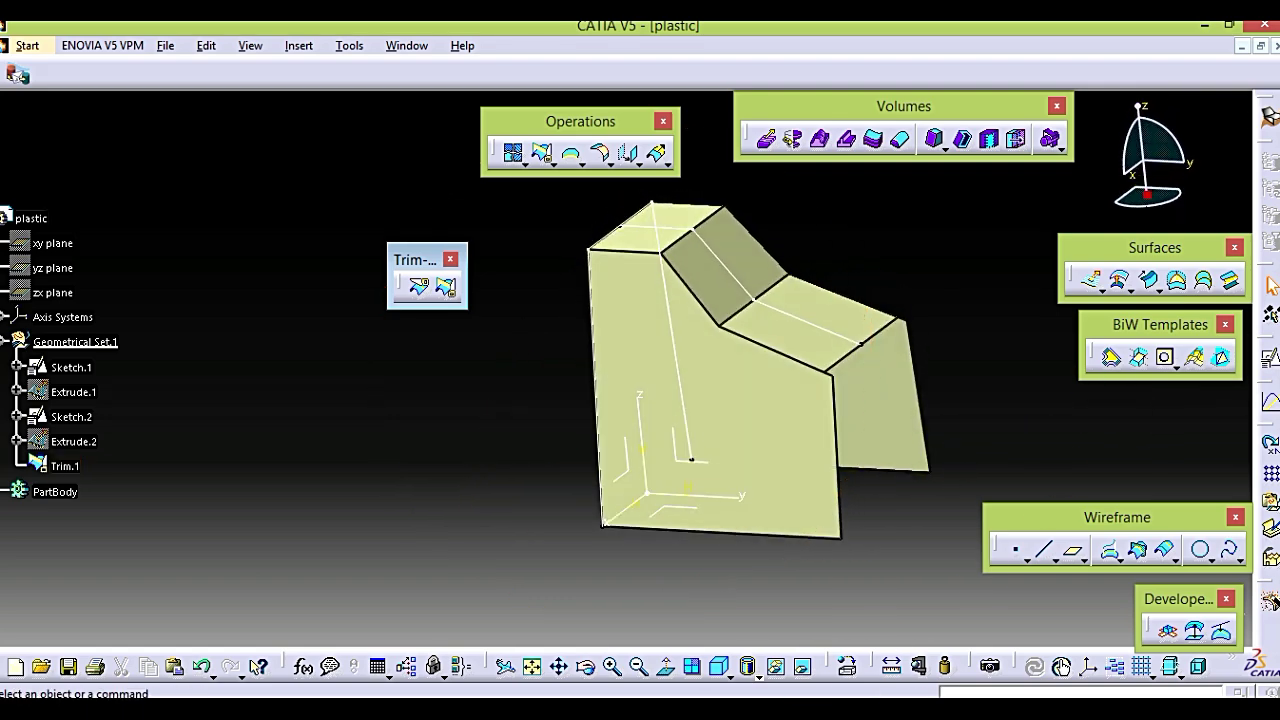
{"action": "key", "text": "alt+Tab"}
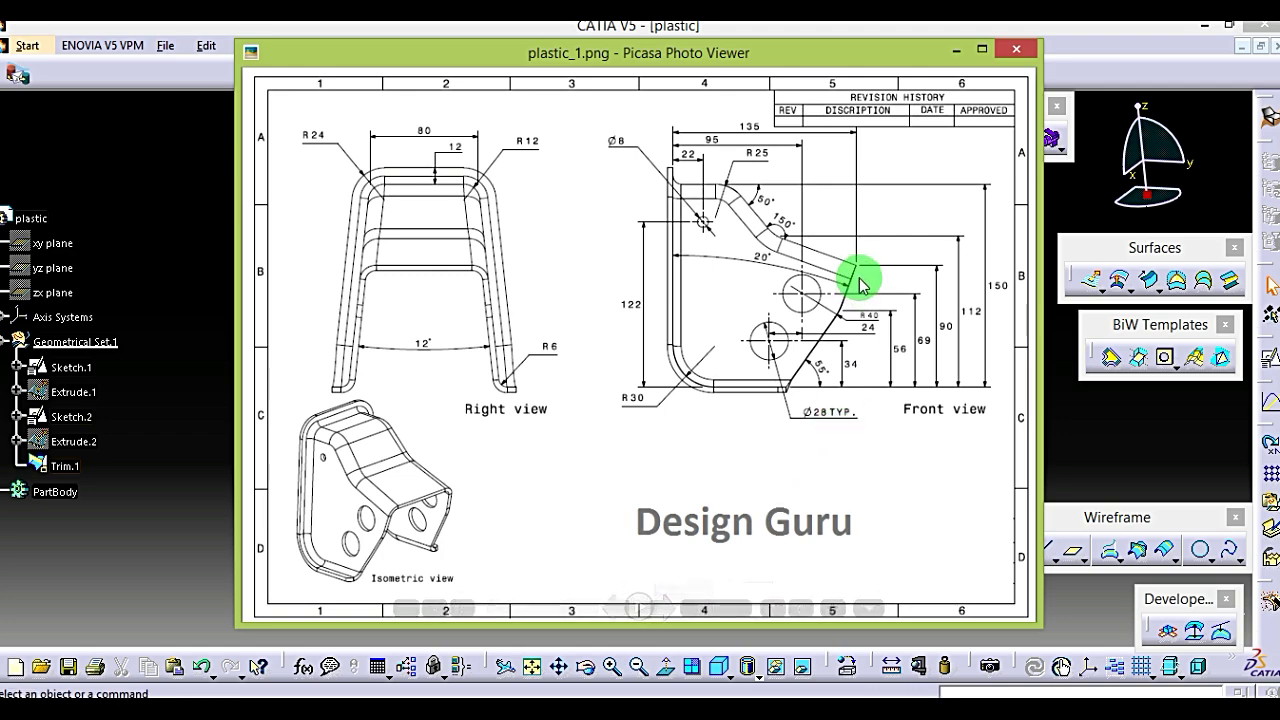
{"action": "left_click", "coordinate": [957, 49]}
{"action": "middle_click_drag", "start_coordinate": [199, 456], "coordinate": [396, 418]}
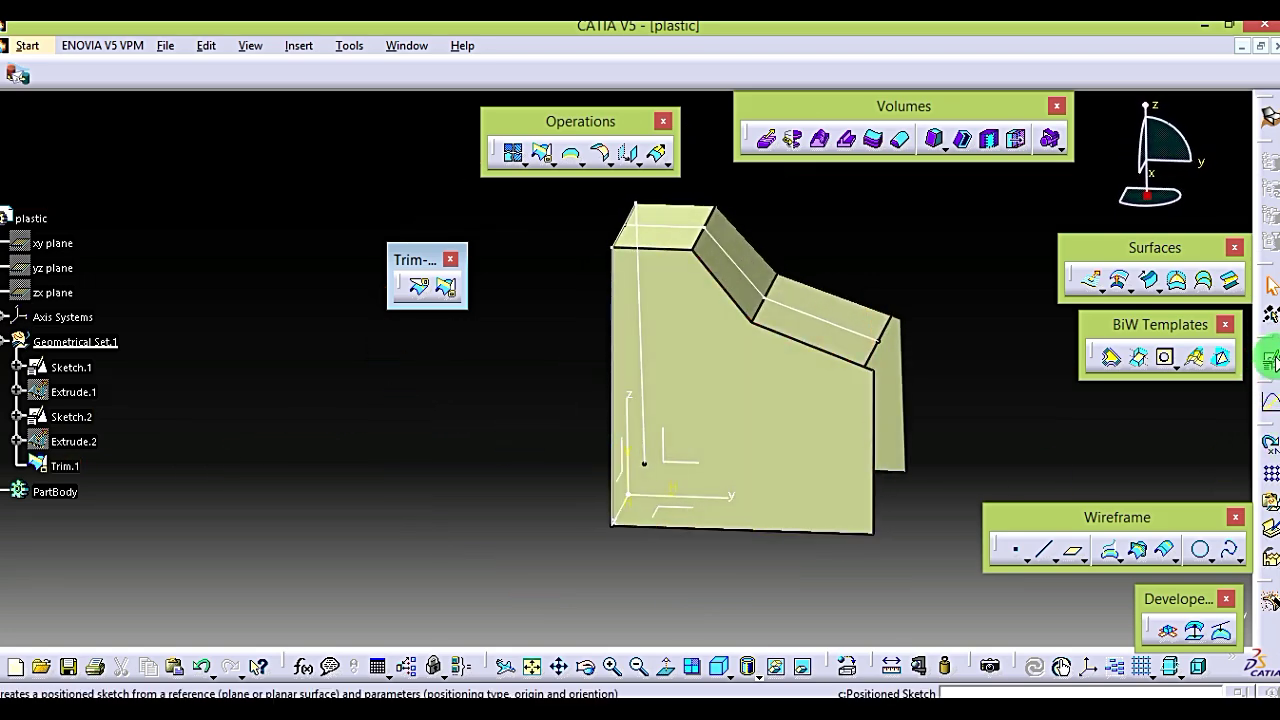
{"action": "left_click", "coordinate": [1270, 360]}
Step: Position Sketch.3 on the absolute axis system plane and enter the Sketcher
{"action": "mouse_move", "coordinate": [68, 561]}
{"action": "middle_mouse_down"}
{"action": "mouse_move", "coordinate": [449, 594]}
{"action": "mouse_move", "coordinate": [551, 549]}
{"action": "mouse_move", "coordinate": [691, 560]}
{"action": "mouse_move", "coordinate": [563, 523]}
{"action": "mouse_move", "coordinate": [677, 409]}
{"action": "middle_mouse_up"}
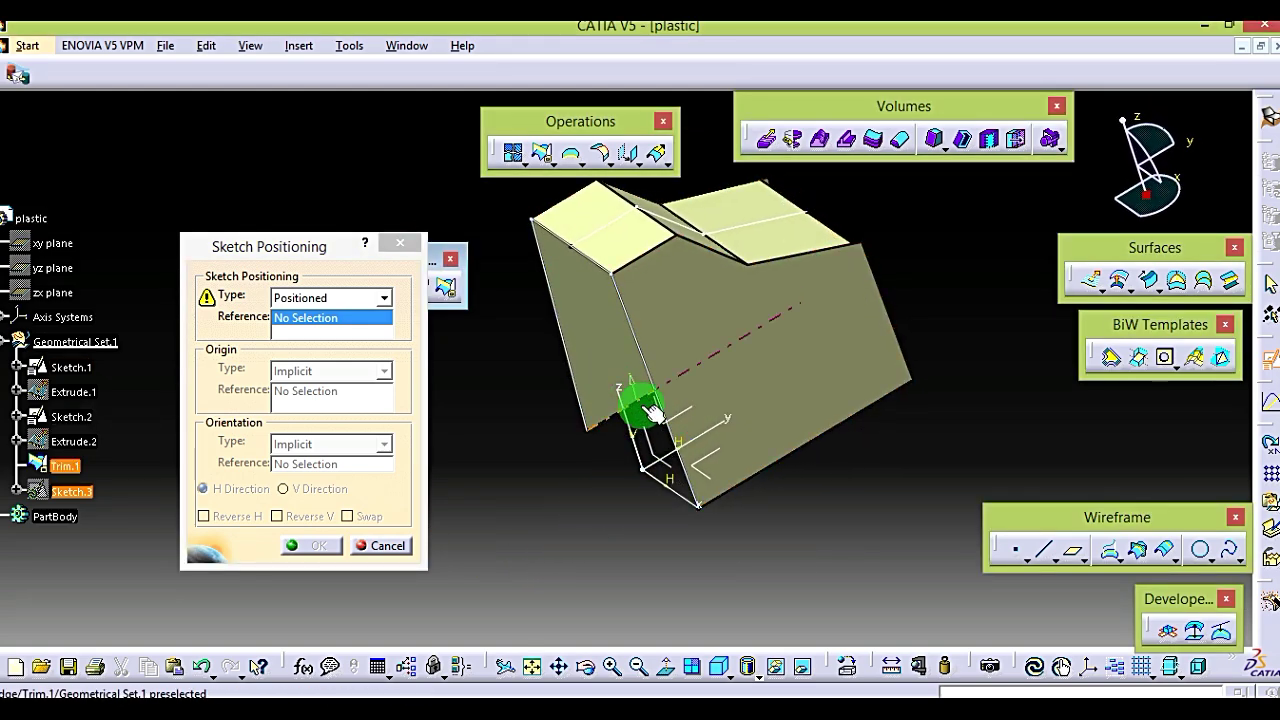
{"action": "left_click", "coordinate": [653, 415]}
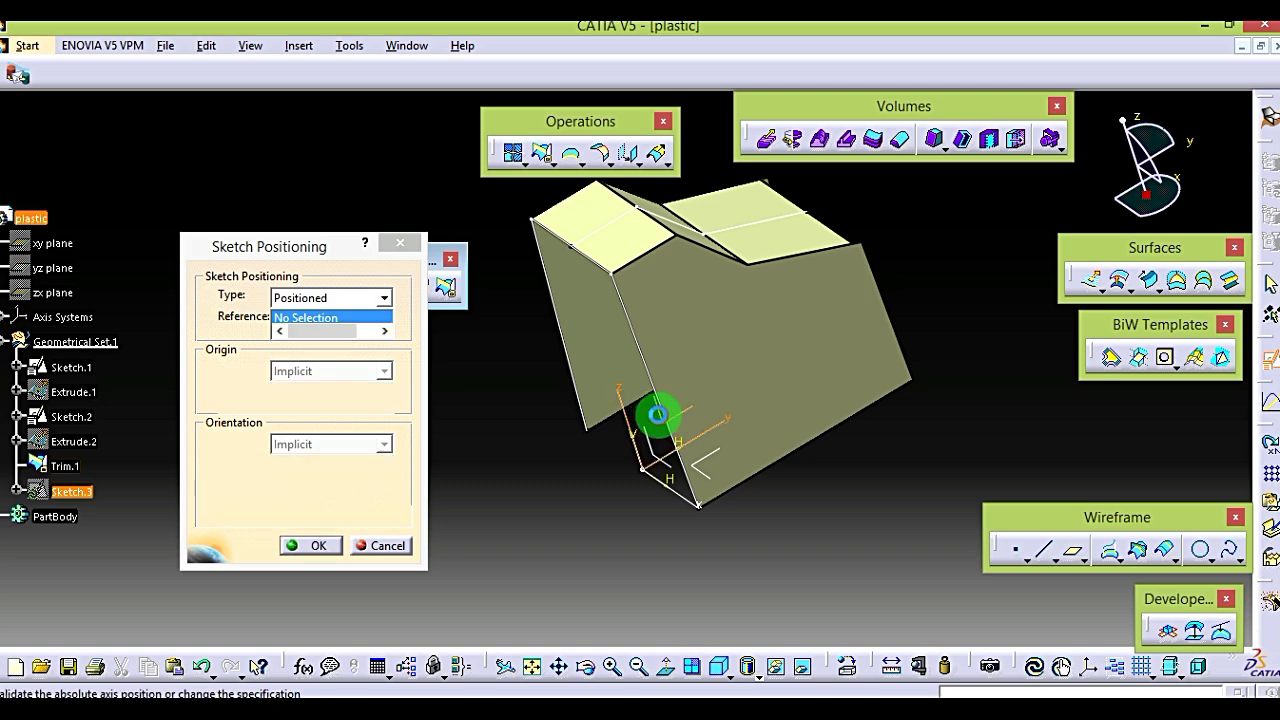
{"action": "left_click", "coordinate": [342, 546]}
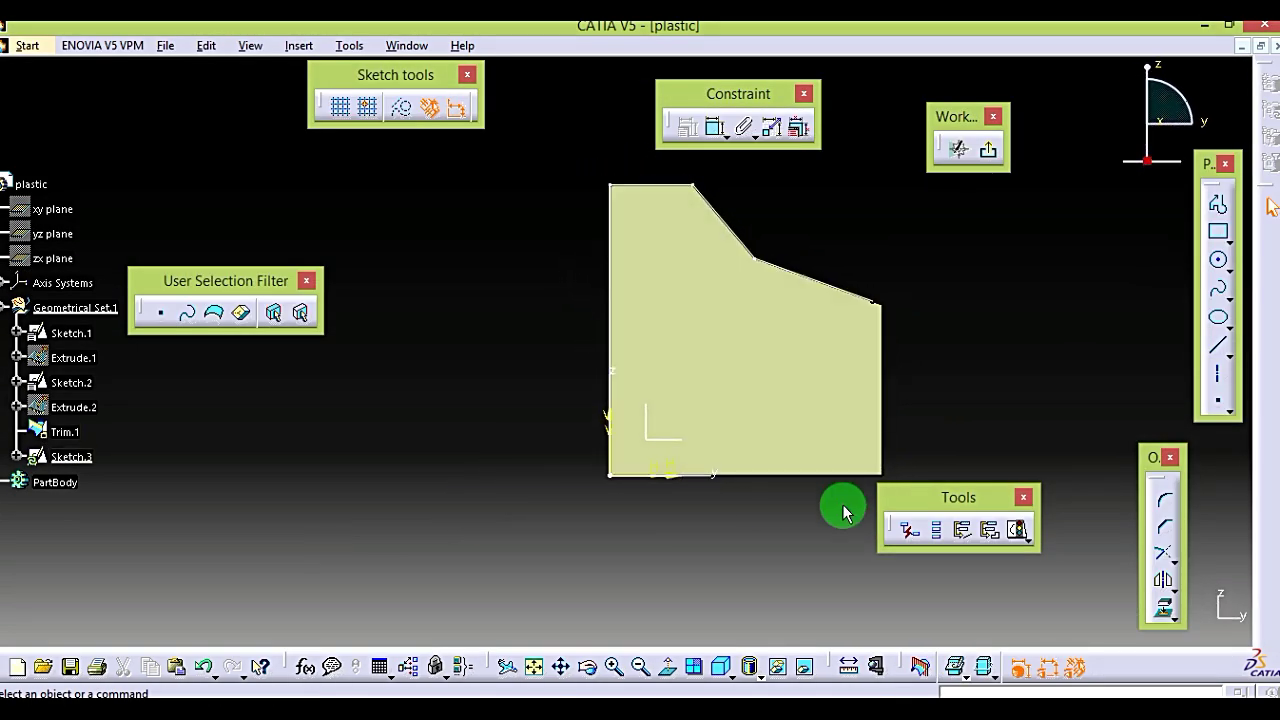
{"action": "mouse_move", "coordinate": [842, 515]}
{"action": "middle_mouse_down"}
{"action": "mouse_move", "coordinate": [671, 546]}
{"action": "mouse_move", "coordinate": [666, 523]}
{"action": "mouse_move", "coordinate": [629, 537]}
{"action": "mouse_move", "coordinate": [618, 561]}
{"action": "mouse_move", "coordinate": [645, 546]}
{"action": "middle_mouse_up"}
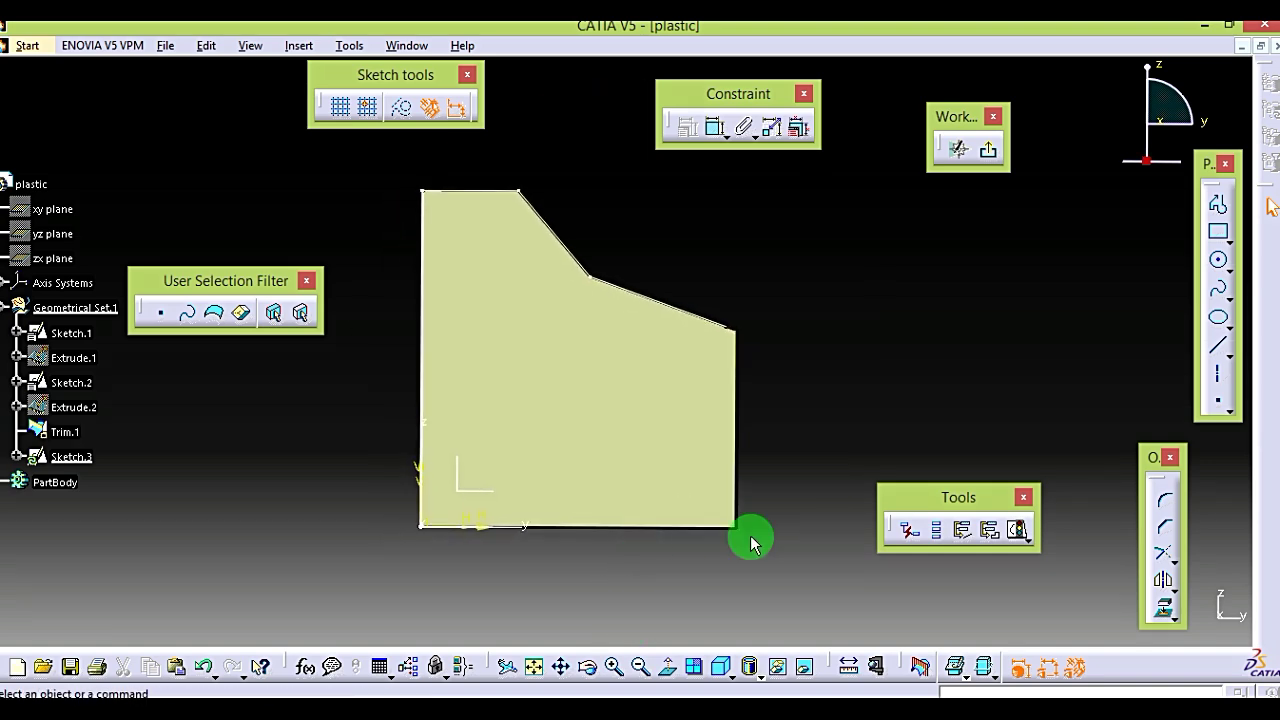
{"action": "left_click", "coordinate": [1221, 351]}
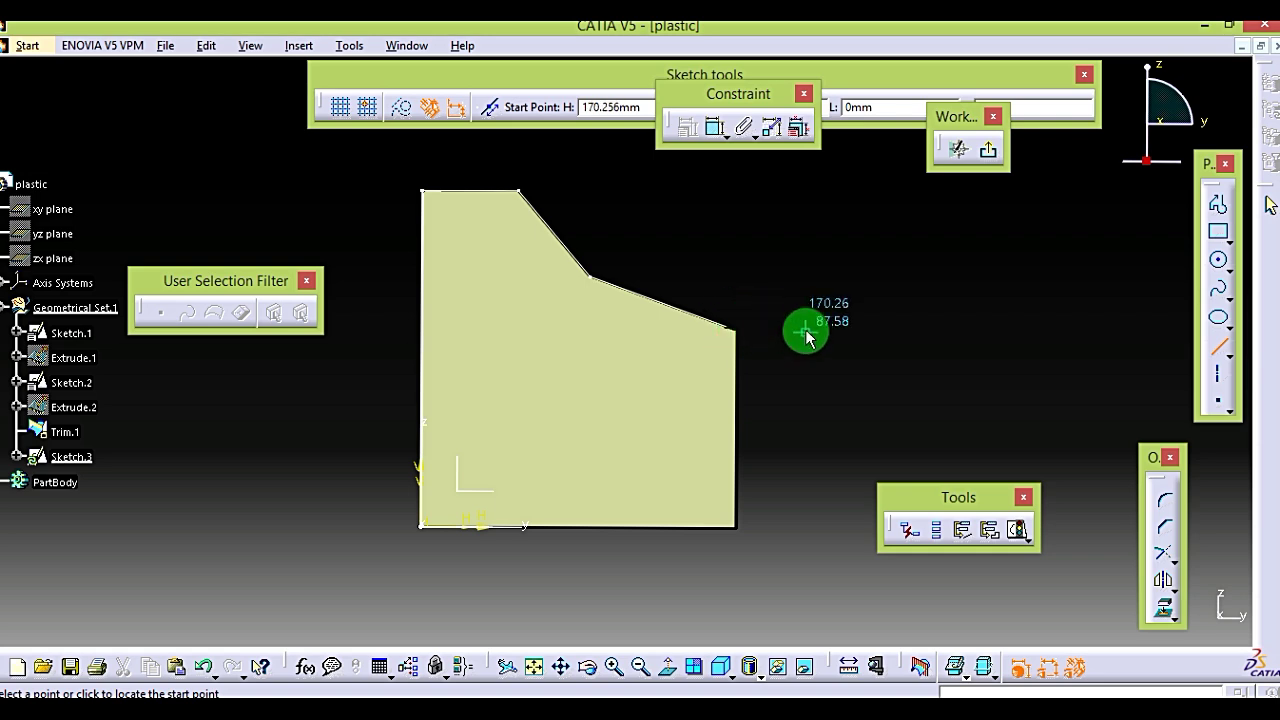
{"action": "left_click", "coordinate": [727, 328]}
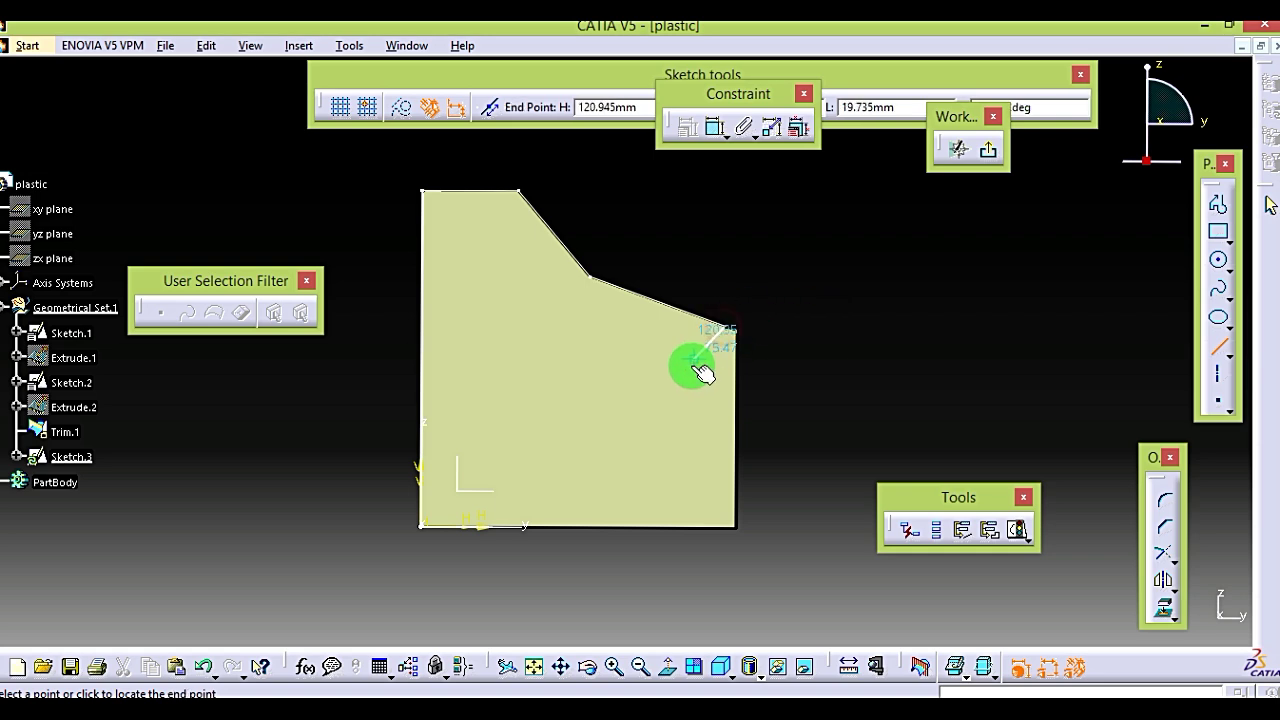
{"action": "left_click", "coordinate": [686, 430]}
{"action": "key", "text": "alt+Tab"}
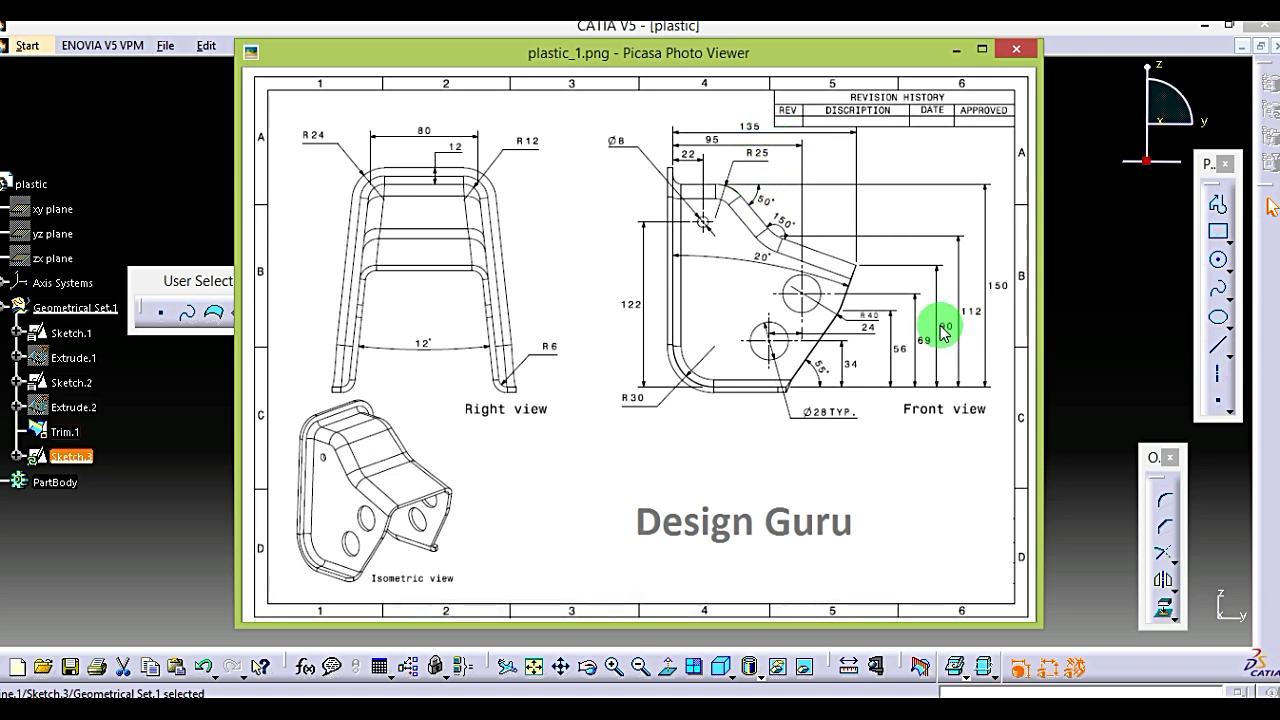
Step: Set the profile's top width to 135 and right side height to 90
{"action": "left_click", "coordinate": [957, 50]}
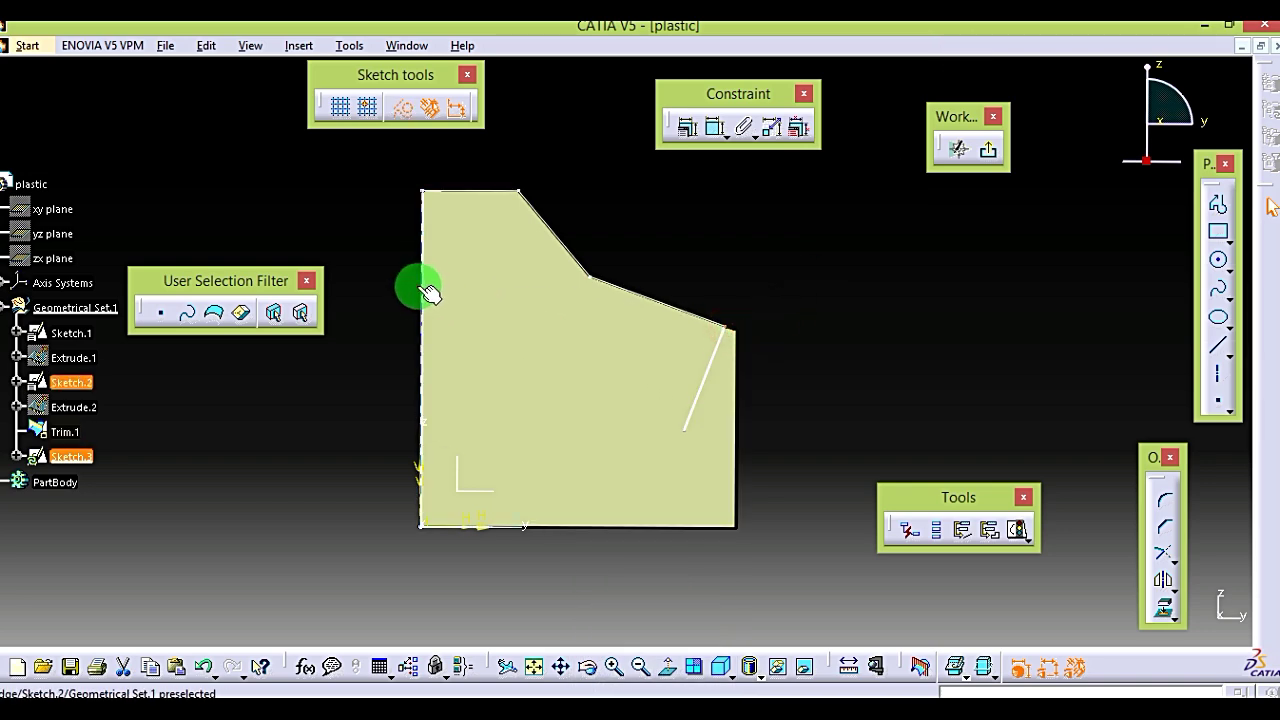
{"action": "left_click", "coordinate": [545, 165]}
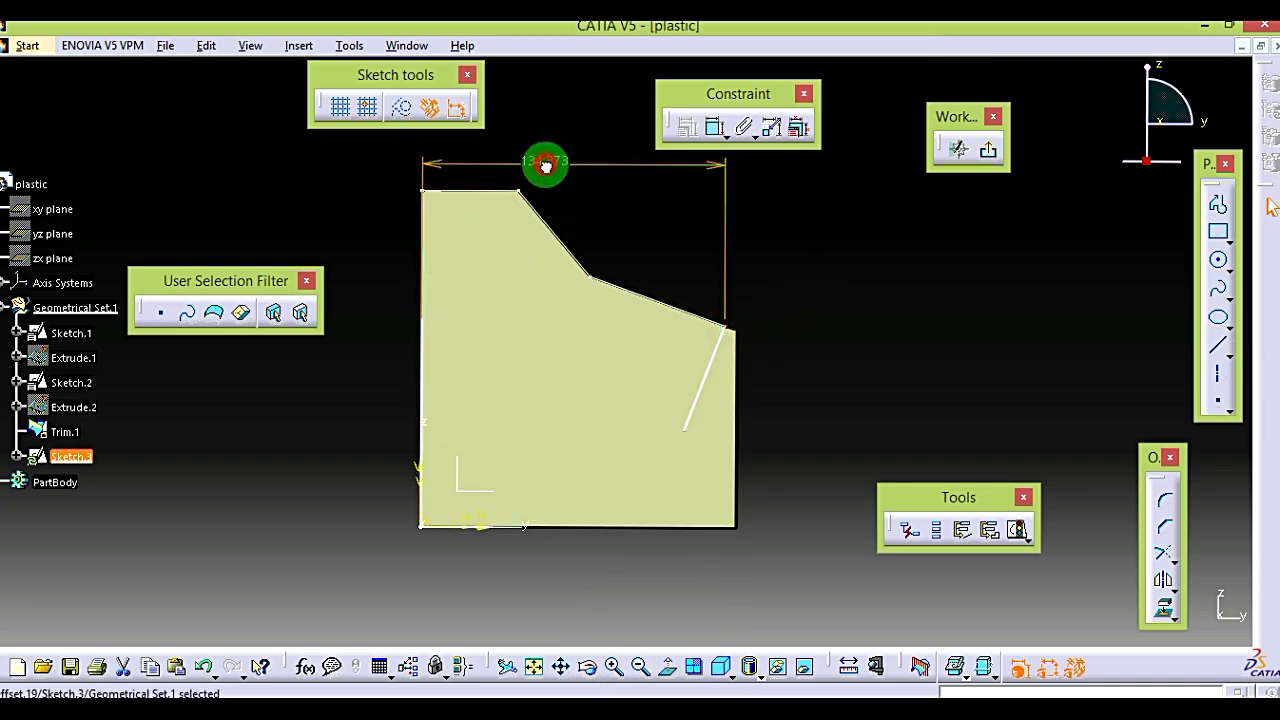
{"action": "double_click", "coordinate": [547, 170]}
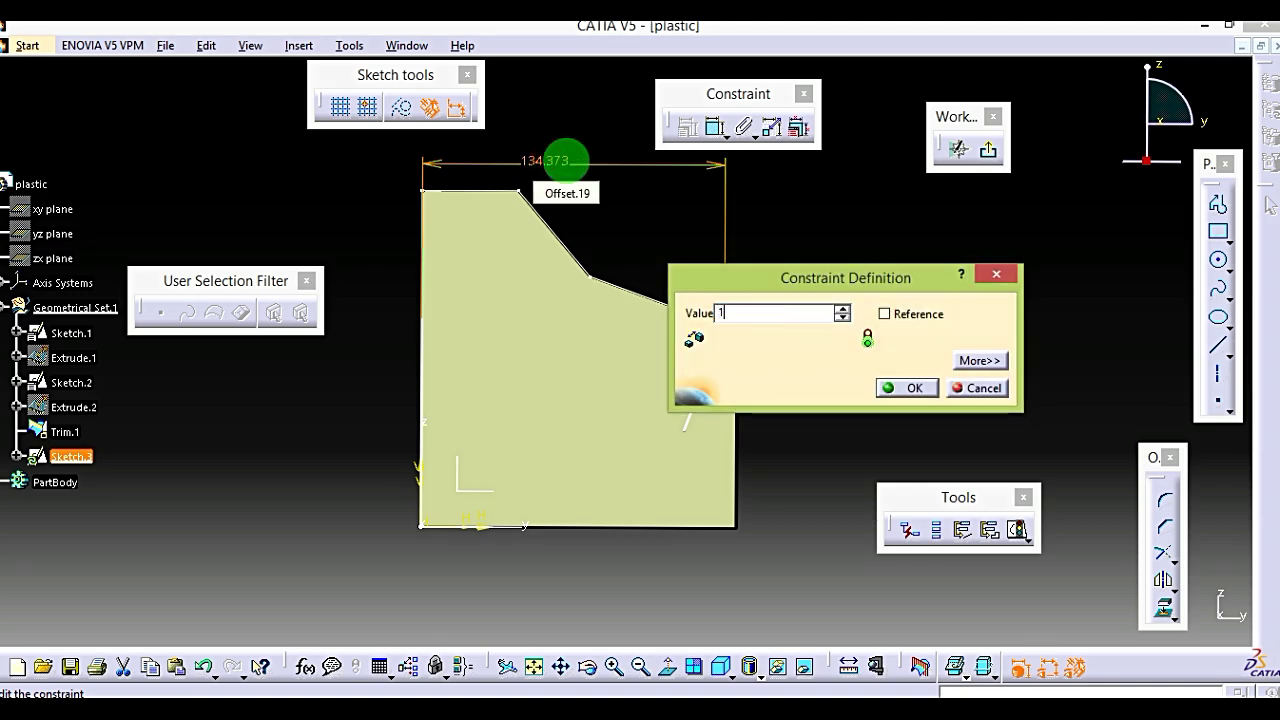
{"action": "key", "text": "Return"}
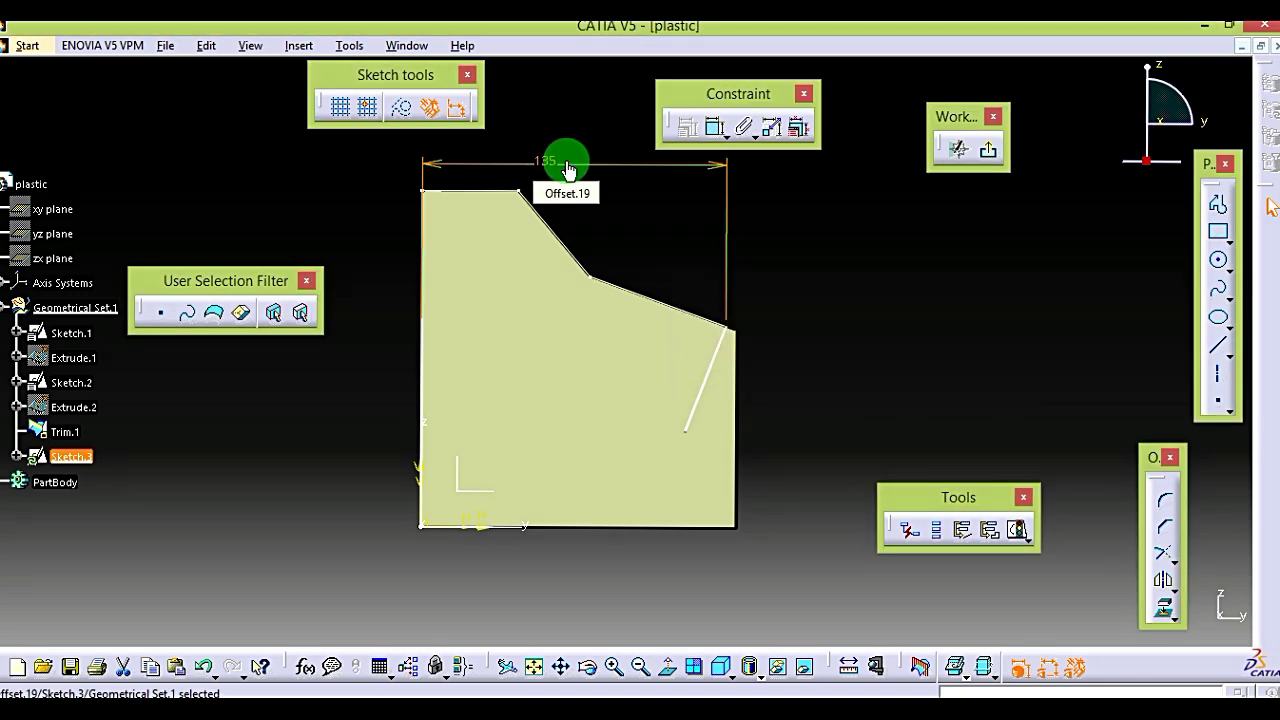
{"action": "left_click", "coordinate": [735, 336]}
{"action": "left_click", "coordinate": [484, 523]}
{"action": "left_click", "coordinate": [790, 447]}
{"action": "double_click", "coordinate": [790, 447]}
{"action": "type", "text": "90"}
{"action": "key", "text": "Return"}
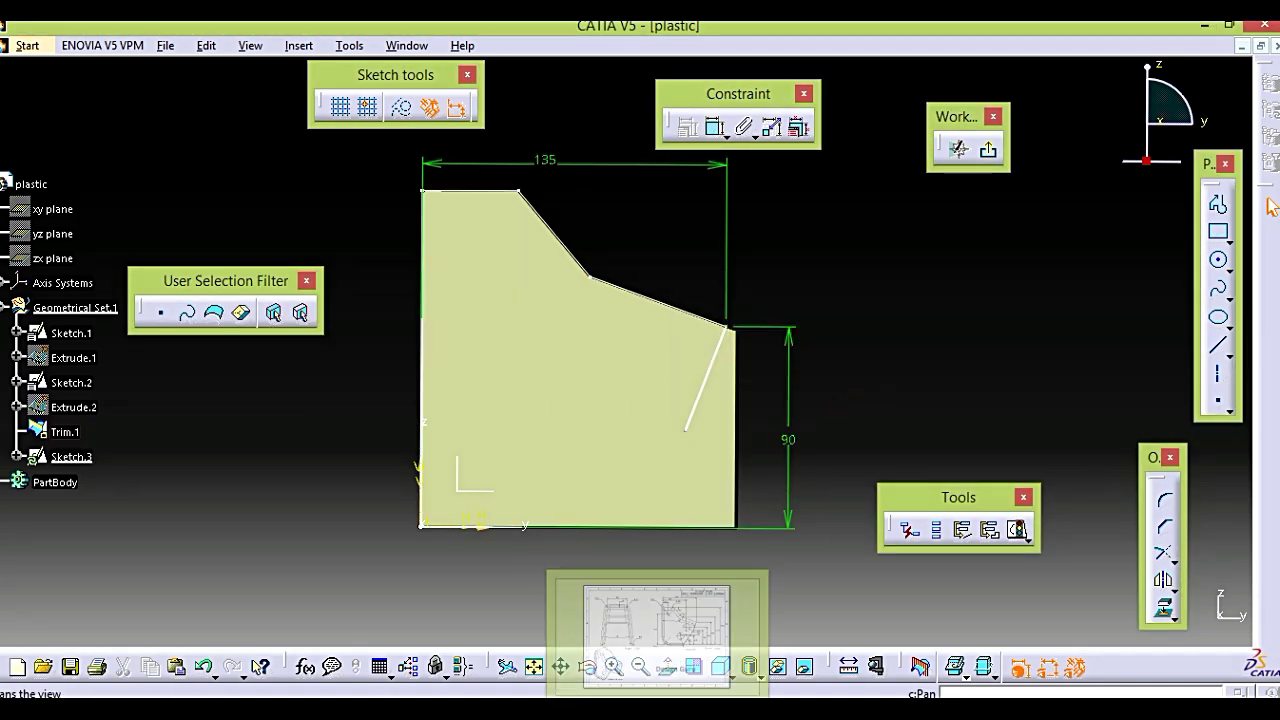
{"action": "left_click", "coordinate": [640, 615]}
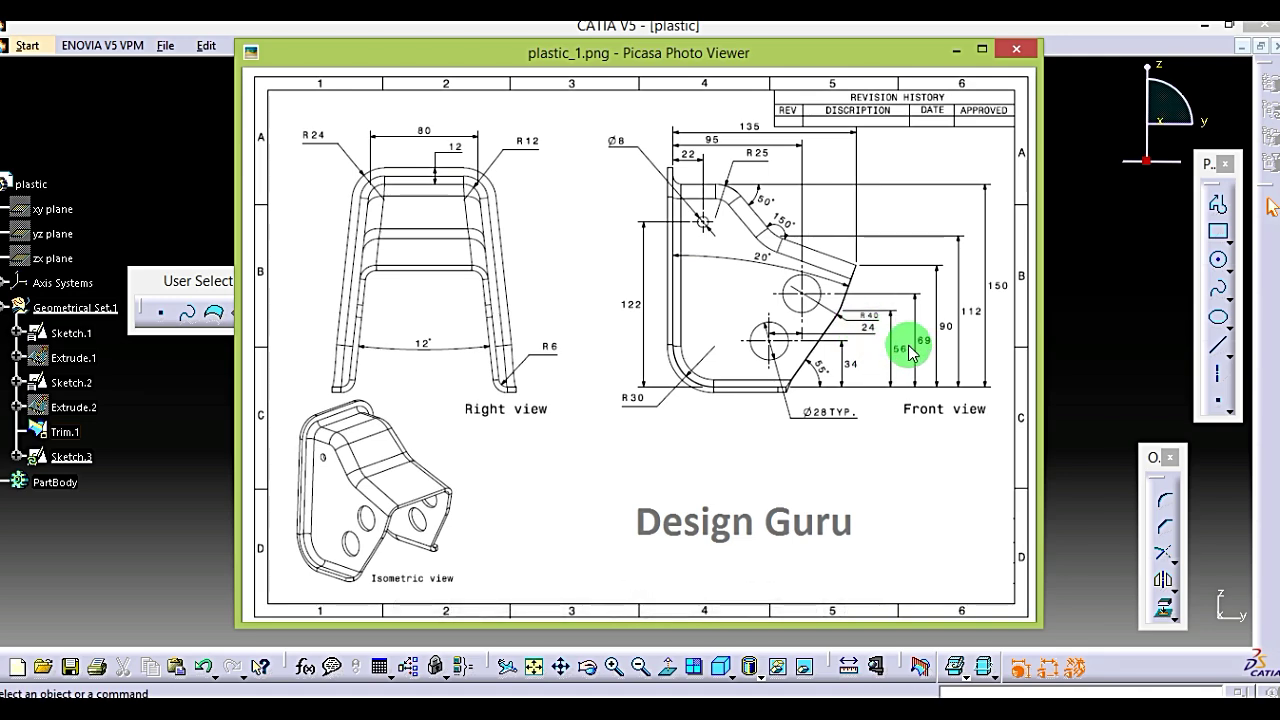
Step: Dimension the slanted line's lower end to 56 above the bottom edge
{"action": "left_click", "coordinate": [957, 52]}
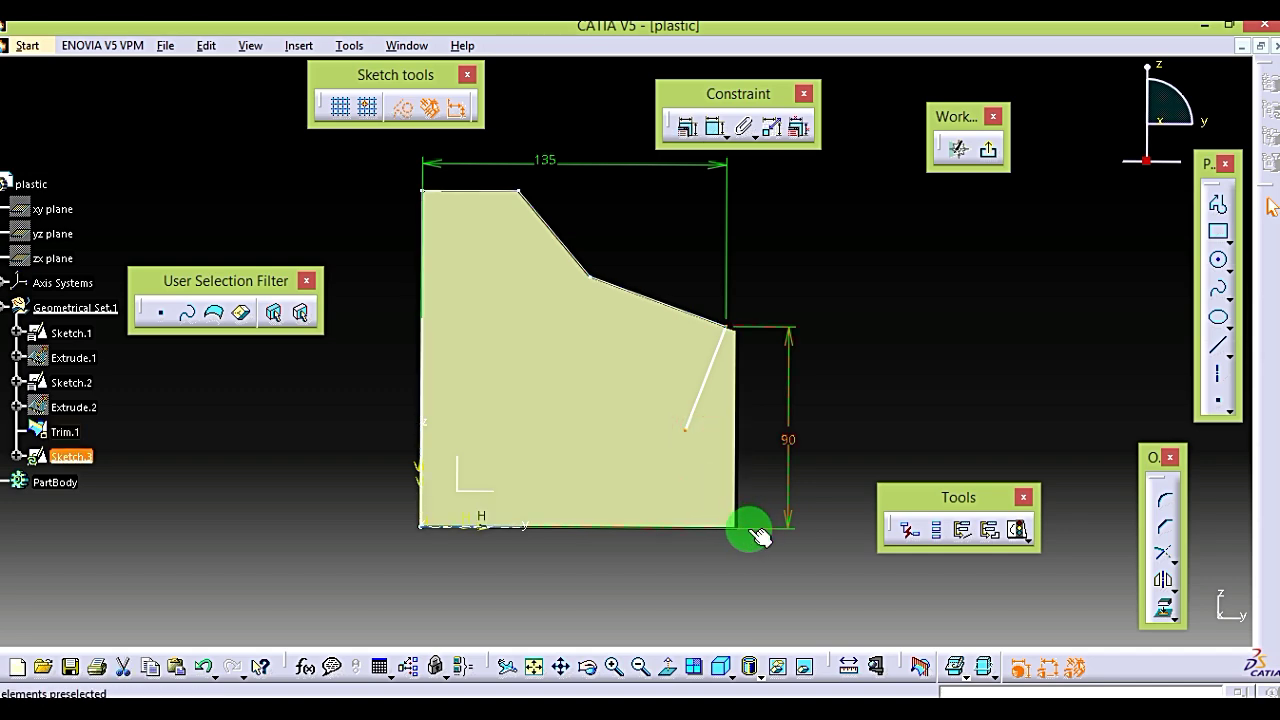
{"action": "left_click", "coordinate": [502, 528]}
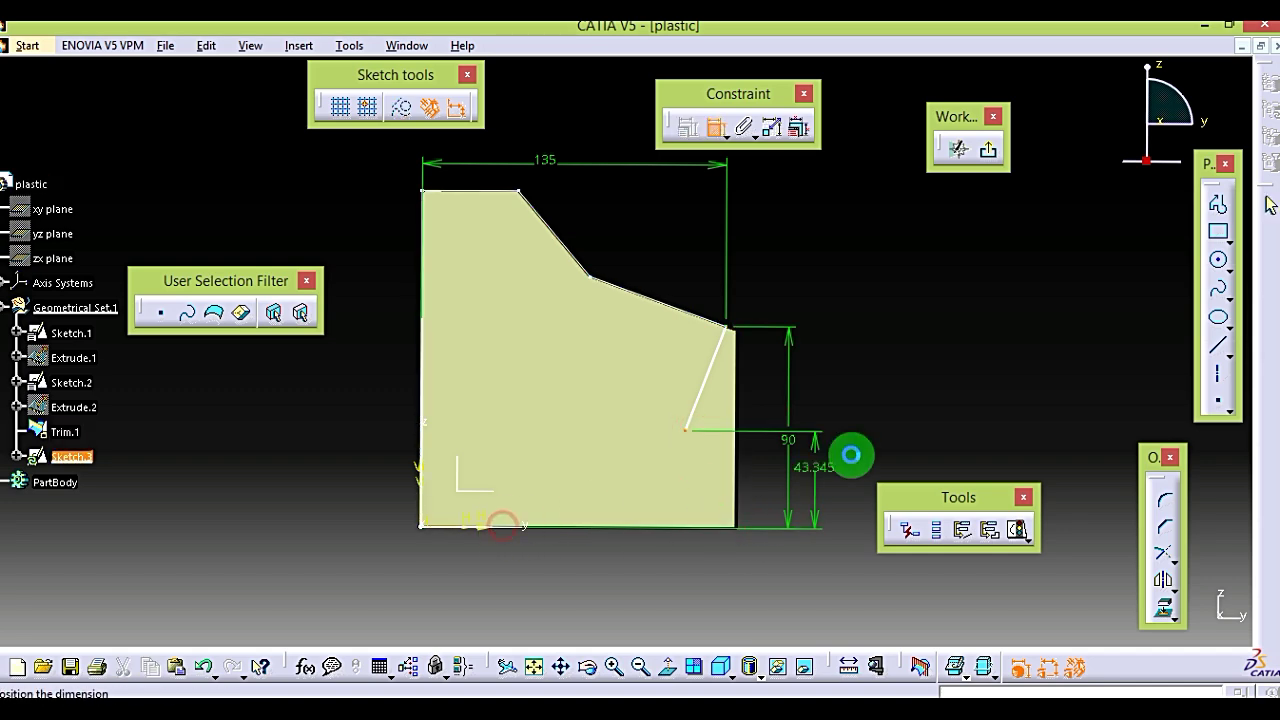
{"action": "left_click", "coordinate": [852, 455]}
{"action": "double_click", "coordinate": [850, 445]}
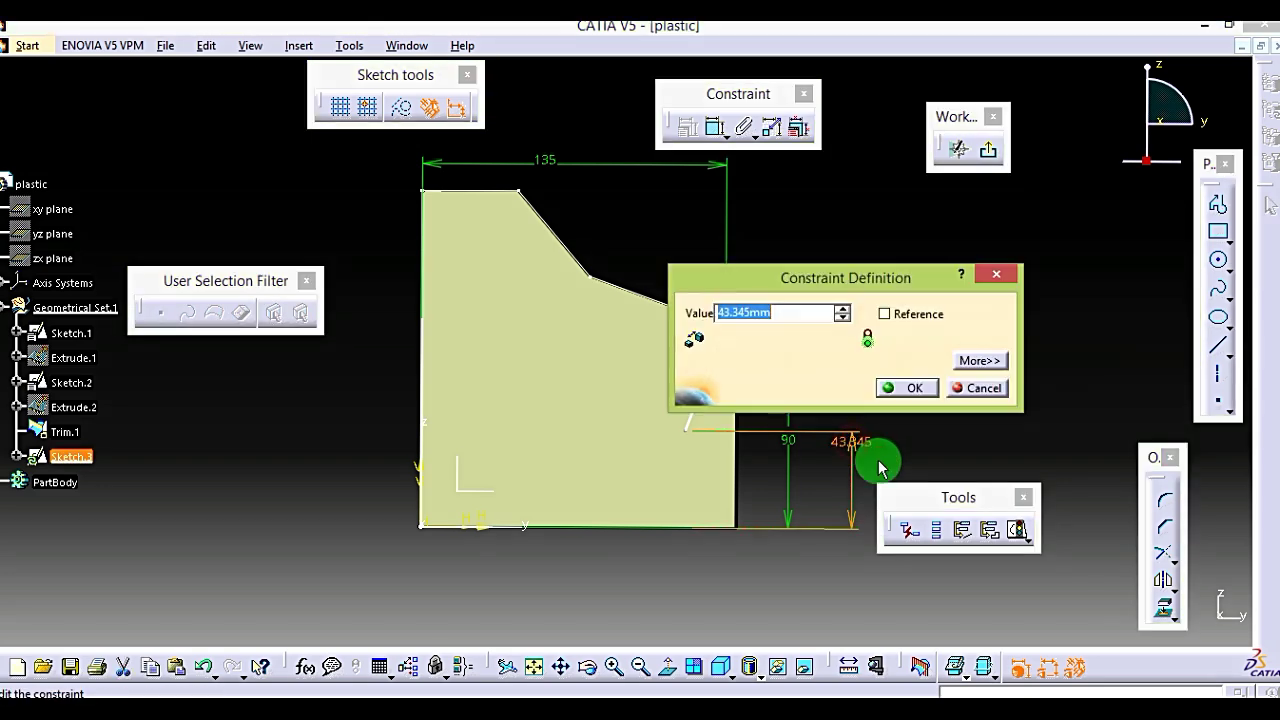
{"action": "type", "text": "56"}
{"action": "key", "text": "Return"}
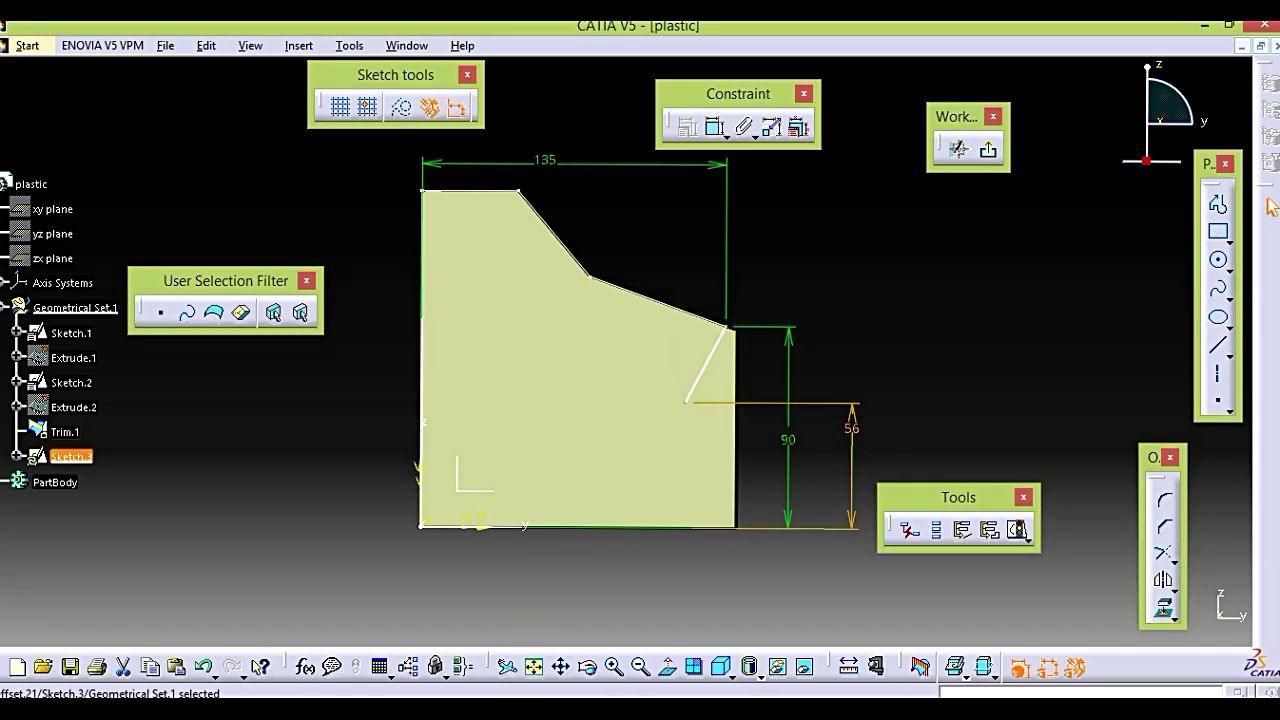
Step: Constrain the slanted line to 20° from the left vertical edge
{"action": "key", "text": "alt+Tab"}
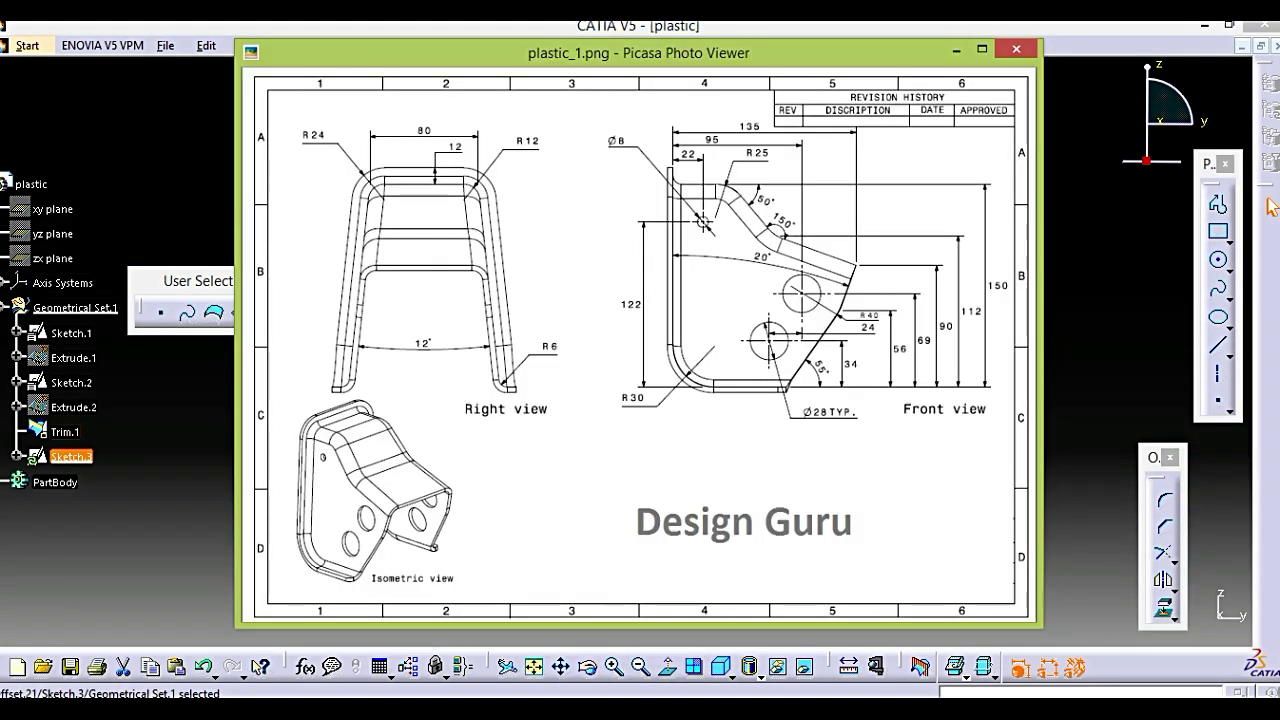
{"action": "left_click", "coordinate": [684, 367]}
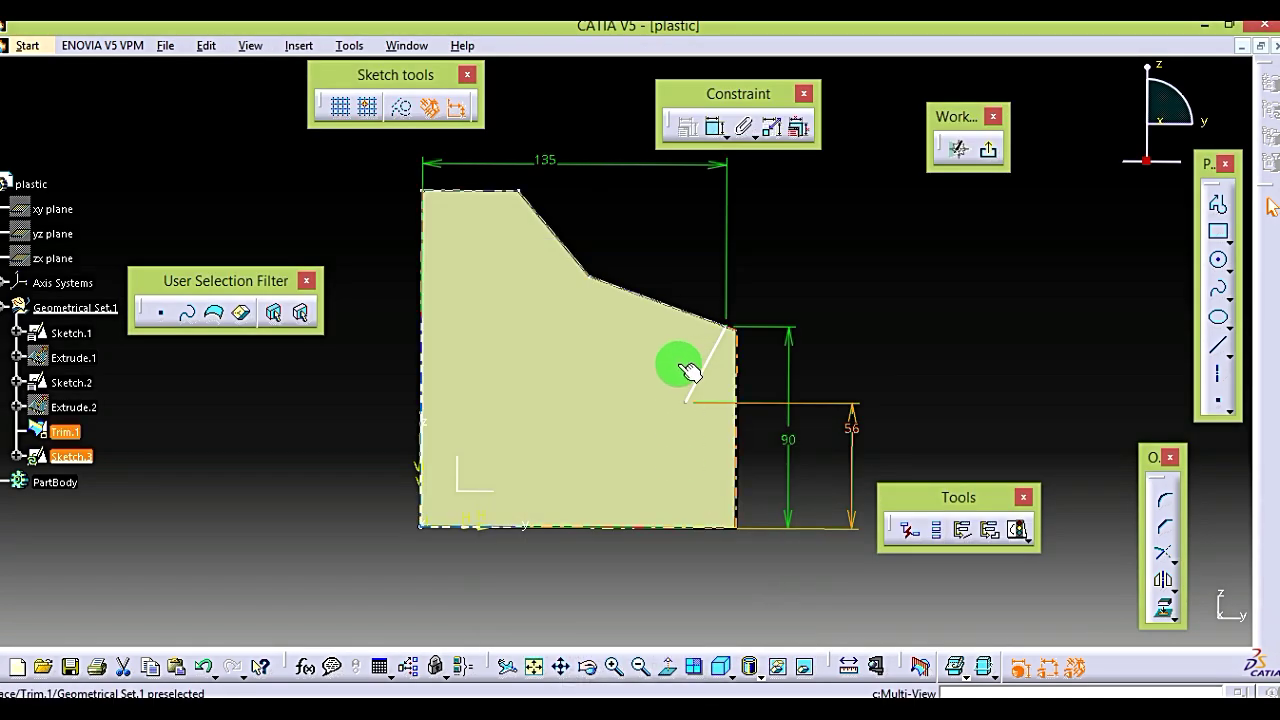
{"action": "left_click", "coordinate": [714, 376]}
{"action": "left_click", "coordinate": [426, 343]}
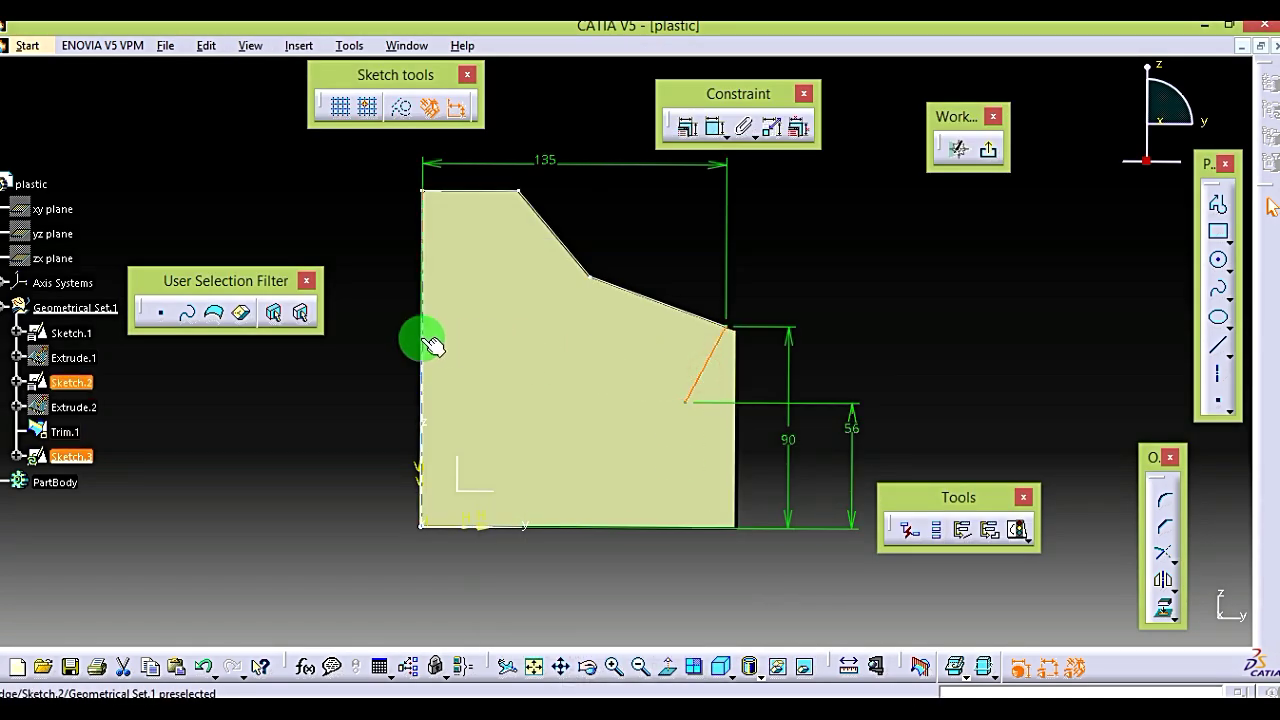
{"action": "left_click", "coordinate": [543, 311]}
{"action": "double_click", "coordinate": [563, 312]}
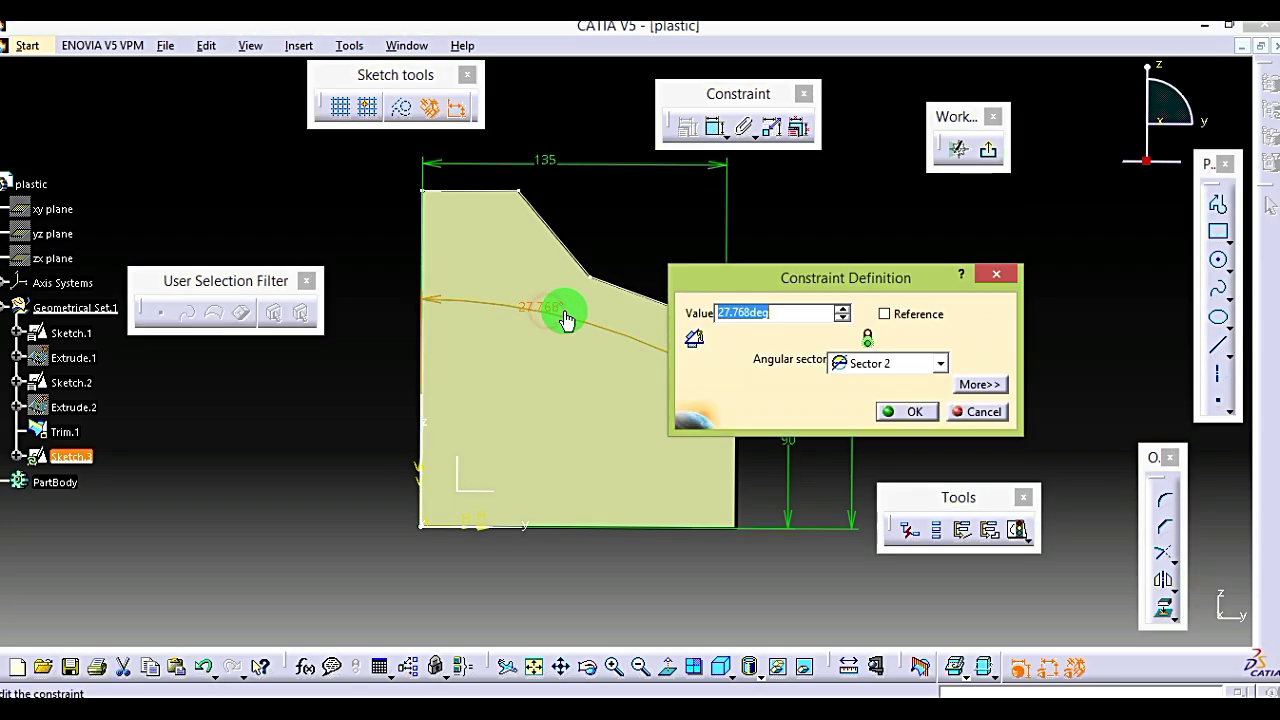
{"action": "key", "text": "Return"}
{"action": "left_click", "coordinate": [966, 290]}
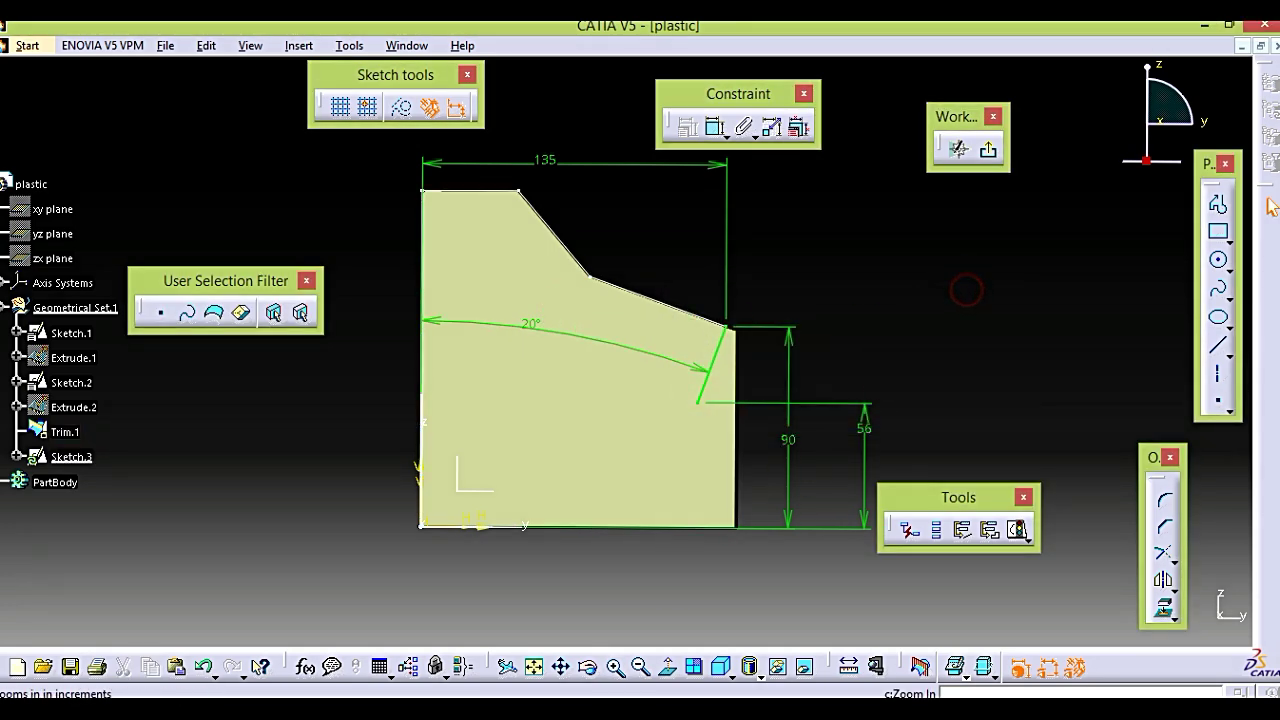
{"action": "key", "text": "alt+Tab"}
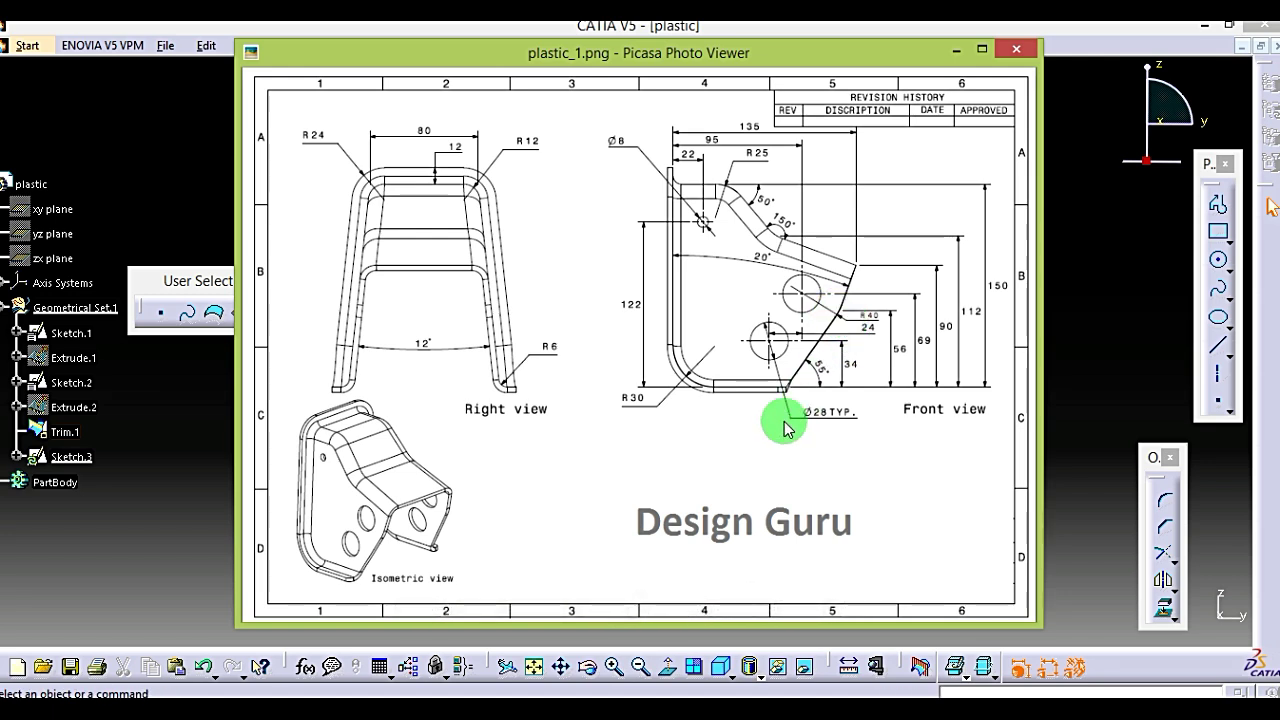
Step: Draw a line from the slanted line's lower end down to the bottom edge
{"action": "left_click", "coordinate": [957, 49]}
{"action": "left_click", "coordinate": [1218, 345]}
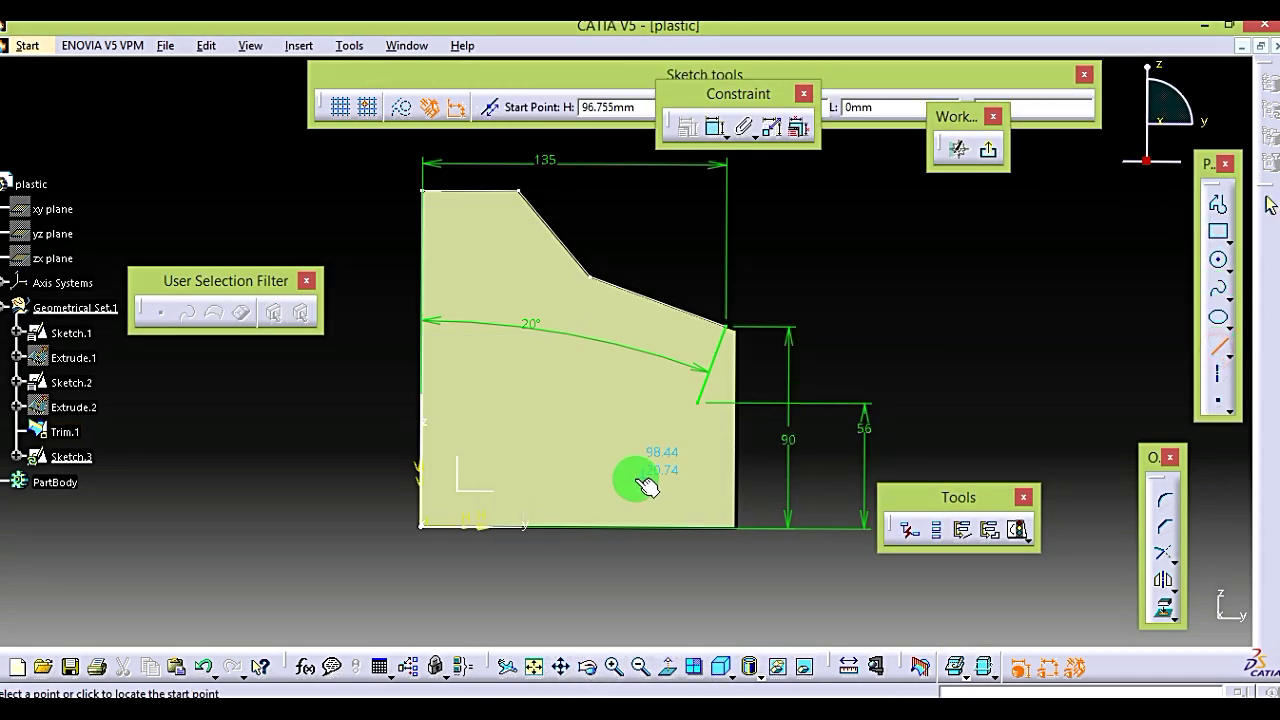
{"action": "left_click", "coordinate": [700, 403]}
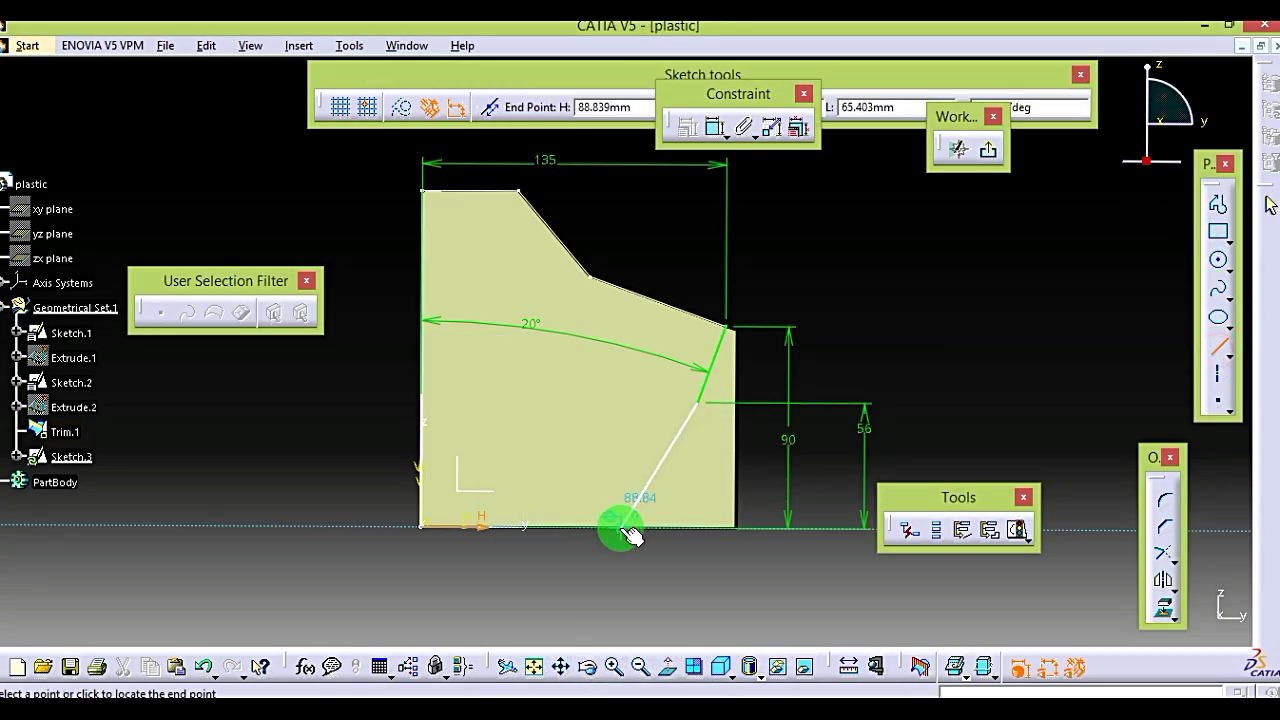
{"action": "left_click", "coordinate": [627, 521]}
Step: Dimension the new line at 55° to the sketch's horizontal axis
{"action": "left_click", "coordinate": [671, 450]}
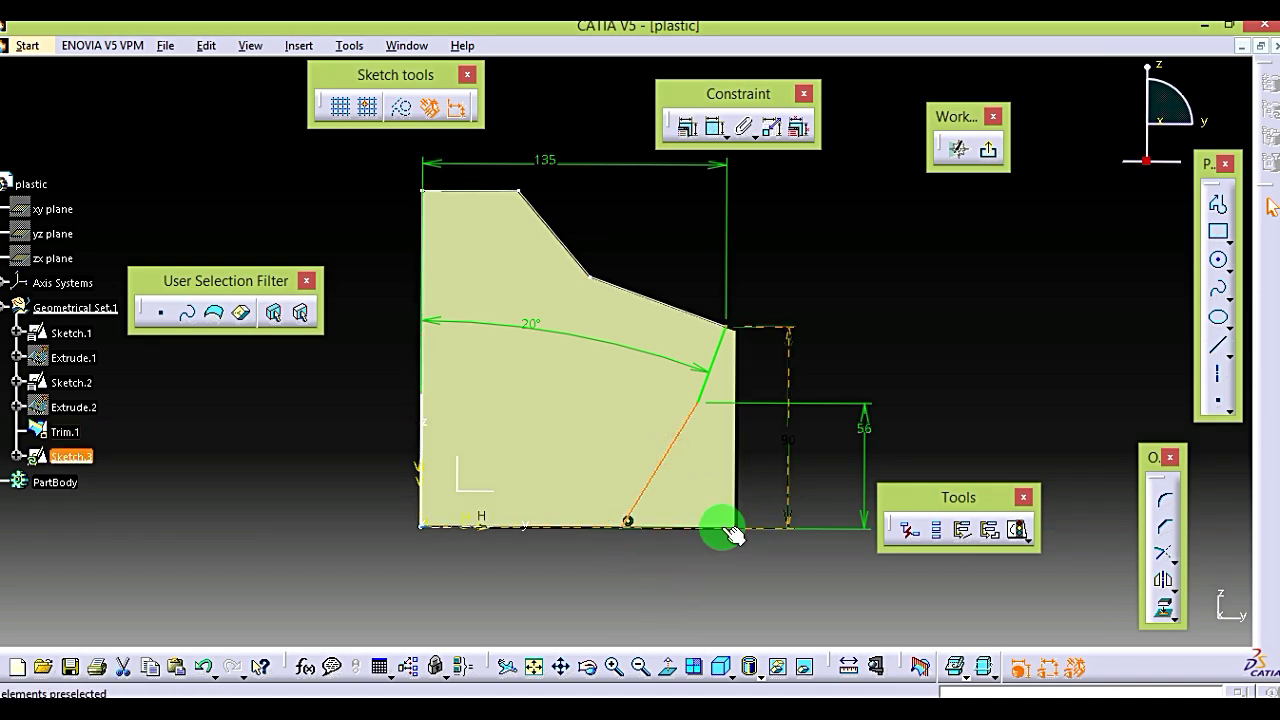
{"action": "left_click", "coordinate": [733, 535], "text": "ctrl"}
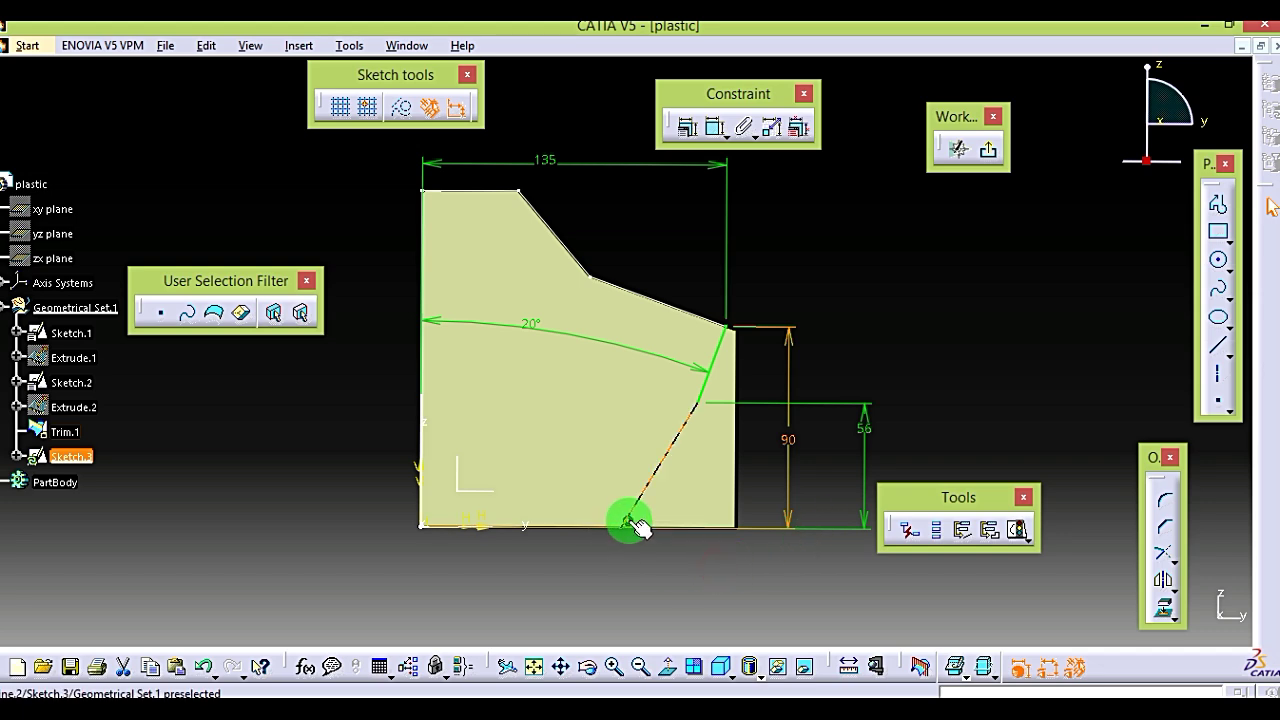
{"action": "left_click", "coordinate": [651, 566]}
{"action": "left_click", "coordinate": [506, 528]}
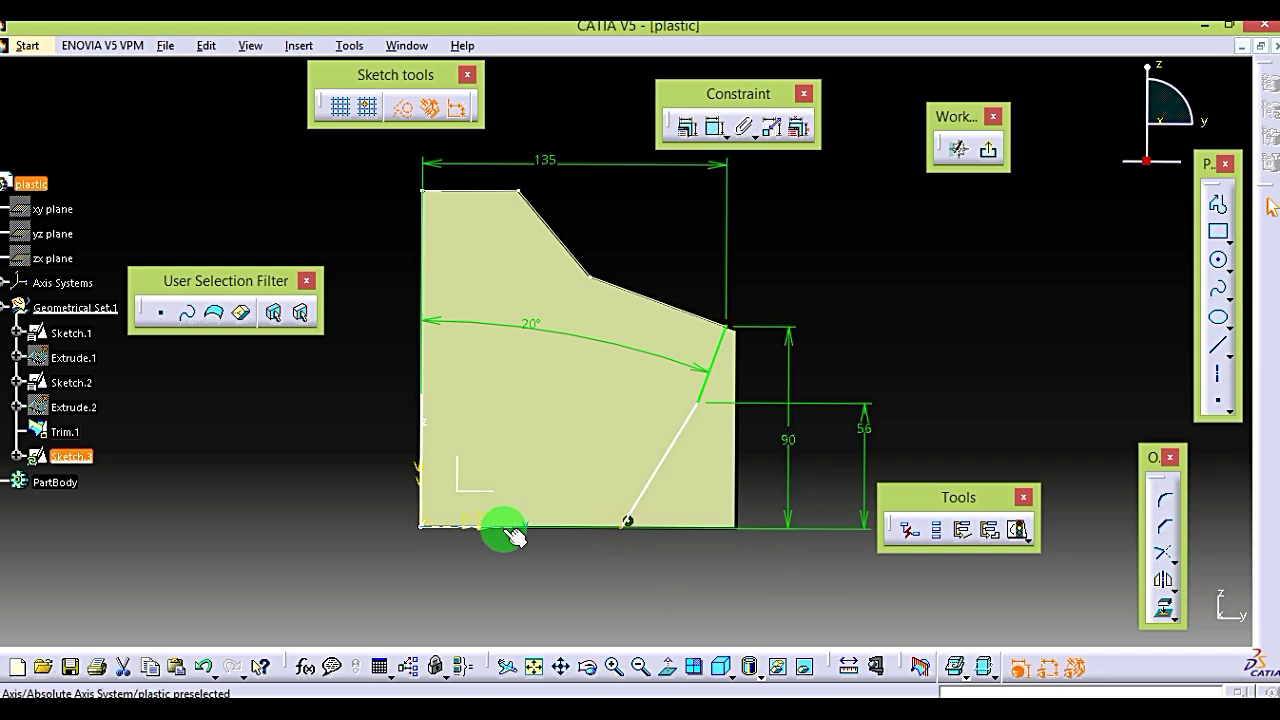
{"action": "left_click", "coordinate": [703, 503]}
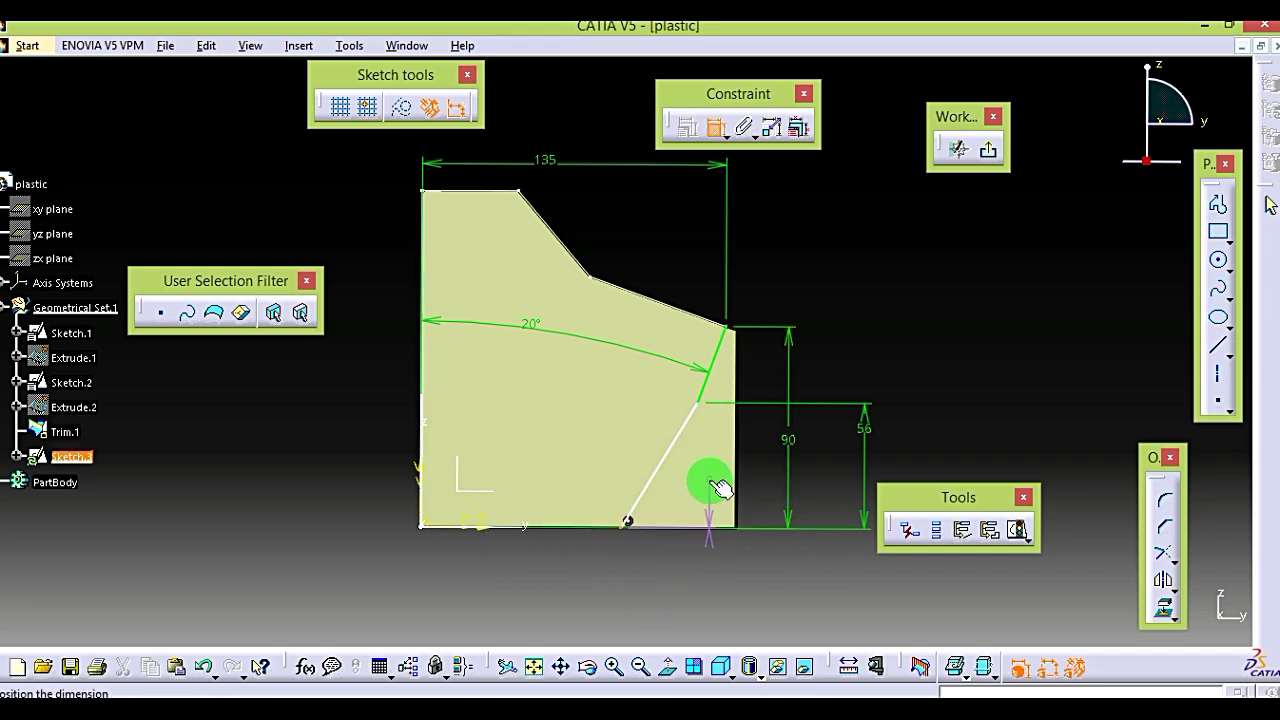
{"action": "key", "text": "Escape"}
{"action": "left_click", "coordinate": [660, 465]}
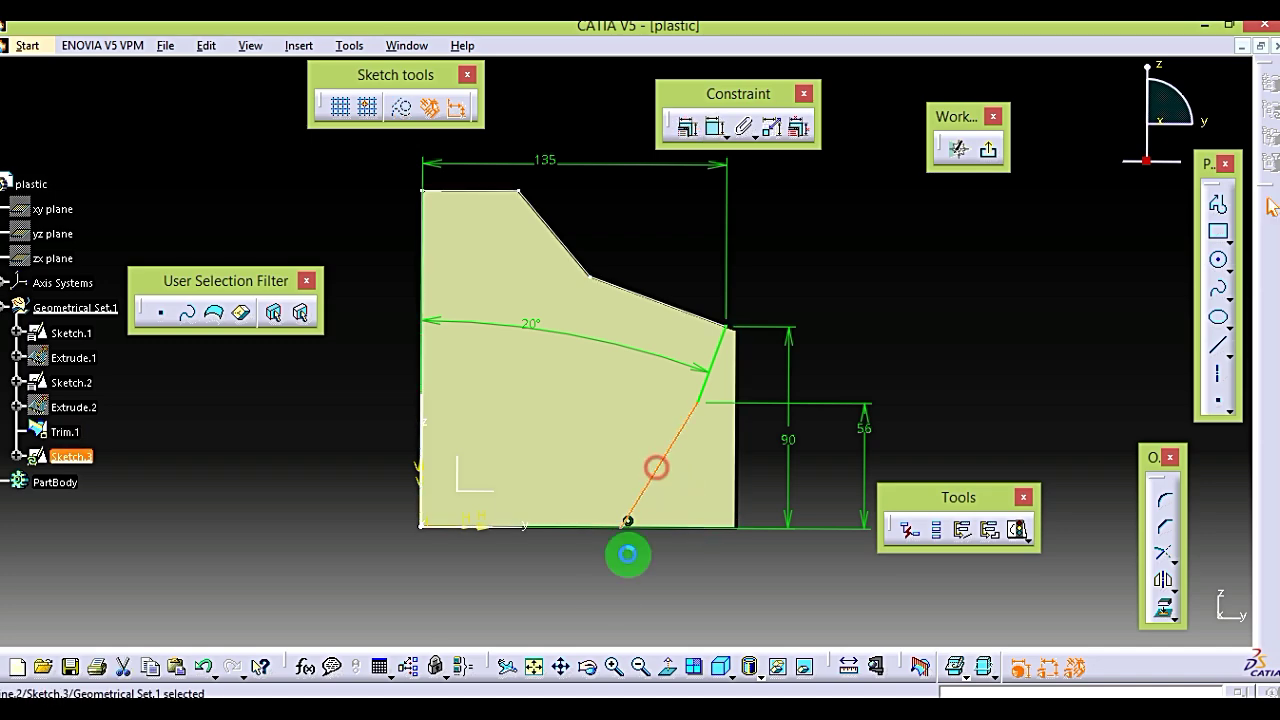
{"action": "left_click", "coordinate": [512, 530]}
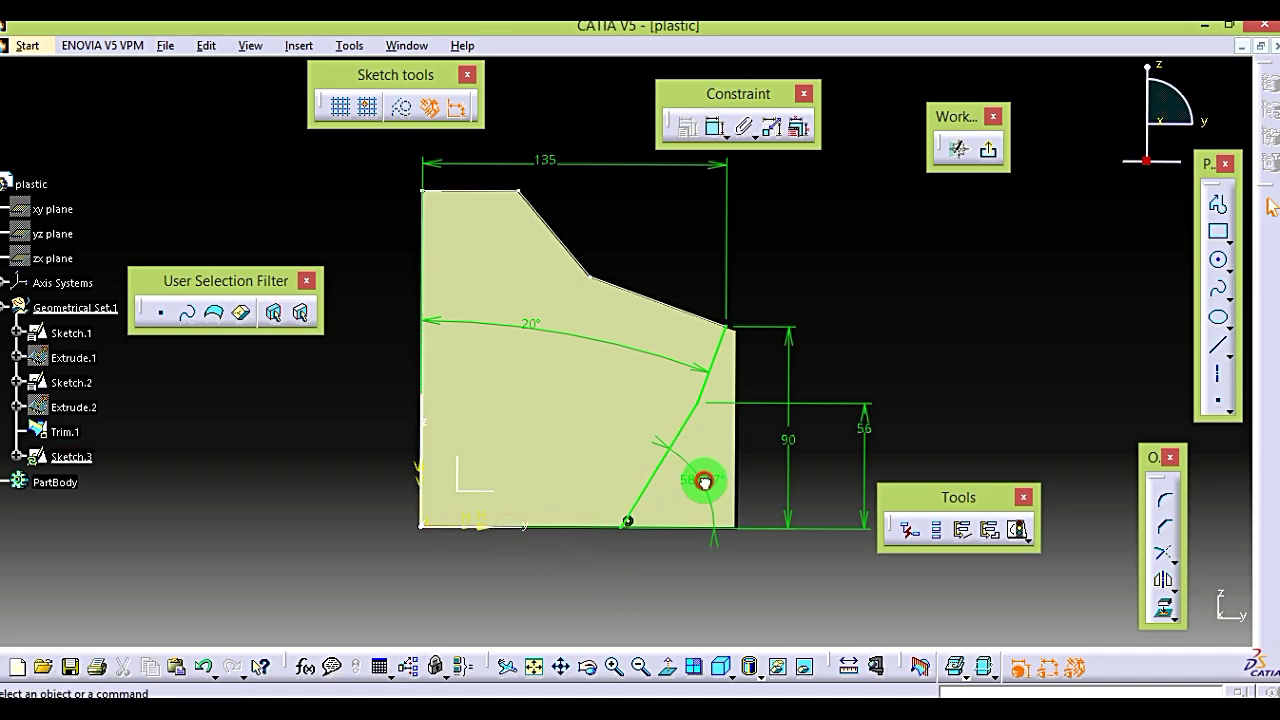
{"action": "double_click", "coordinate": [704, 483]}
{"action": "type", "text": "55"}
{"action": "key", "text": "Return"}
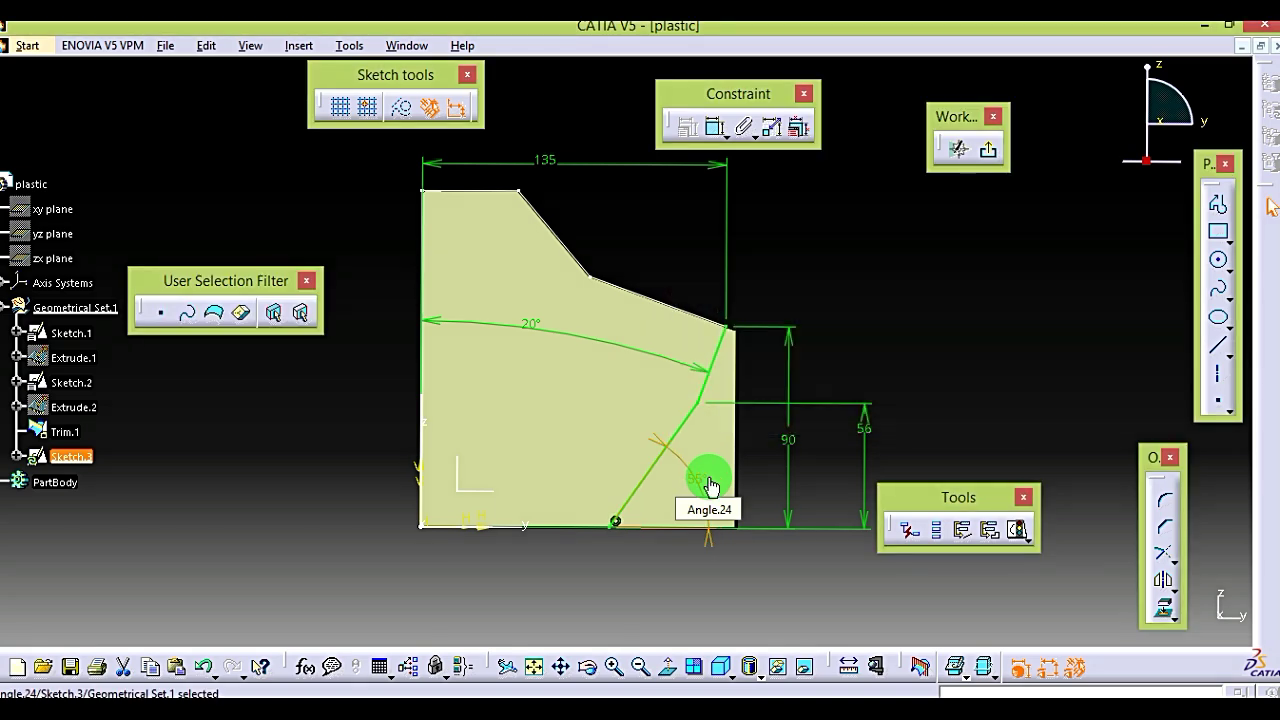
{"action": "left_click", "coordinate": [688, 555]}
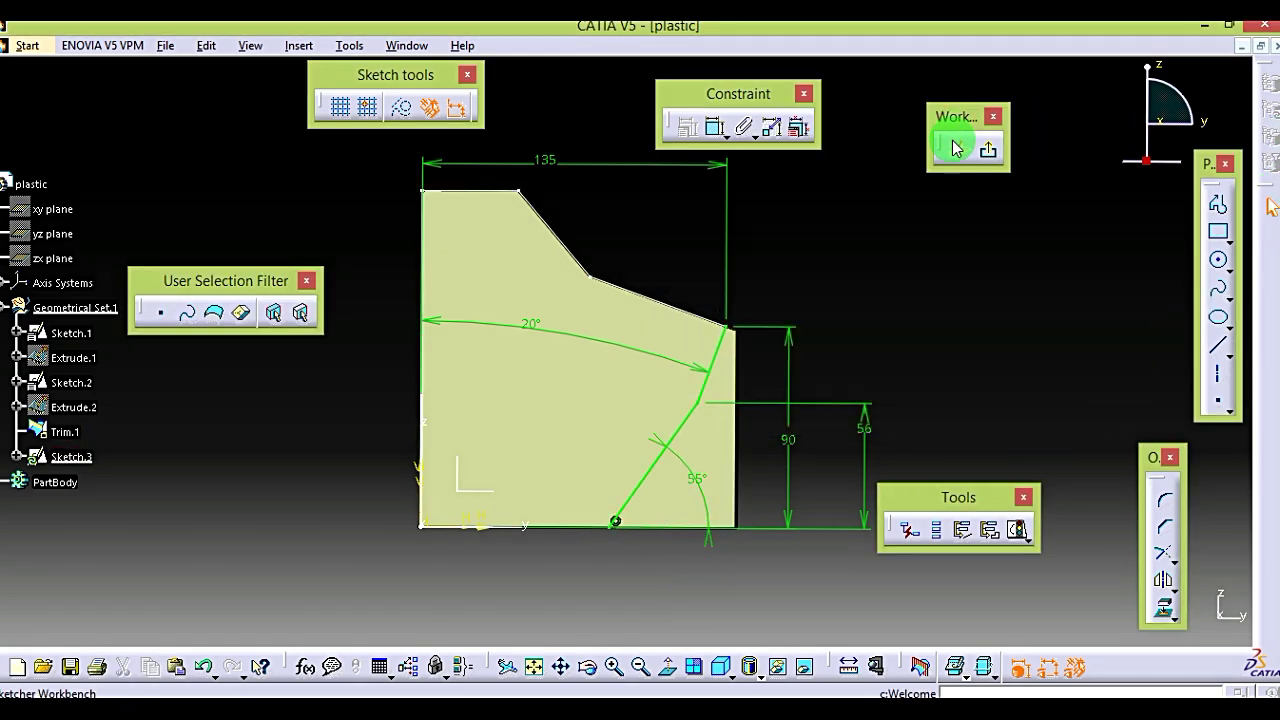
Step: Create Extrude.3 from Sketch.3, 140 mm with Mirrored Extent, as a slanted cutting surface
{"action": "left_click", "coordinate": [988, 149]}
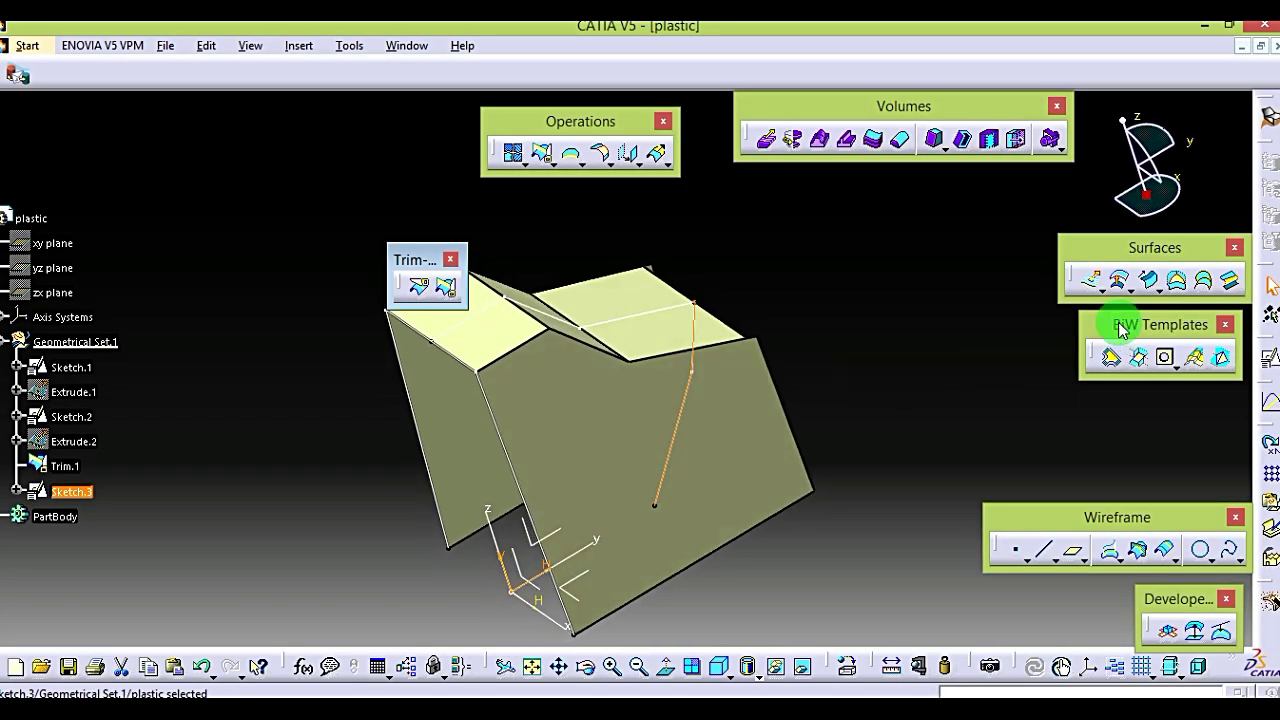
{"action": "left_click", "coordinate": [1097, 292]}
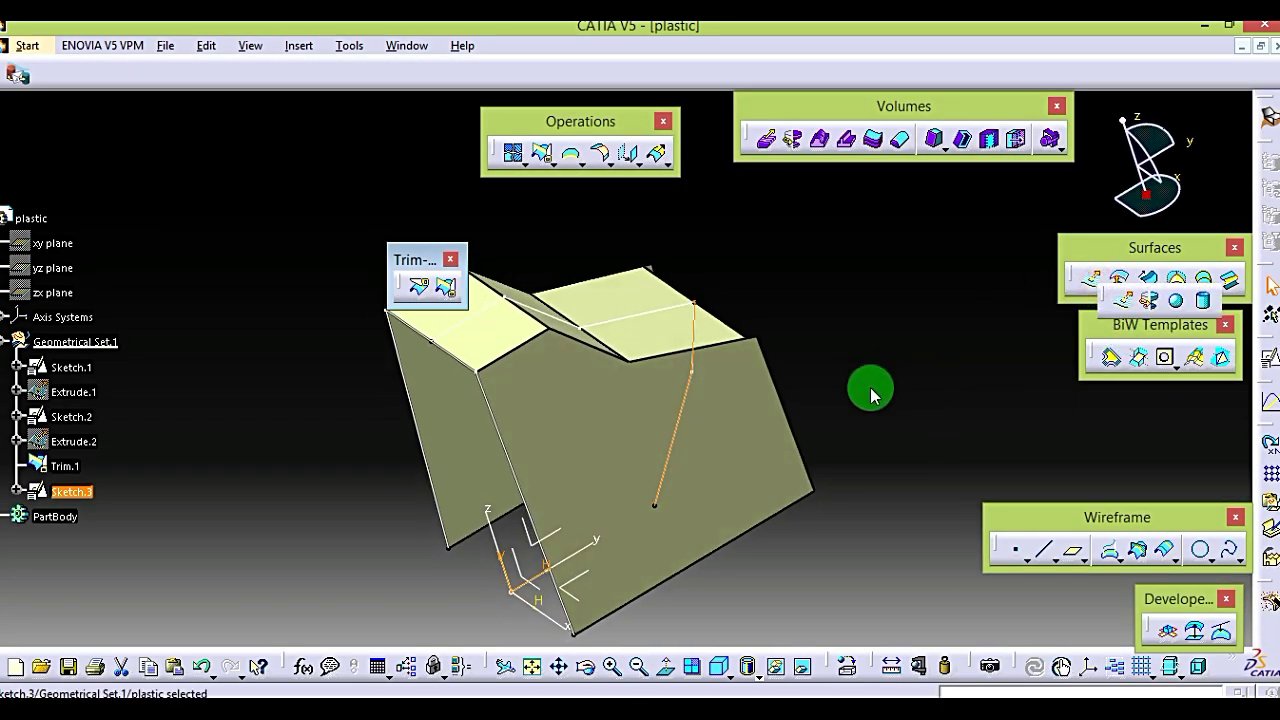
{"action": "left_click", "coordinate": [1137, 305]}
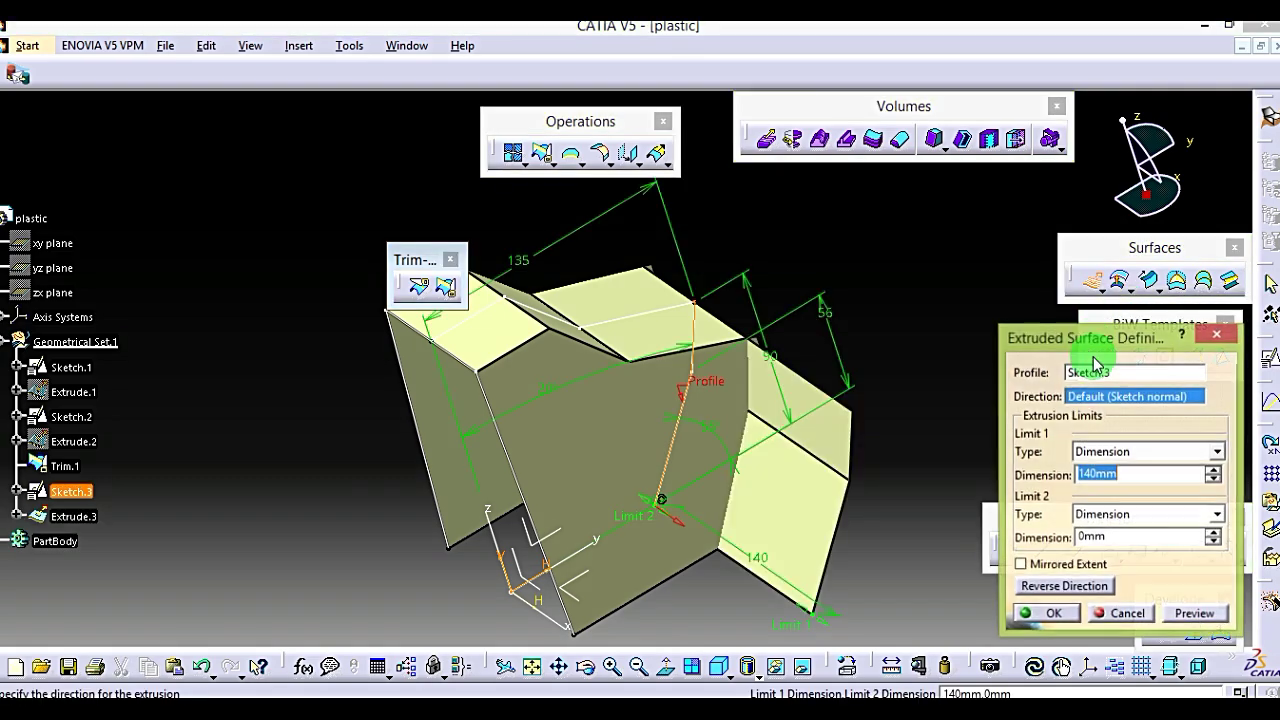
{"action": "middle_click_drag", "start_coordinate": [943, 457], "coordinate": [904, 443]}
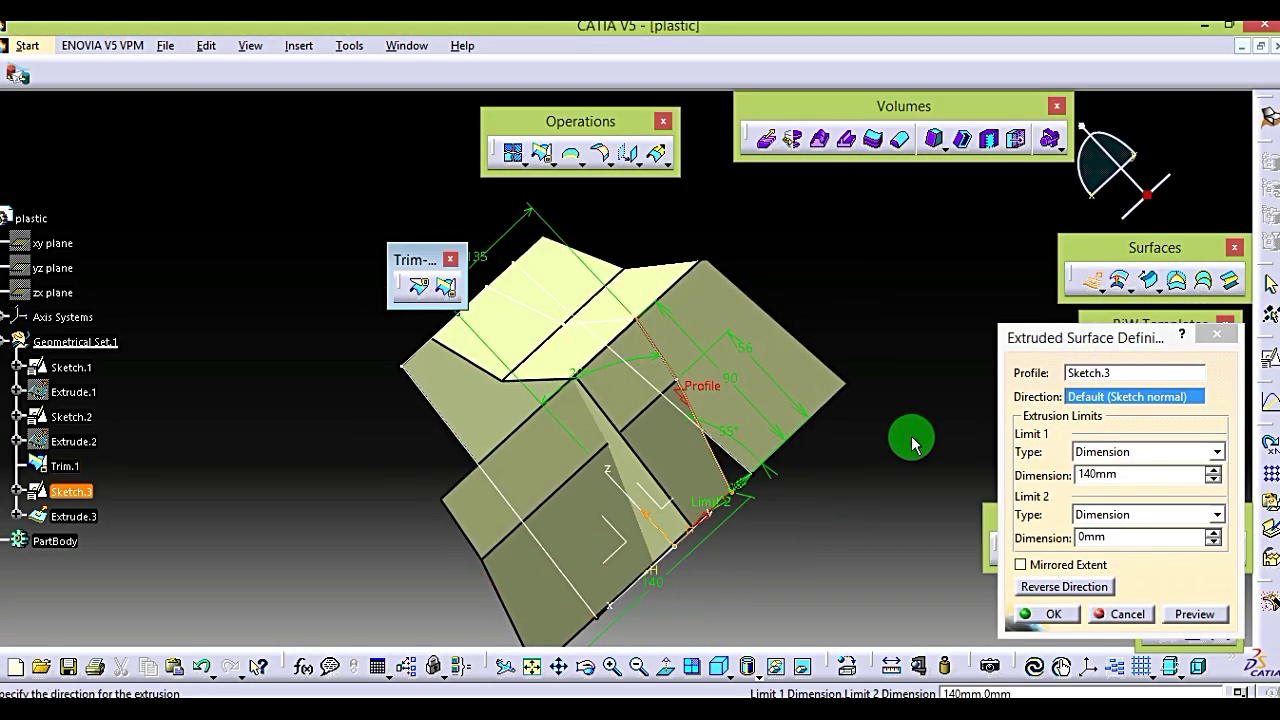
{"action": "left_click", "coordinate": [1021, 566]}
{"action": "middle_click_drag", "start_coordinate": [829, 509], "coordinate": [1012, 605]}
{"action": "left_click", "coordinate": [1055, 616]}
{"action": "middle_click_drag", "start_coordinate": [529, 497], "coordinate": [735, 347]}
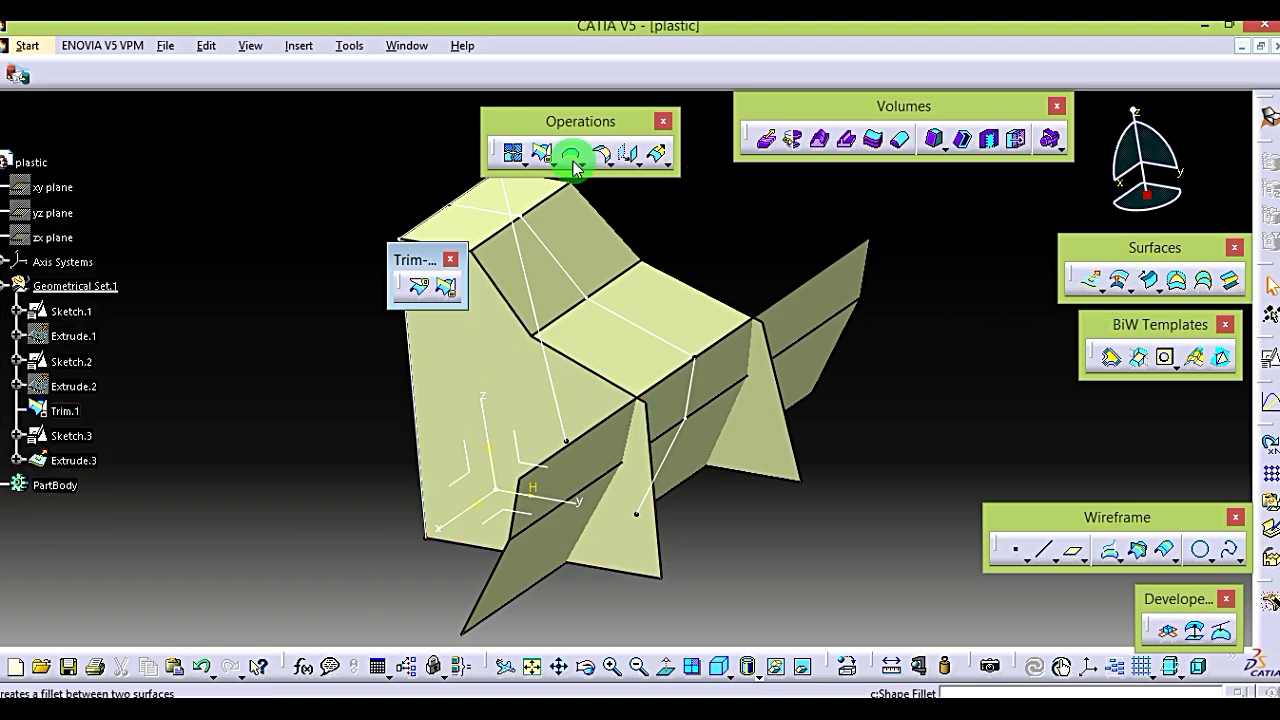
Step: Split Trim.1 with Extrude.3, keeping the lower portion as Split.1
{"action": "left_click", "coordinate": [420, 290]}
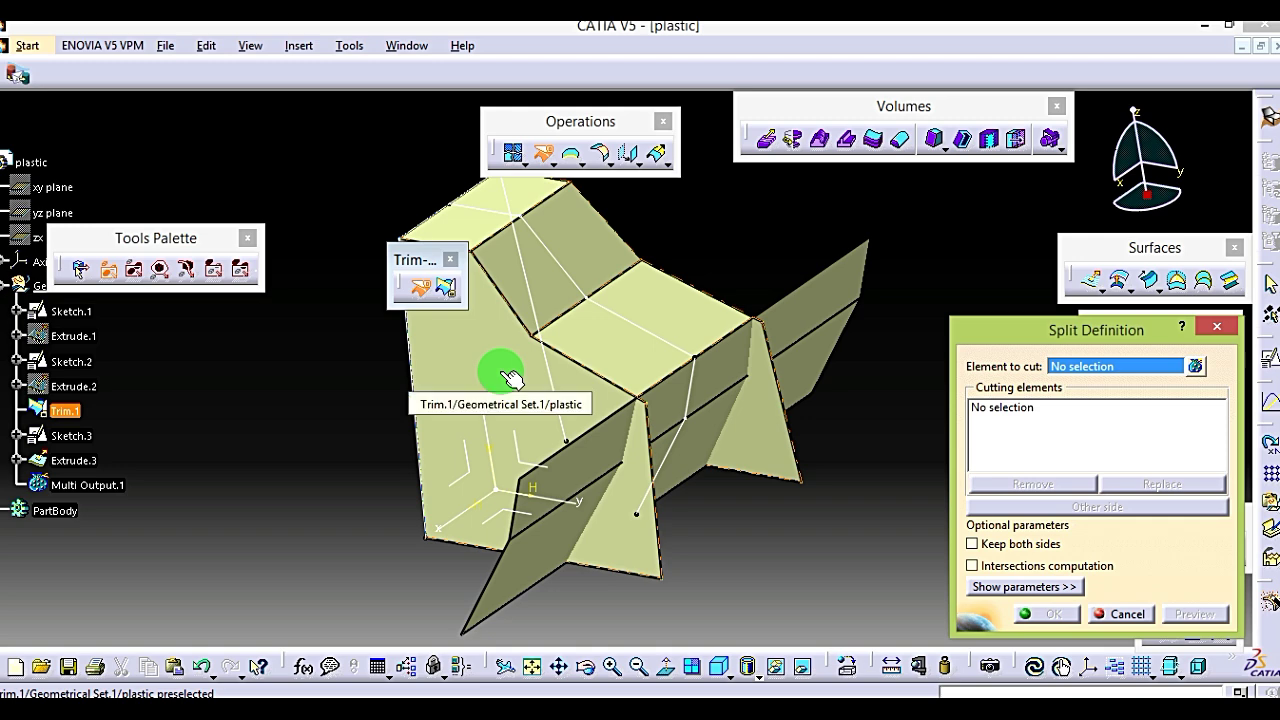
{"action": "left_click", "coordinate": [505, 375]}
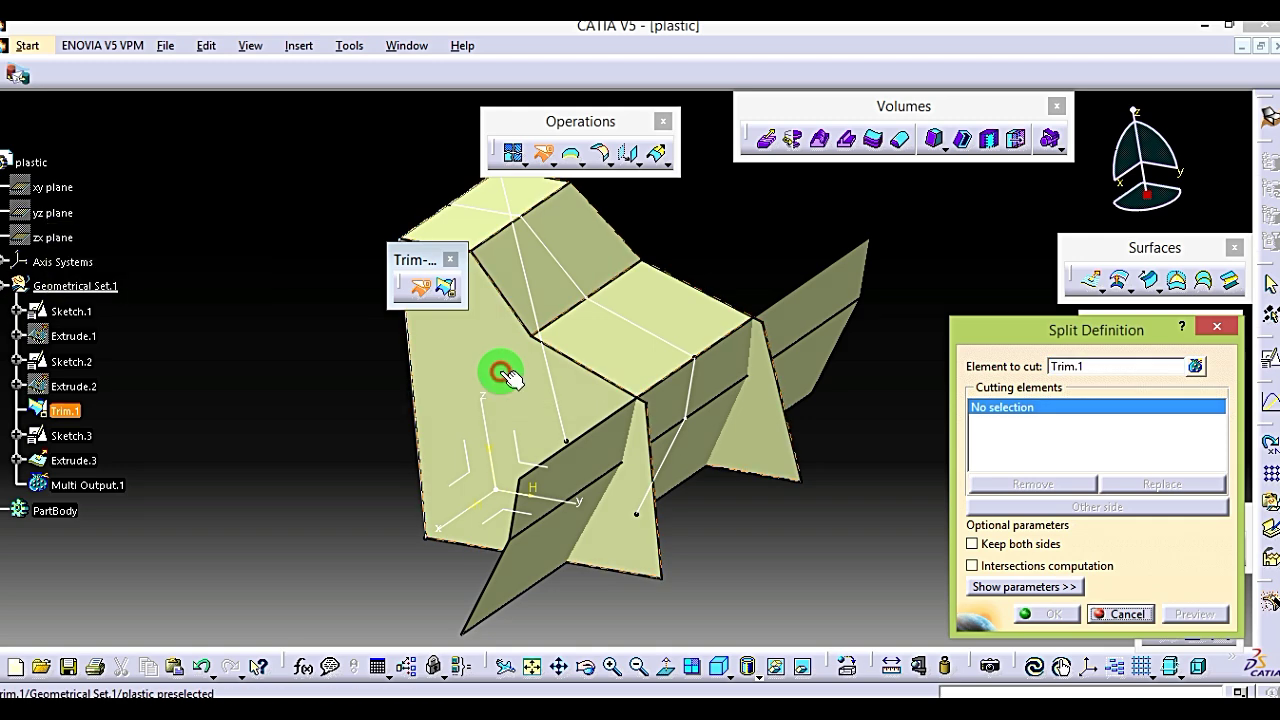
{"action": "left_click", "coordinate": [549, 520]}
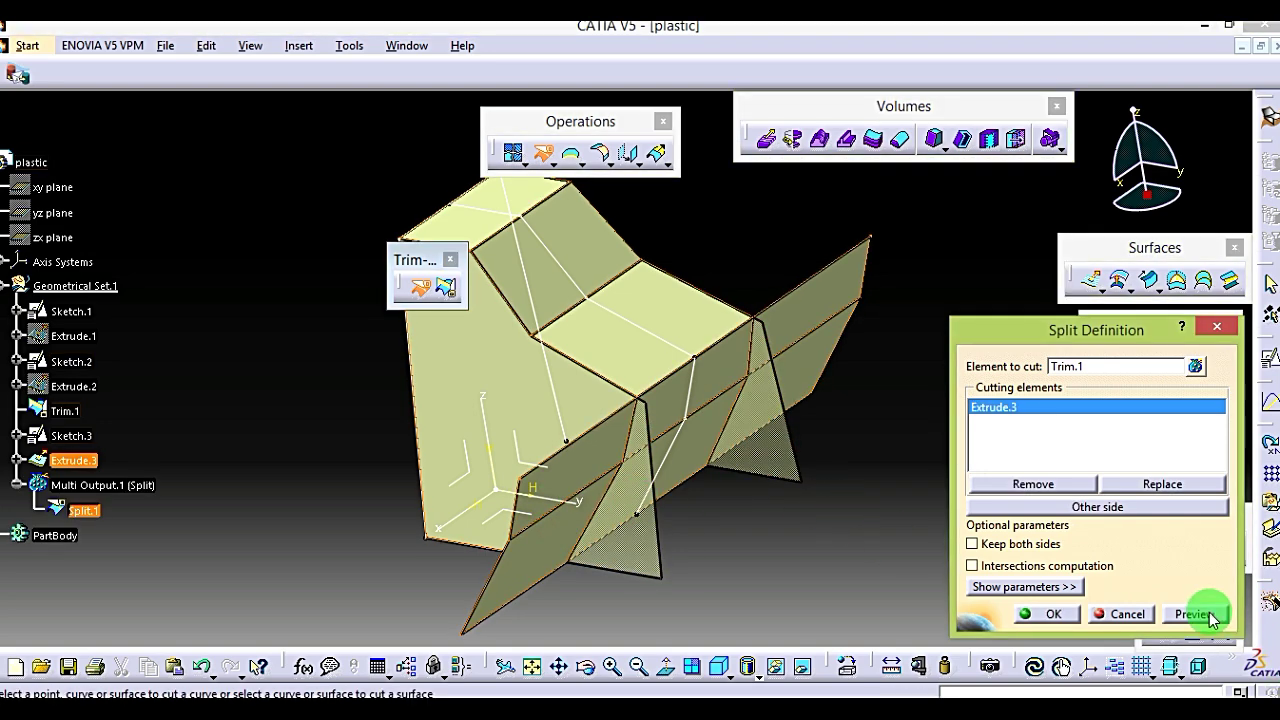
{"action": "left_click", "coordinate": [1035, 614]}
{"action": "middle_click_drag", "start_coordinate": [757, 517], "coordinate": [678, 524]}
{"action": "middle_click_drag", "start_coordinate": [571, 457], "coordinate": [750, 512]}
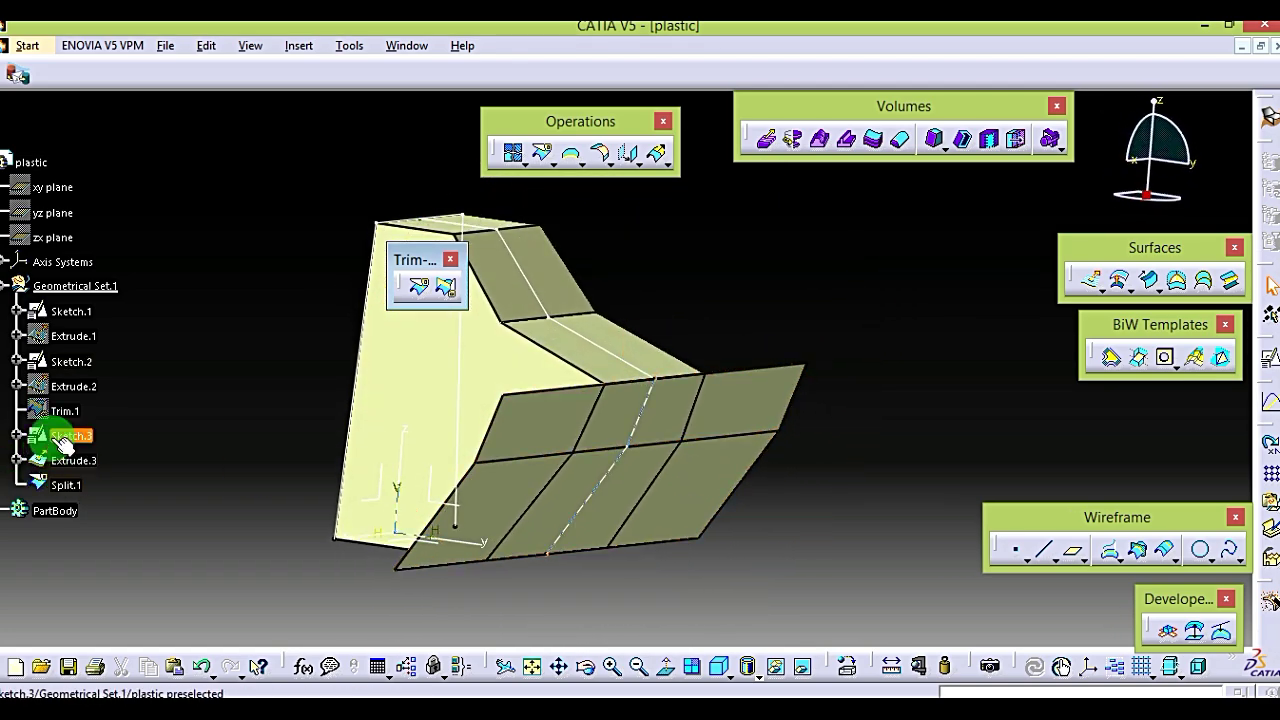
Step: Inspect Split.1 on its own, then check it against the plastic_1.png reference drawing
{"action": "left_click", "coordinate": [55, 485]}
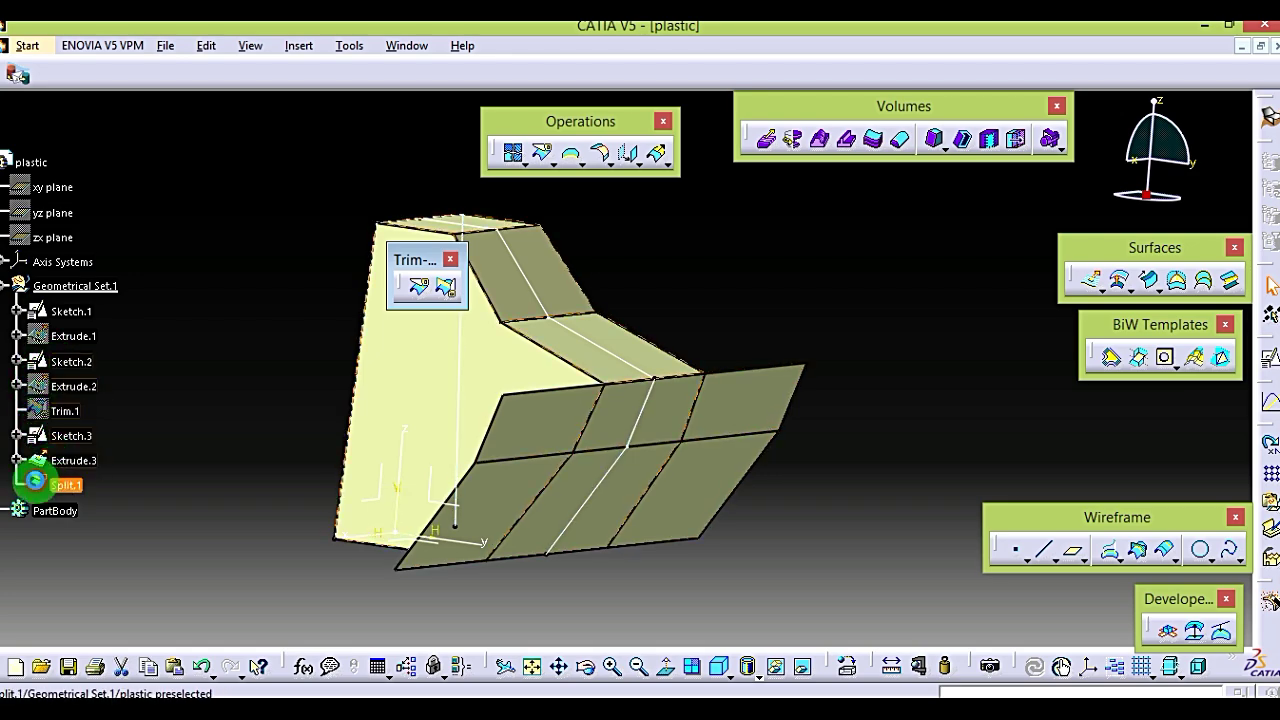
{"action": "left_click", "coordinate": [40, 482]}
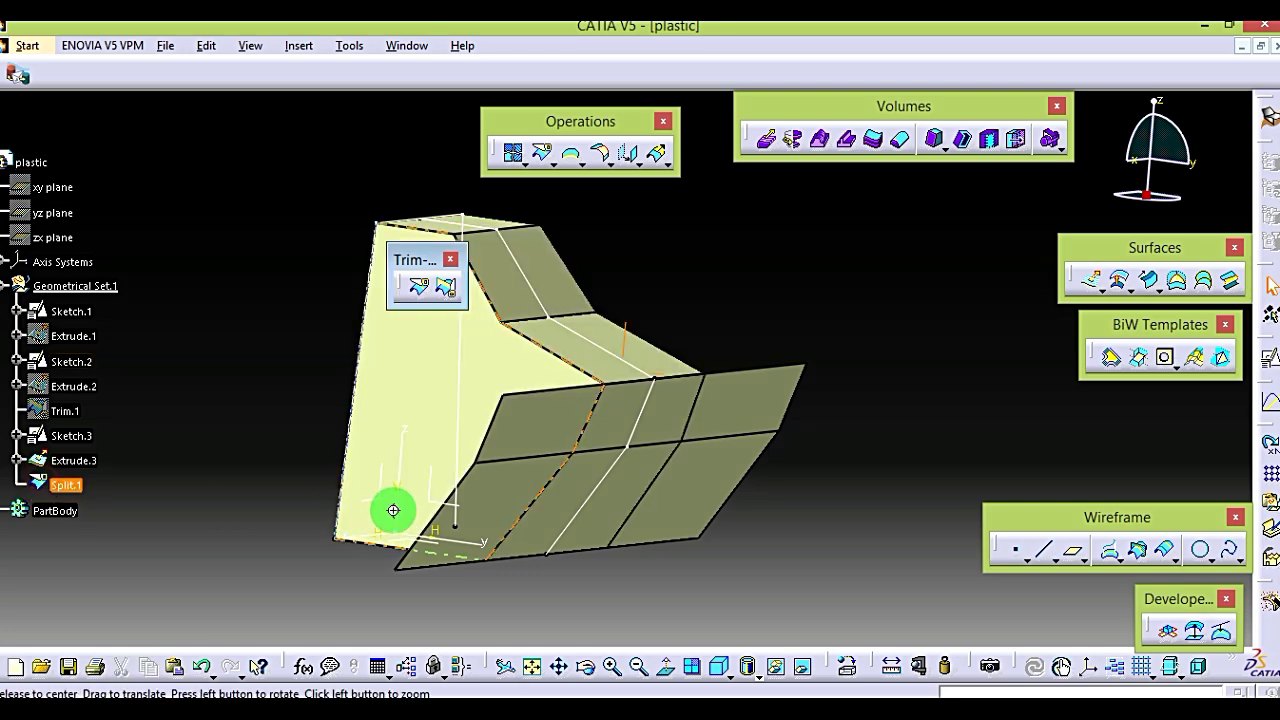
{"action": "middle_click_drag", "start_coordinate": [607, 470], "coordinate": [505, 557]}
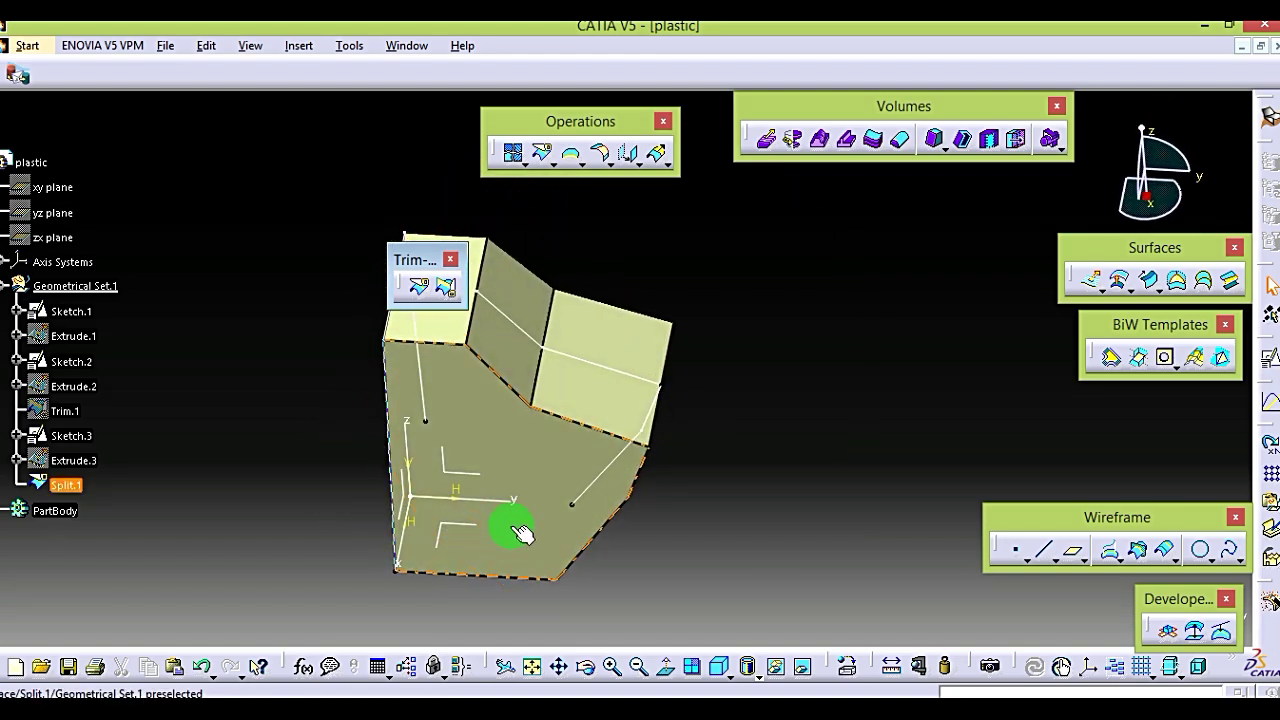
{"action": "middle_click_drag", "start_coordinate": [600, 500], "coordinate": [700, 482]}
{"action": "left_click", "coordinate": [55, 460]}
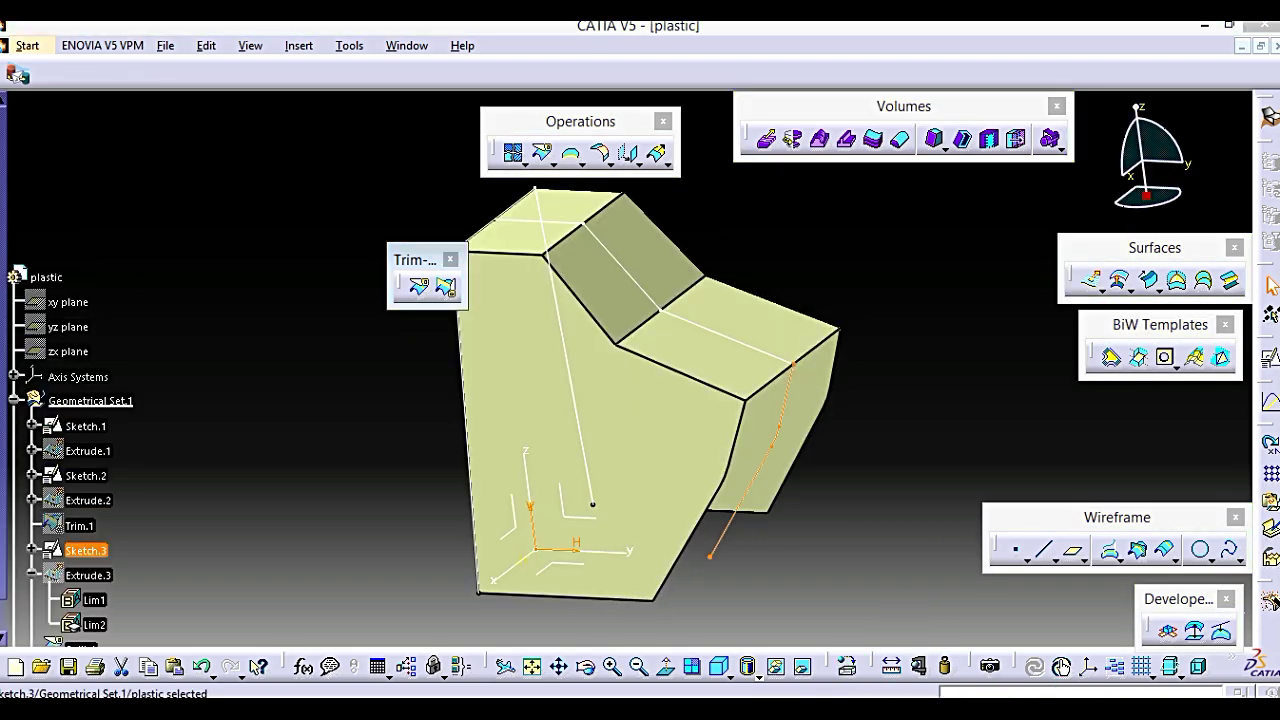
{"action": "key", "text": "alt+Tab"}
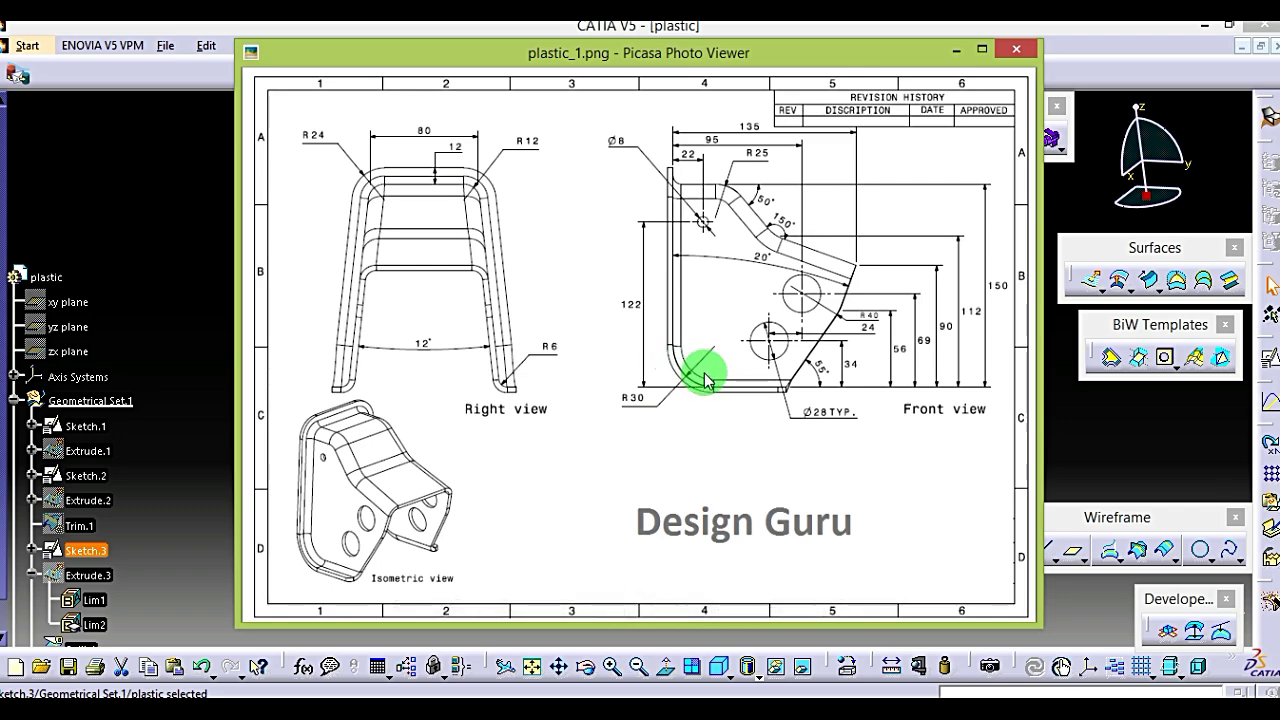
{"action": "left_click", "coordinate": [983, 52]}
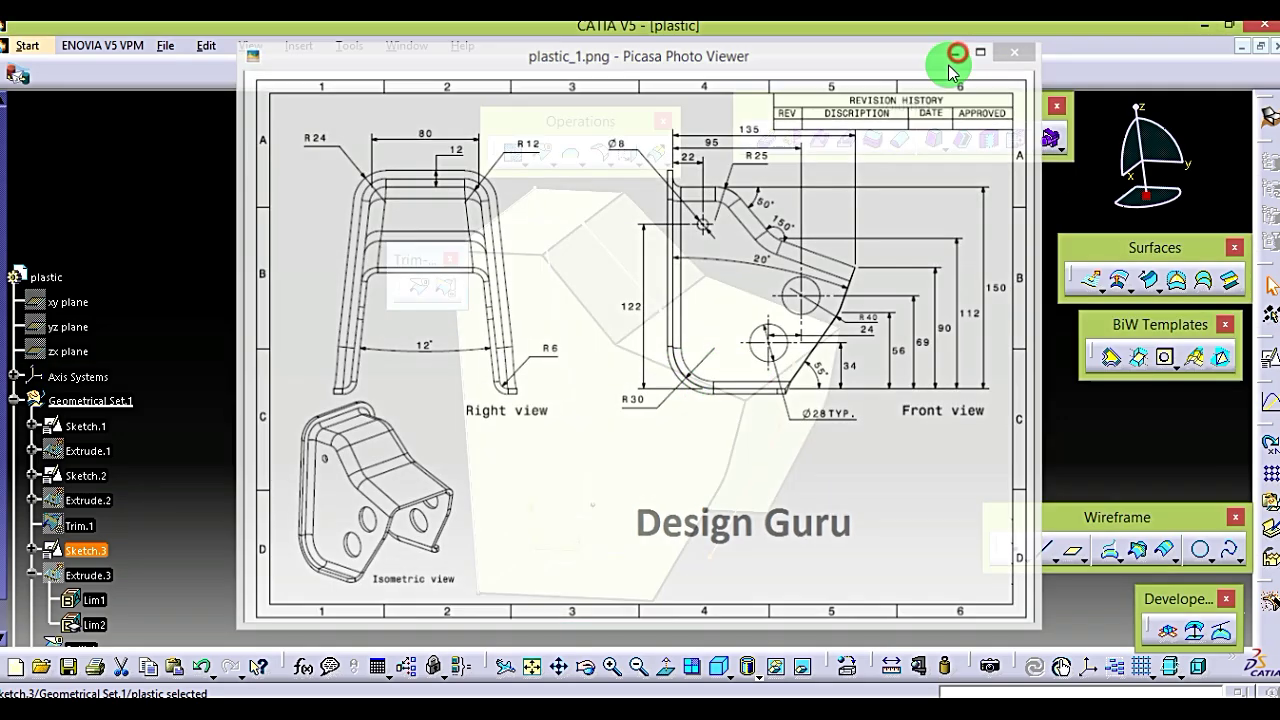
Step: Start a positioned sketch, Sketch.4, on the bracket's side plane
{"action": "middle_click_drag", "start_coordinate": [503, 443], "coordinate": [683, 400]}
{"action": "middle_click_drag", "start_coordinate": [188, 493], "coordinate": [634, 537]}
{"action": "middle_click_drag", "start_coordinate": [831, 526], "coordinate": [815, 465]}
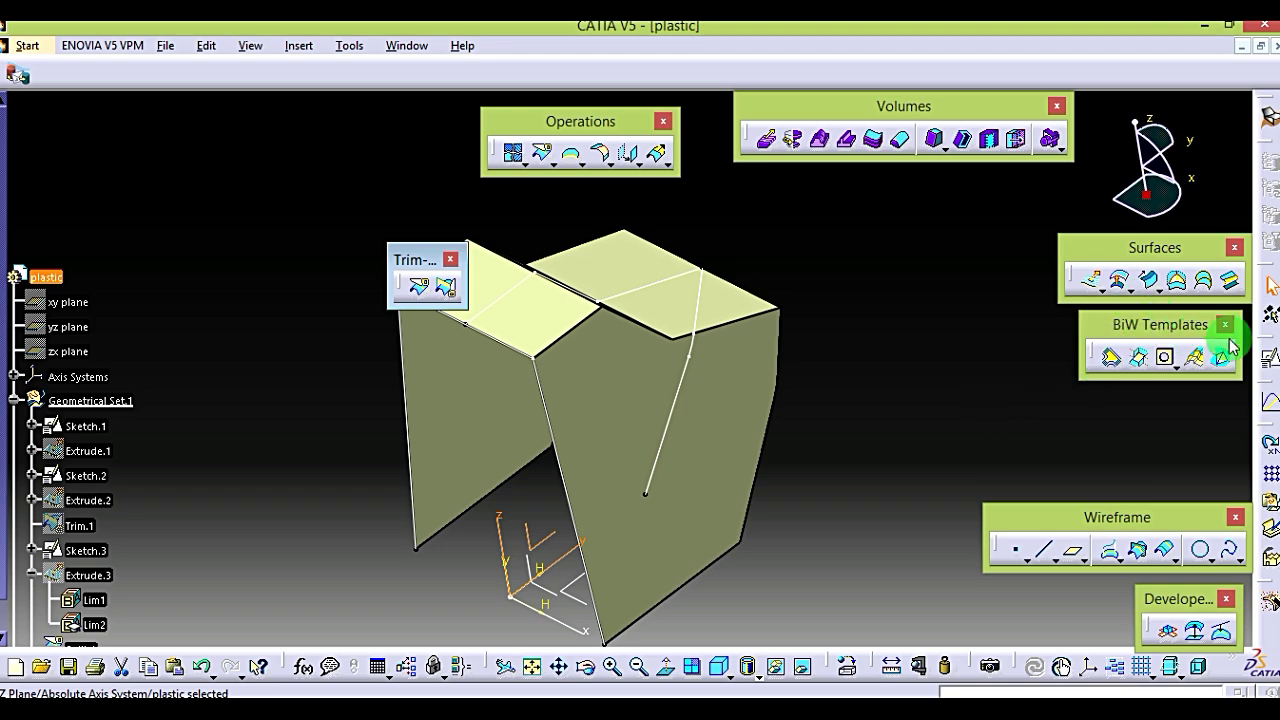
{"action": "left_click", "coordinate": [1266, 360]}
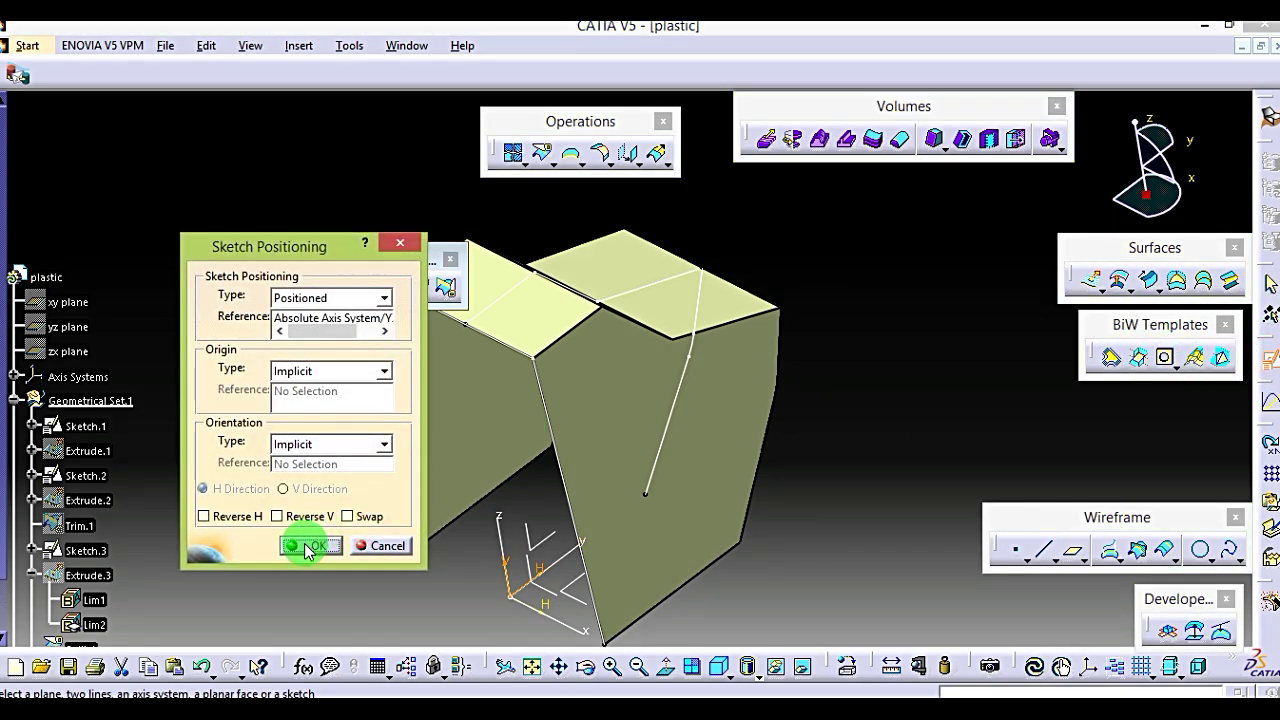
{"action": "left_click", "coordinate": [308, 548]}
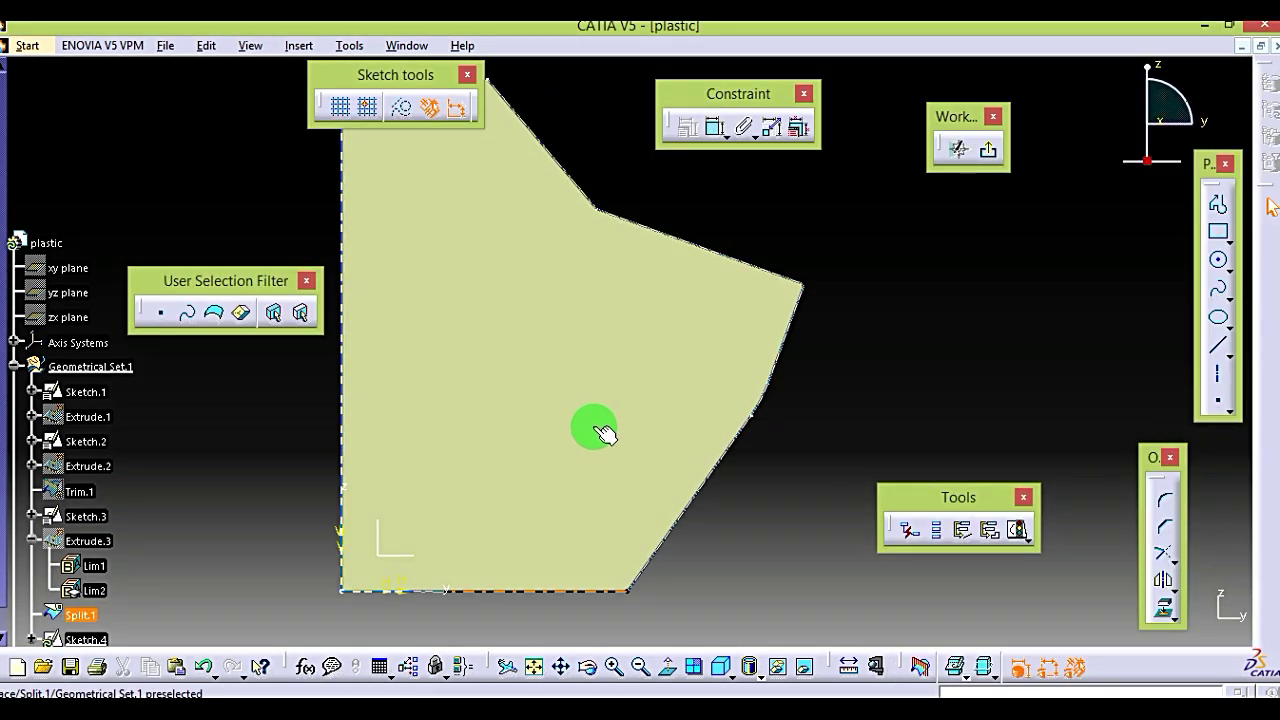
{"action": "middle_click_drag", "start_coordinate": [601, 432], "coordinate": [871, 344]}
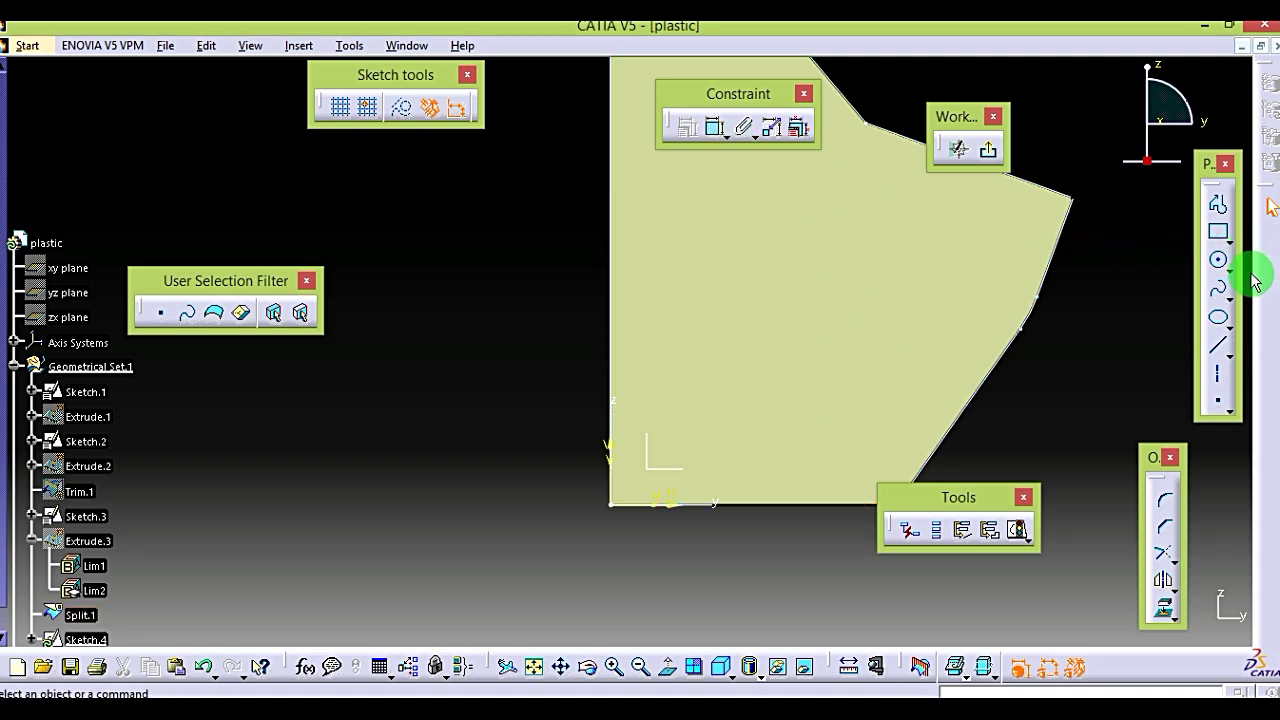
Step: Draw a vertical line down the left edge and a horizontal bottom line from the origin
{"action": "left_click", "coordinate": [1218, 345]}
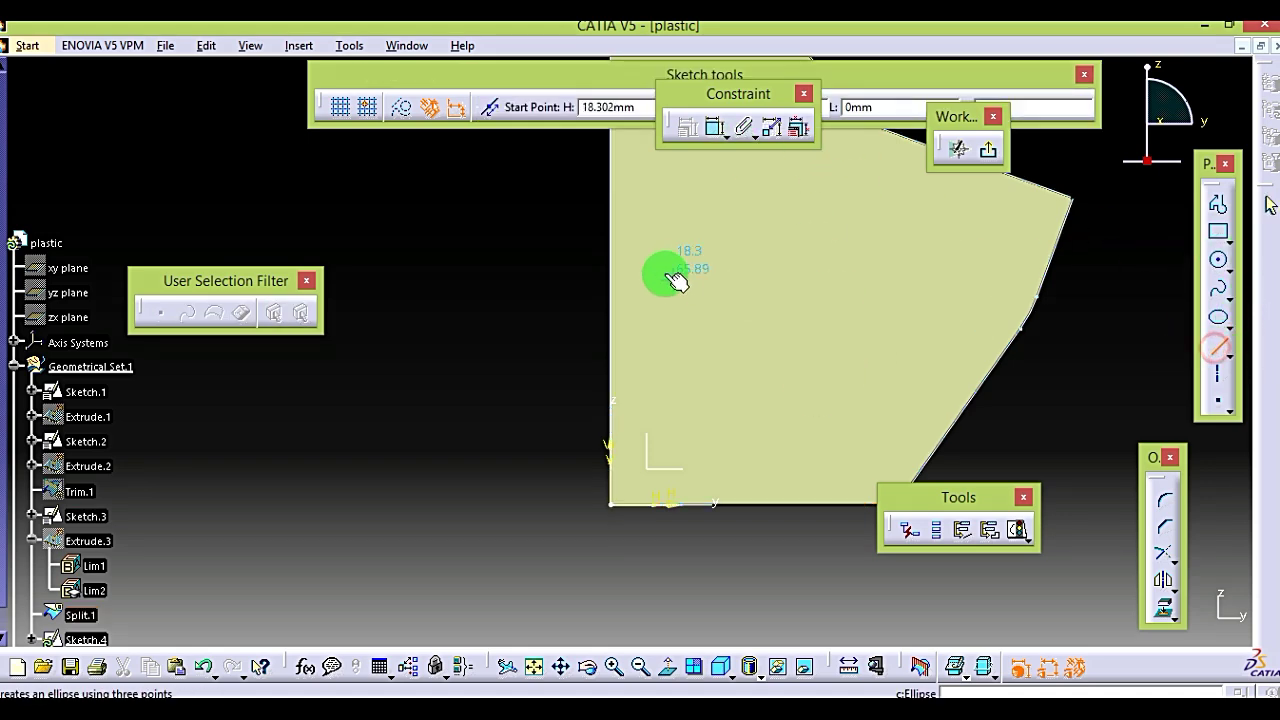
{"action": "left_click", "coordinate": [612, 246]}
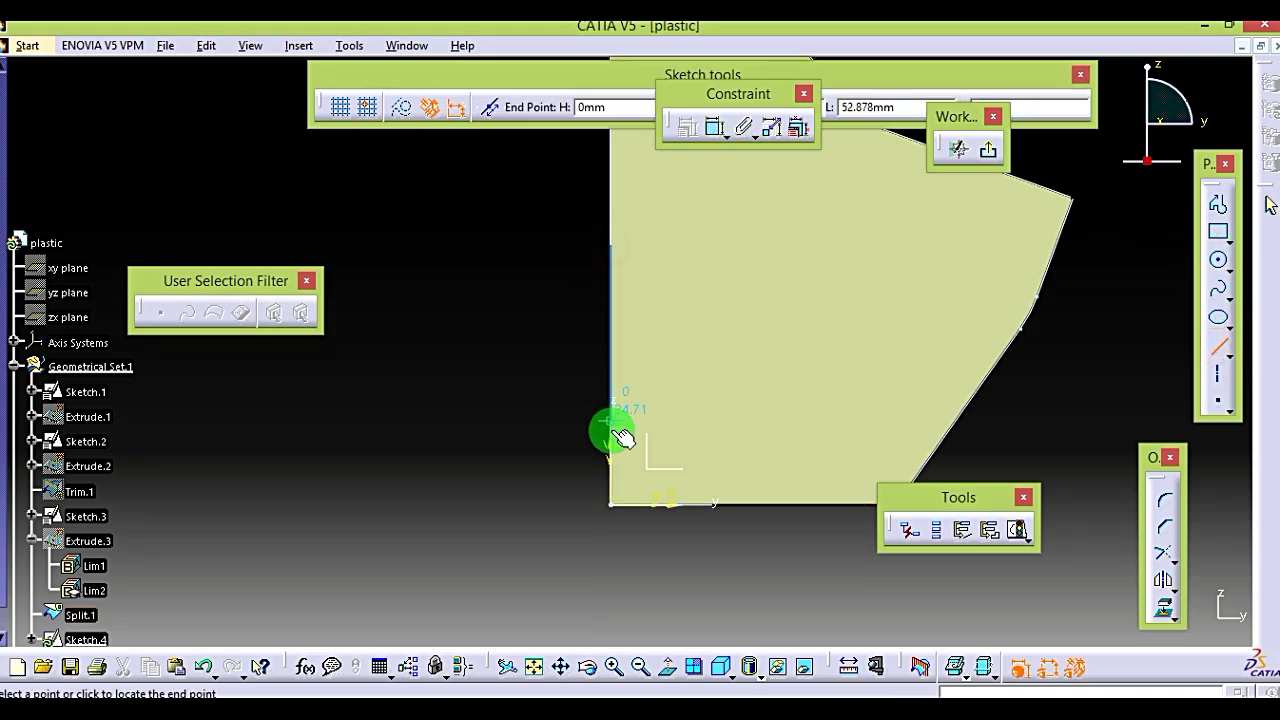
{"action": "left_click", "coordinate": [612, 503]}
{"action": "left_click", "coordinate": [1218, 345]}
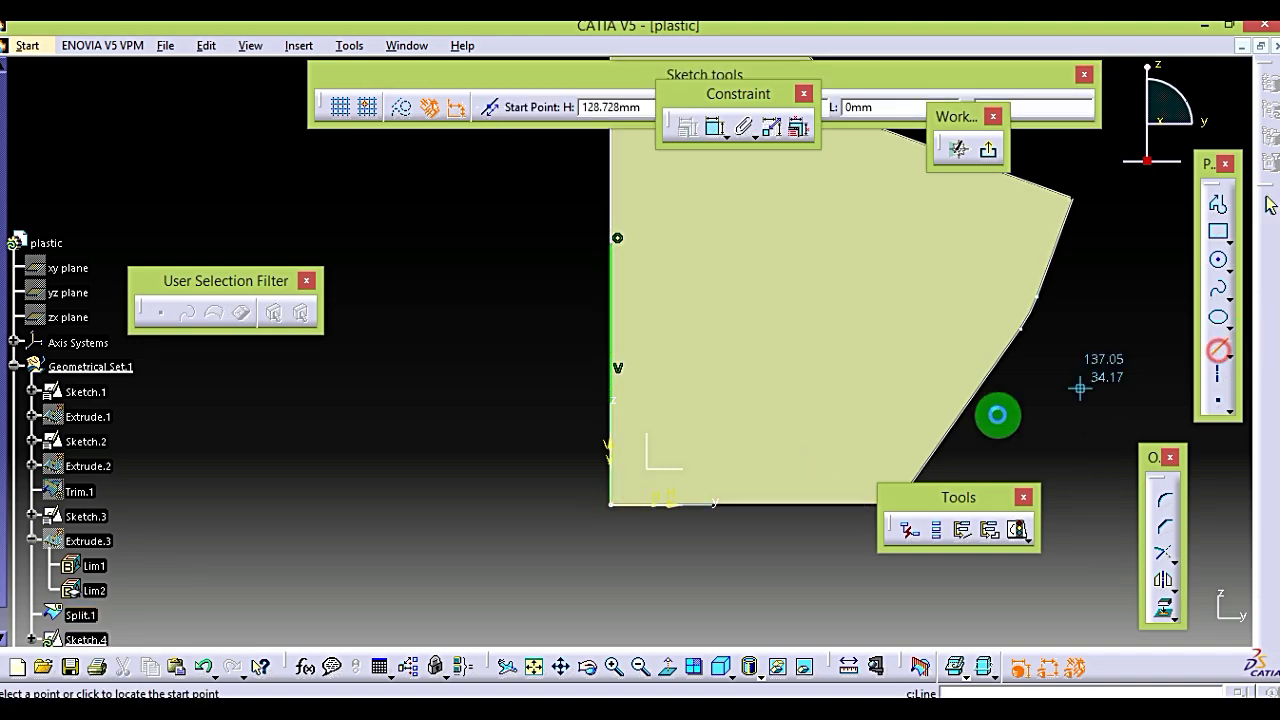
{"action": "left_click", "coordinate": [612, 503]}
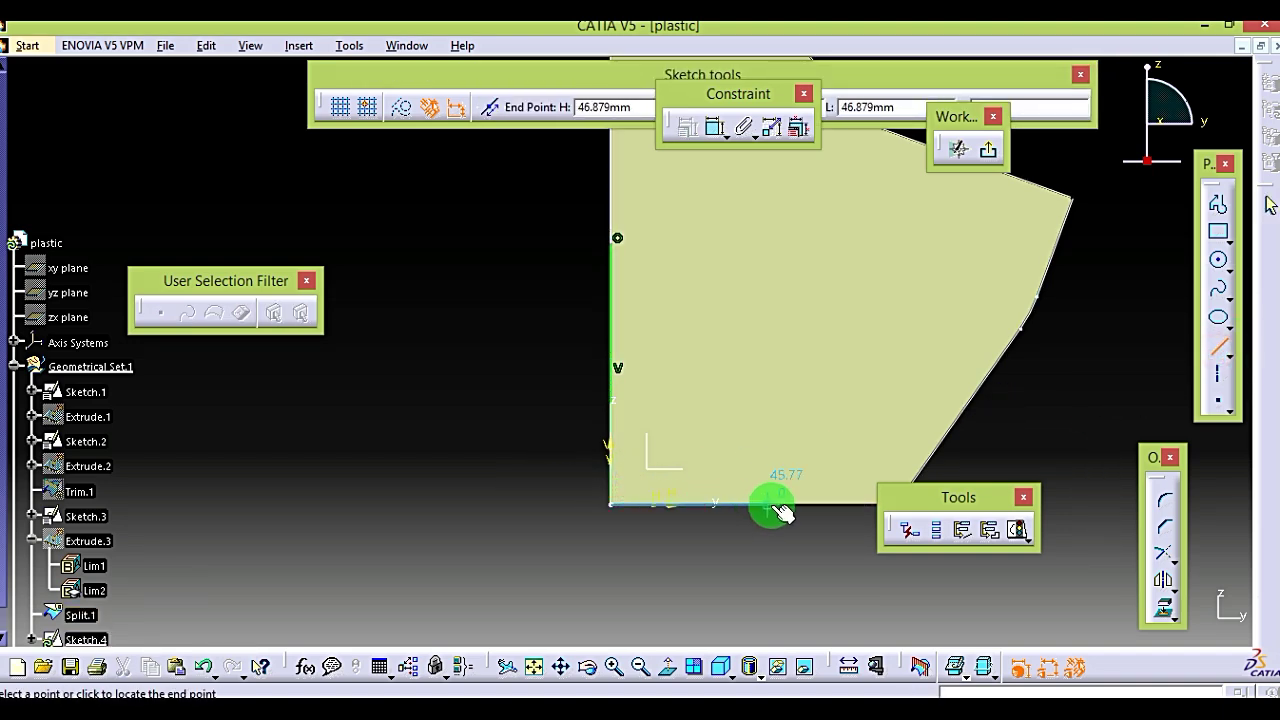
{"action": "left_click", "coordinate": [770, 504]}
{"action": "left_click", "coordinate": [786, 576]}
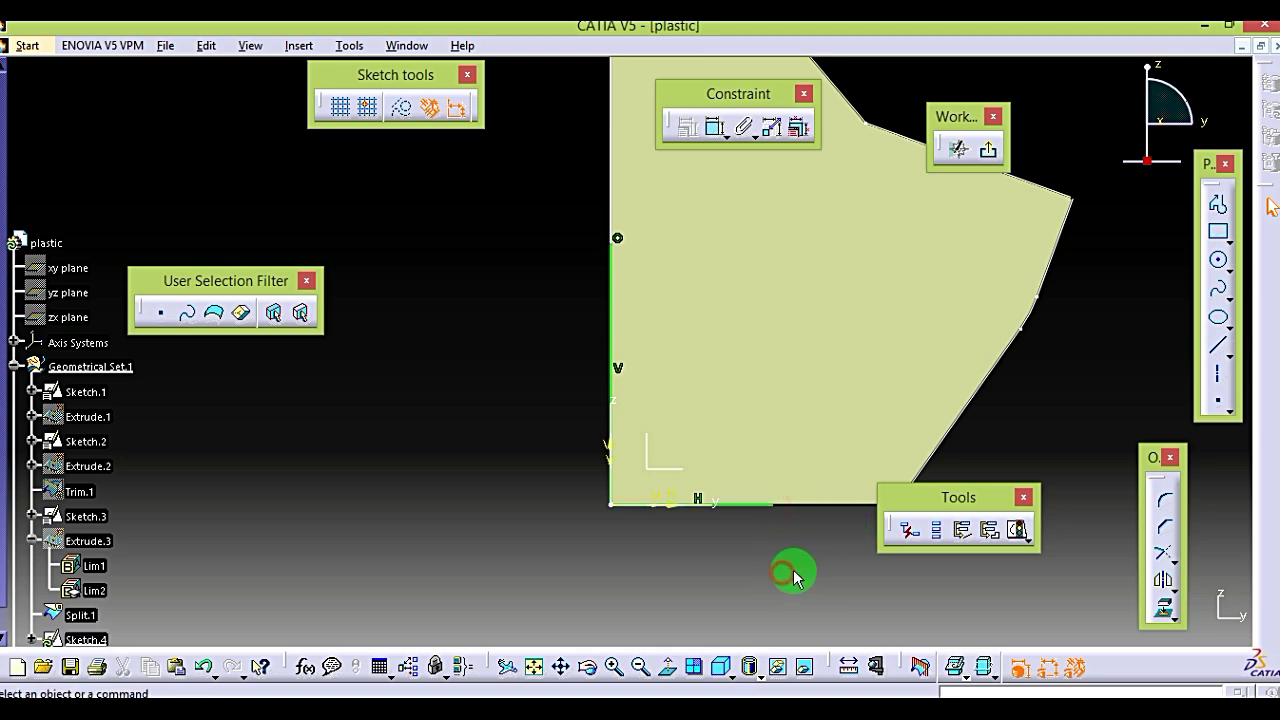
Step: Round the corner between the two lines with a 30 mm radius
{"action": "left_click", "coordinate": [1170, 510]}
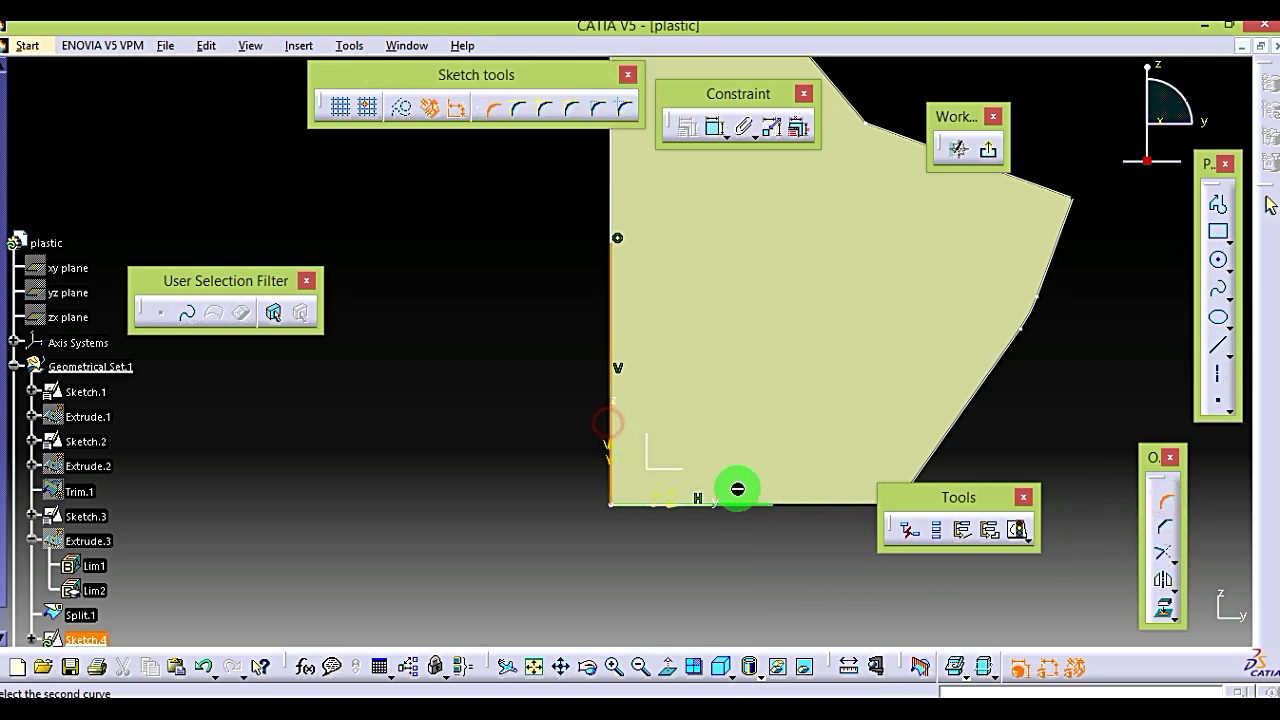
{"action": "left_click", "coordinate": [752, 505]}
{"action": "left_click", "coordinate": [633, 455]}
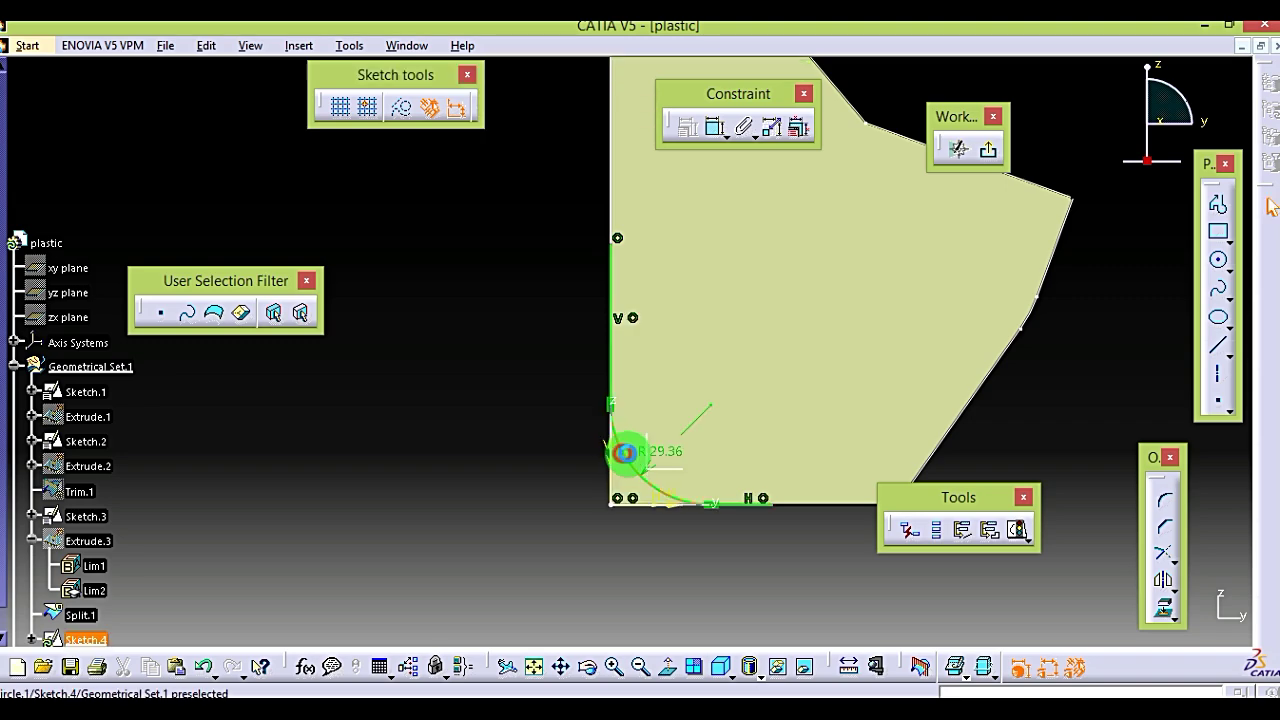
{"action": "double_click", "coordinate": [677, 456]}
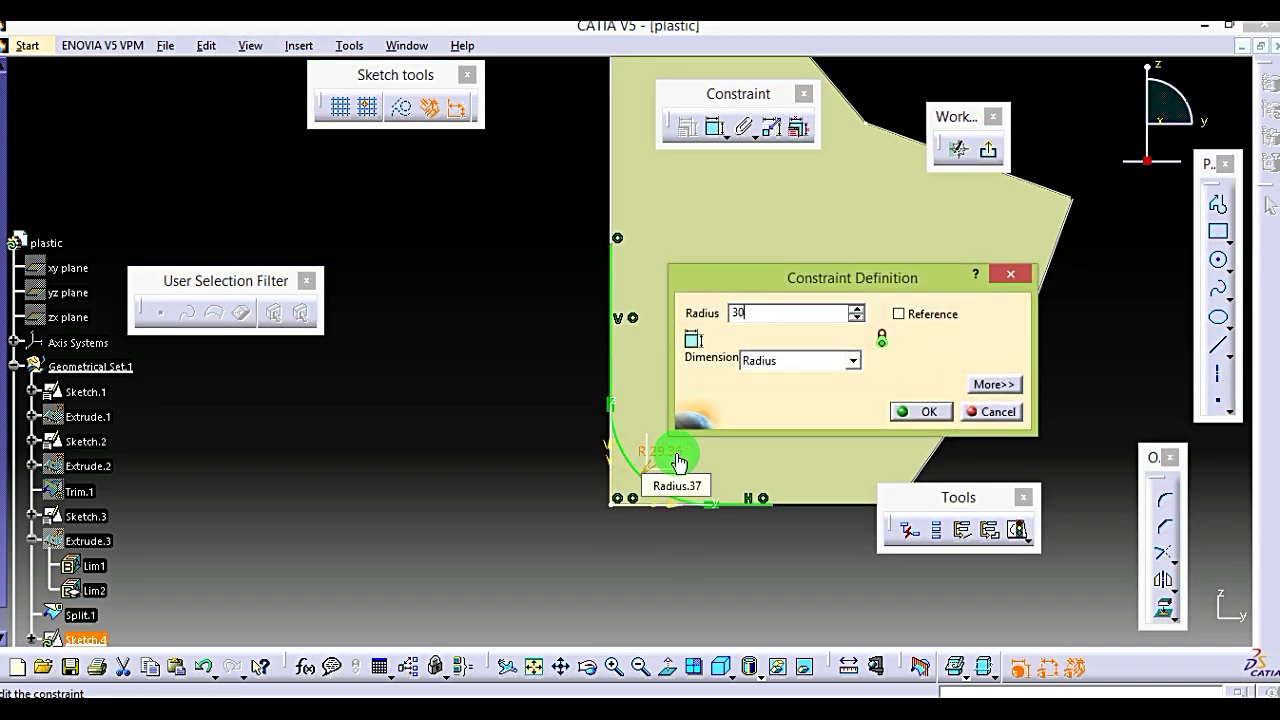
{"action": "key", "text": "Return"}
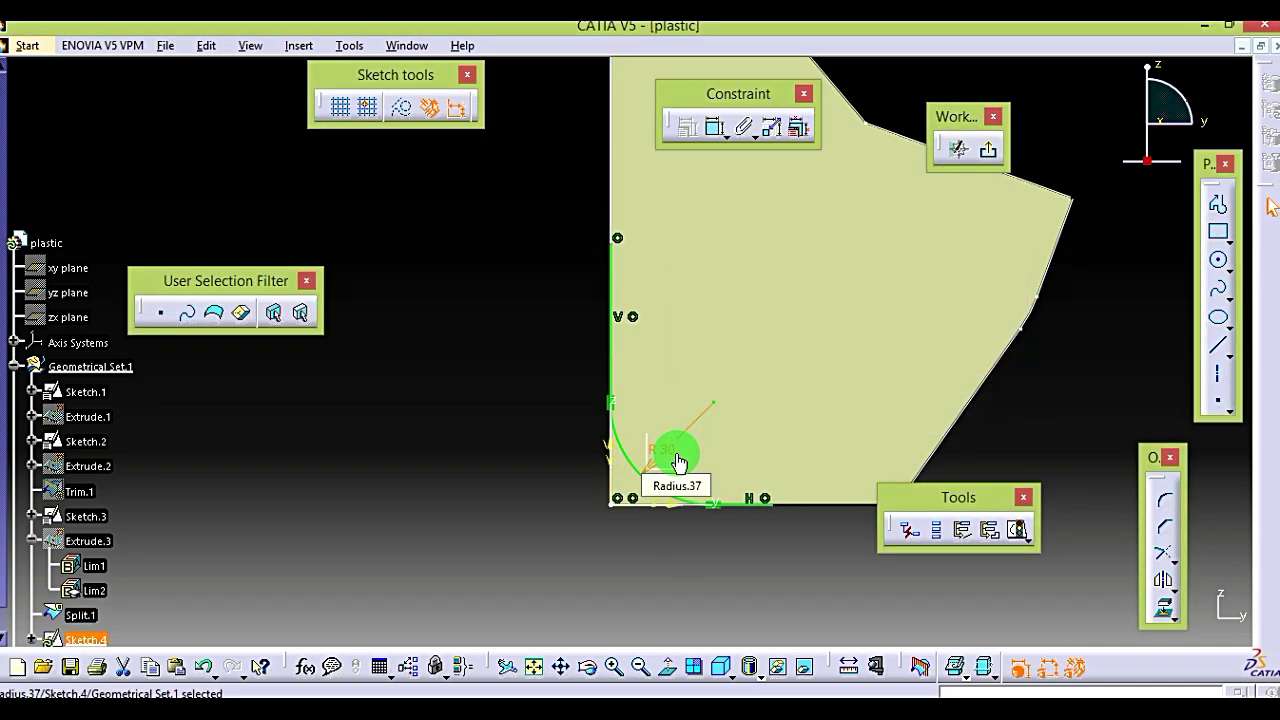
Step: Extrude Sketch.4 140 mm at both limits into the curved flange surface
{"action": "left_click", "coordinate": [985, 150]}
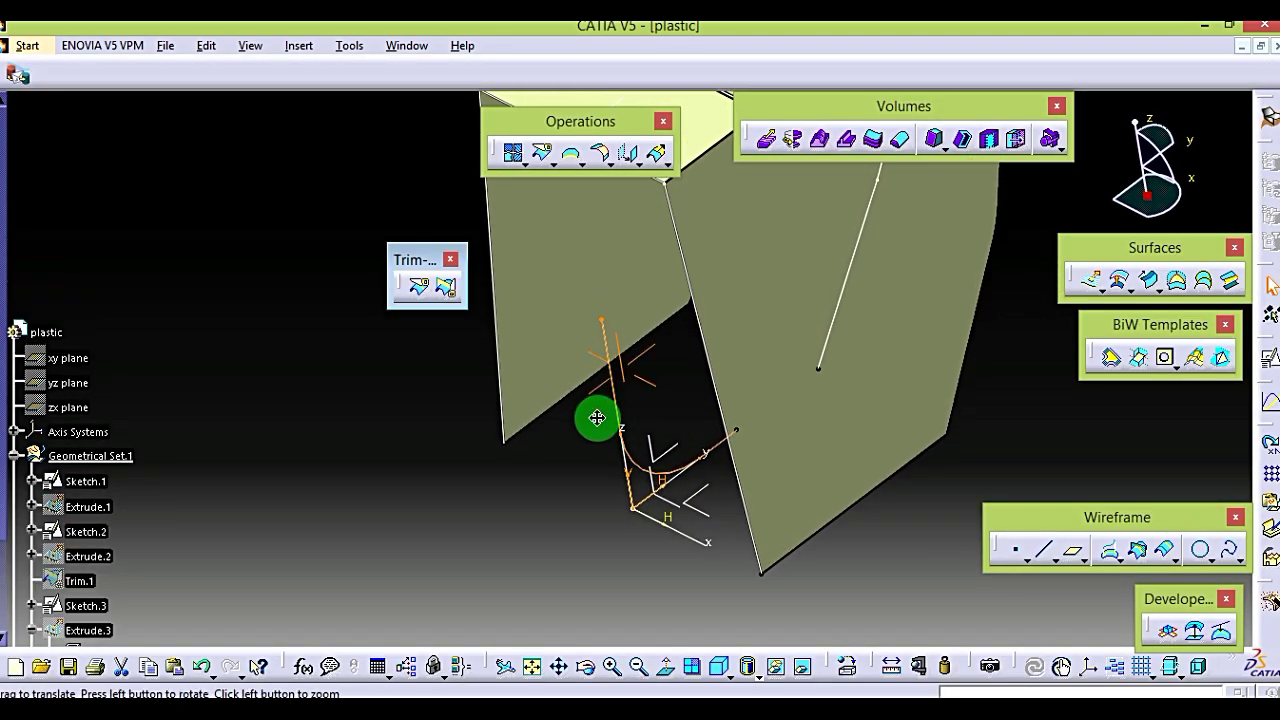
{"action": "left_click", "coordinate": [1090, 278]}
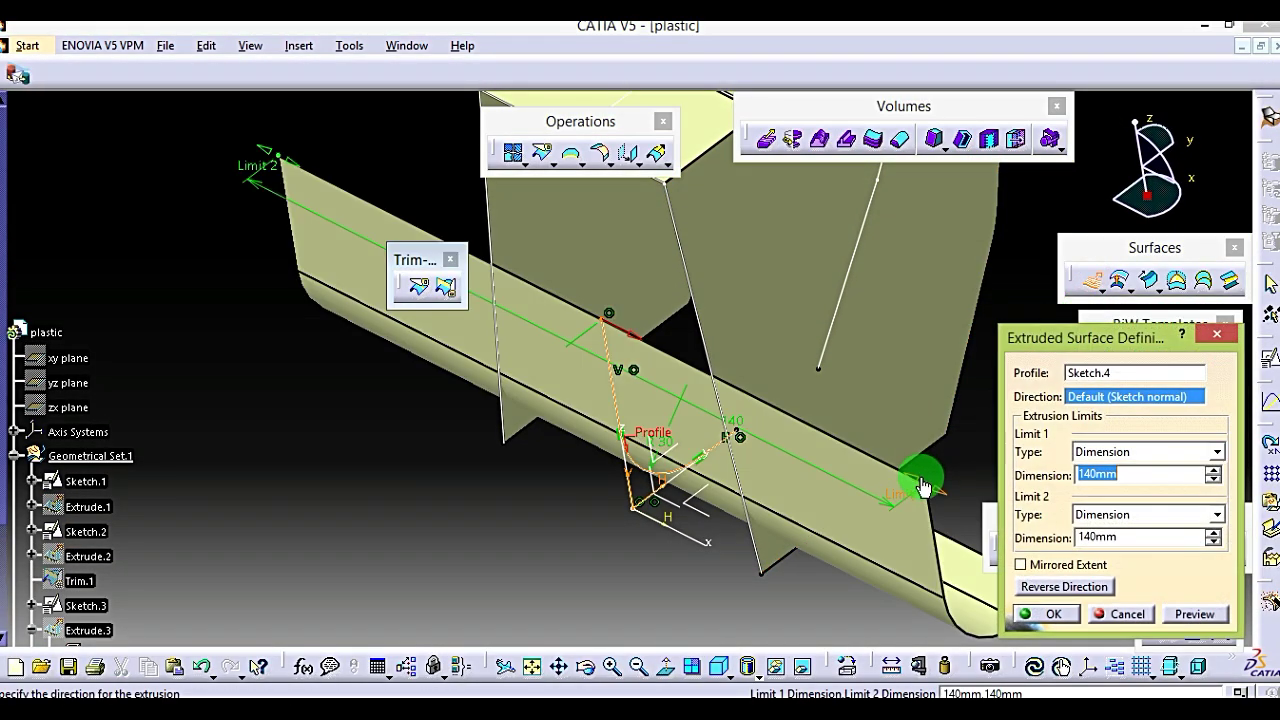
{"action": "left_click", "coordinate": [1082, 620]}
{"action": "middle_click_drag", "start_coordinate": [674, 503], "coordinate": [716, 443]}
{"action": "left_click", "coordinate": [523, 234]}
{"action": "left_click", "coordinate": [412, 287]}
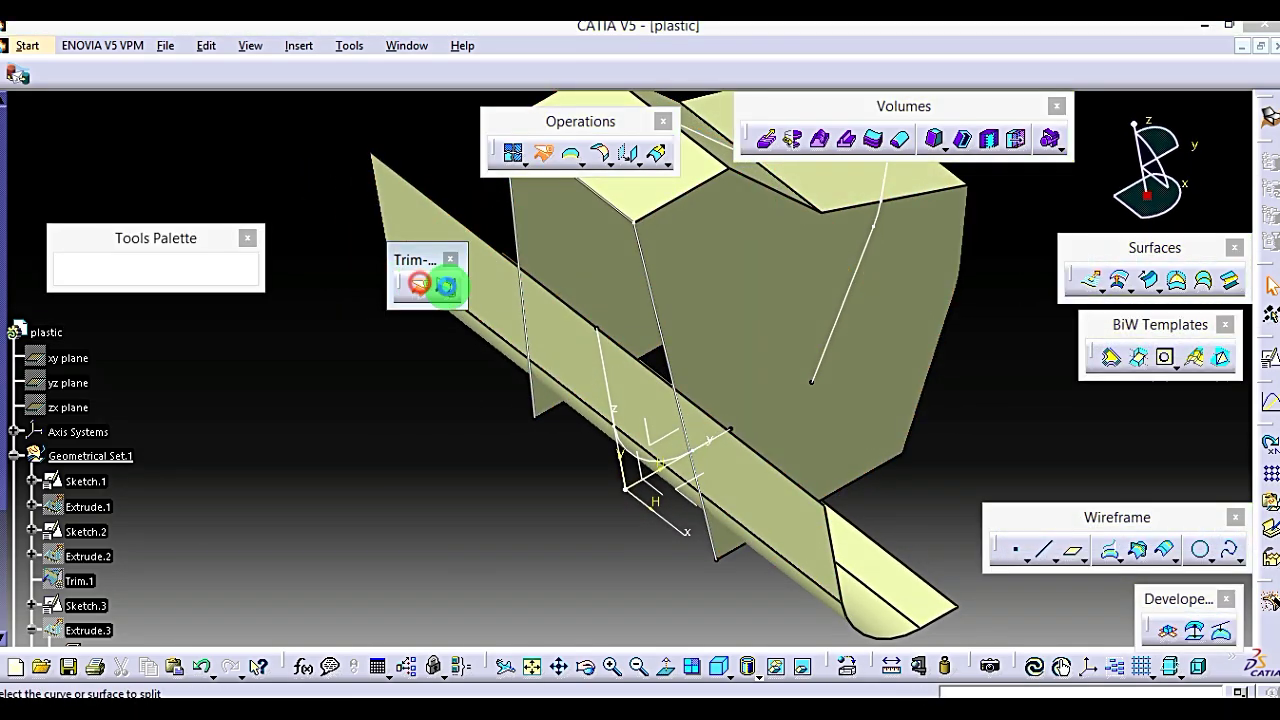
{"action": "left_click", "coordinate": [752, 302]}
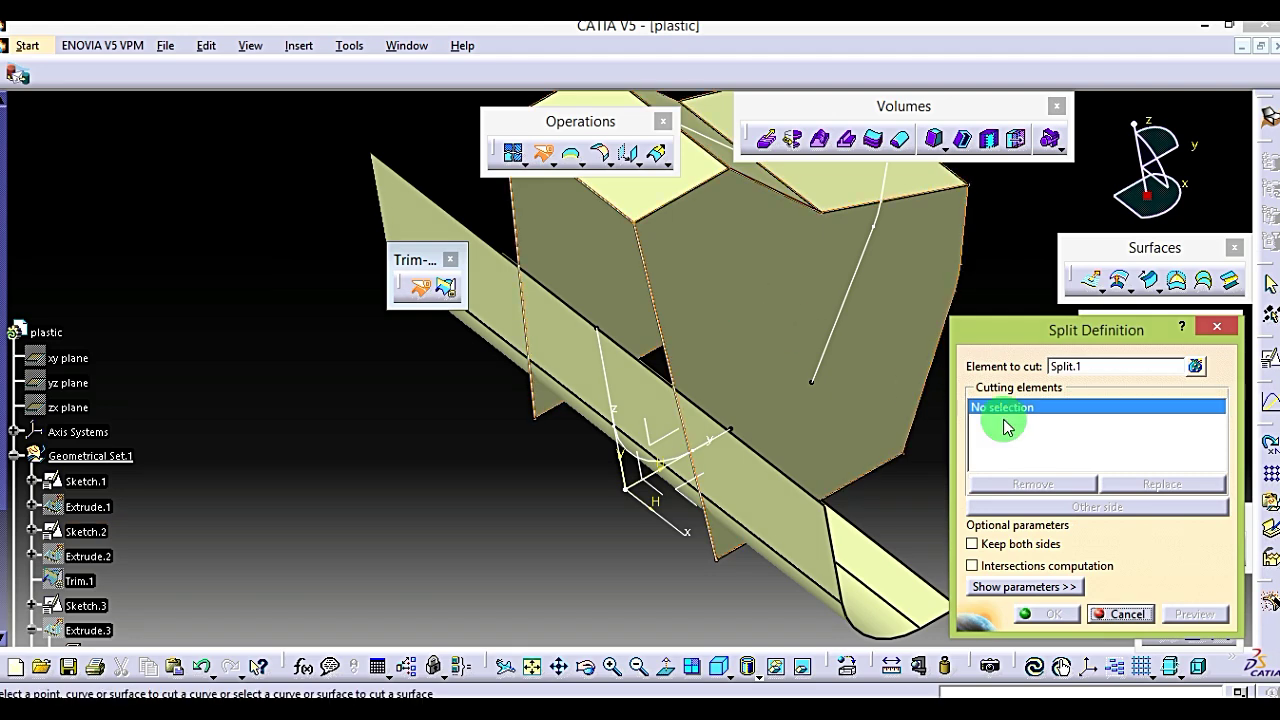
{"action": "left_click", "coordinate": [587, 397]}
{"action": "left_click", "coordinate": [1040, 614]}
{"action": "middle_click_drag", "start_coordinate": [906, 497], "coordinate": [686, 486]}
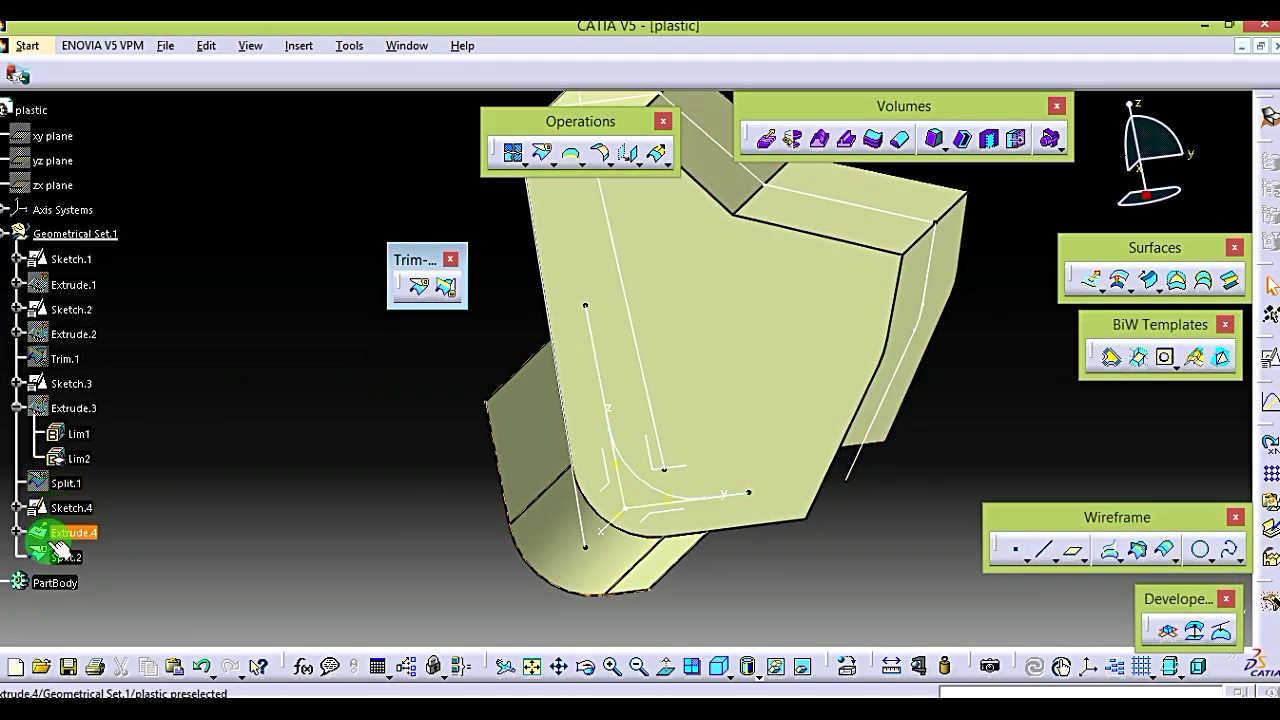
{"action": "left_click", "coordinate": [200, 525]}
{"action": "middle_click_drag", "start_coordinate": [428, 514], "coordinate": [745, 475]}
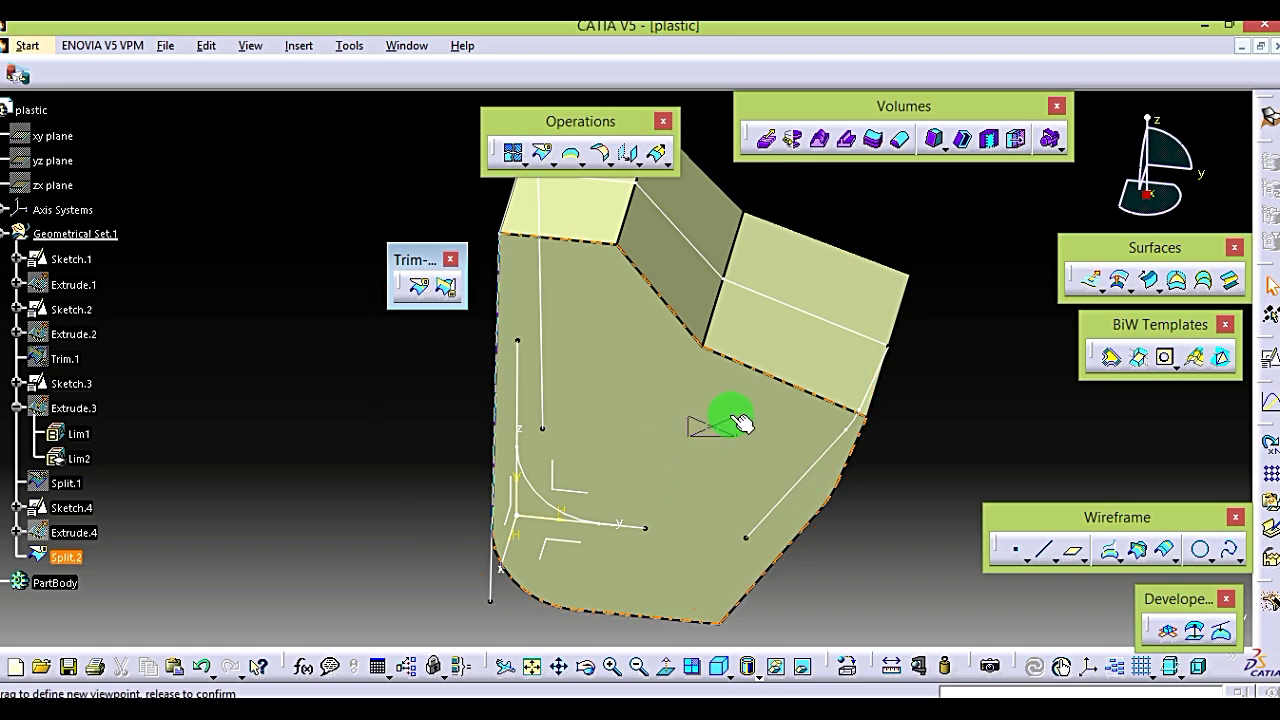
{"action": "right_click_drag", "start_coordinate": [740, 423], "coordinate": [729, 428]}
{"action": "left_click", "coordinate": [684, 413]}
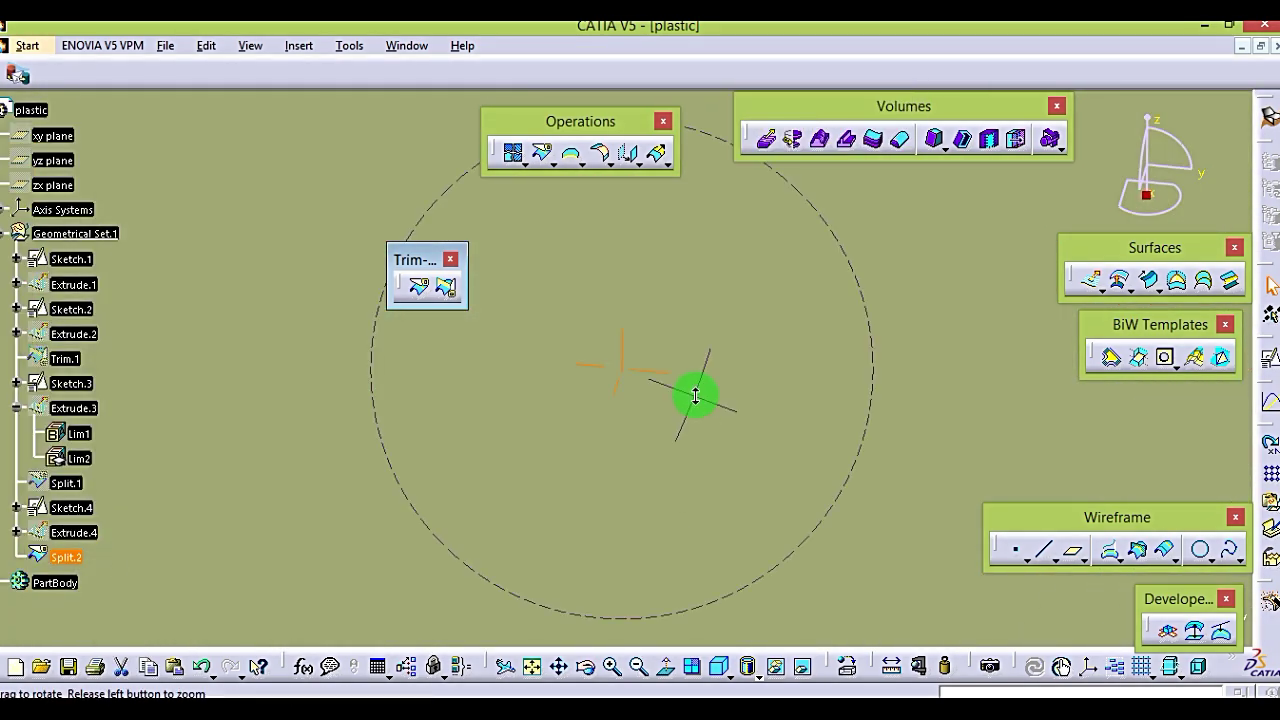
{"action": "middle_click_drag", "start_coordinate": [695, 497], "coordinate": [857, 502]}
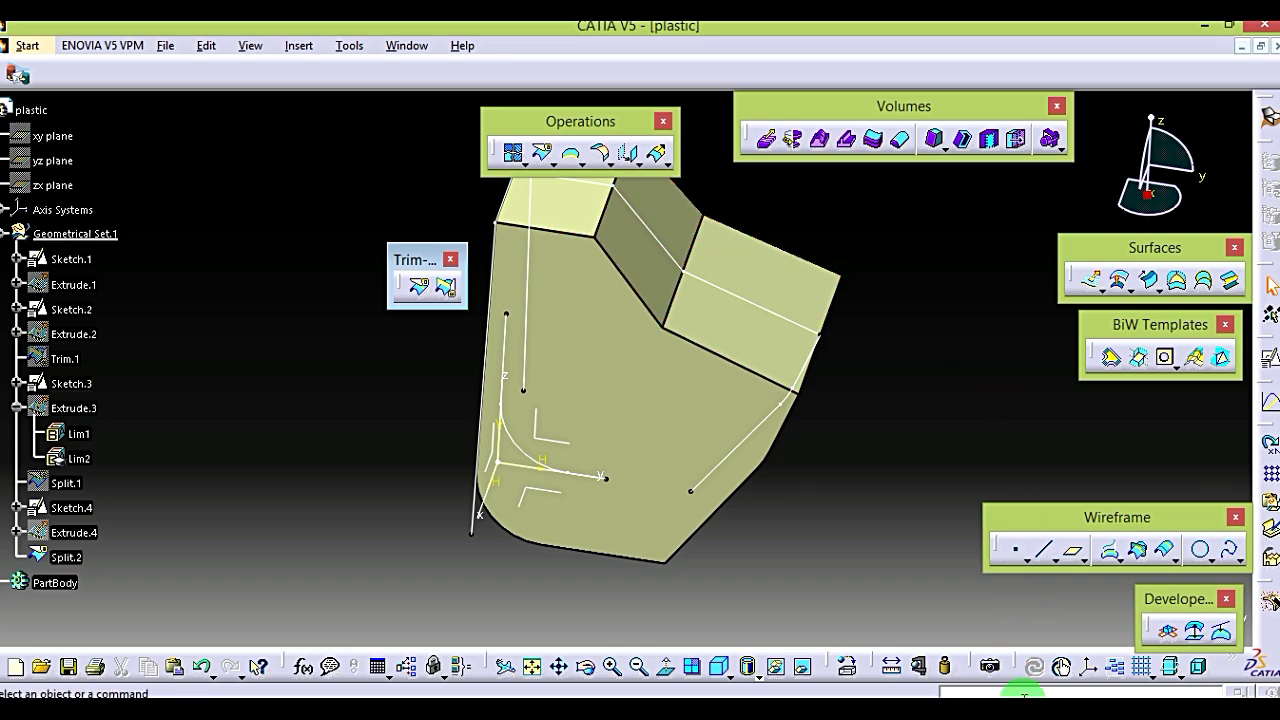
Step: Start an Edge Fillet on Split.2 and bring up the plastic_1.png reference drawing
{"action": "left_click", "coordinate": [757, 266]}
{"action": "left_click", "coordinate": [608, 163]}
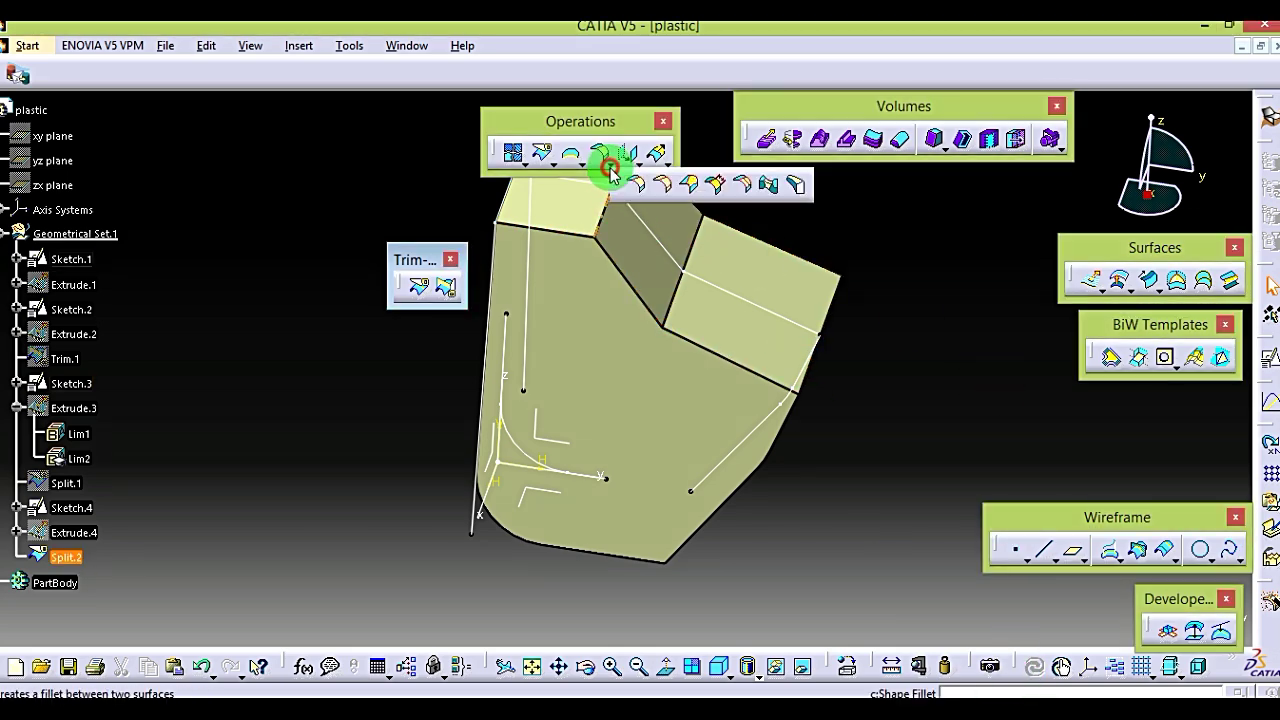
{"action": "left_click", "coordinate": [663, 189]}
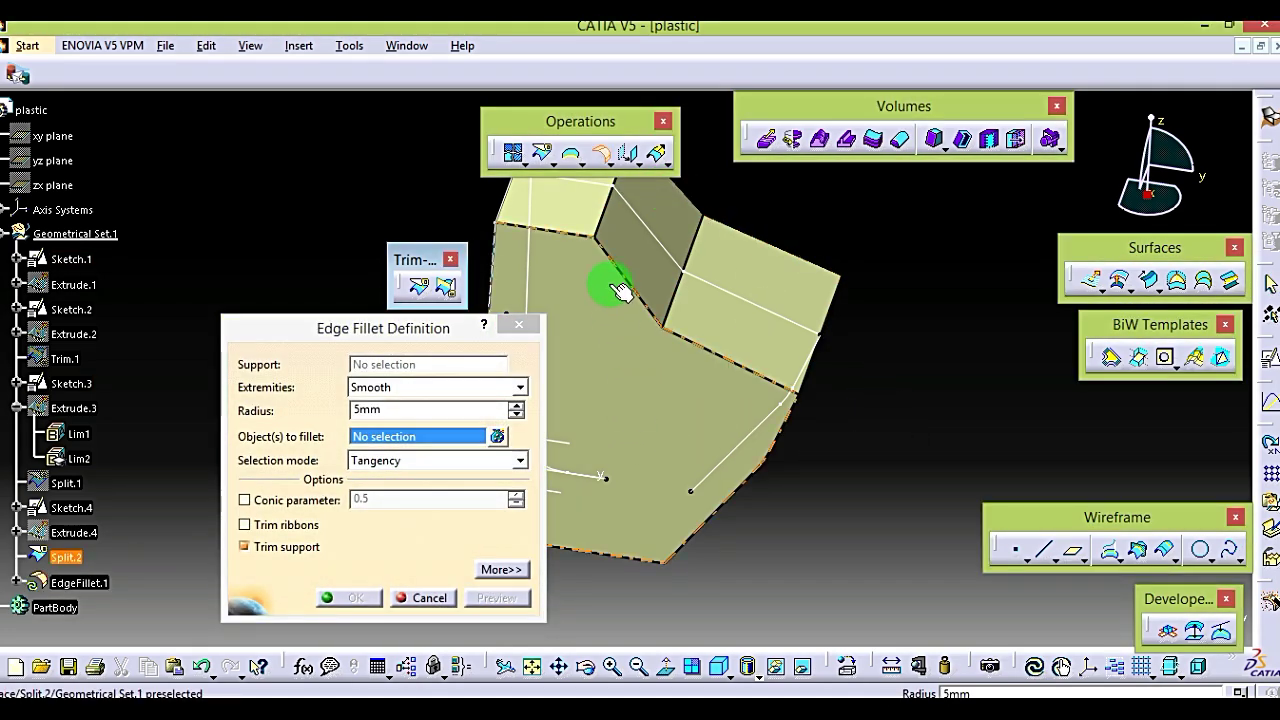
{"action": "key", "text": "alt+Tab"}
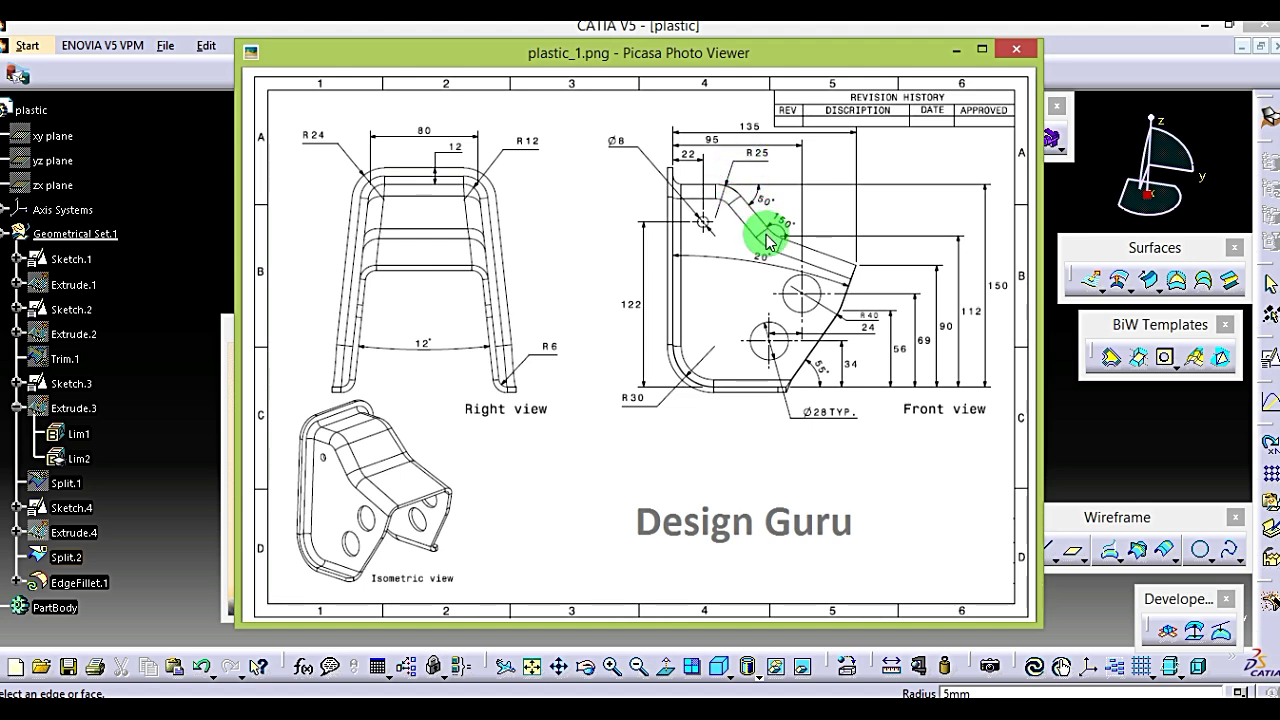
Step: Fillet Split.2's two top bend edges with a 25 mm radius
{"action": "left_click", "coordinate": [961, 50]}
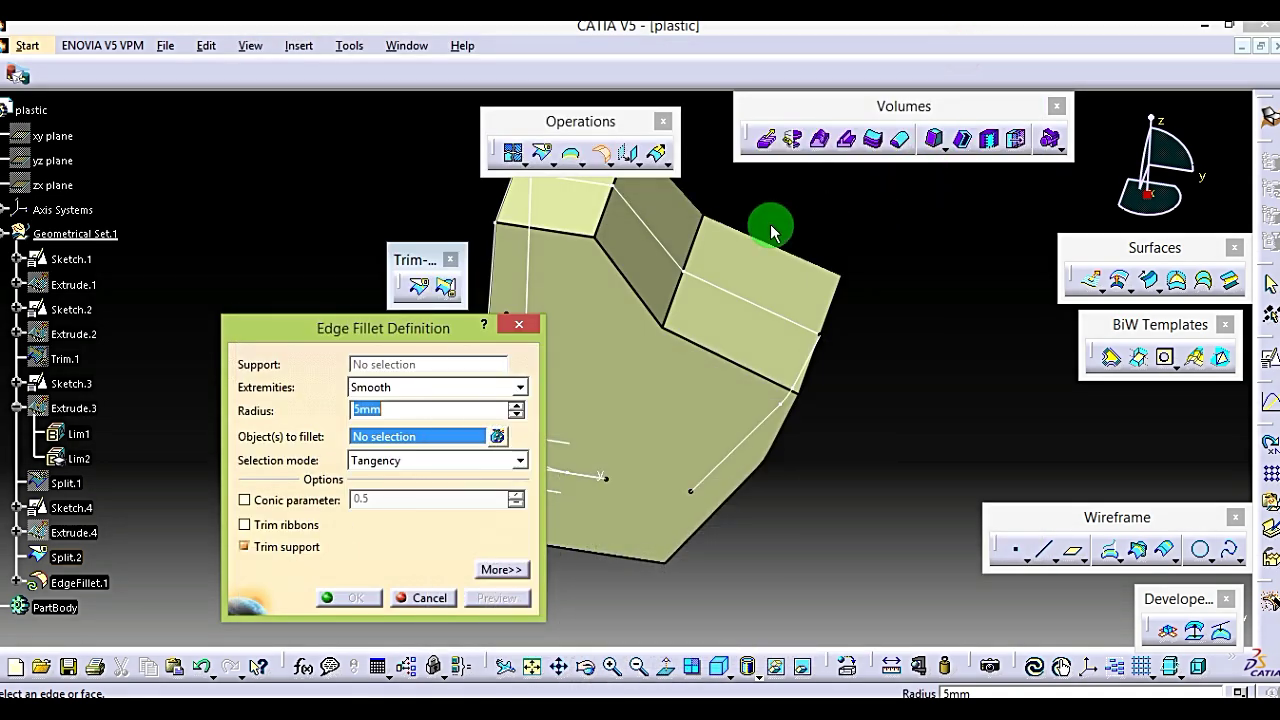
{"action": "left_click", "coordinate": [682, 289]}
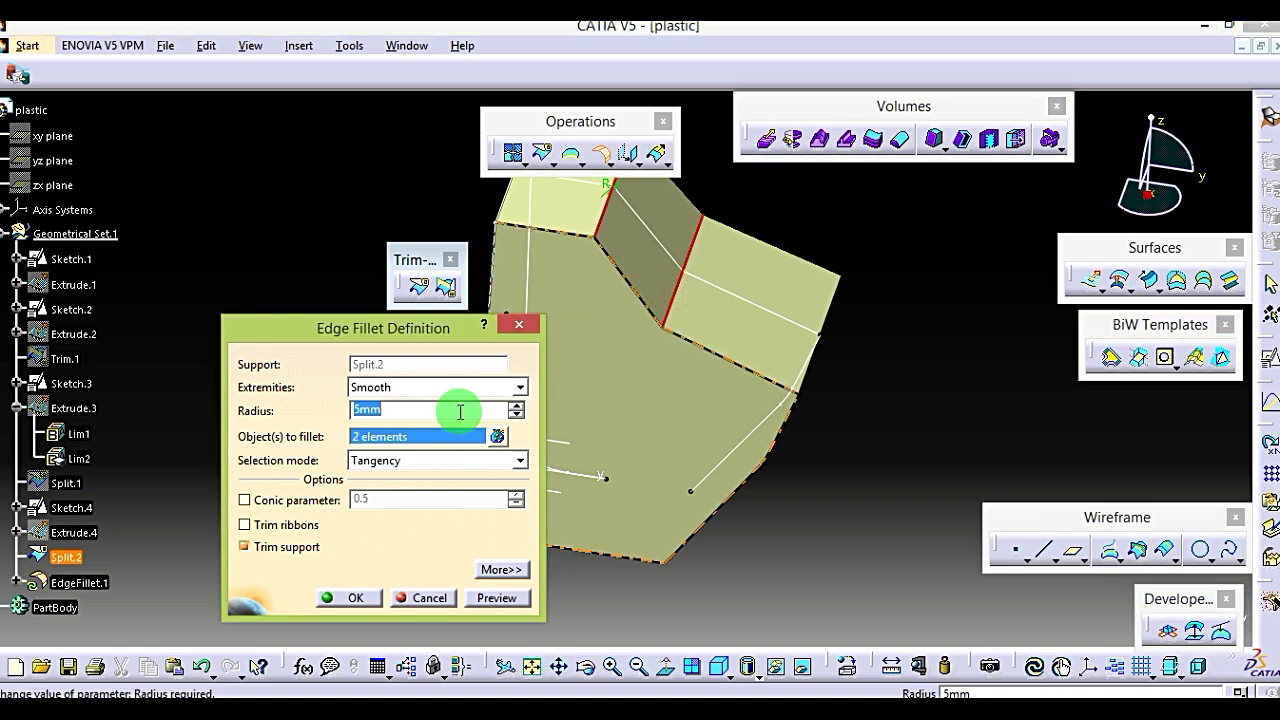
{"action": "left_click", "coordinate": [496, 597]}
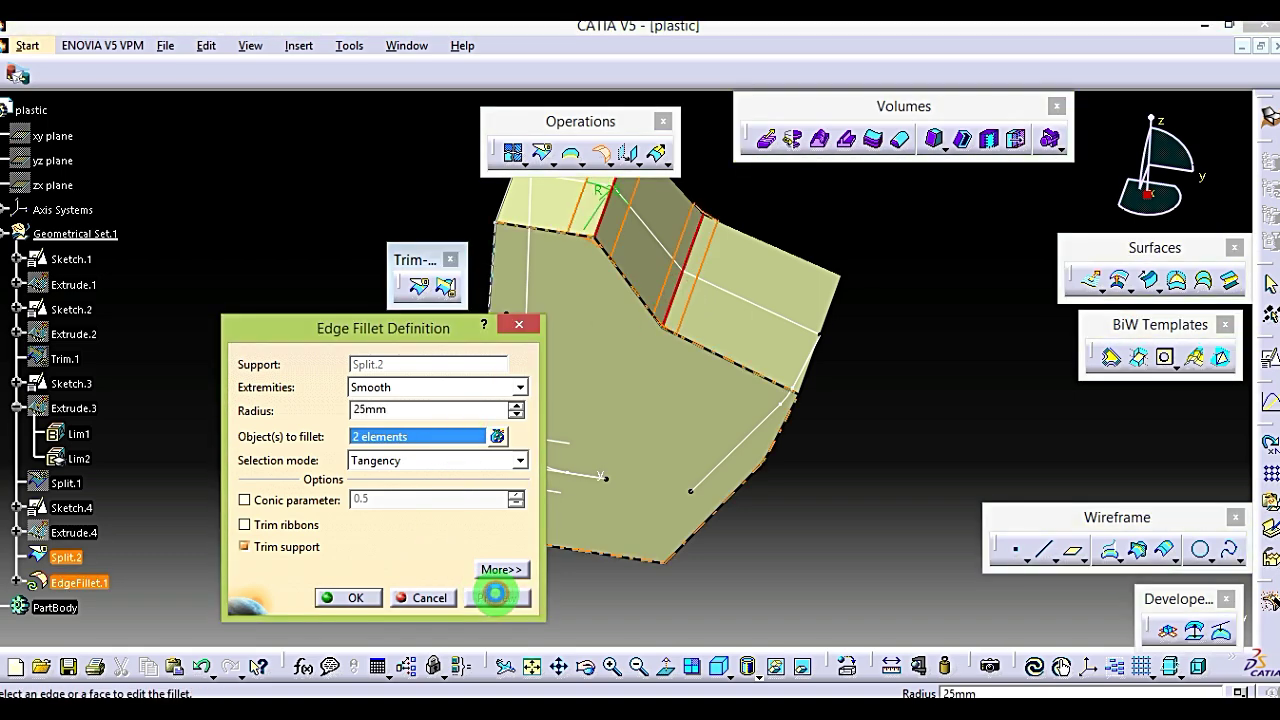
{"action": "left_click", "coordinate": [363, 606]}
{"action": "middle_click_drag", "start_coordinate": [652, 380], "coordinate": [600, 400]}
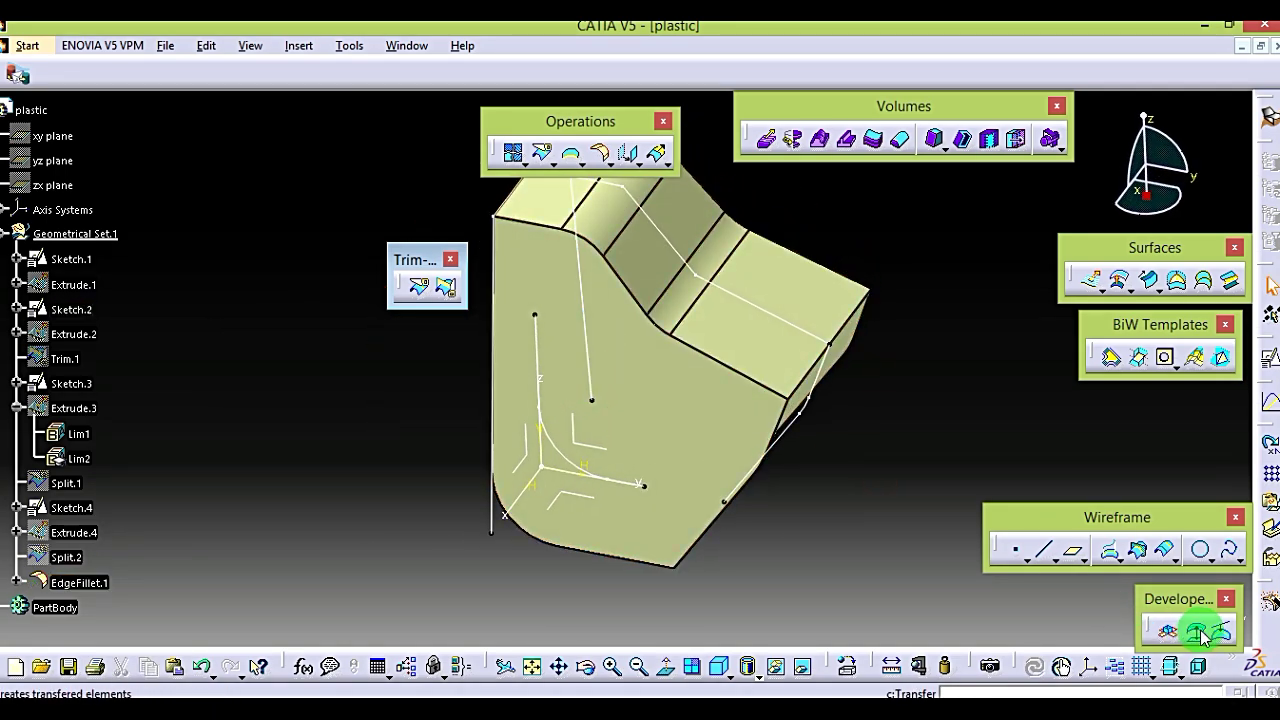
Step: Round the two outer top edges of EdgeFillet.1 with a 12 mm radius as EdgeFillet.2
{"action": "left_click", "coordinate": [600, 160]}
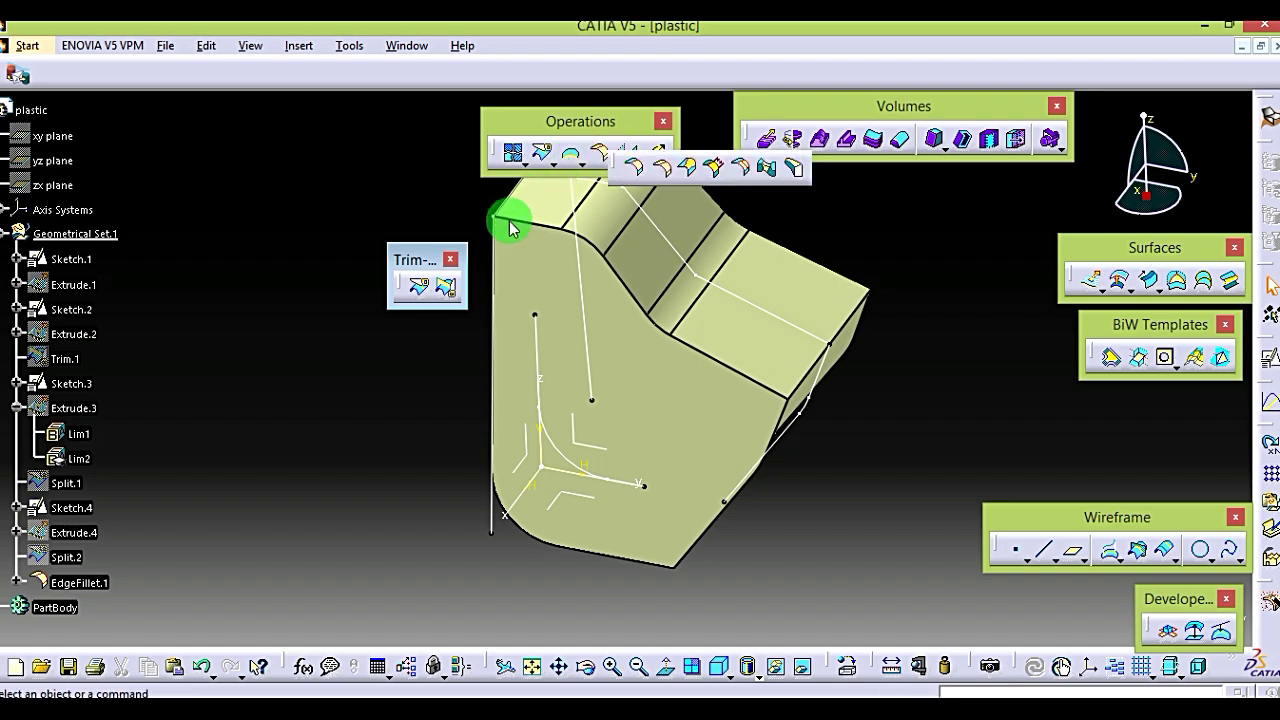
{"action": "left_click", "coordinate": [657, 175]}
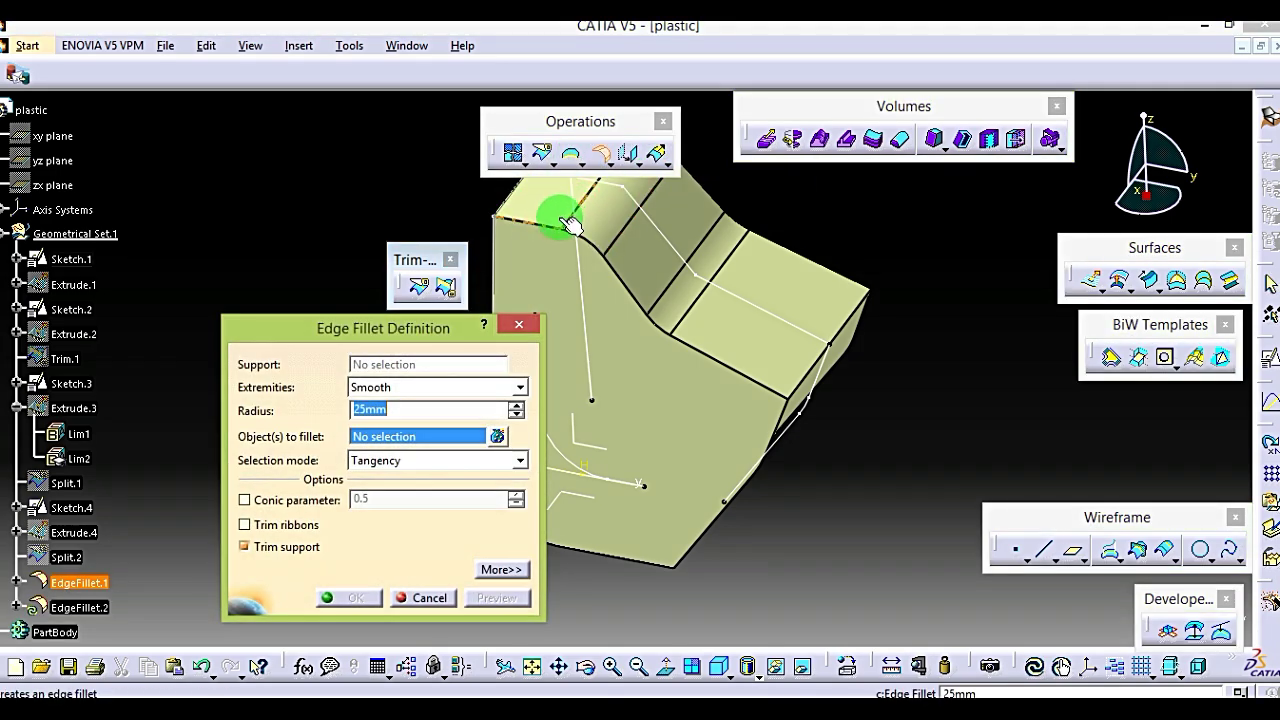
{"action": "left_click", "coordinate": [535, 224]}
{"action": "middle_click_drag", "start_coordinate": [683, 280], "coordinate": [876, 287]}
{"action": "left_click", "coordinate": [876, 287]}
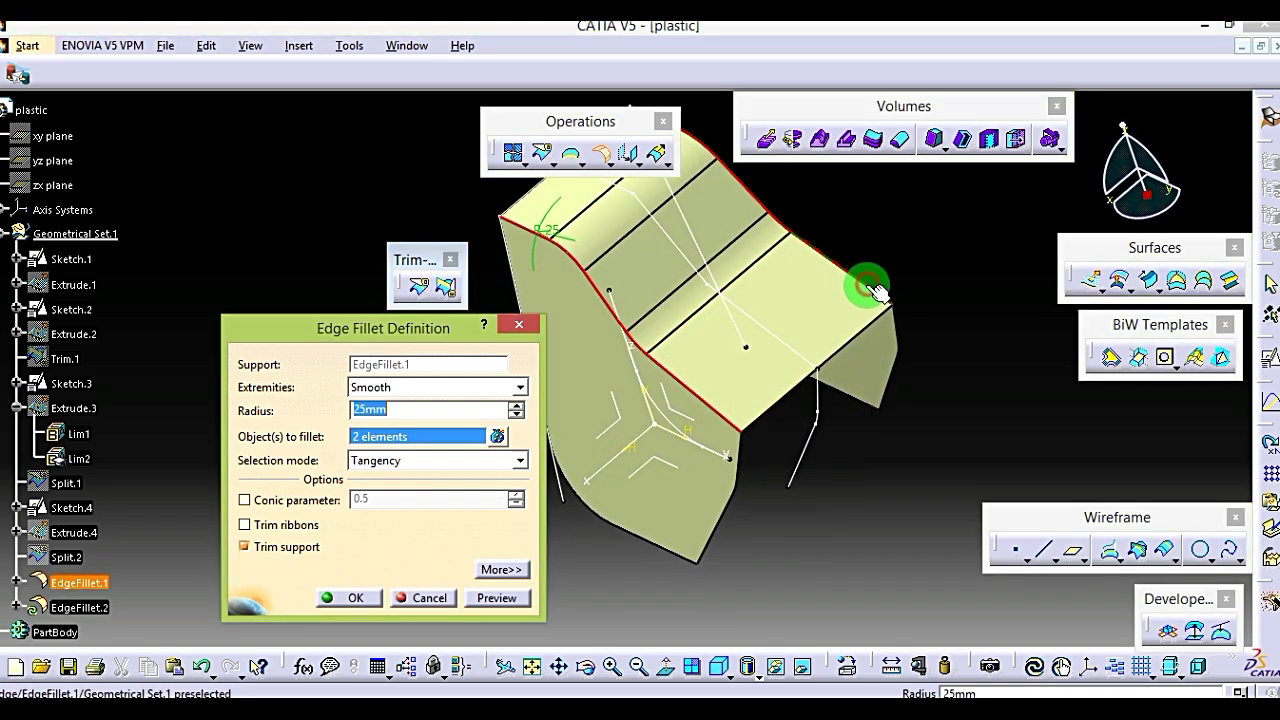
{"action": "type", "text": "1"}
{"action": "key", "text": "Return"}
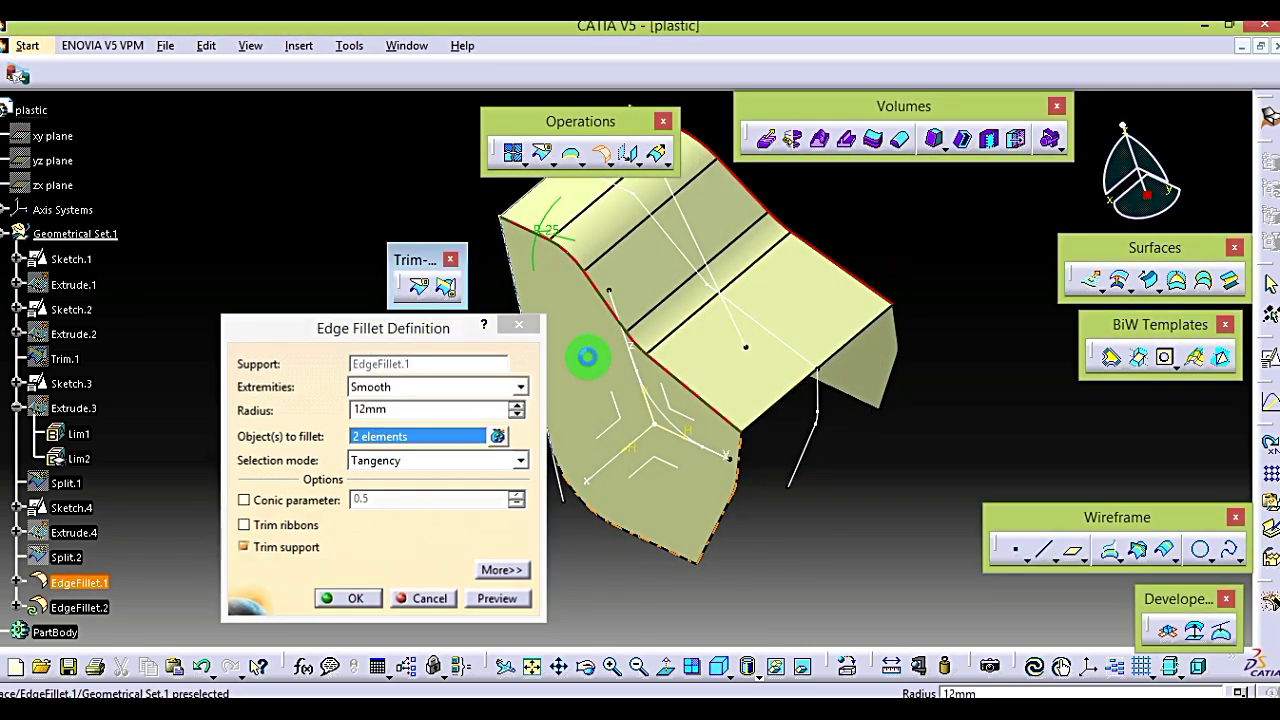
{"action": "middle_click_drag", "start_coordinate": [340, 449], "coordinate": [334, 397]}
{"action": "left_click", "coordinate": [690, 480]}
{"action": "middle_click_drag", "start_coordinate": [637, 497], "coordinate": [788, 341]}
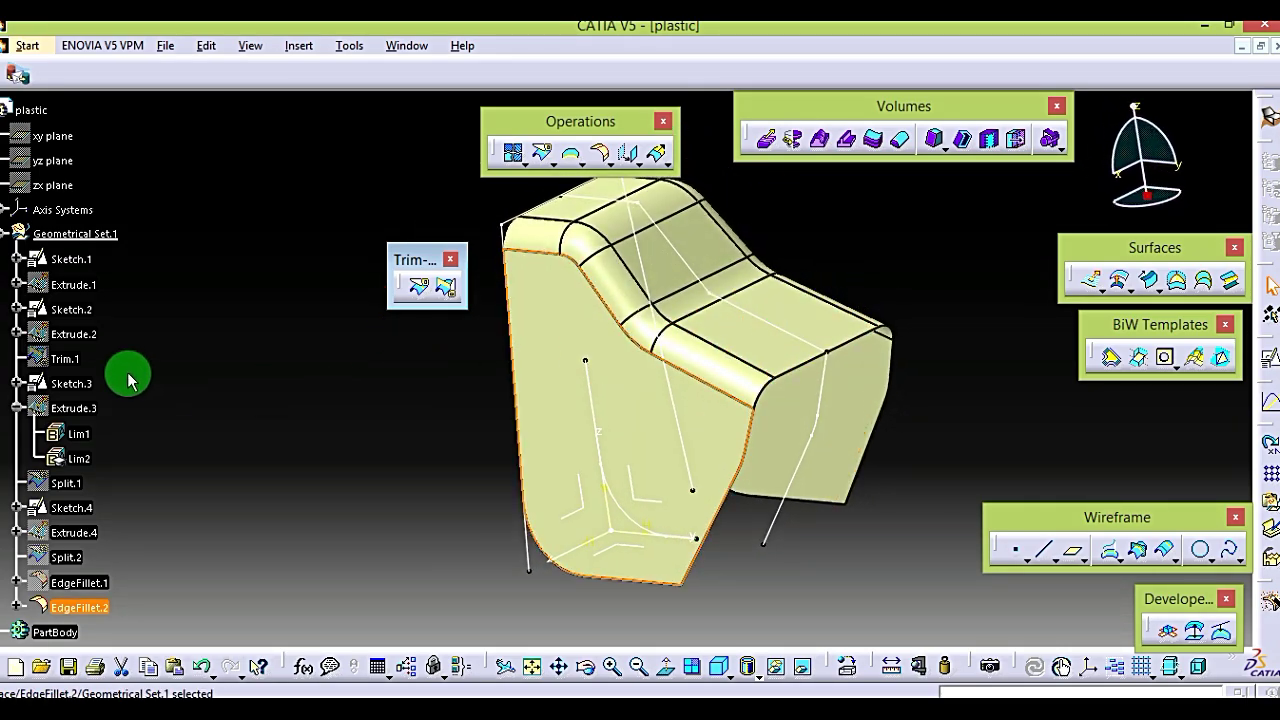
{"action": "left_click", "coordinate": [72, 310]}
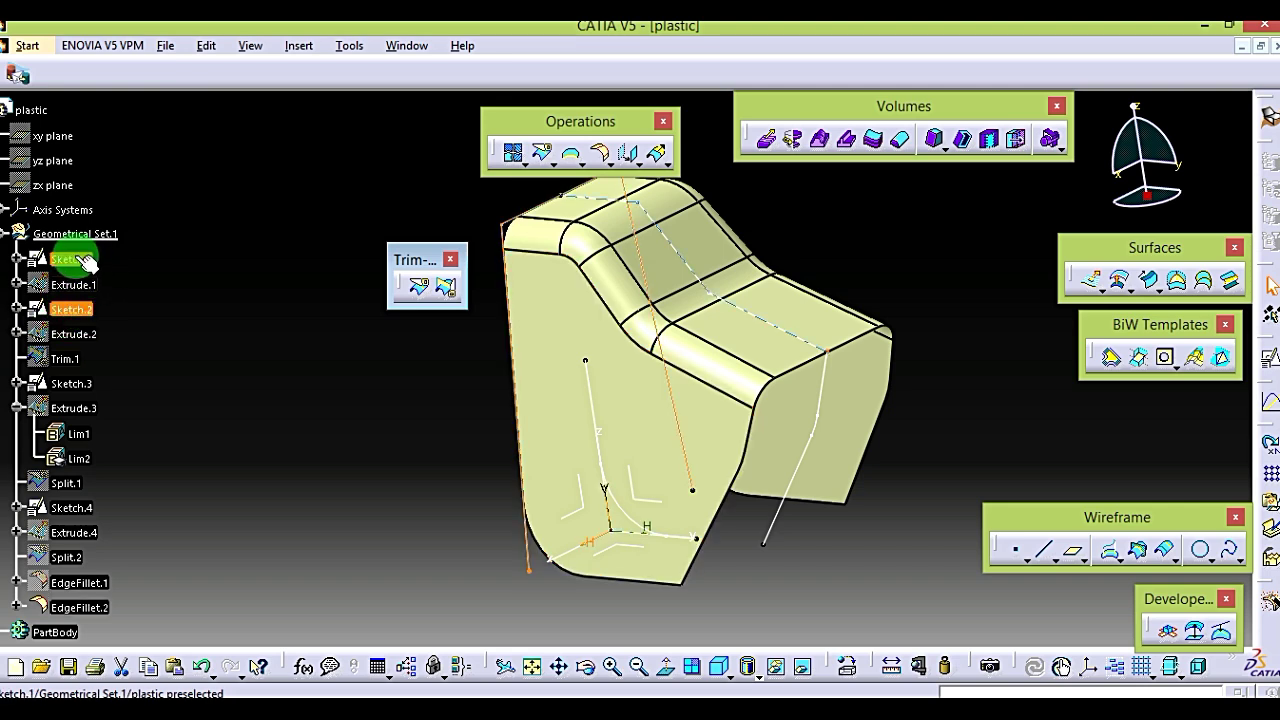
Step: Hide Sketch.1 through Sketch.4, then bring up the plastic_1.png drawing
{"action": "left_click", "coordinate": [72, 383], "text": "ctrl"}
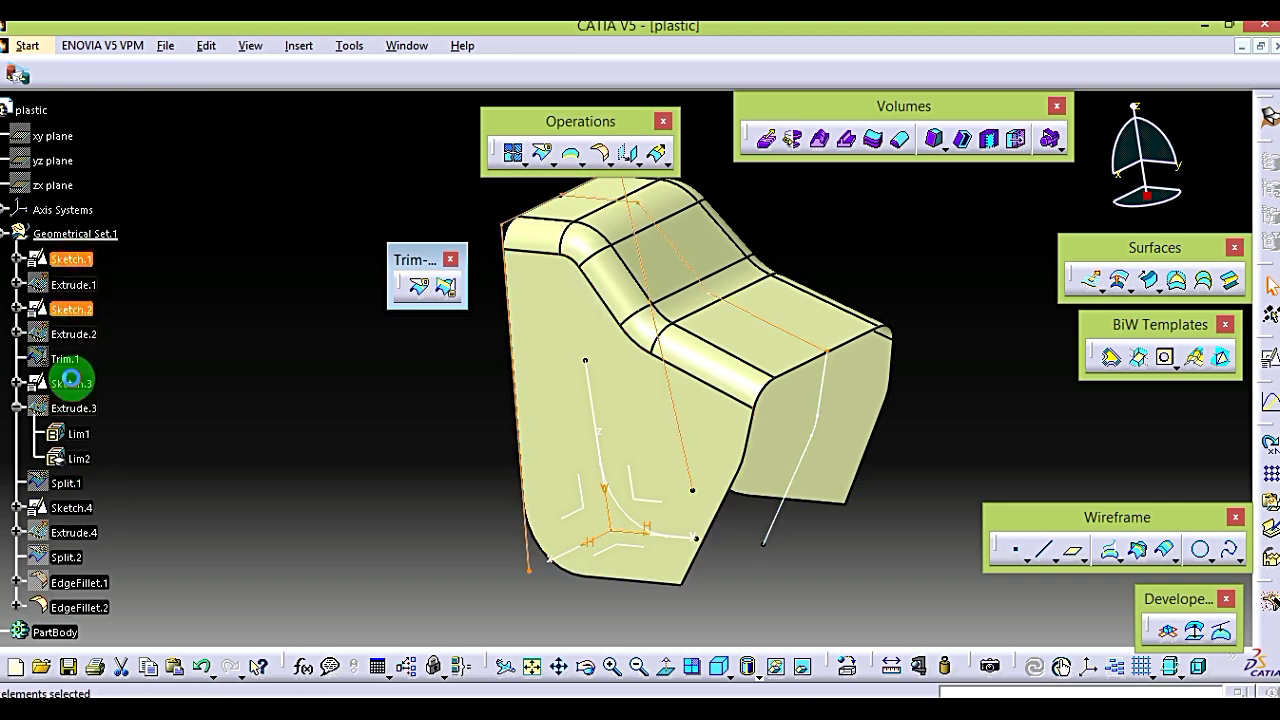
{"action": "left_click", "coordinate": [70, 508], "text": "ctrl"}
{"action": "left_click", "coordinate": [166, 489]}
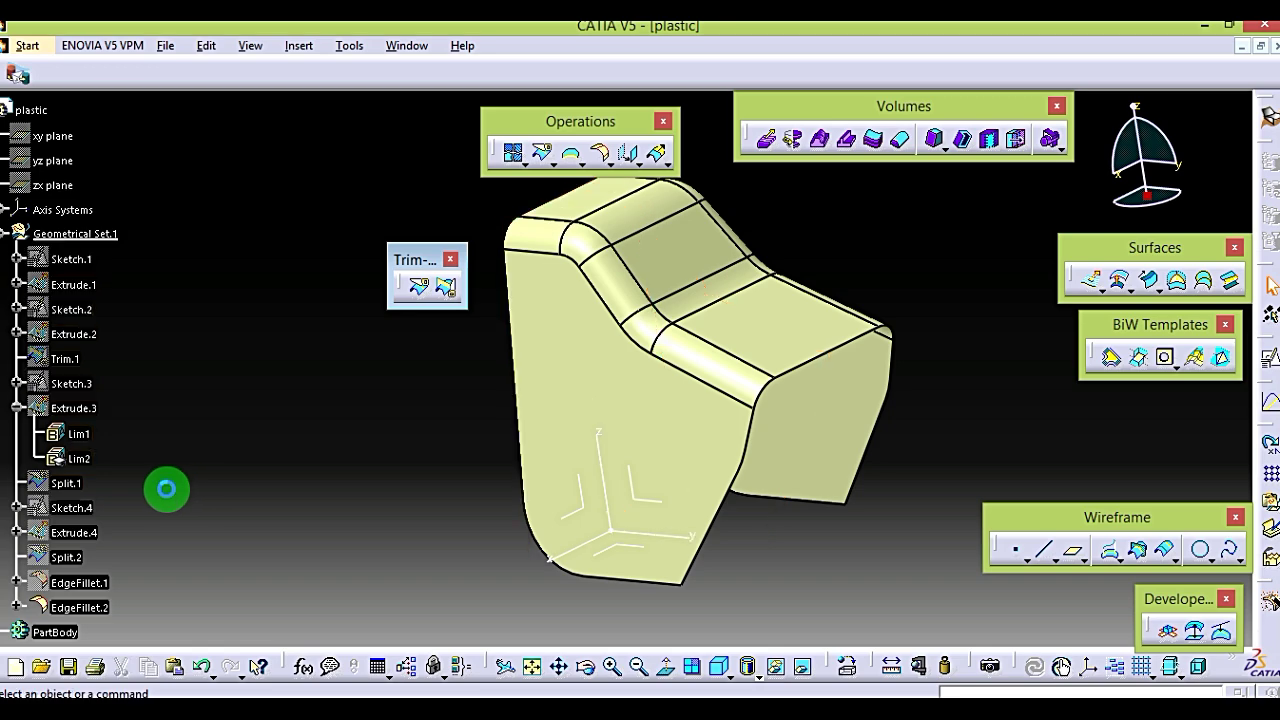
{"action": "middle_click_drag", "start_coordinate": [609, 523], "coordinate": [755, 505]}
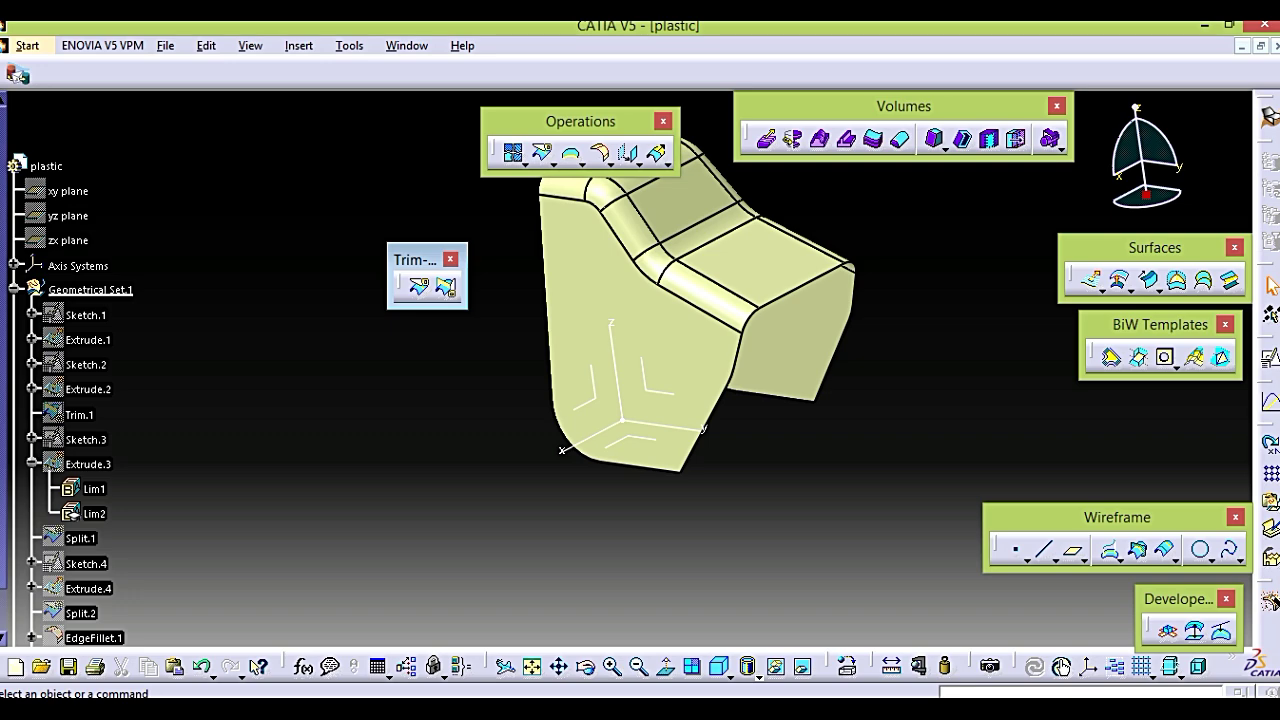
{"action": "key", "text": "alt+Tab"}
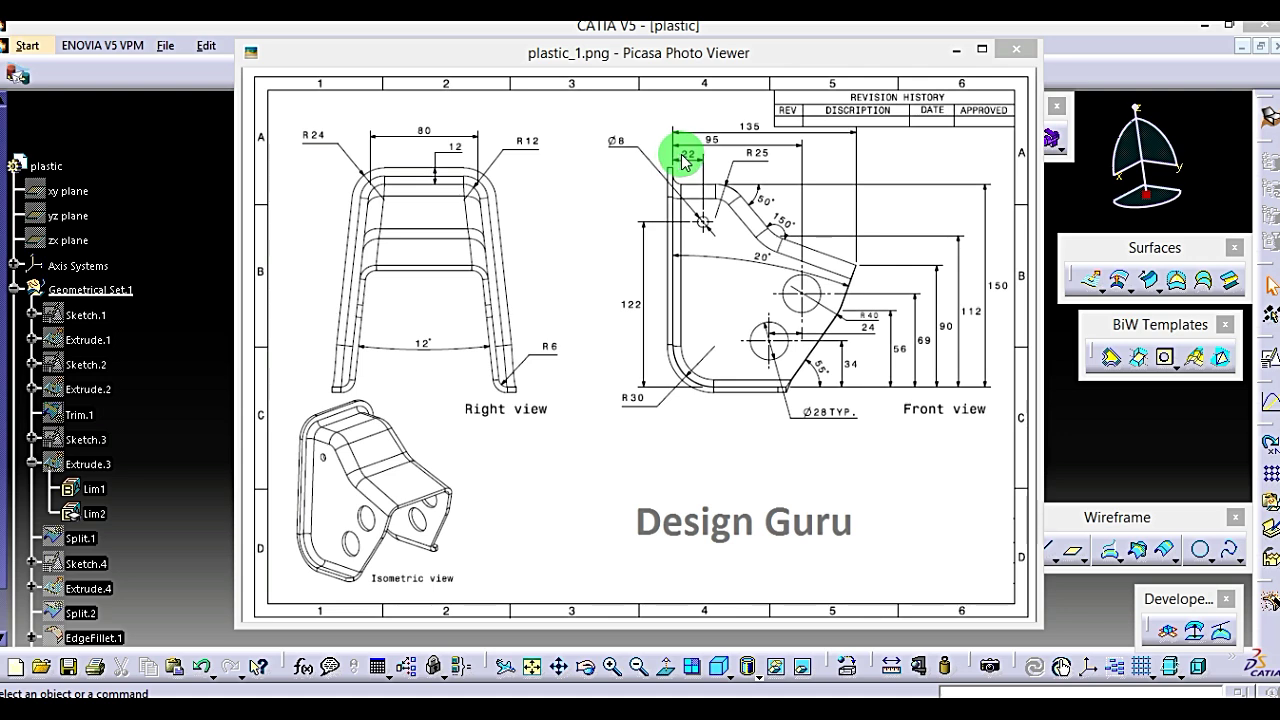
Step: Minimize the Picasa drawing window and clear the selection in CATIA
{"action": "left_click", "coordinate": [956, 55]}
{"action": "left_click", "coordinate": [1000, 610]}
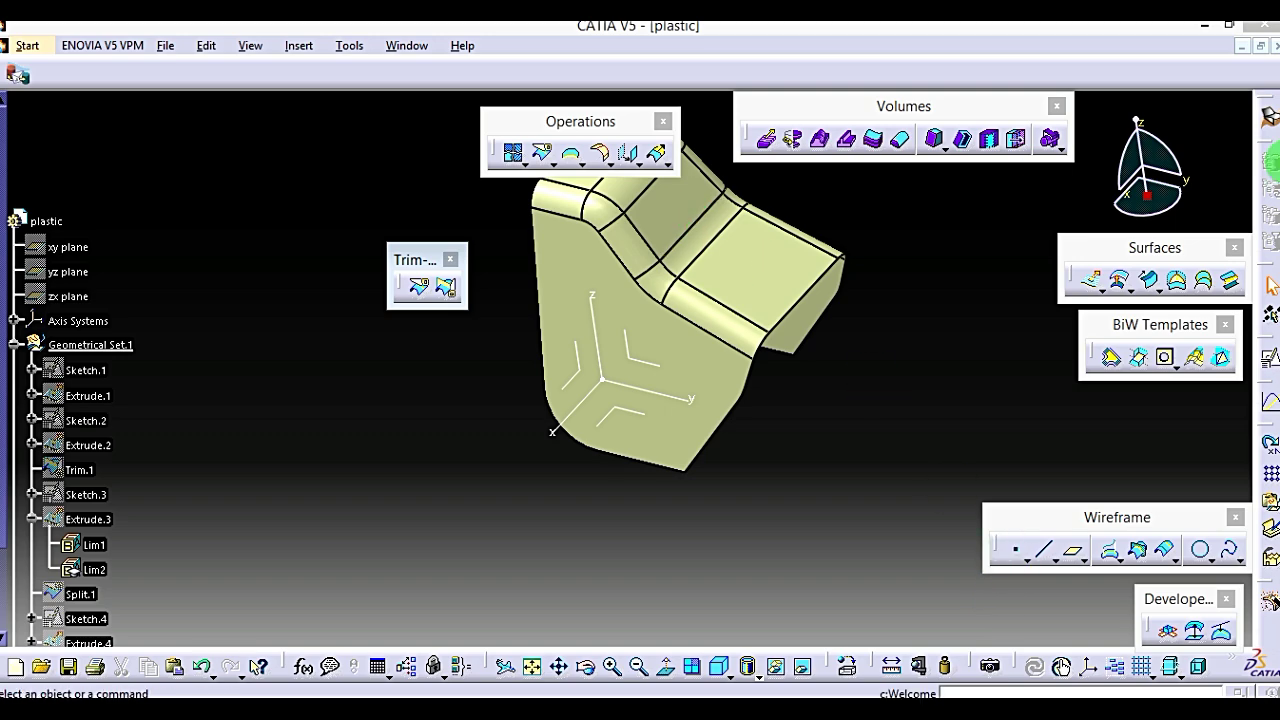
Step: Start a boundary curve on EdgeFillet.2's bottom edge, limited between two bottom vertices
{"action": "left_click", "coordinate": [573, 160]}
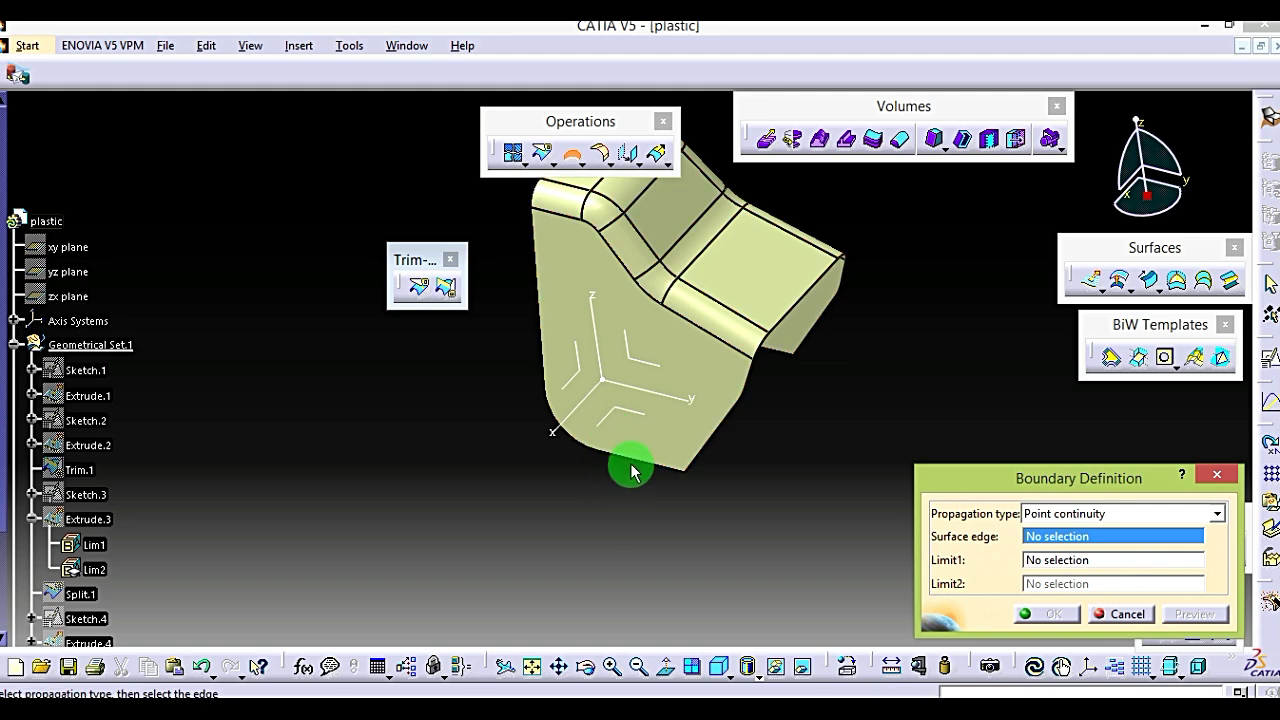
{"action": "left_click", "coordinate": [632, 453]}
{"action": "middle_click_drag", "start_coordinate": [600, 528], "coordinate": [727, 474]}
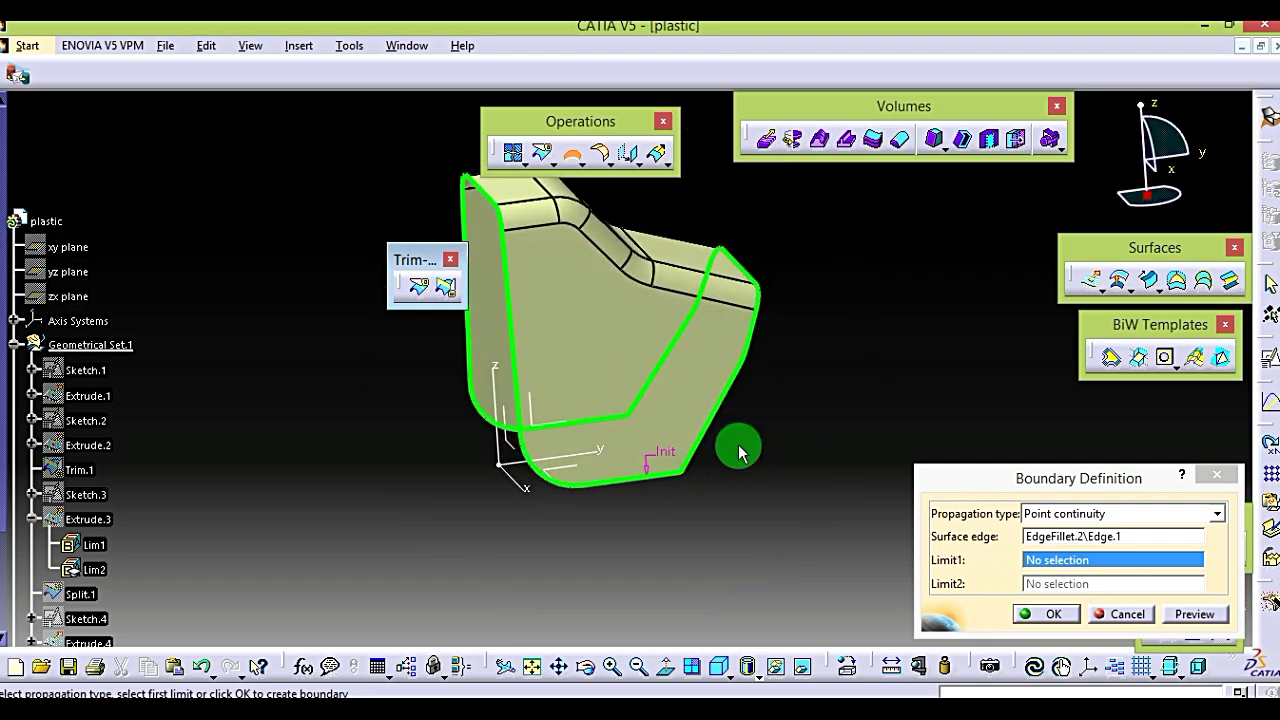
{"action": "left_click", "coordinate": [1057, 561]}
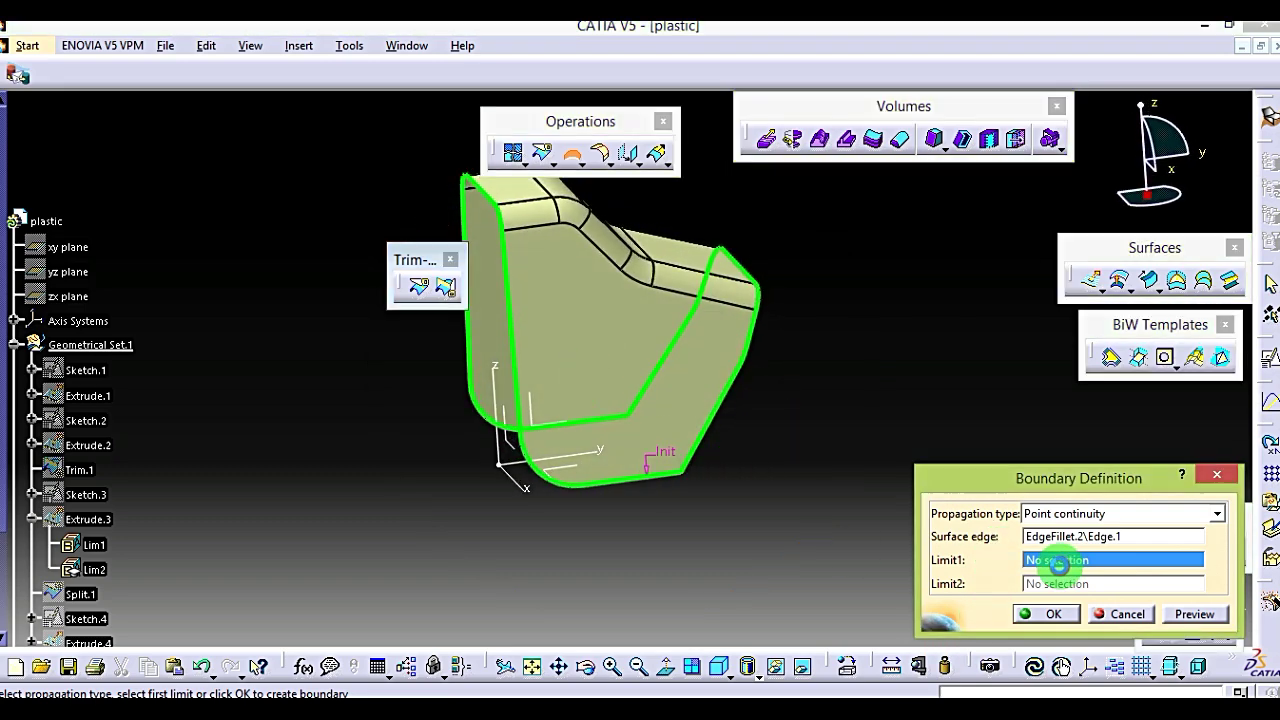
{"action": "left_click", "coordinate": [690, 483]}
{"action": "middle_click_drag", "start_coordinate": [809, 506], "coordinate": [758, 512]}
{"action": "left_click", "coordinate": [752, 497]}
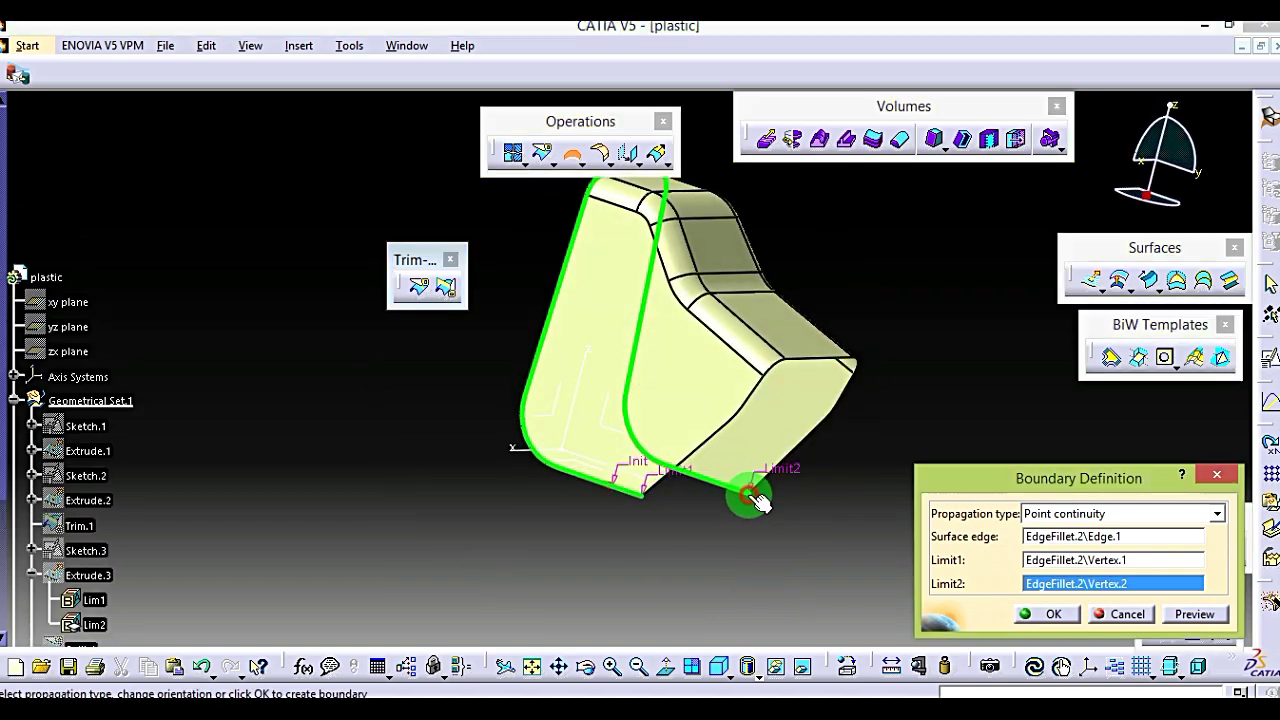
Step: Confirm Boundary.1 and inspect the new curve from a three-quarter view
{"action": "middle_click_drag", "start_coordinate": [686, 557], "coordinate": [522, 517]}
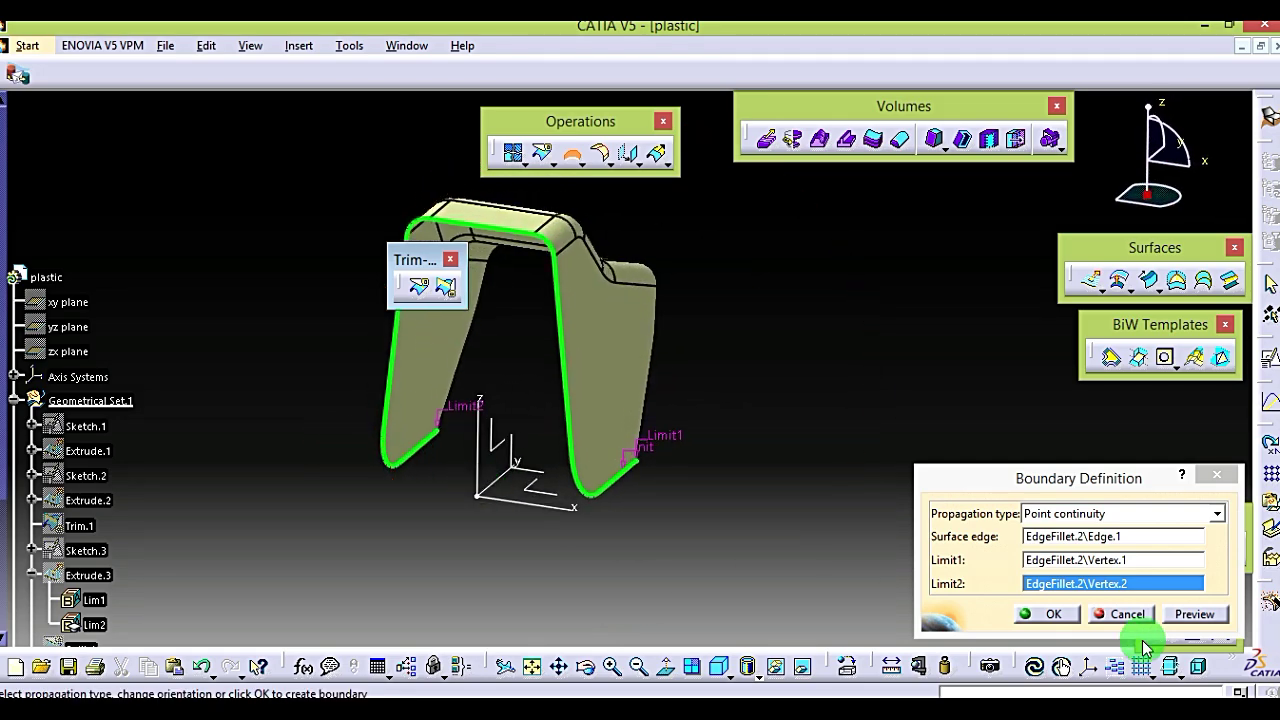
{"action": "left_click", "coordinate": [1050, 613]}
{"action": "middle_click_drag", "start_coordinate": [871, 549], "coordinate": [277, 449]}
{"action": "scroll", "coordinate": [220, 480], "scroll_direction": "down", "scroll_amount": 3}
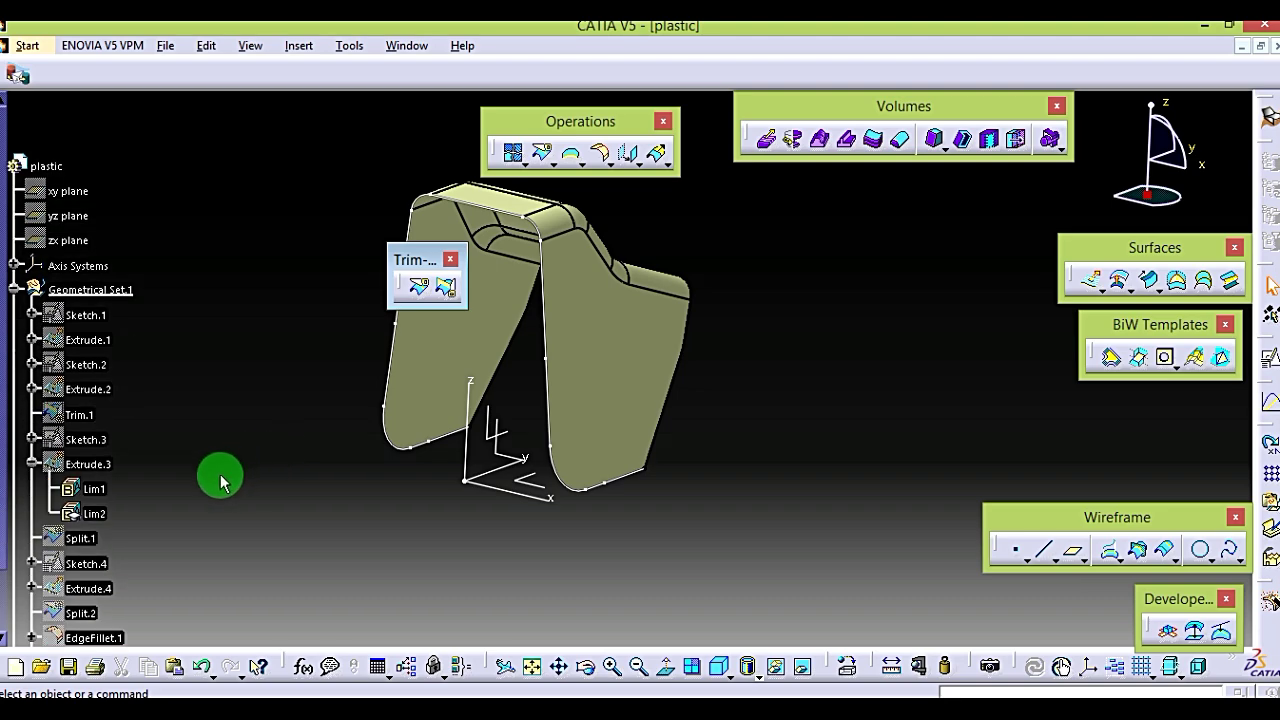
{"action": "scroll", "coordinate": [220, 480], "scroll_direction": "down", "scroll_amount": 3}
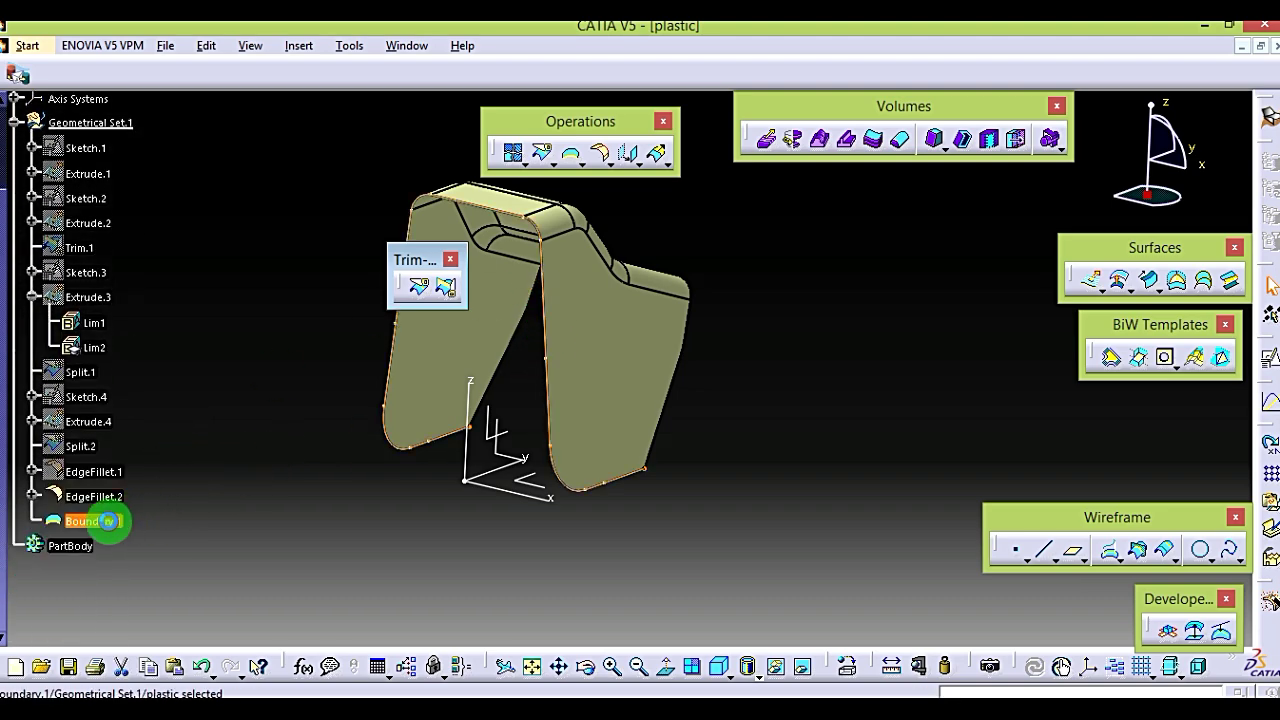
{"action": "middle_click_drag", "start_coordinate": [853, 488], "coordinate": [697, 575]}
{"action": "left_click", "coordinate": [662, 498]}
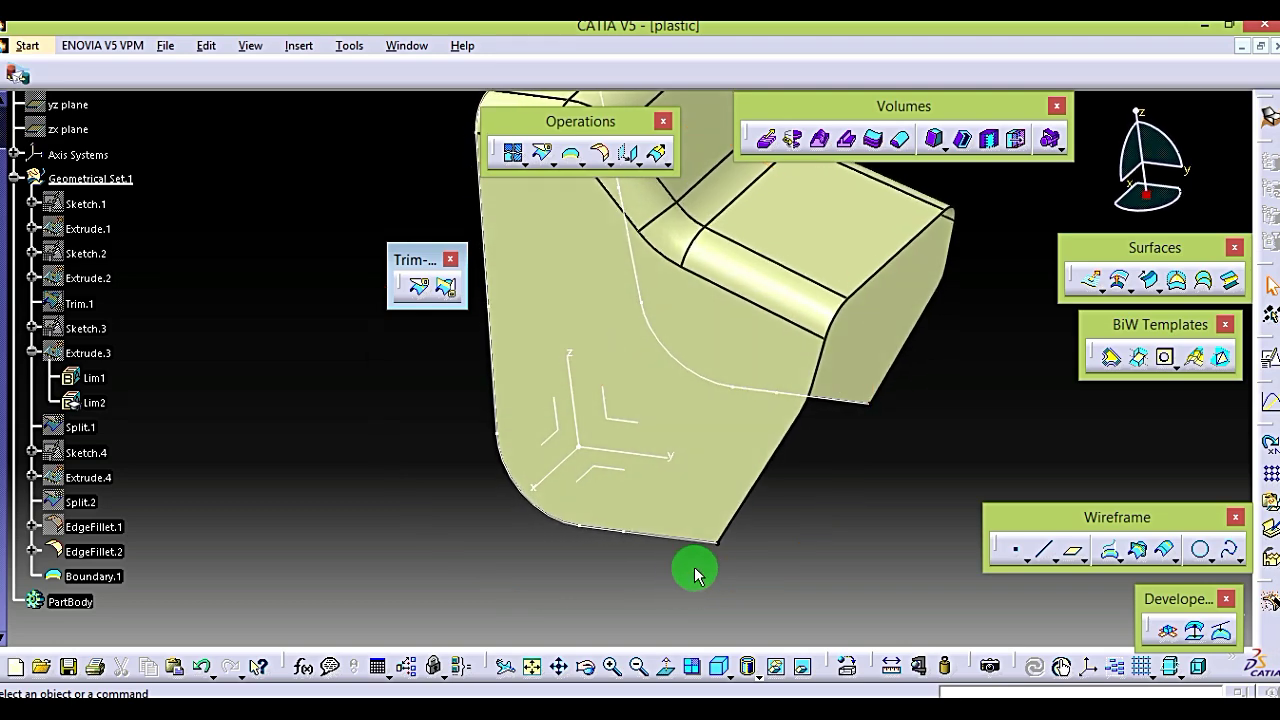
Step: Extrude a short line from Boundary.1's vertex along X, with Limit 1 at 1mm and Limit 2 at 0mm
{"action": "left_click", "coordinate": [1090, 284]}
{"action": "left_click", "coordinate": [727, 545]}
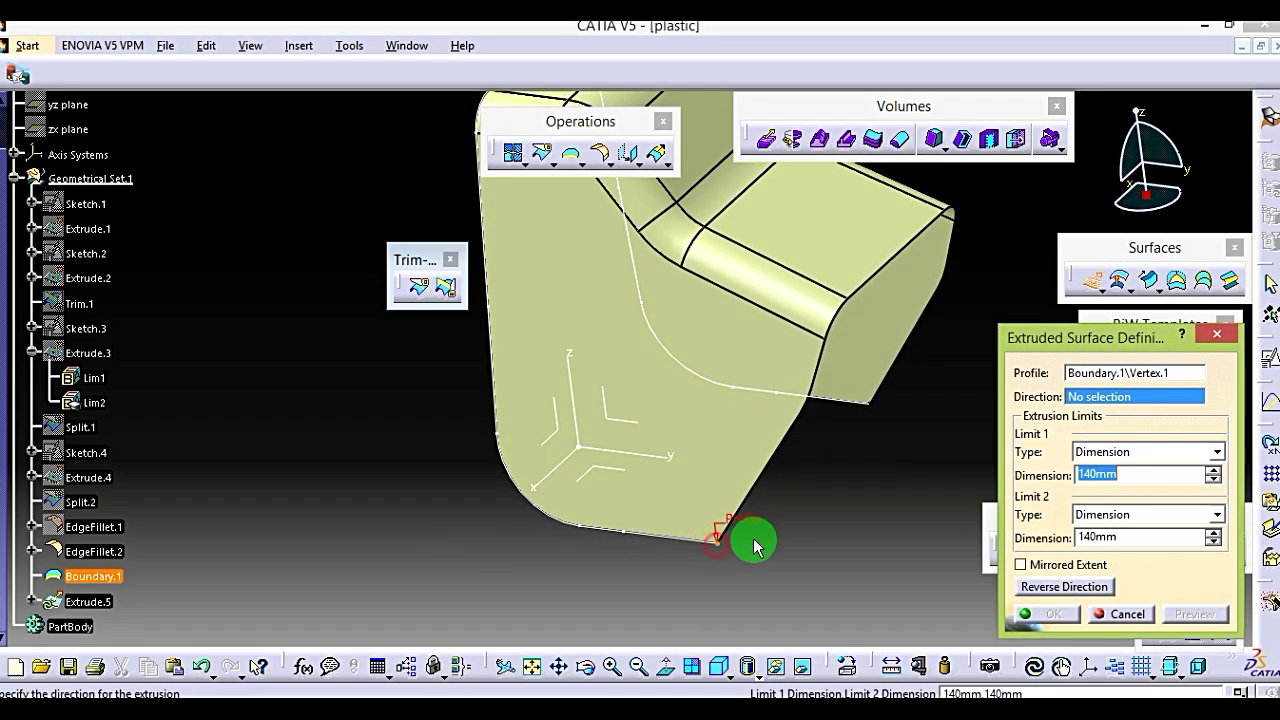
{"action": "middle_click_drag", "start_coordinate": [871, 494], "coordinate": [708, 543]}
{"action": "left_click", "coordinate": [1140, 352]}
{"action": "left_click", "coordinate": [487, 506]}
{"action": "middle_click_drag", "start_coordinate": [737, 549], "coordinate": [457, 463]}
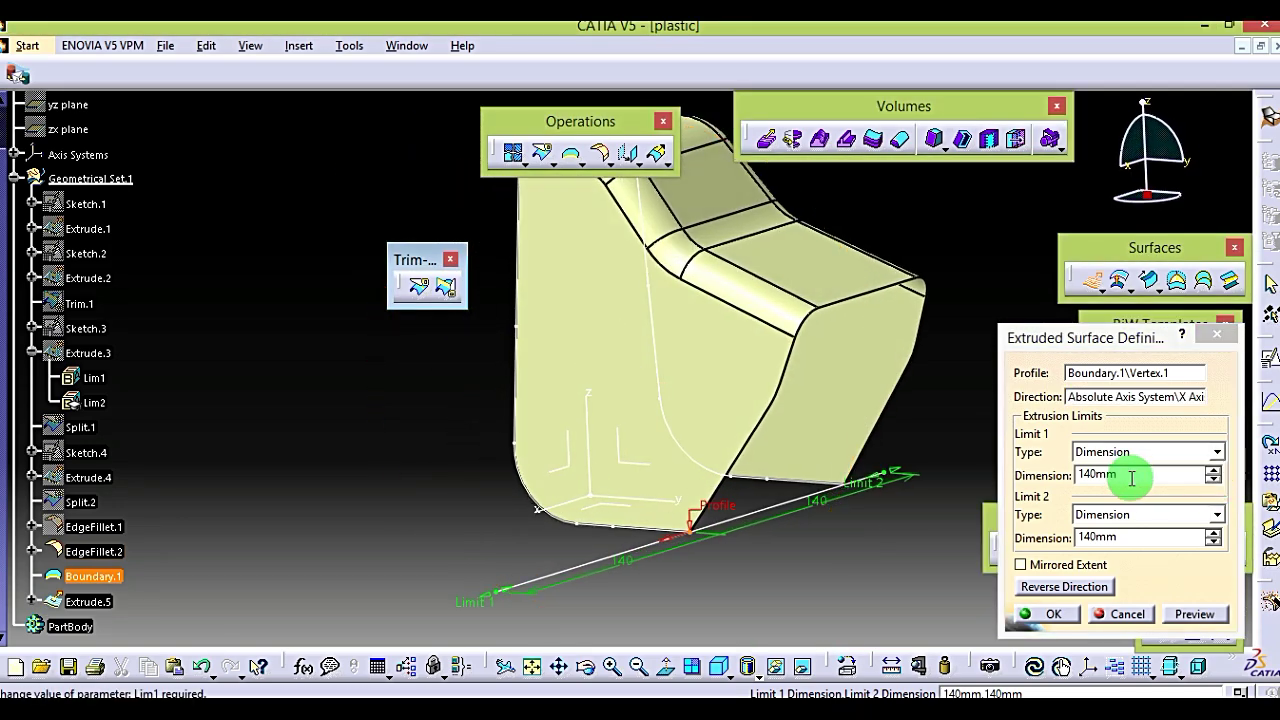
{"action": "double_click", "coordinate": [1132, 479]}
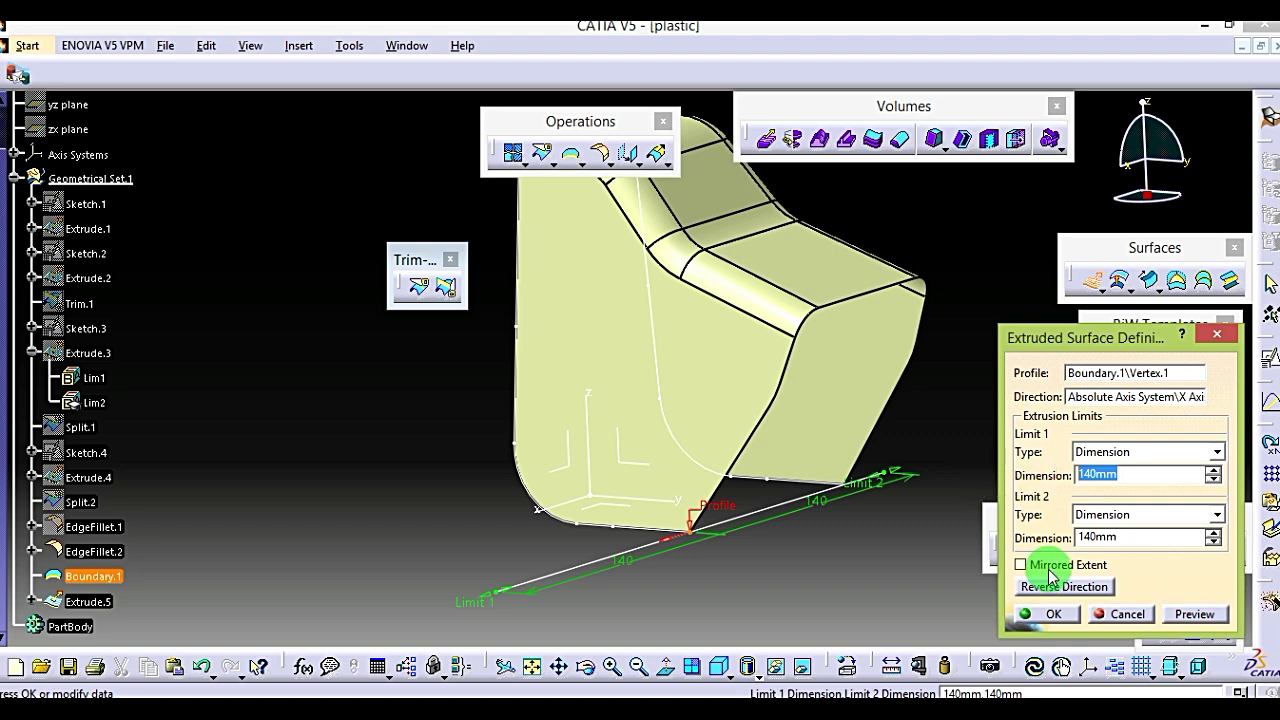
{"action": "left_click_drag", "start_coordinate": [1145, 472], "coordinate": [1043, 478]}
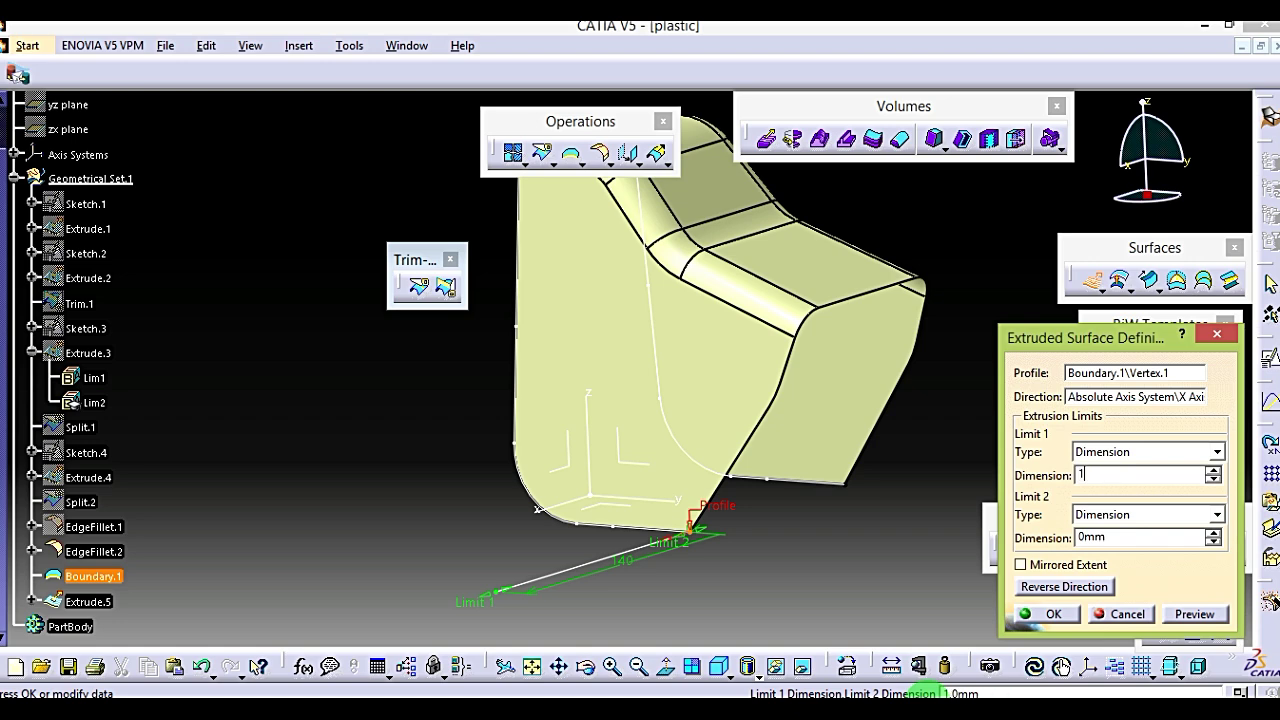
{"action": "type", "text": "1"}
{"action": "key", "text": "Escape"}
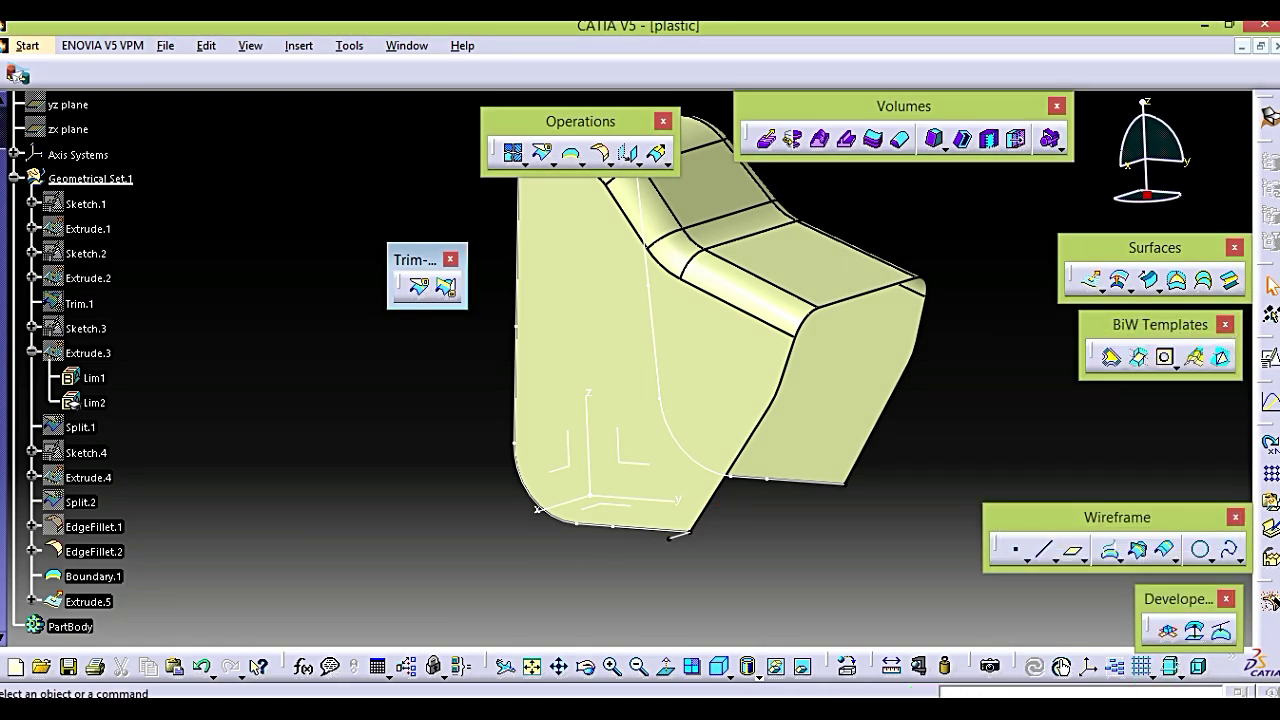
{"action": "key", "text": "alt+Tab"}
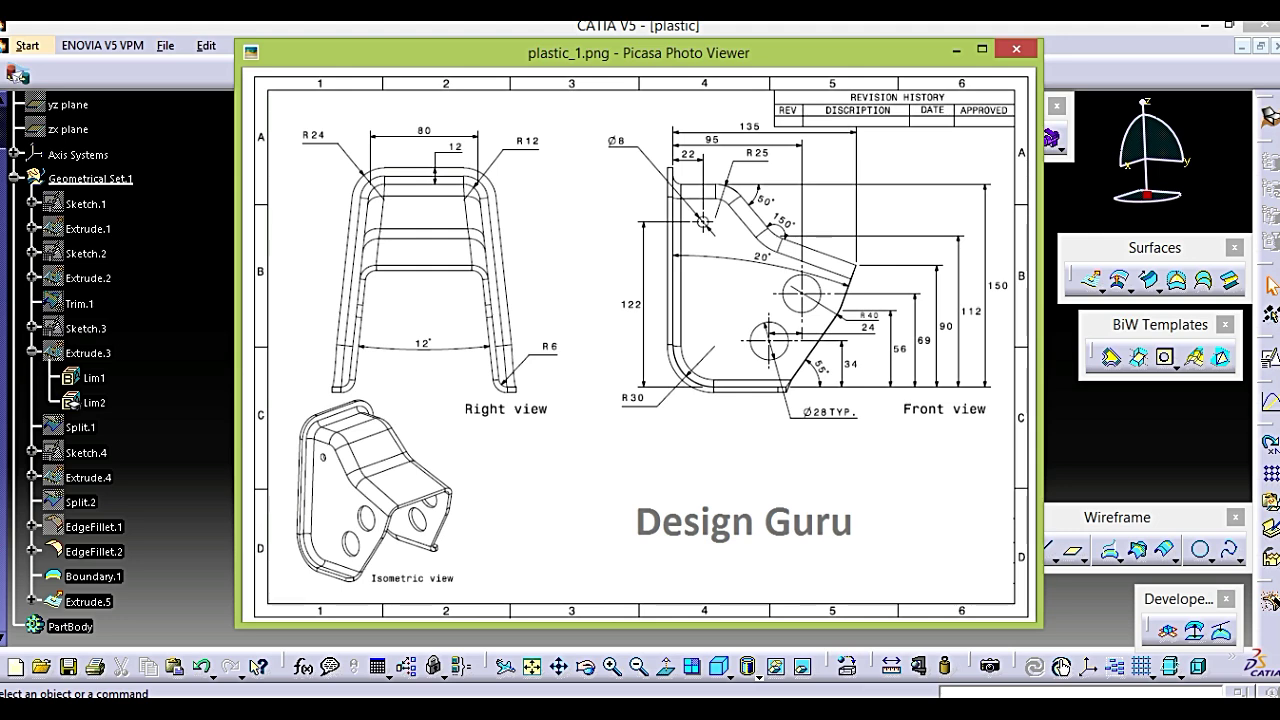
Step: Minimize the plastic_1.png reference drawing in Picasa Photo Viewer
{"action": "left_click", "coordinate": [953, 55]}
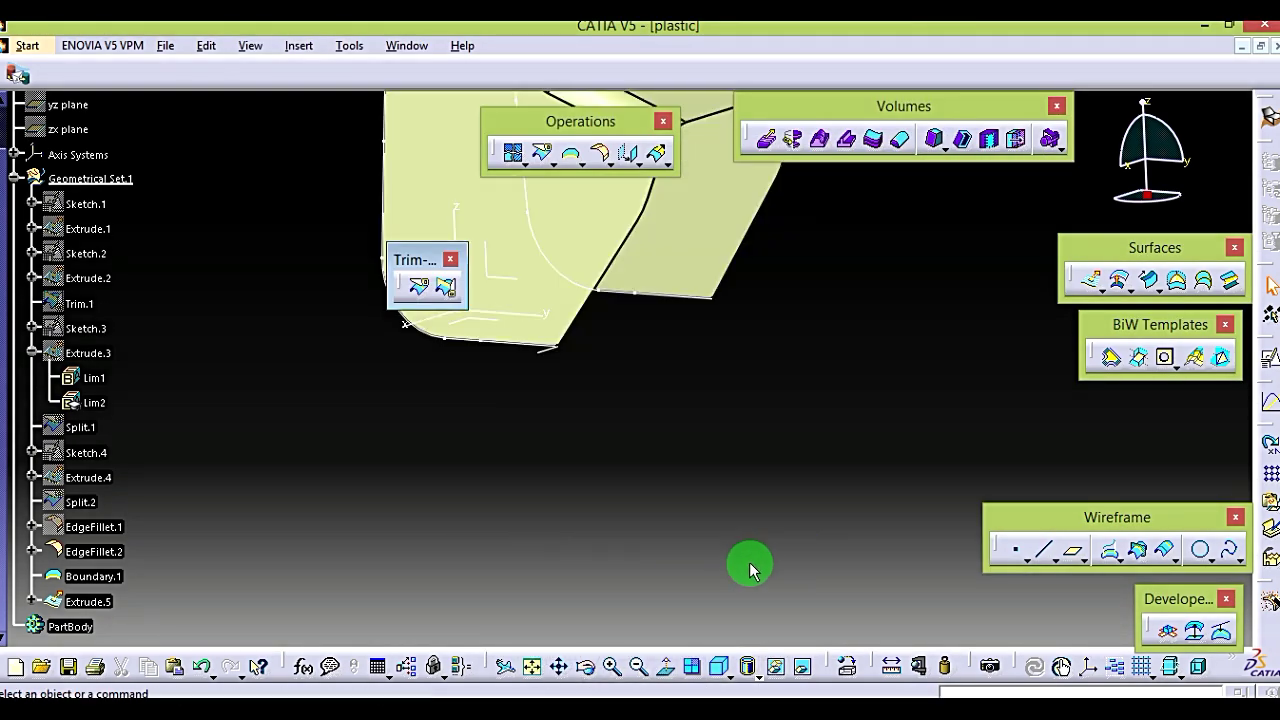
Step: Sweep the Extrude.5 profile along the Boundary.1 guide curve into the Sweep.1 flange strip
{"action": "middle_click_drag", "start_coordinate": [670, 468], "coordinate": [594, 537]}
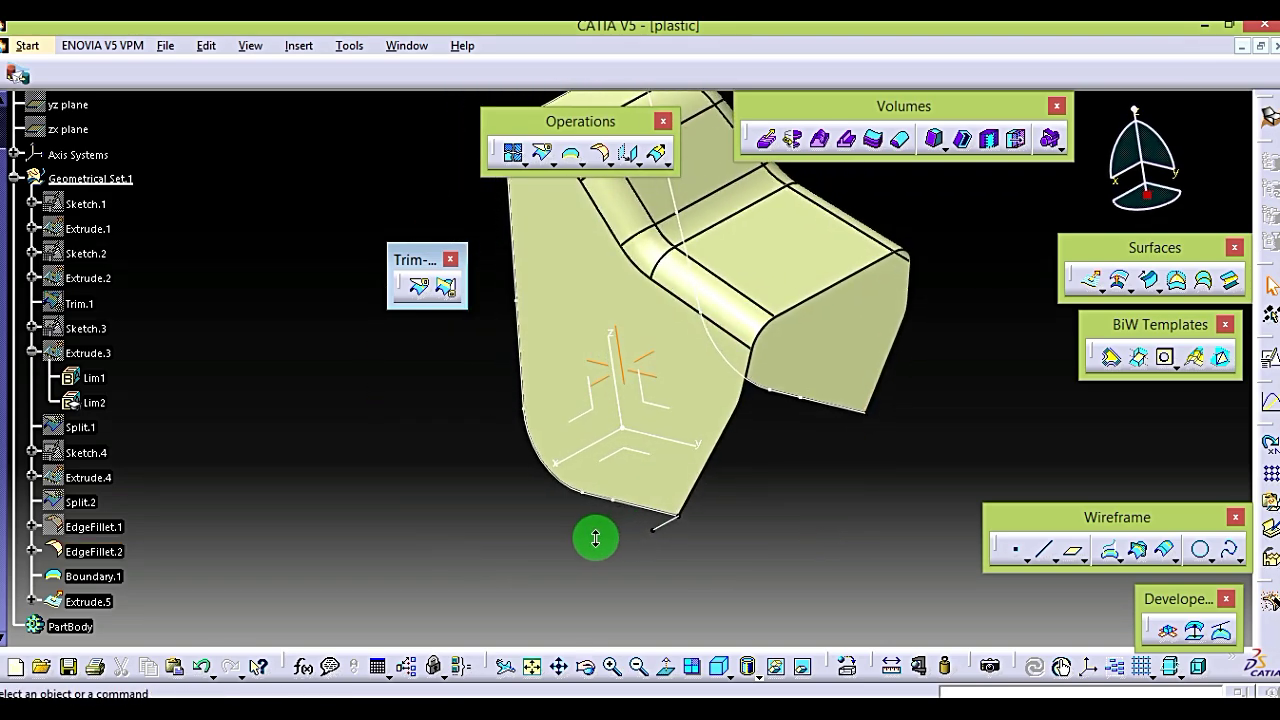
{"action": "middle_click_drag", "start_coordinate": [725, 556], "coordinate": [693, 548]}
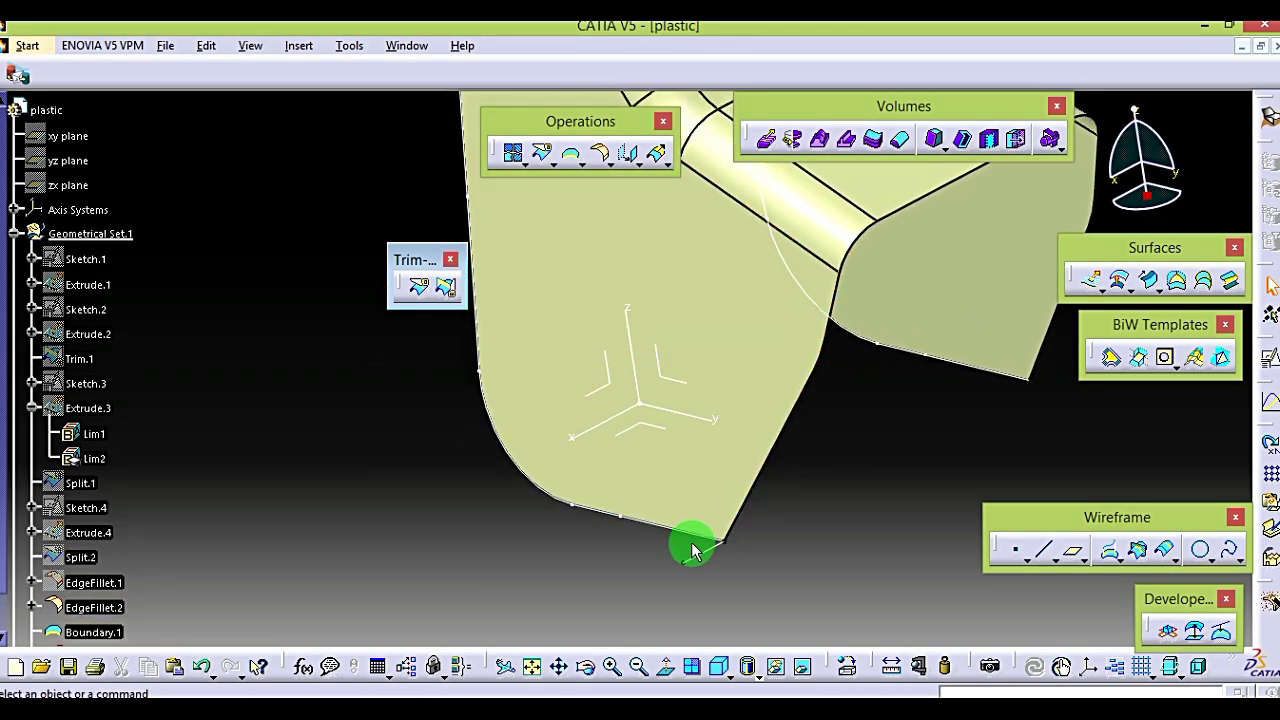
{"action": "middle_click_drag", "start_coordinate": [786, 551], "coordinate": [790, 568]}
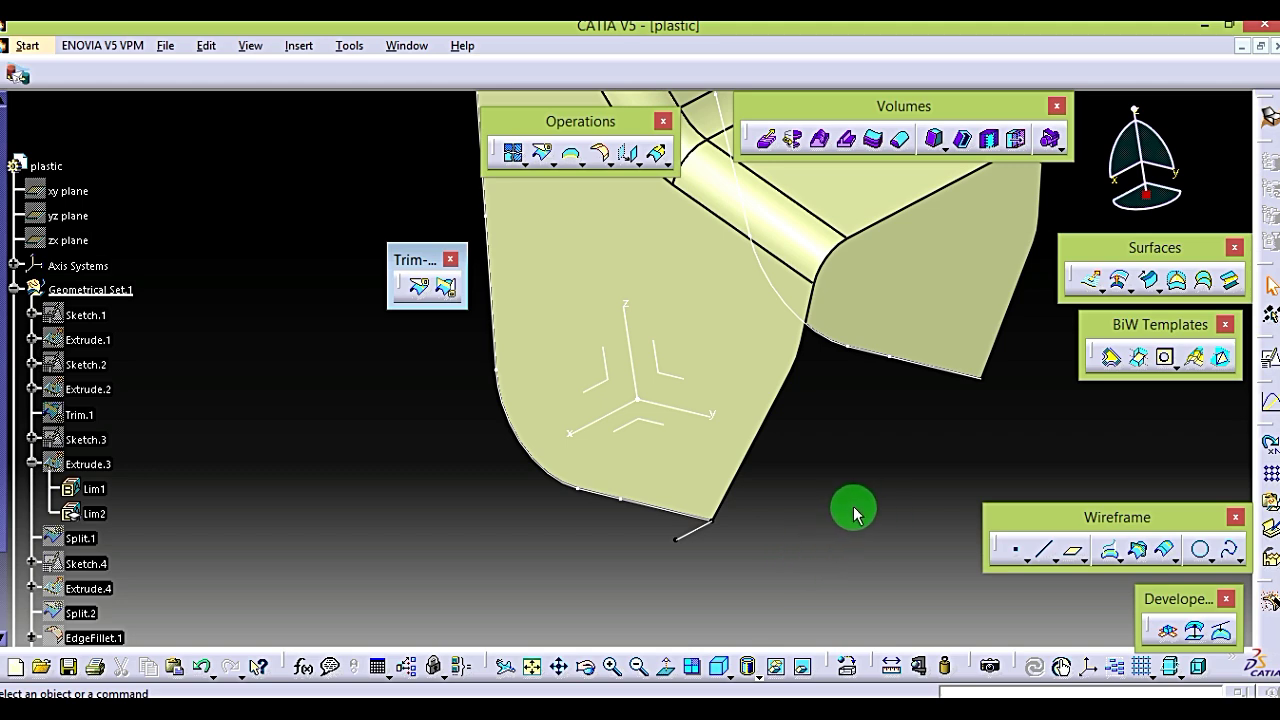
{"action": "left_click", "coordinate": [1147, 278]}
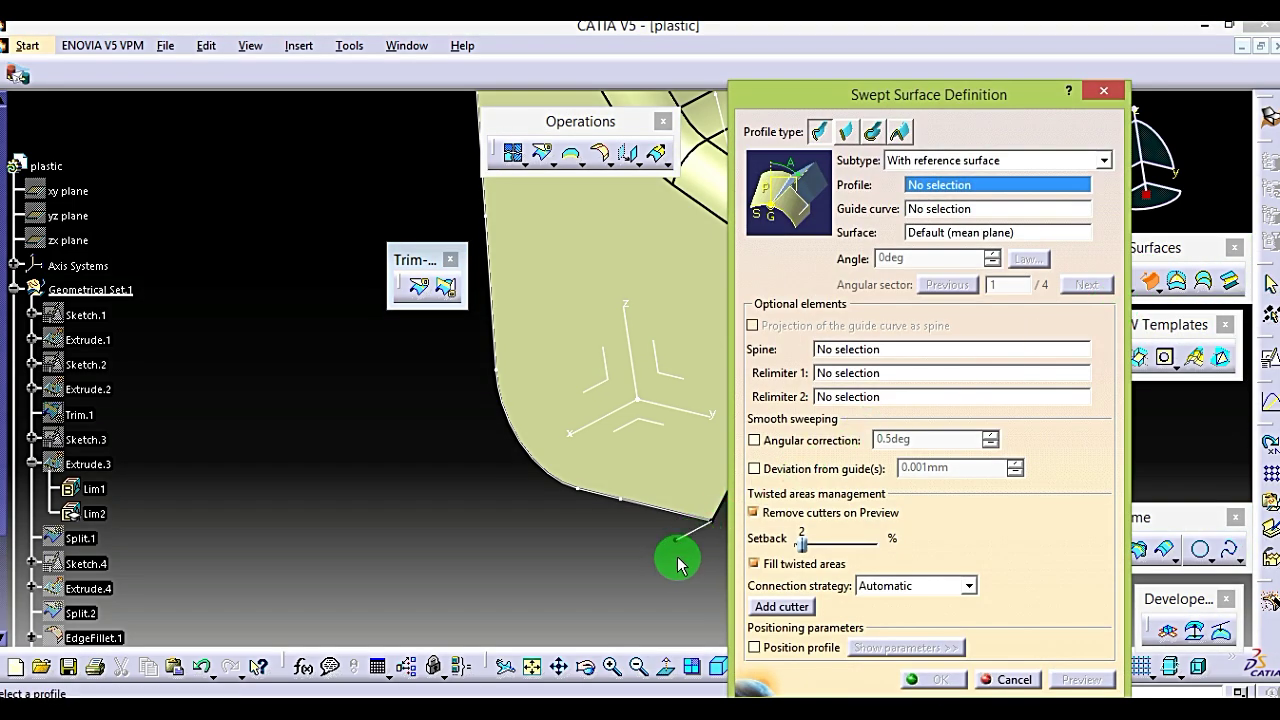
{"action": "left_click", "coordinate": [683, 530]}
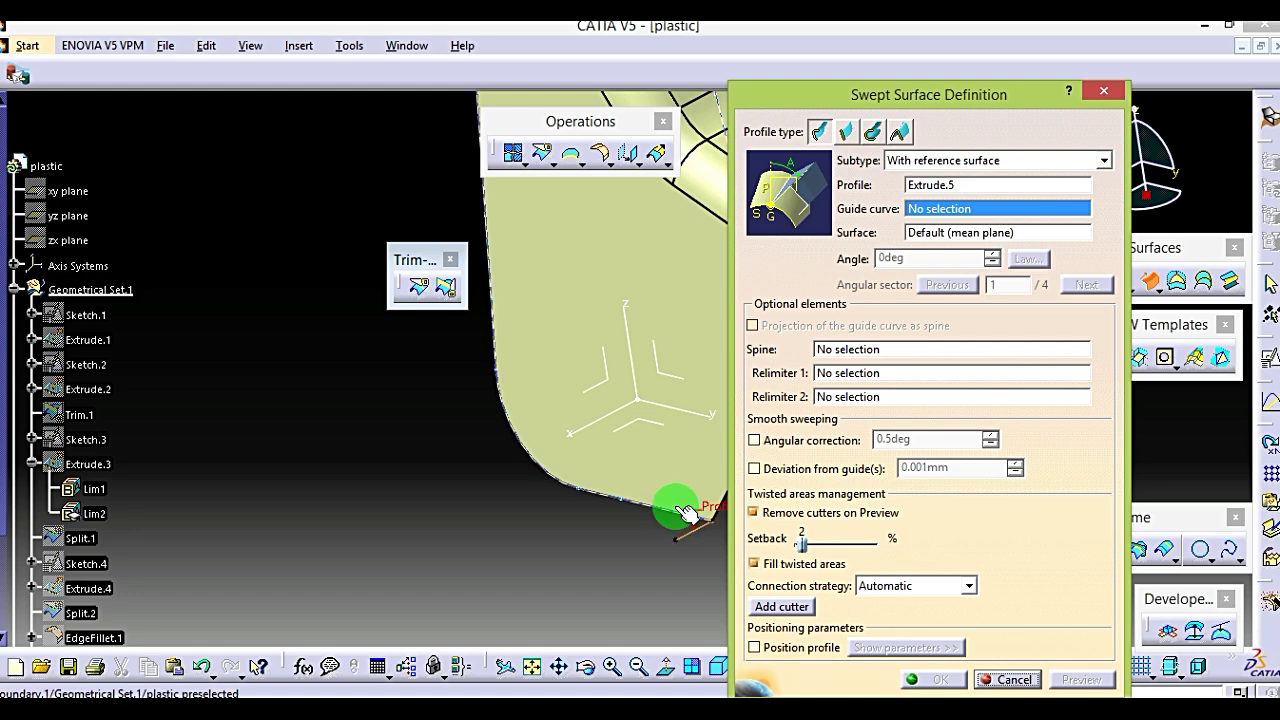
{"action": "left_click", "coordinate": [679, 517]}
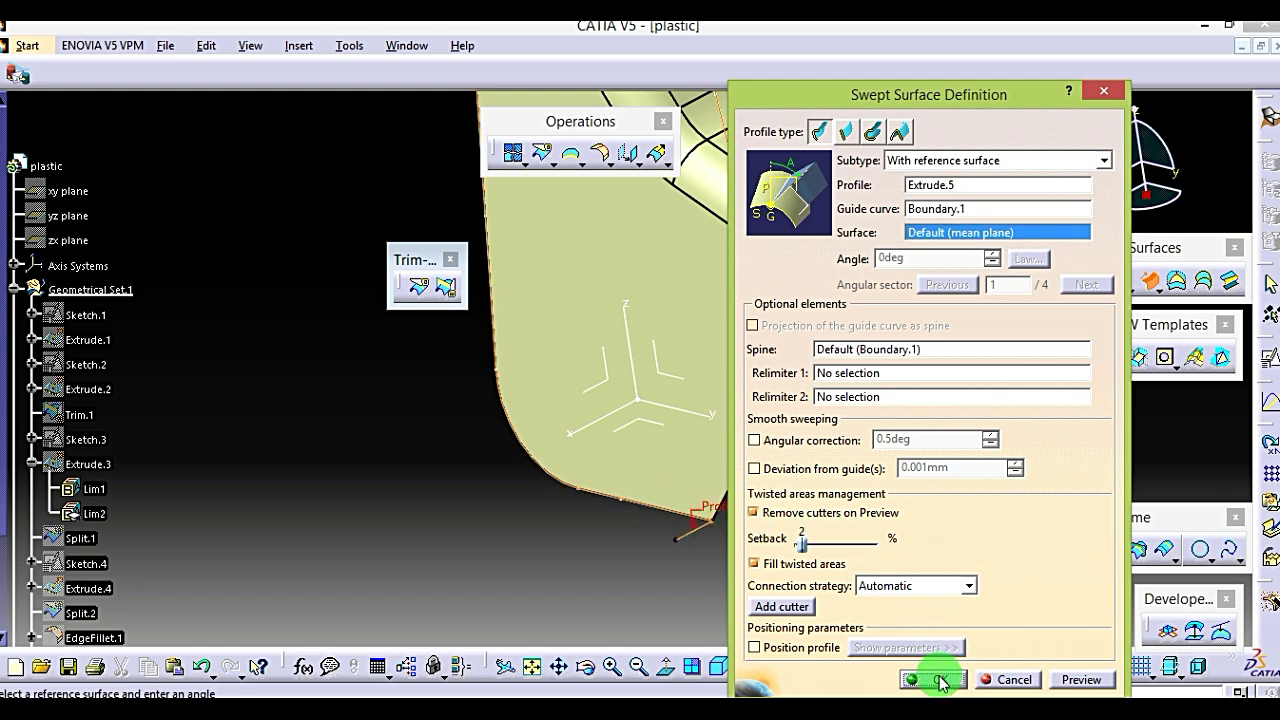
{"action": "left_click", "coordinate": [1088, 683]}
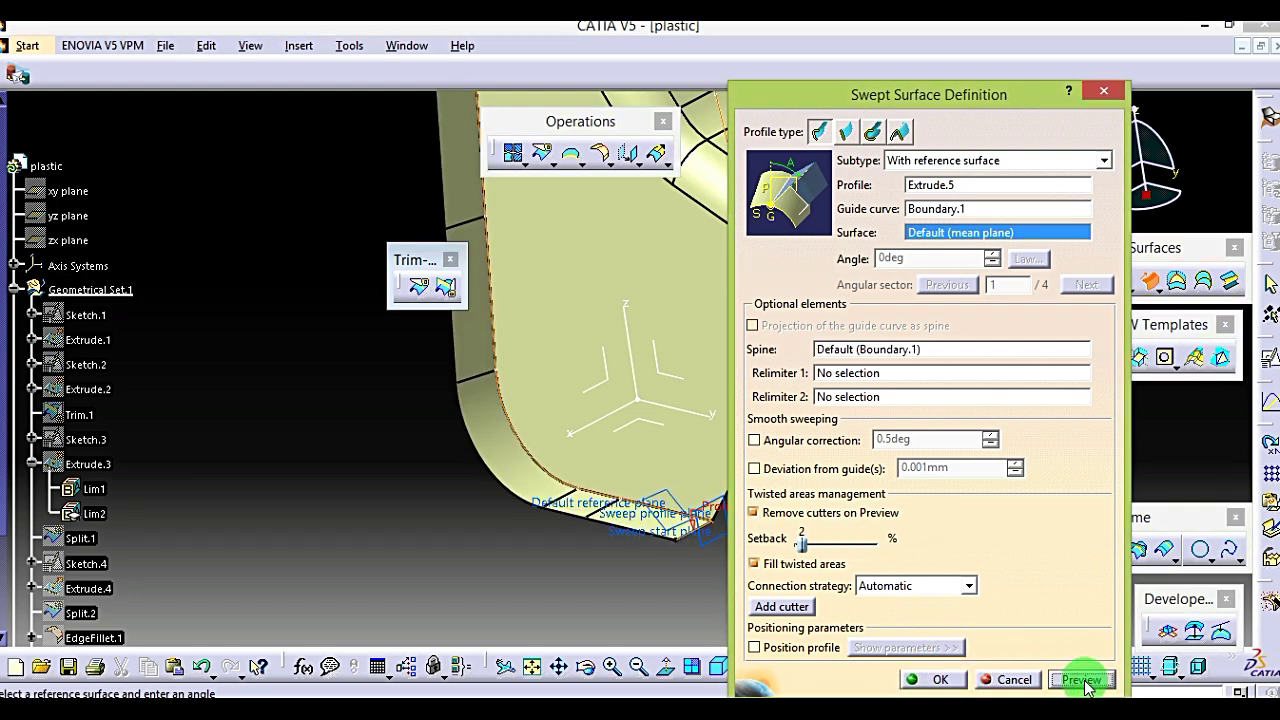
{"action": "left_click", "coordinate": [925, 681]}
{"action": "middle_click_drag", "start_coordinate": [742, 571], "coordinate": [730, 578]}
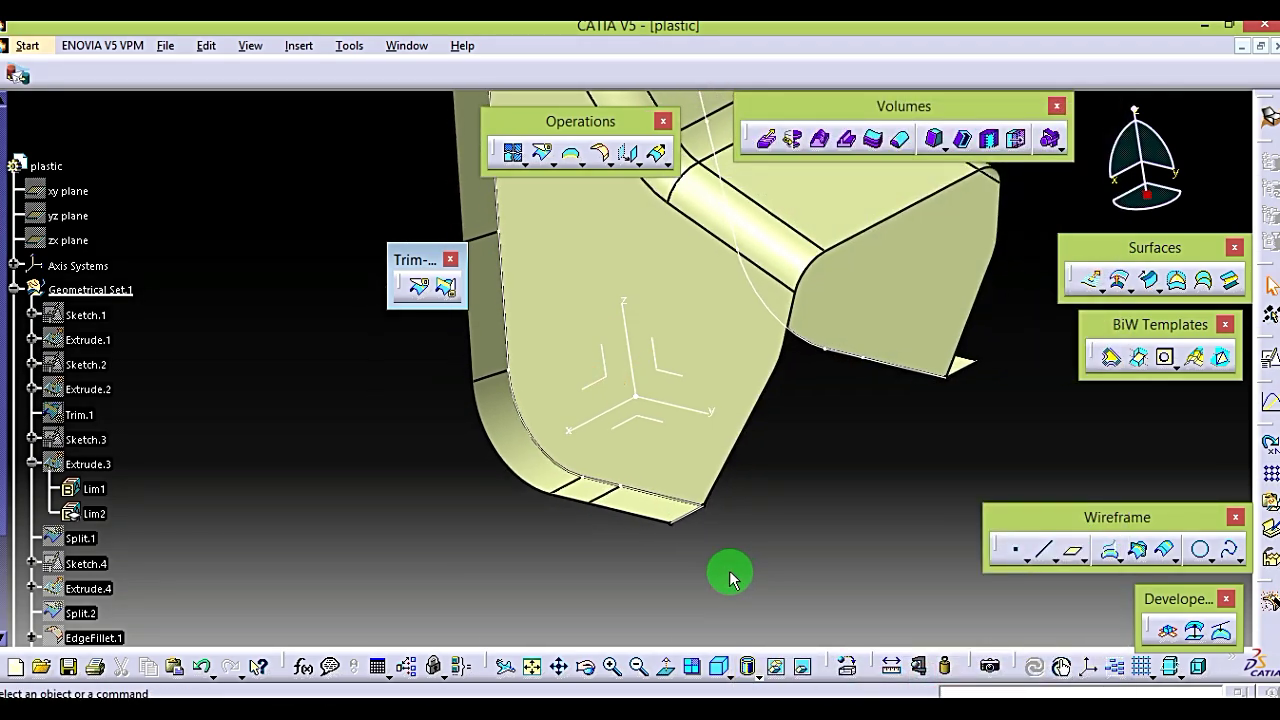
{"action": "scroll", "coordinate": [97, 566], "scroll_direction": "down", "scroll_amount": 2}
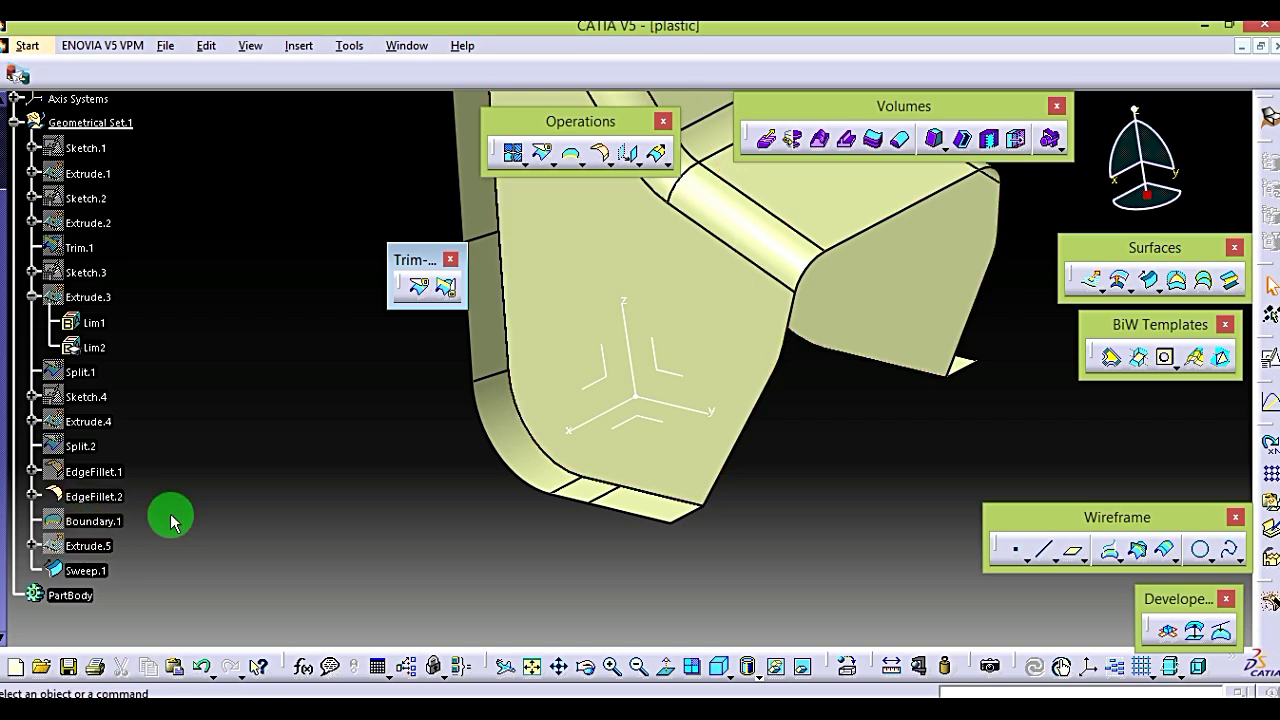
{"action": "middle_click_drag", "start_coordinate": [482, 502], "coordinate": [528, 443]}
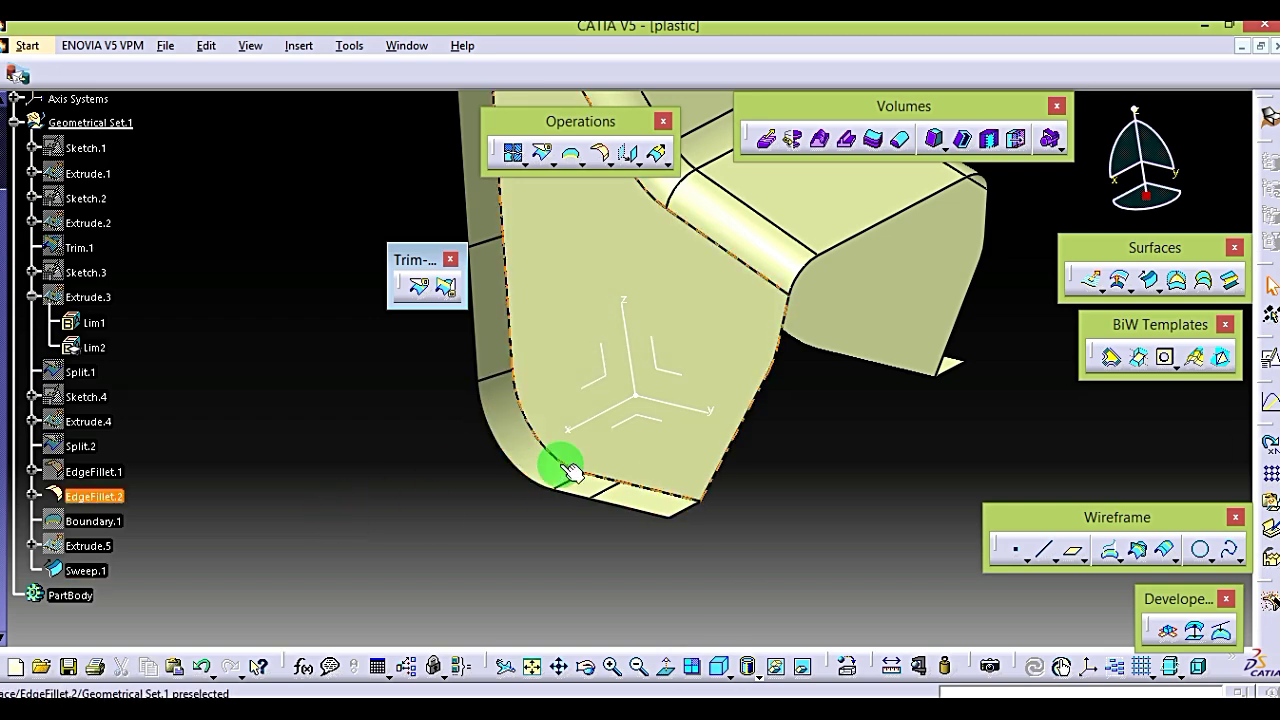
Step: Join Sweep.1 and EdgeFillet.2 into the single surface Join.1
{"action": "left_click", "coordinate": [521, 159]}
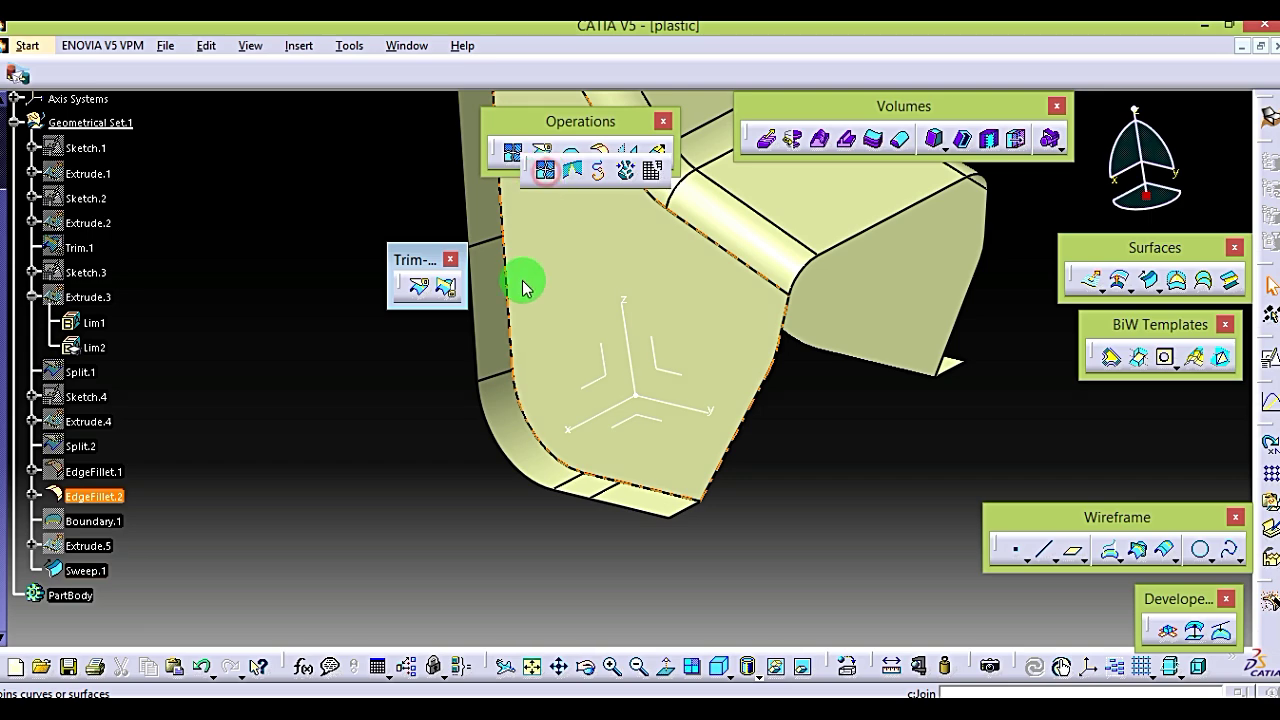
{"action": "left_click", "coordinate": [545, 170]}
{"action": "left_click", "coordinate": [85, 570]}
{"action": "left_click", "coordinate": [100, 498]}
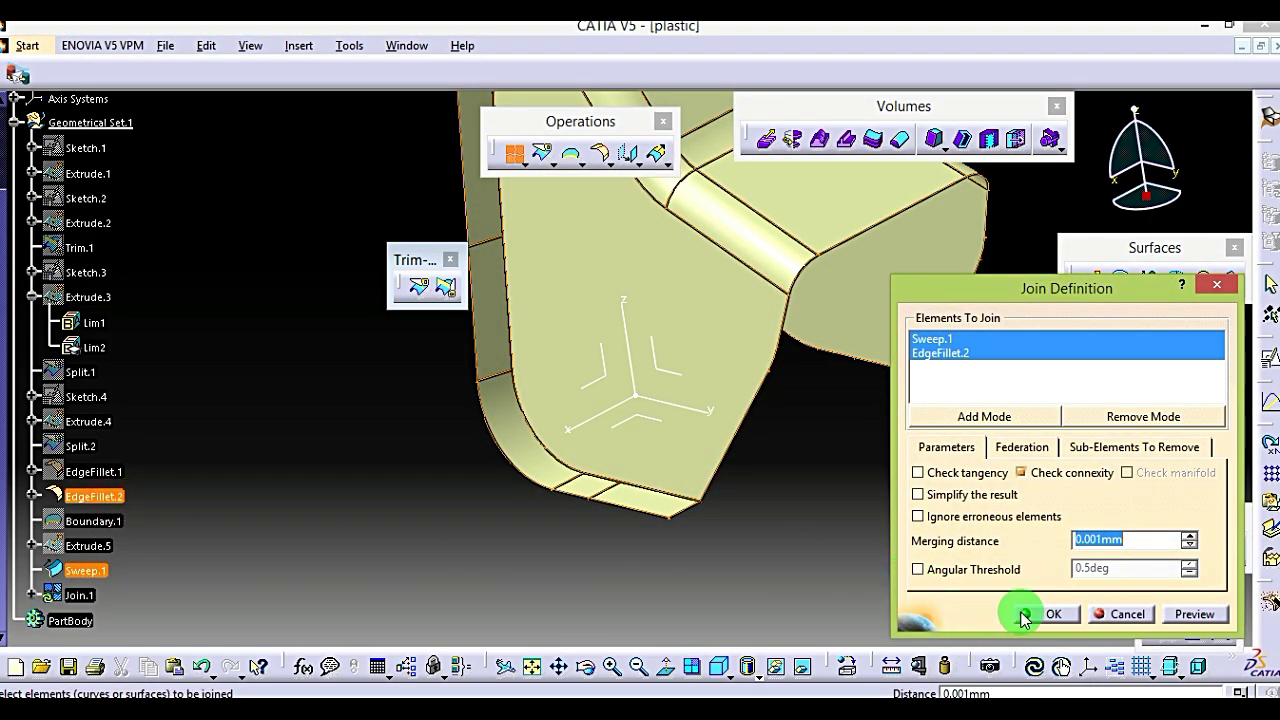
{"action": "left_click", "coordinate": [1020, 614]}
{"action": "middle_click", "coordinate": [689, 566]}
{"action": "middle_click_drag", "start_coordinate": [689, 572], "coordinate": [534, 474]}
{"action": "left_click", "coordinate": [940, 289]}
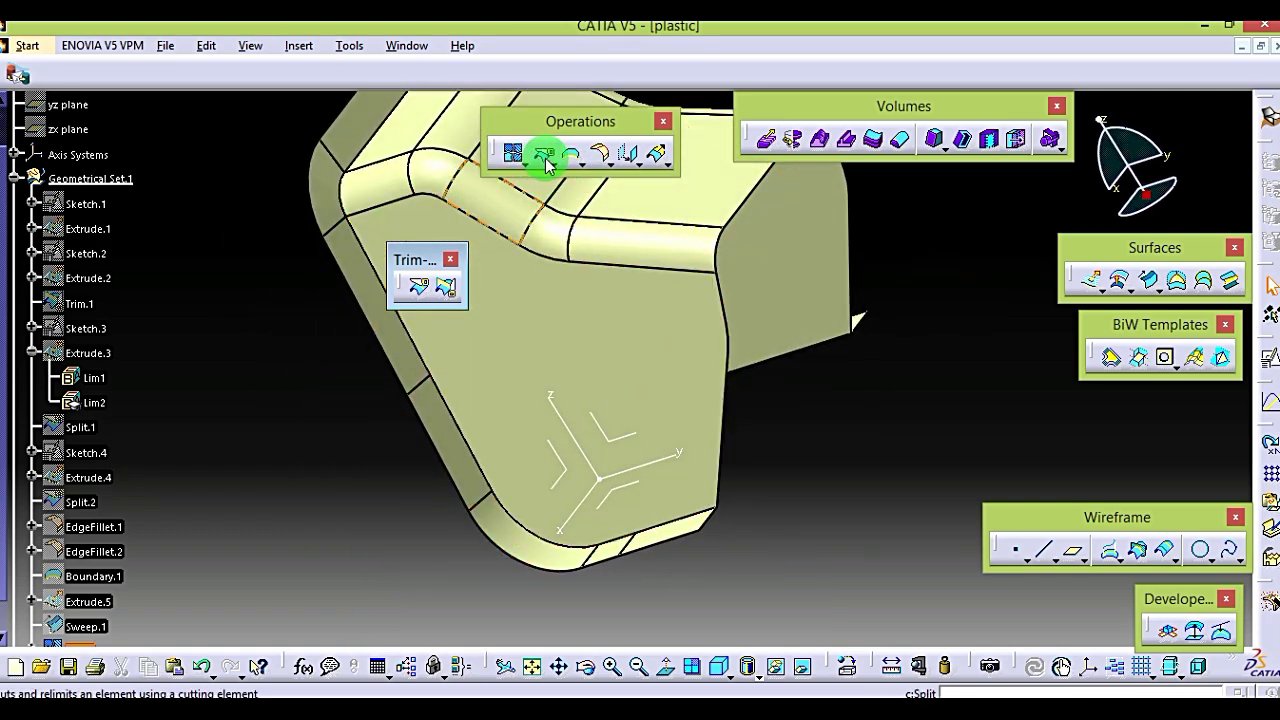
Step: Round Join.1's outer flange edges with a 6mm edge fillet, checking the reference drawing
{"action": "left_click", "coordinate": [601, 151]}
{"action": "middle_click_drag", "start_coordinate": [585, 172], "coordinate": [754, 417]}
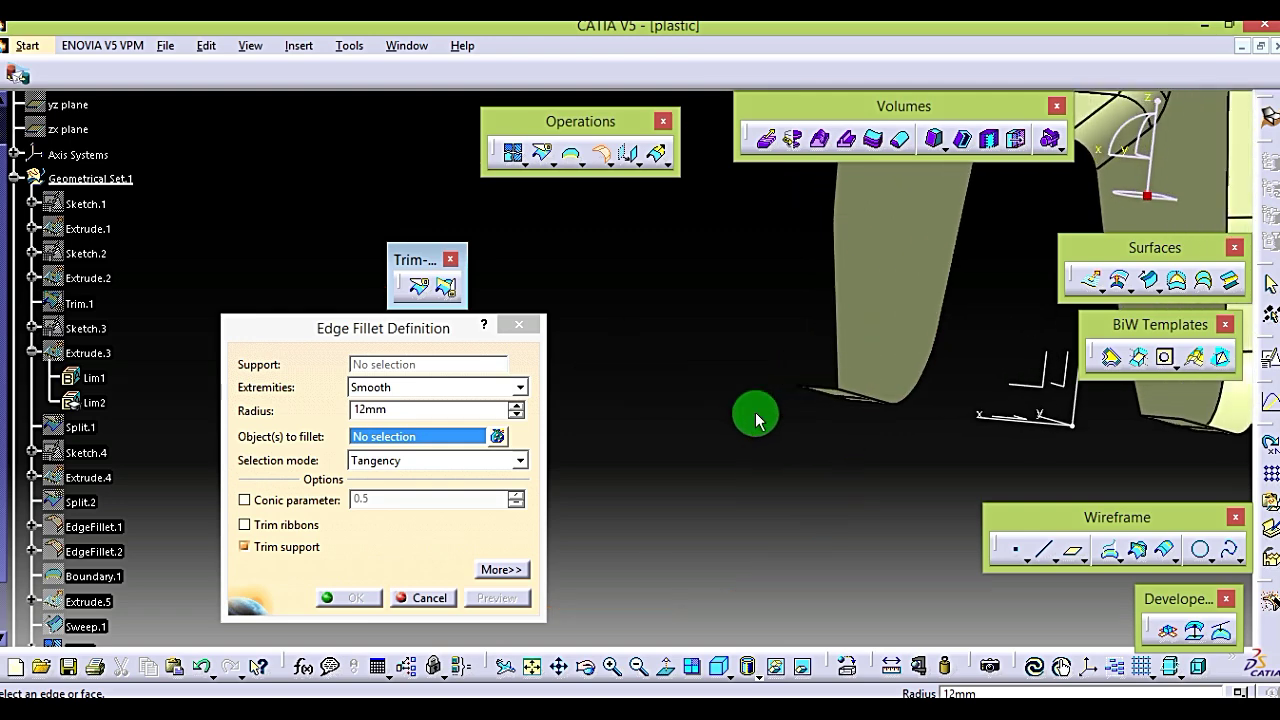
{"action": "left_click", "coordinate": [853, 394]}
{"action": "middle_click_drag", "start_coordinate": [846, 389], "coordinate": [906, 472]}
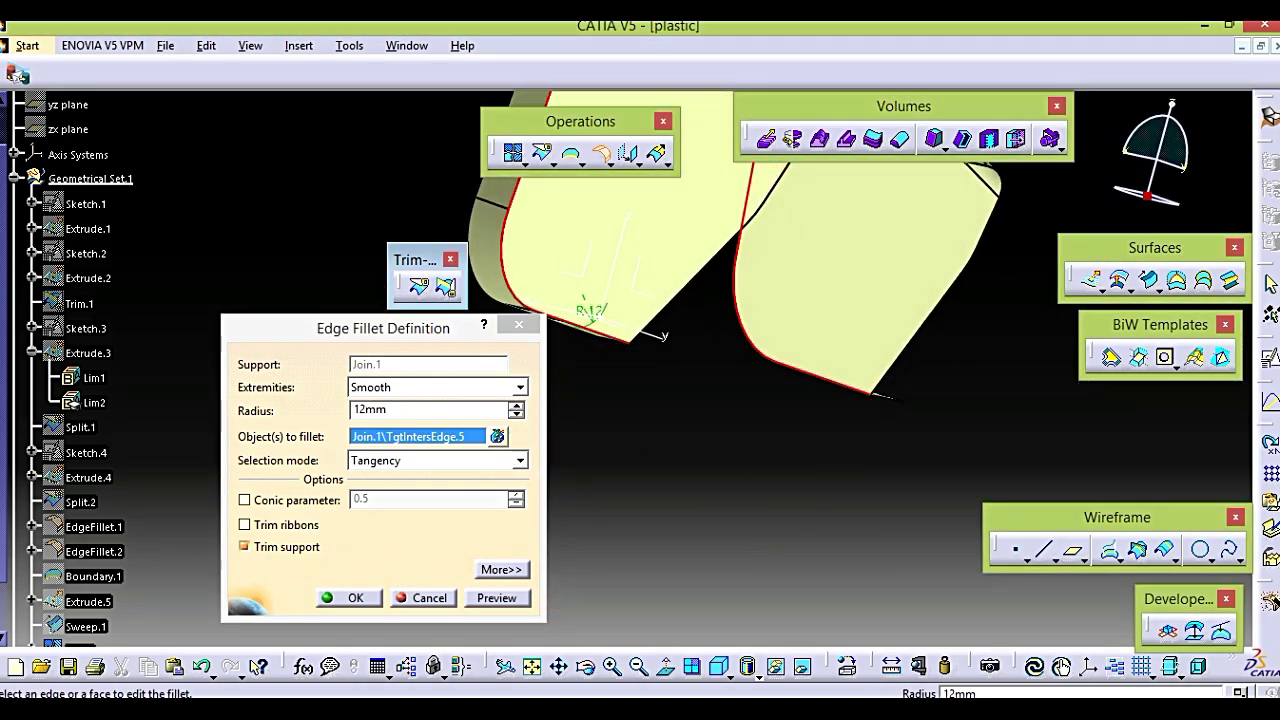
{"action": "key", "text": "alt+Tab"}
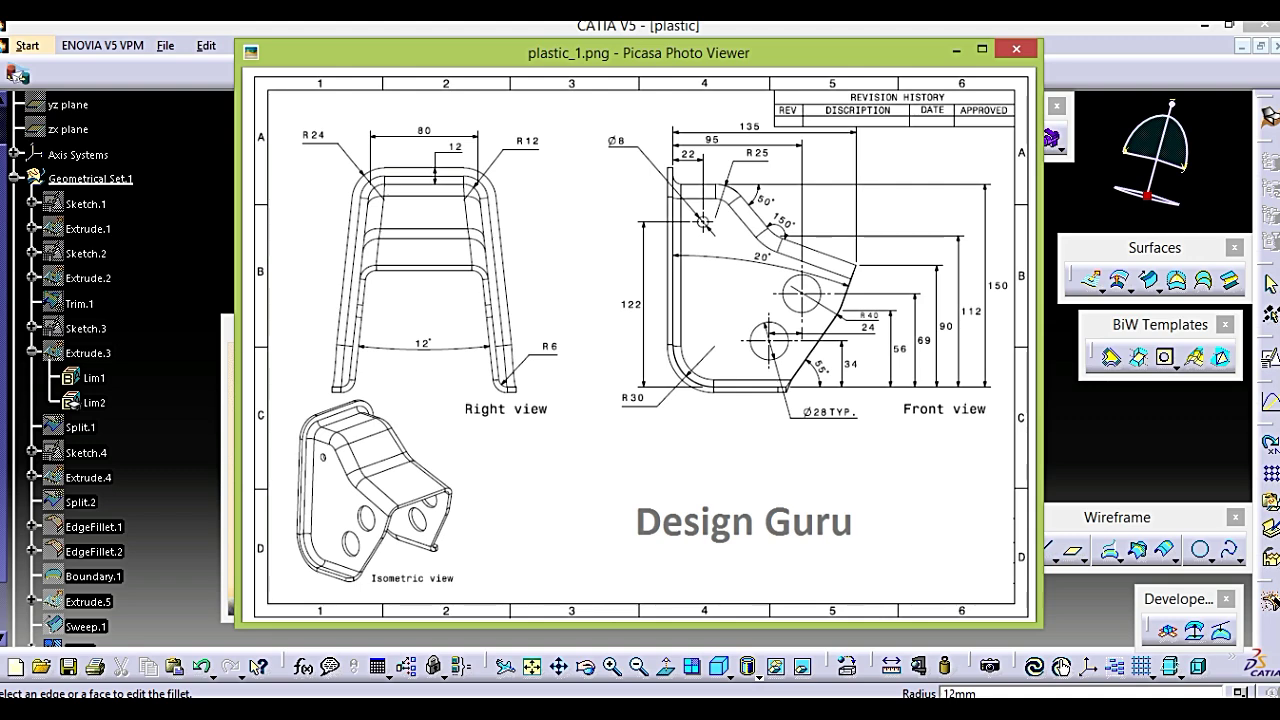
{"action": "key", "text": "alt+Tab"}
{"action": "left_click", "coordinate": [446, 402]}
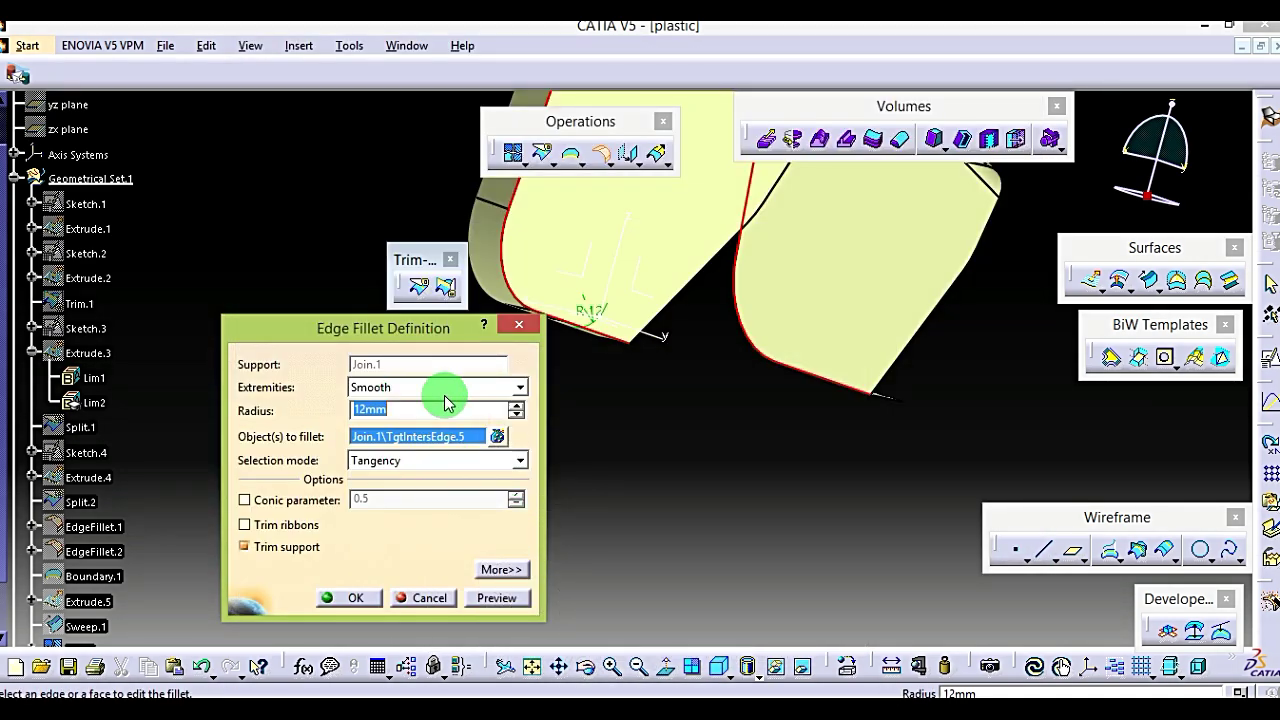
{"action": "key", "text": "Return"}
{"action": "middle_click_drag", "start_coordinate": [355, 412], "coordinate": [594, 420]}
{"action": "key", "text": "alt+Tab"}
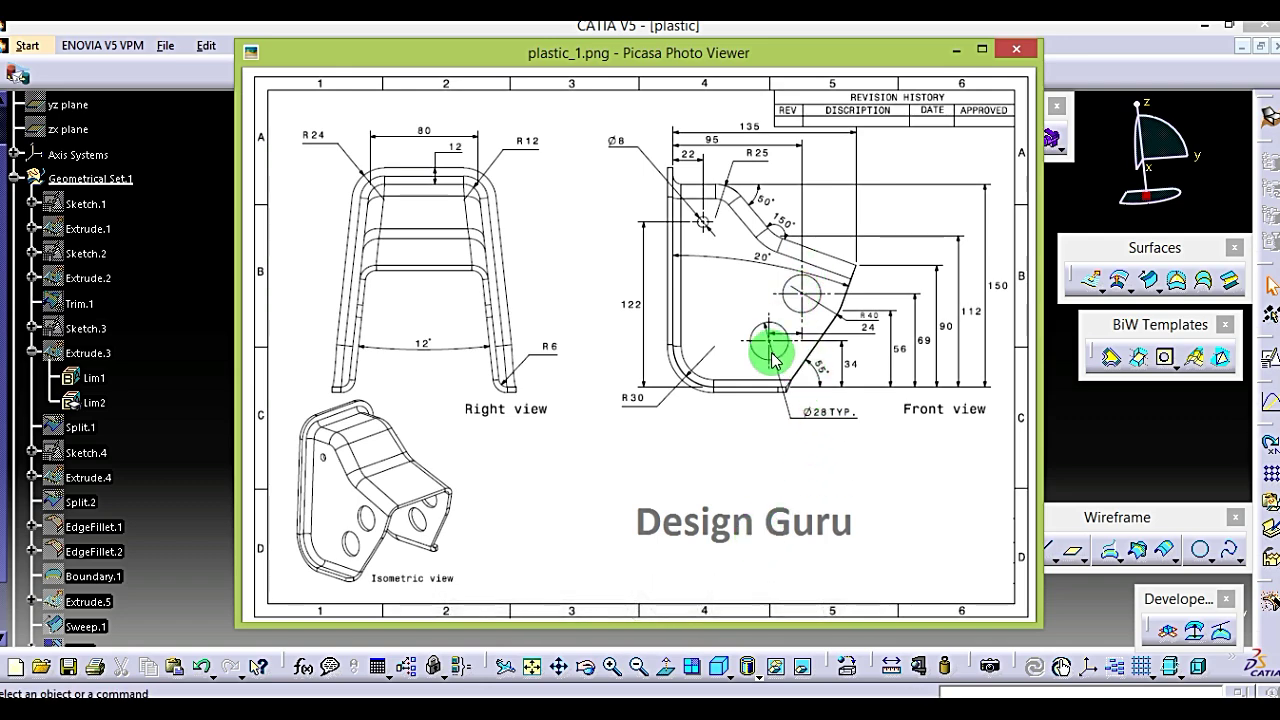
{"action": "left_click", "coordinate": [955, 52]}
Step: Orbit and zoom to view the finished bracket with its 6mm filleted flange edges
{"action": "middle_click_drag", "start_coordinate": [343, 480], "coordinate": [644, 336]}
{"action": "middle_click_drag", "start_coordinate": [656, 380], "coordinate": [657, 471]}
{"action": "middle_click_drag", "start_coordinate": [523, 423], "coordinate": [614, 507]}
{"action": "right_click", "coordinate": [614, 507]}
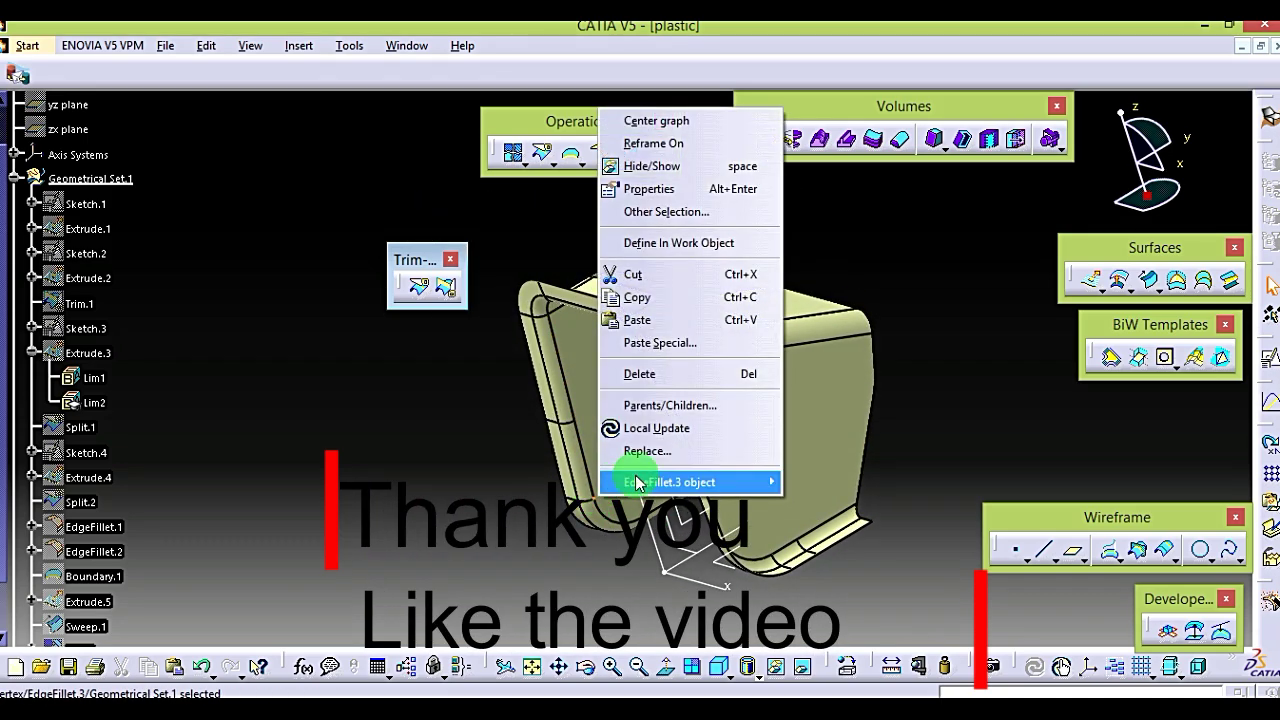
{"action": "left_click", "coordinate": [509, 520]}
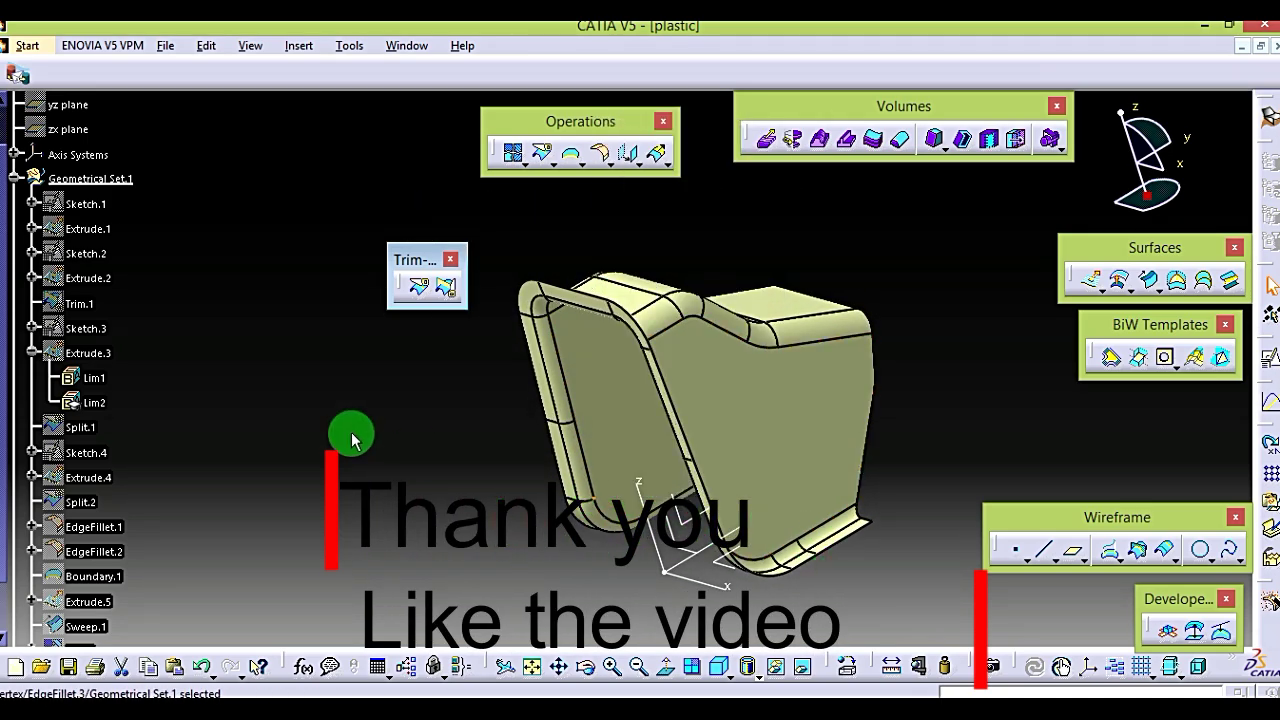